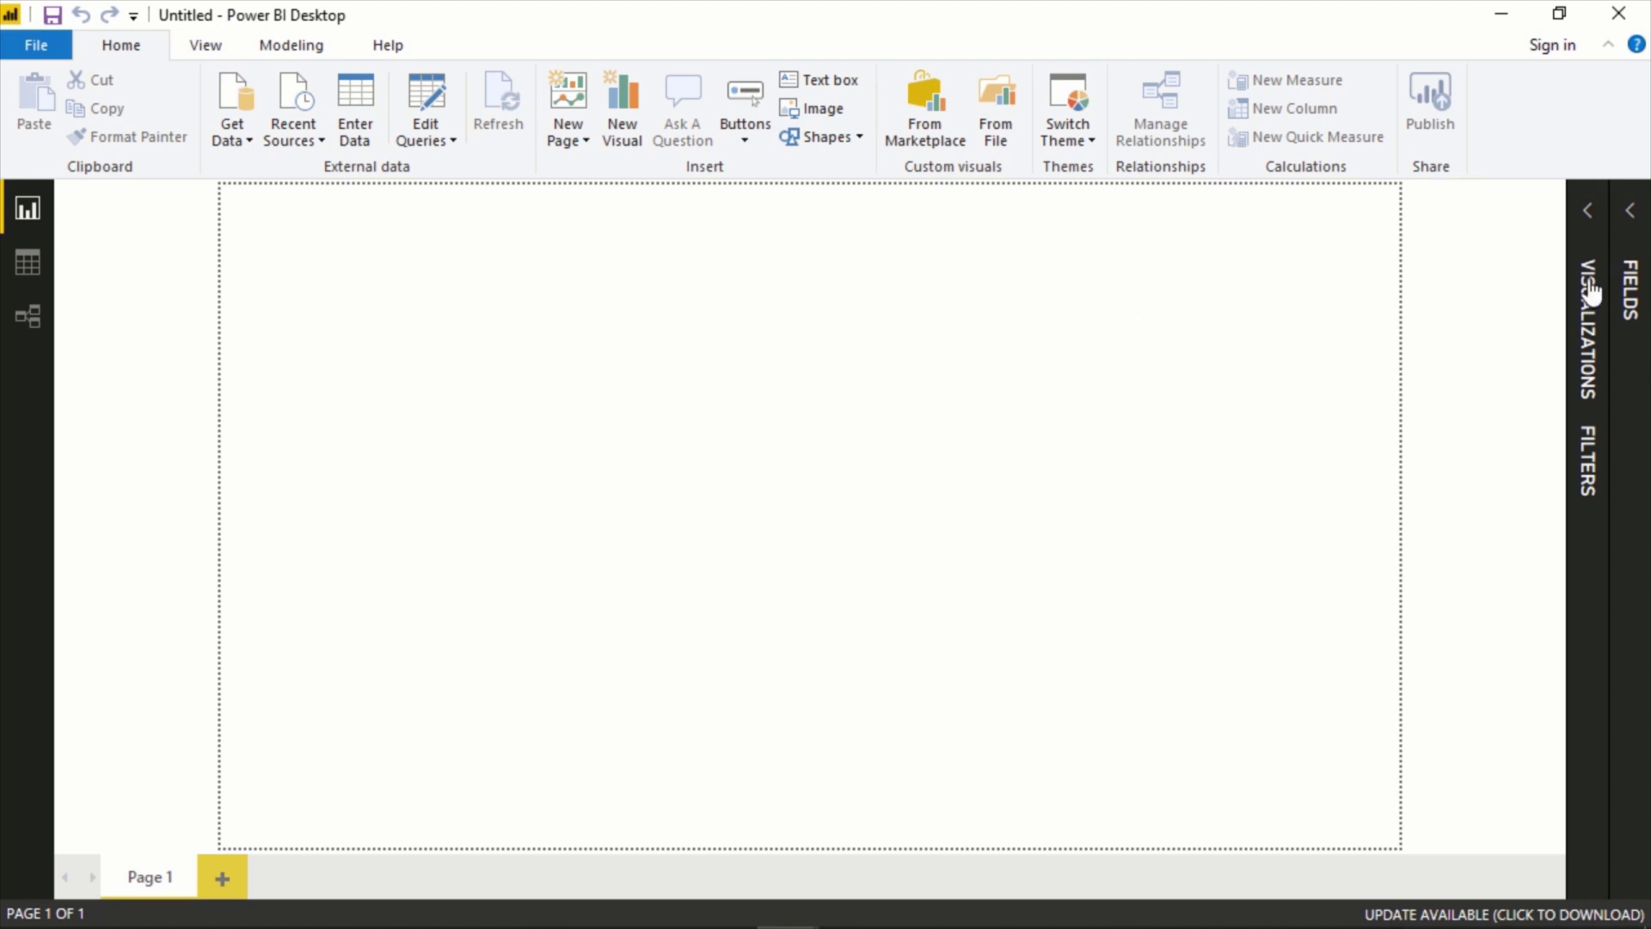
Look over the Visualizations and page formatting panes, then collapse them.
left_click(1587, 361)
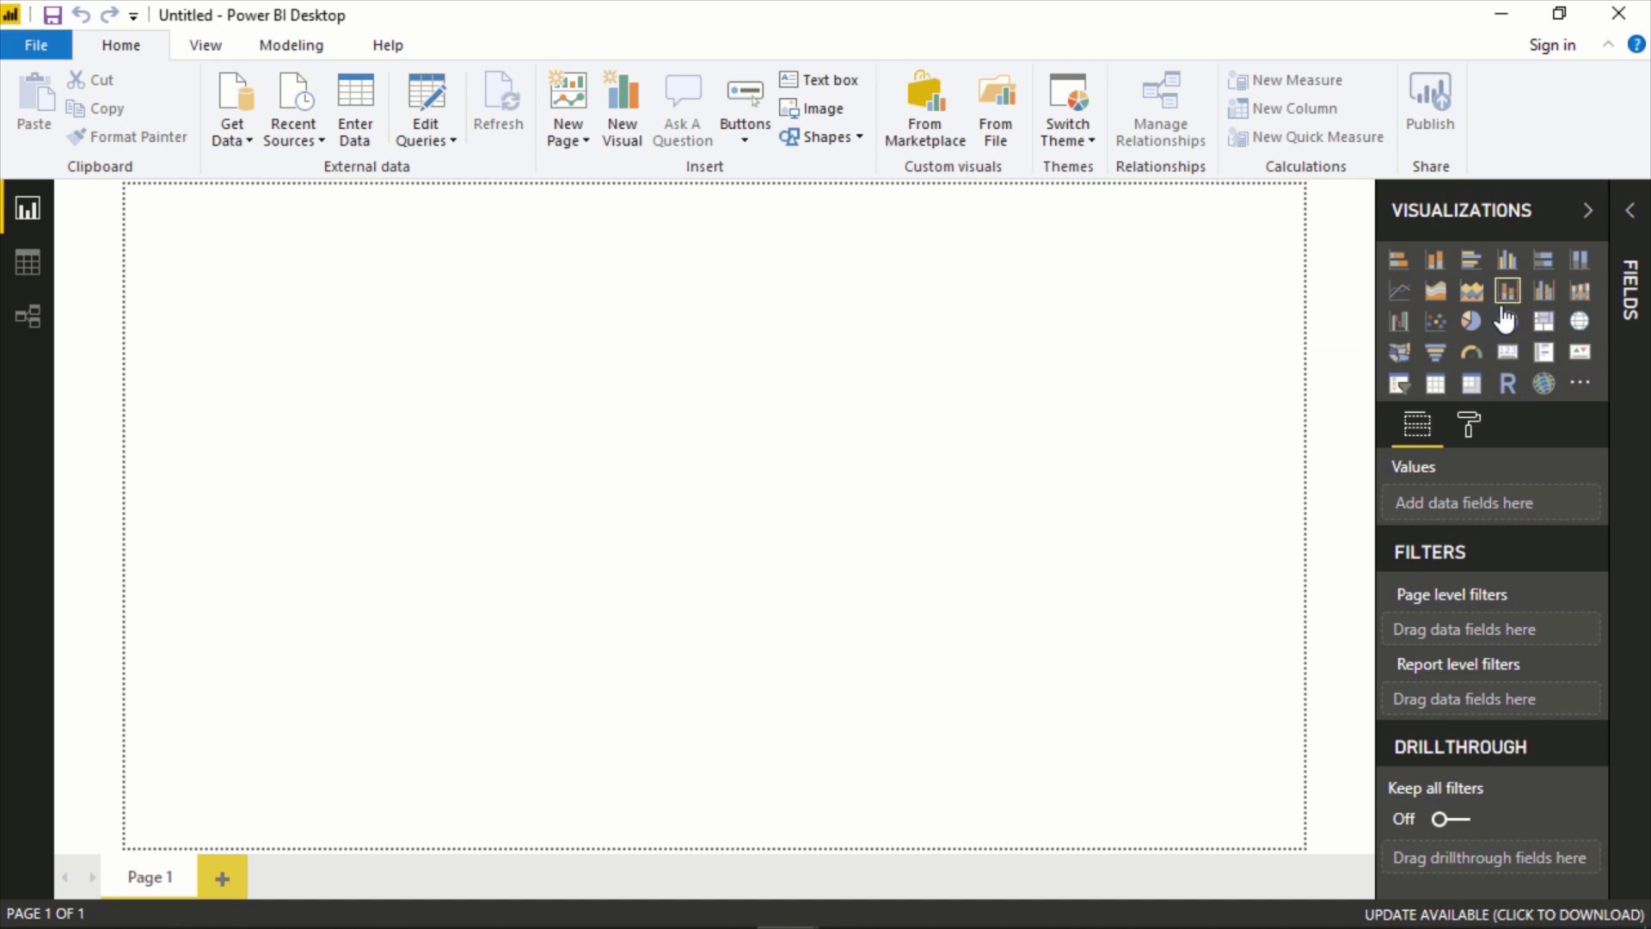
left_click(1470, 421)
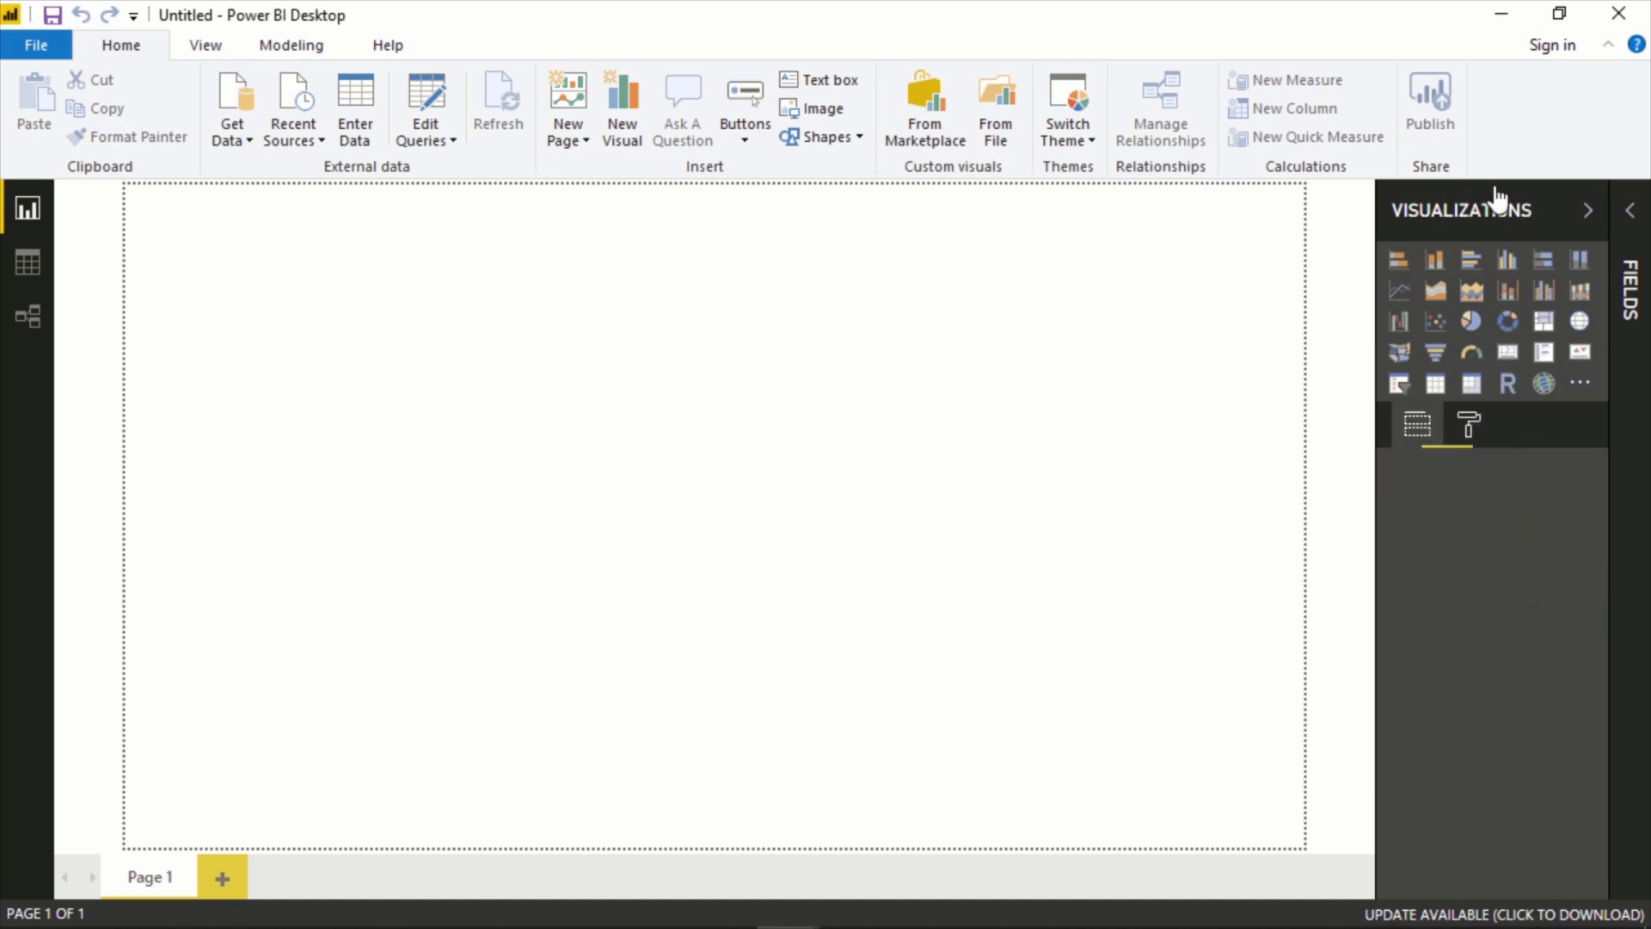
left_click(1474, 210)
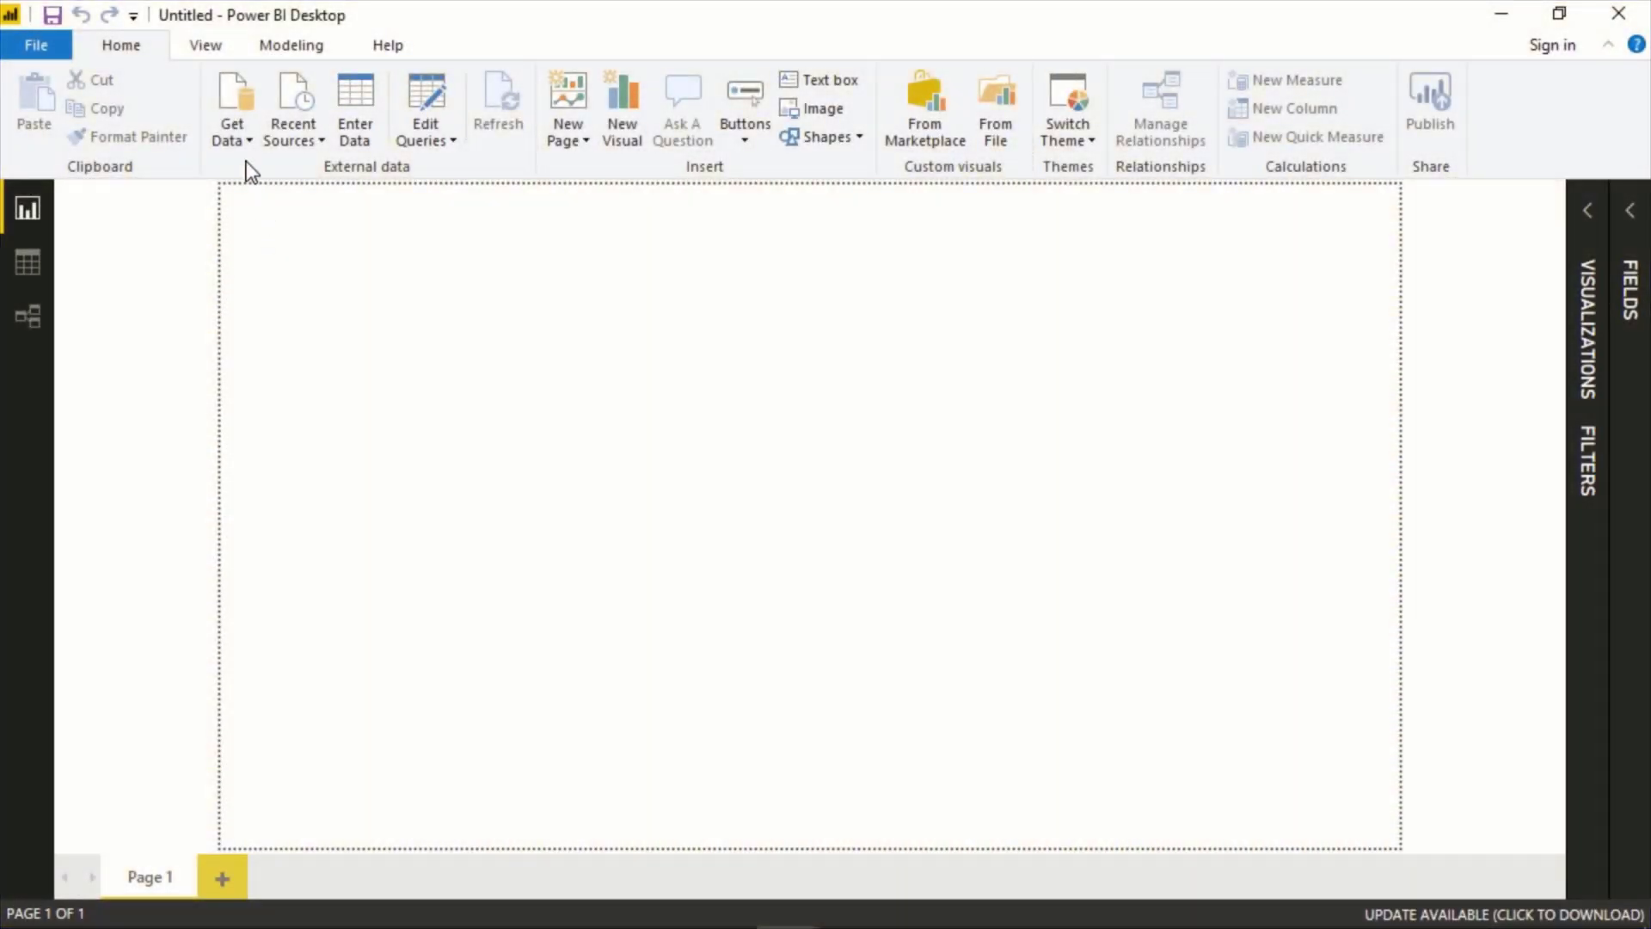
Start a SQL Server connection to server MJK-PC/DEMO.
left_click(249, 141)
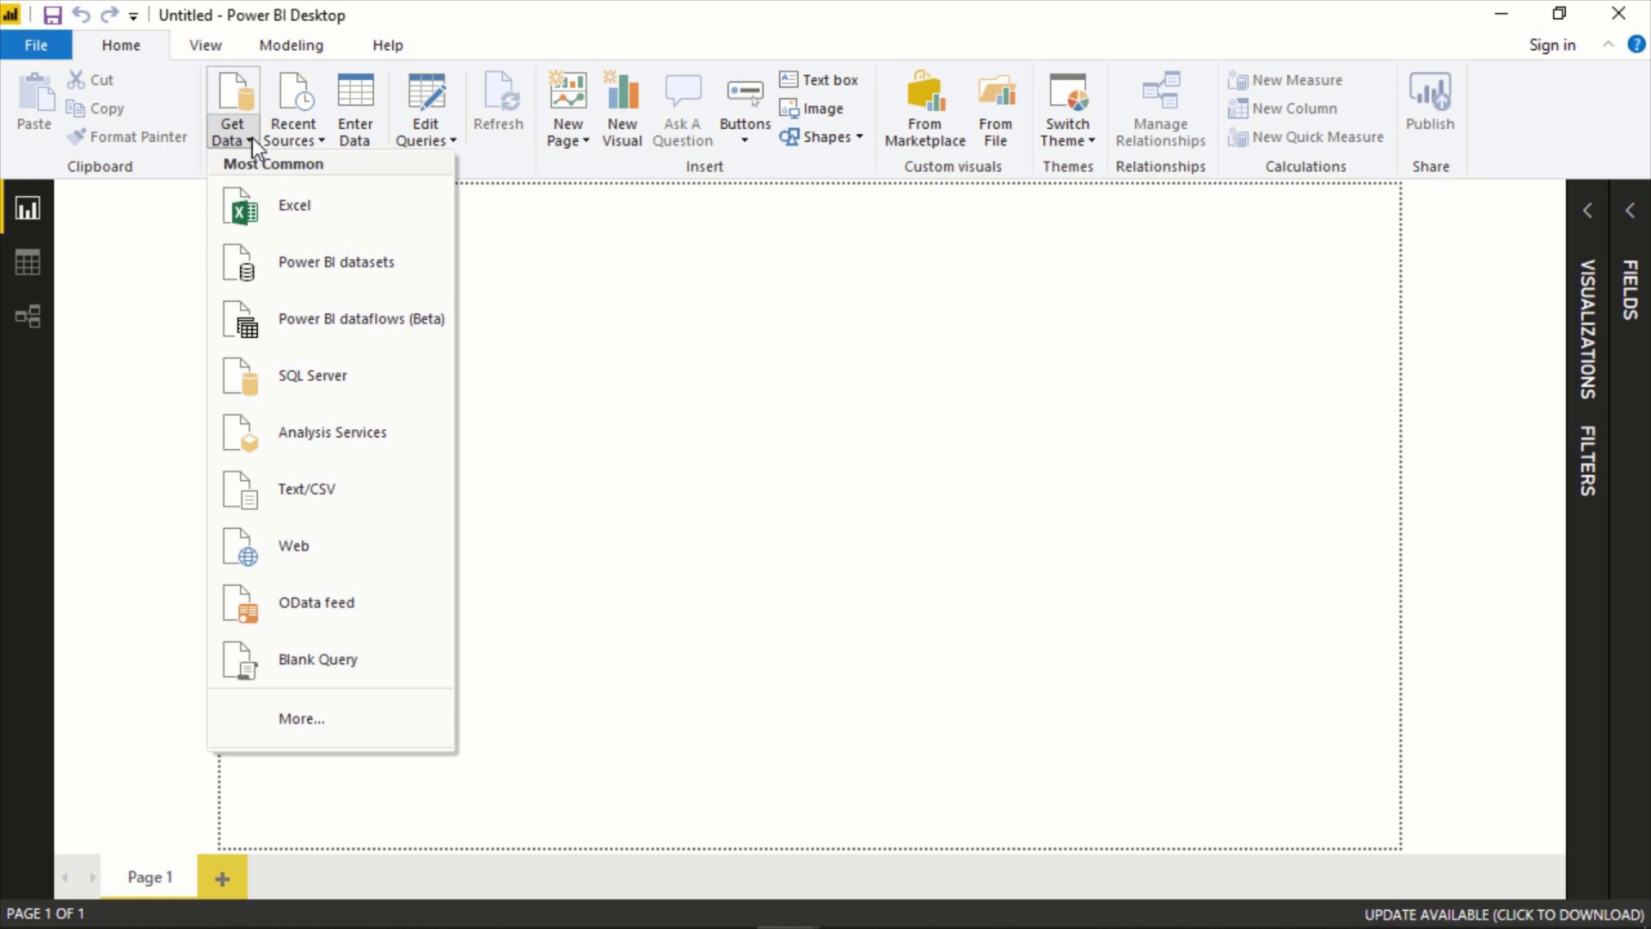
left_click(322, 394)
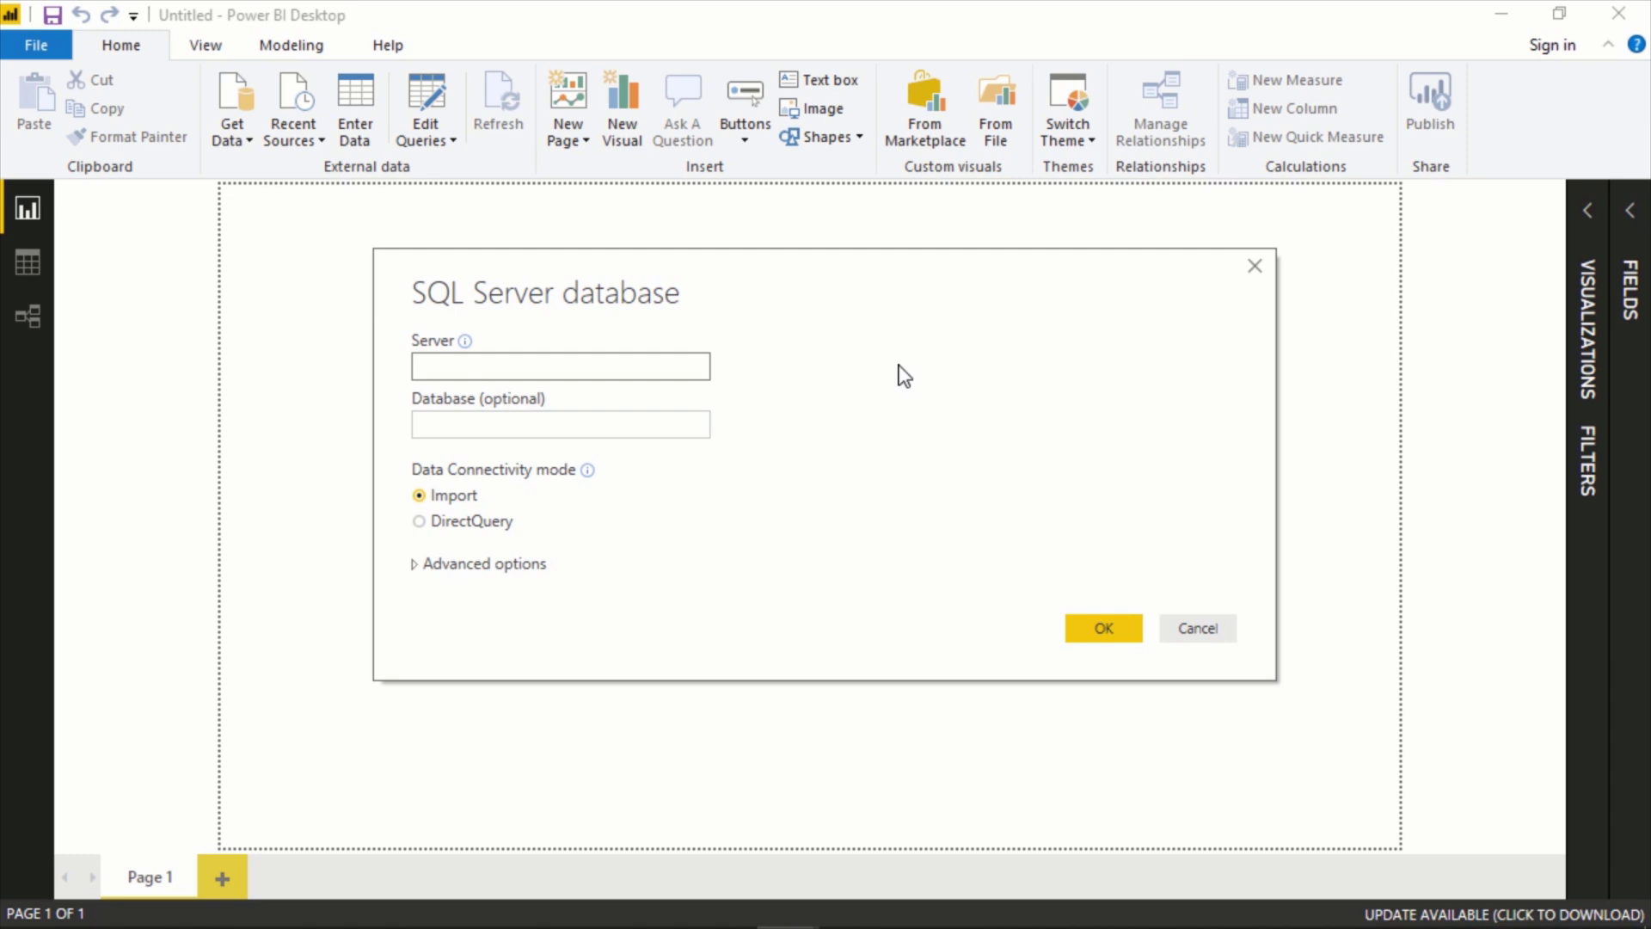
type("MJK-PC/DEMO")
key("Tab")
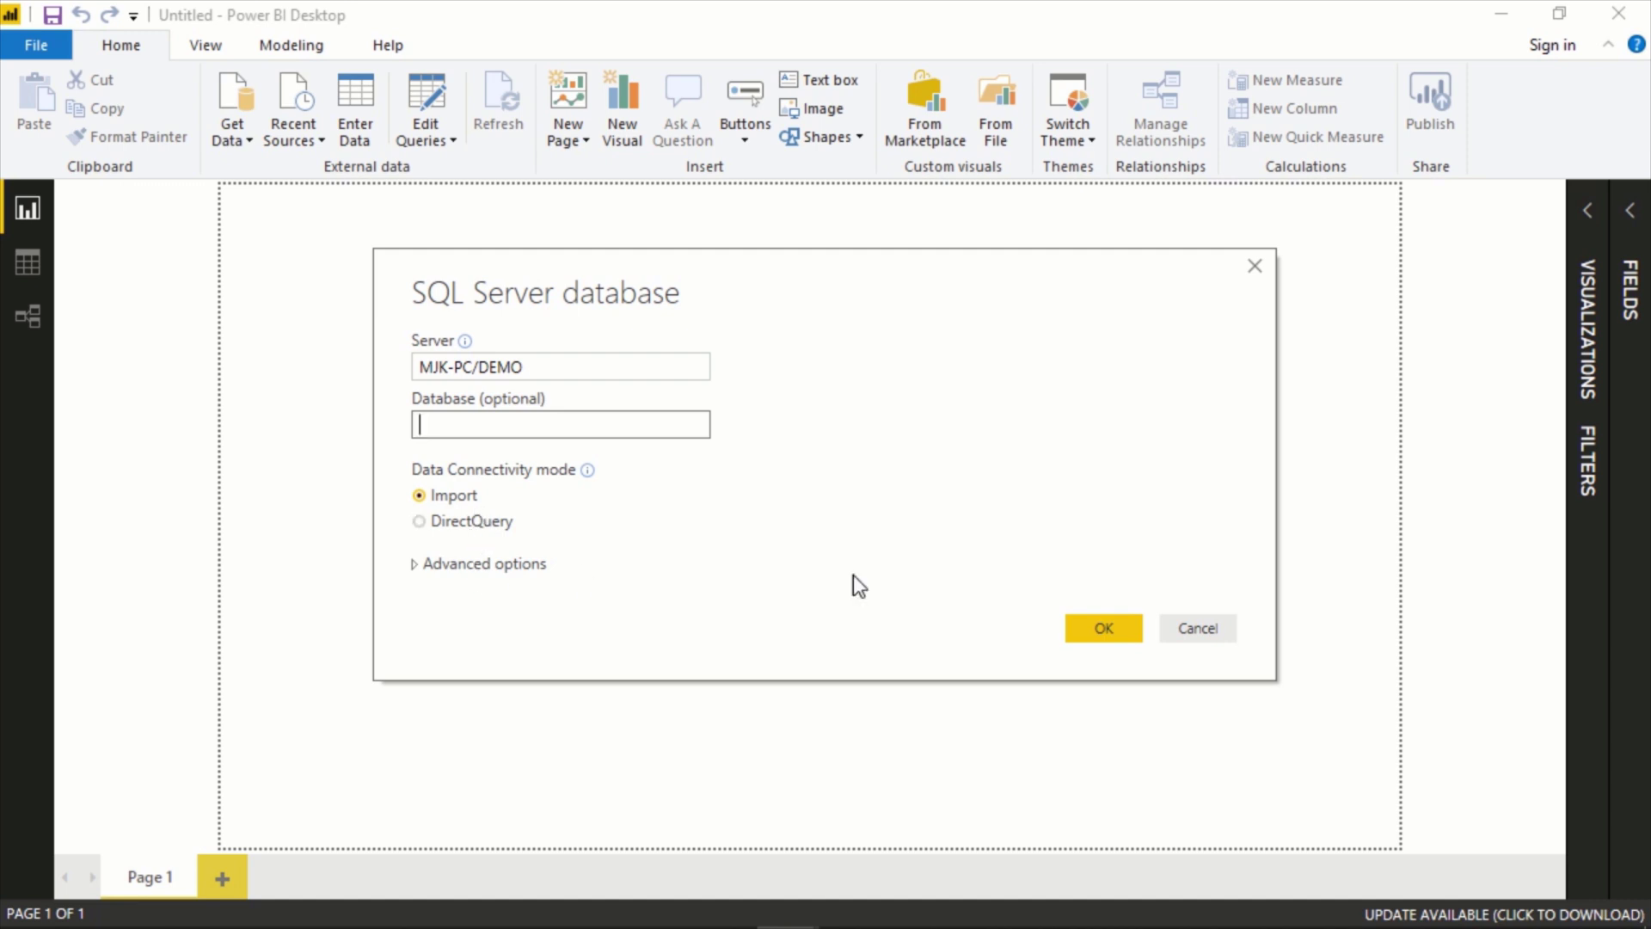
key("Return")
Sign in with Database credentials using the database user name and password.
left_click(497, 393)
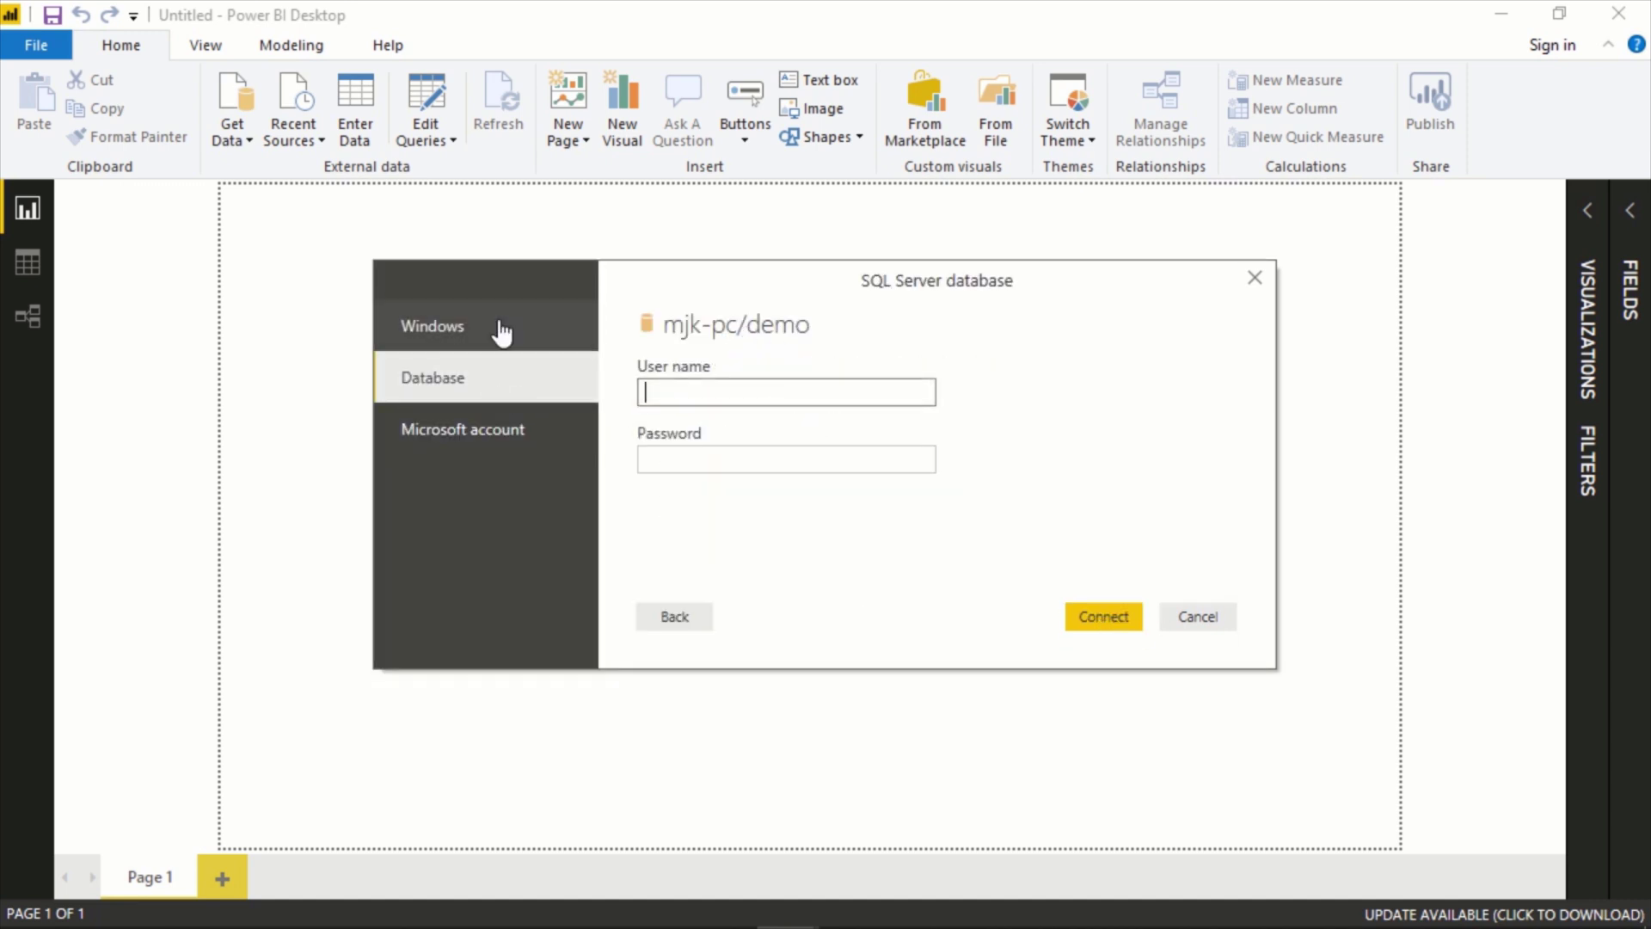
left_click(456, 343)
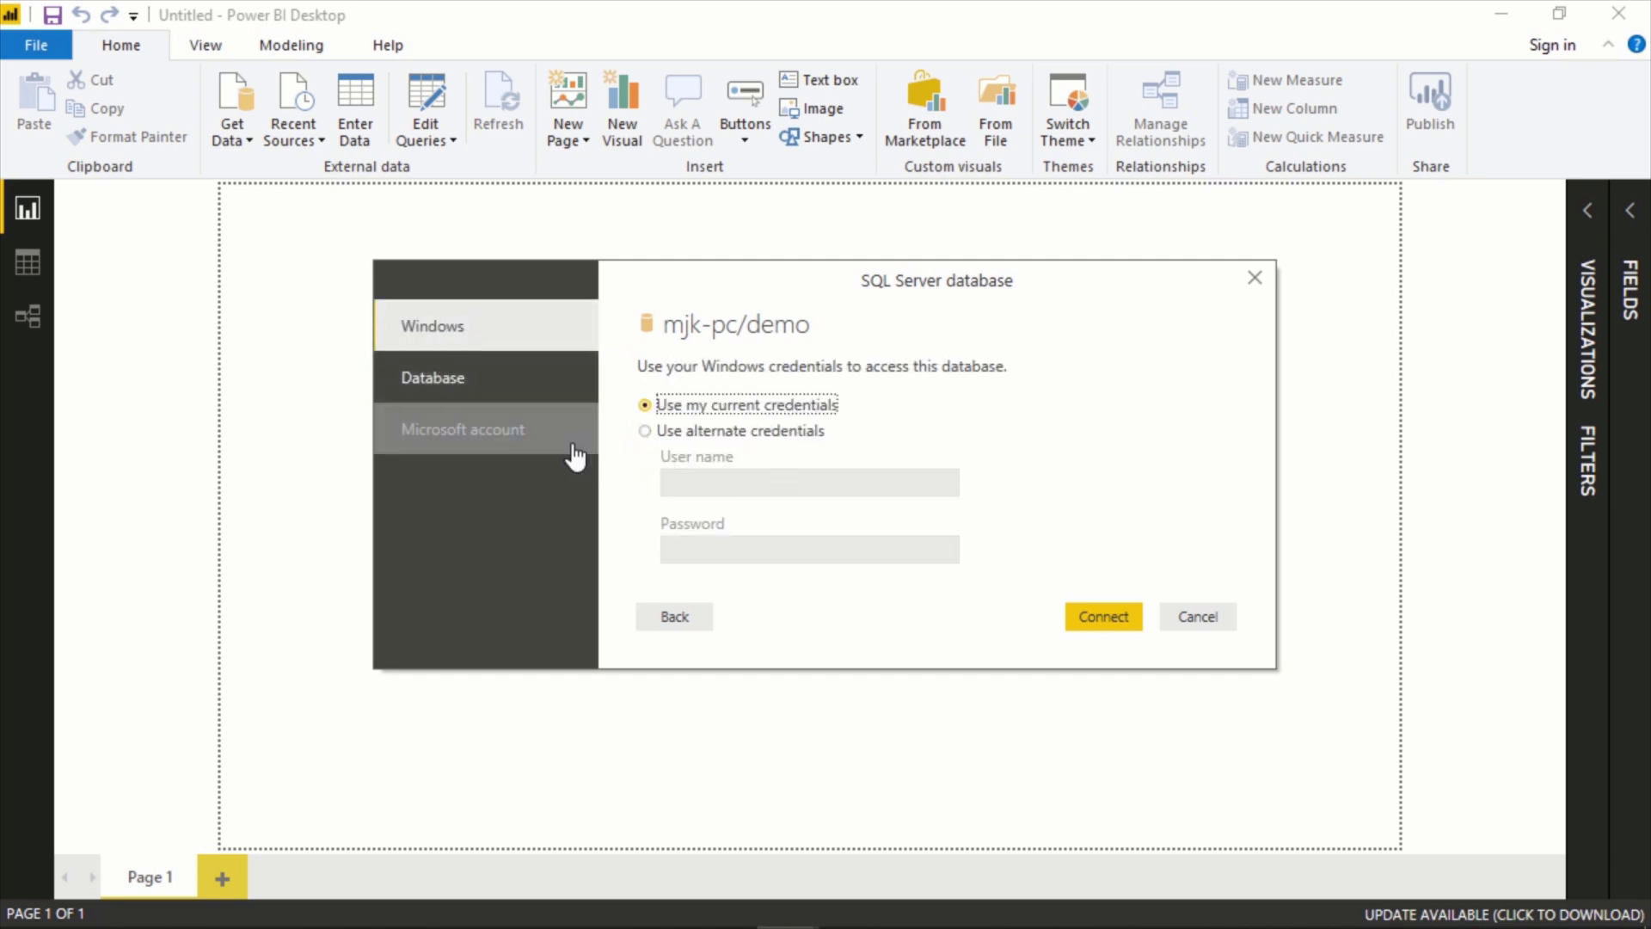
left_click(519, 447)
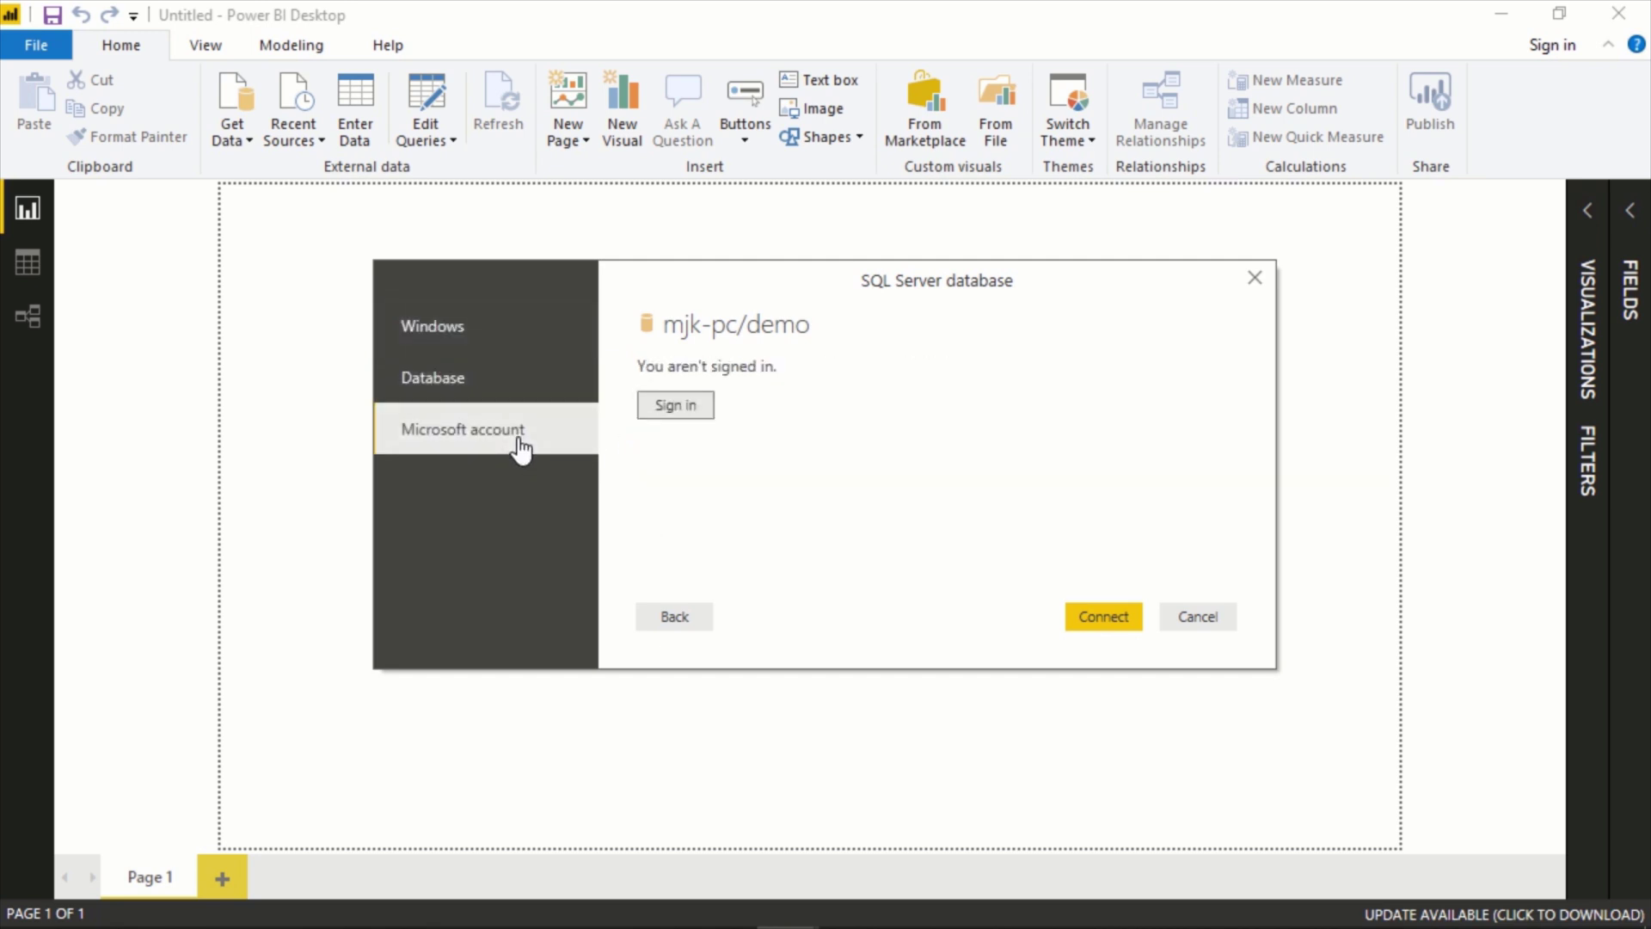
left_click(486, 388)
left_click(770, 401)
type("sa")
key("Tab")
type("************")
key("Return")
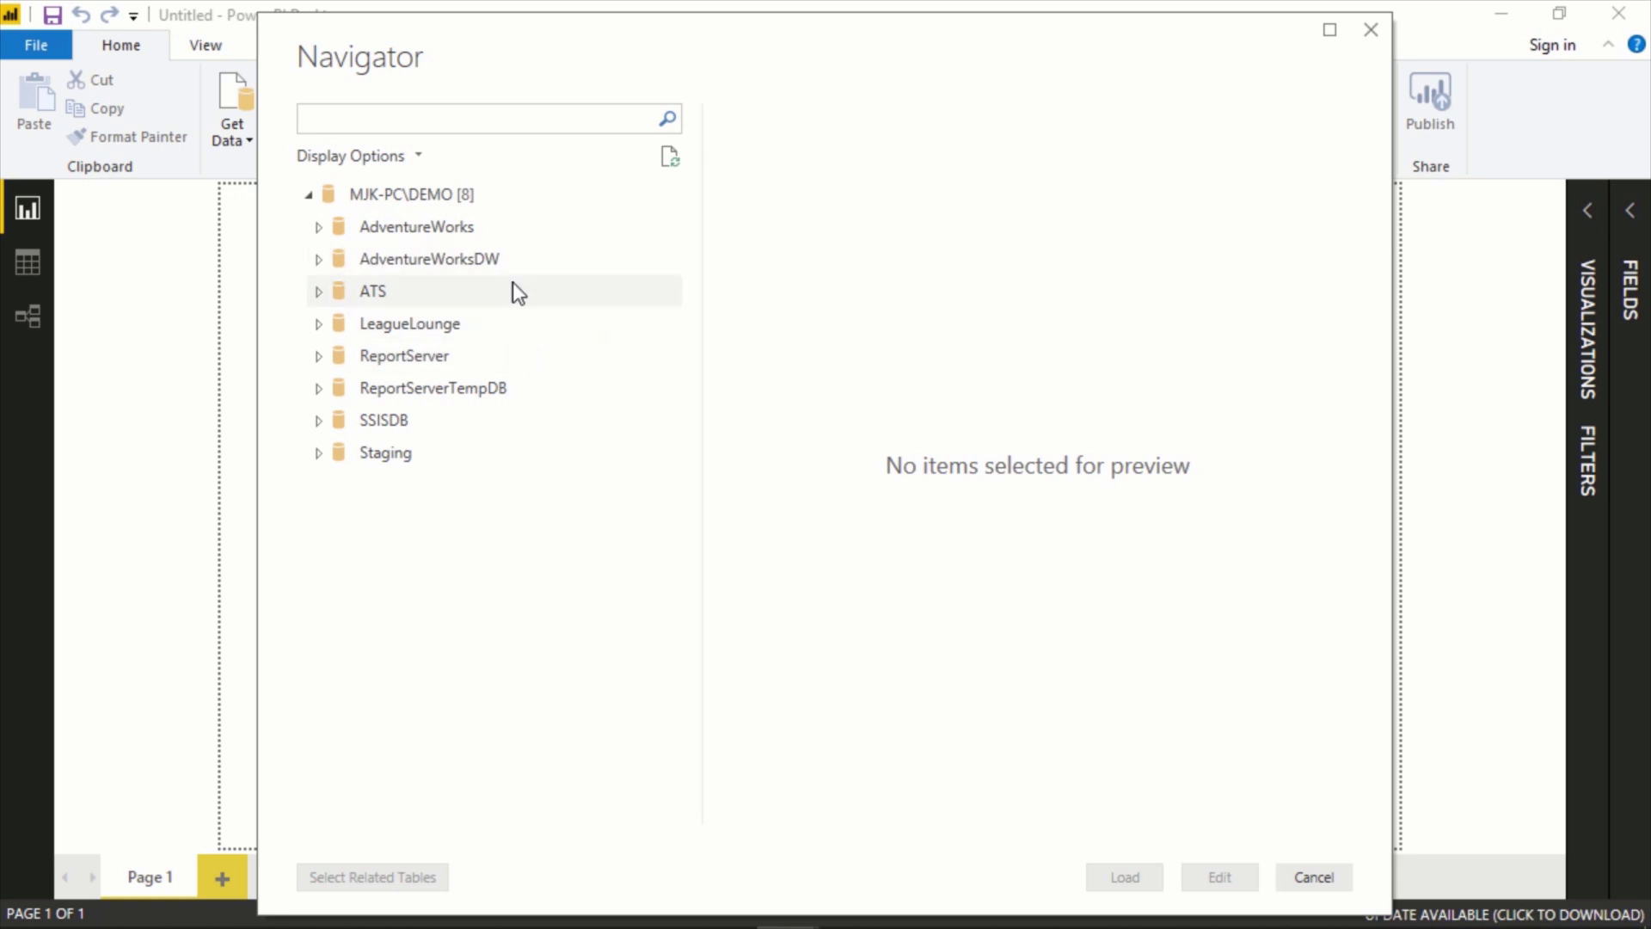
In AdventureWorksDW, select vw_CalendarDate, vw_Customer, vw_InternetSales and vw_Product, and load them.
left_click(321, 260)
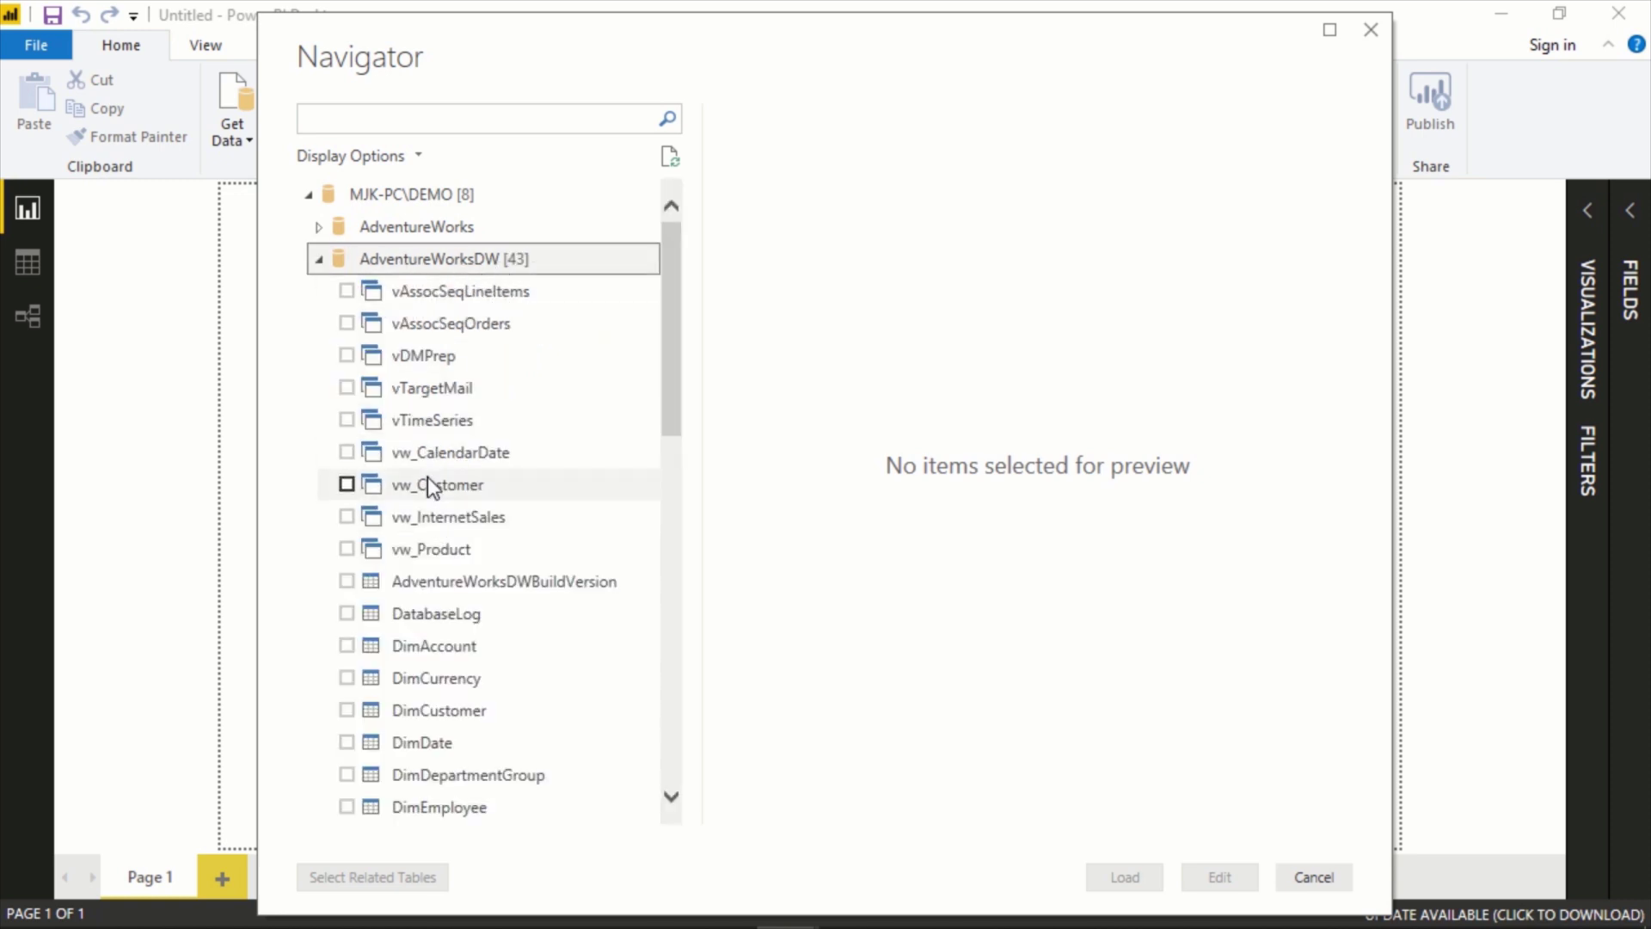
left_click(346, 548)
left_click(346, 516)
left_click(347, 484)
left_click(346, 451)
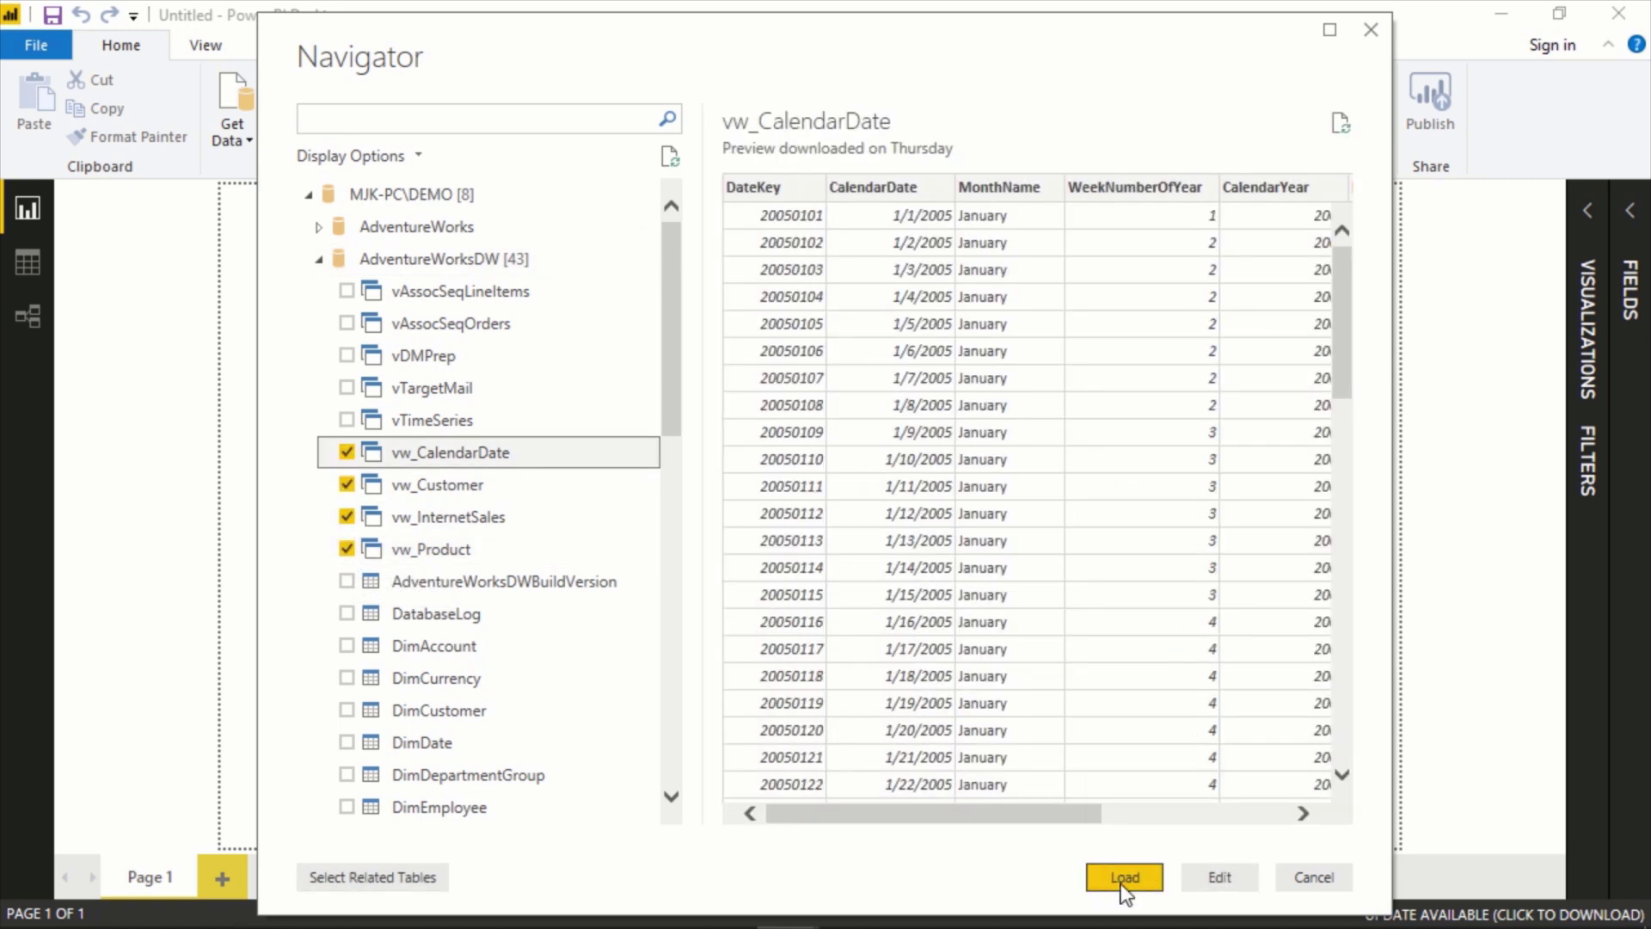
left_click(1121, 878)
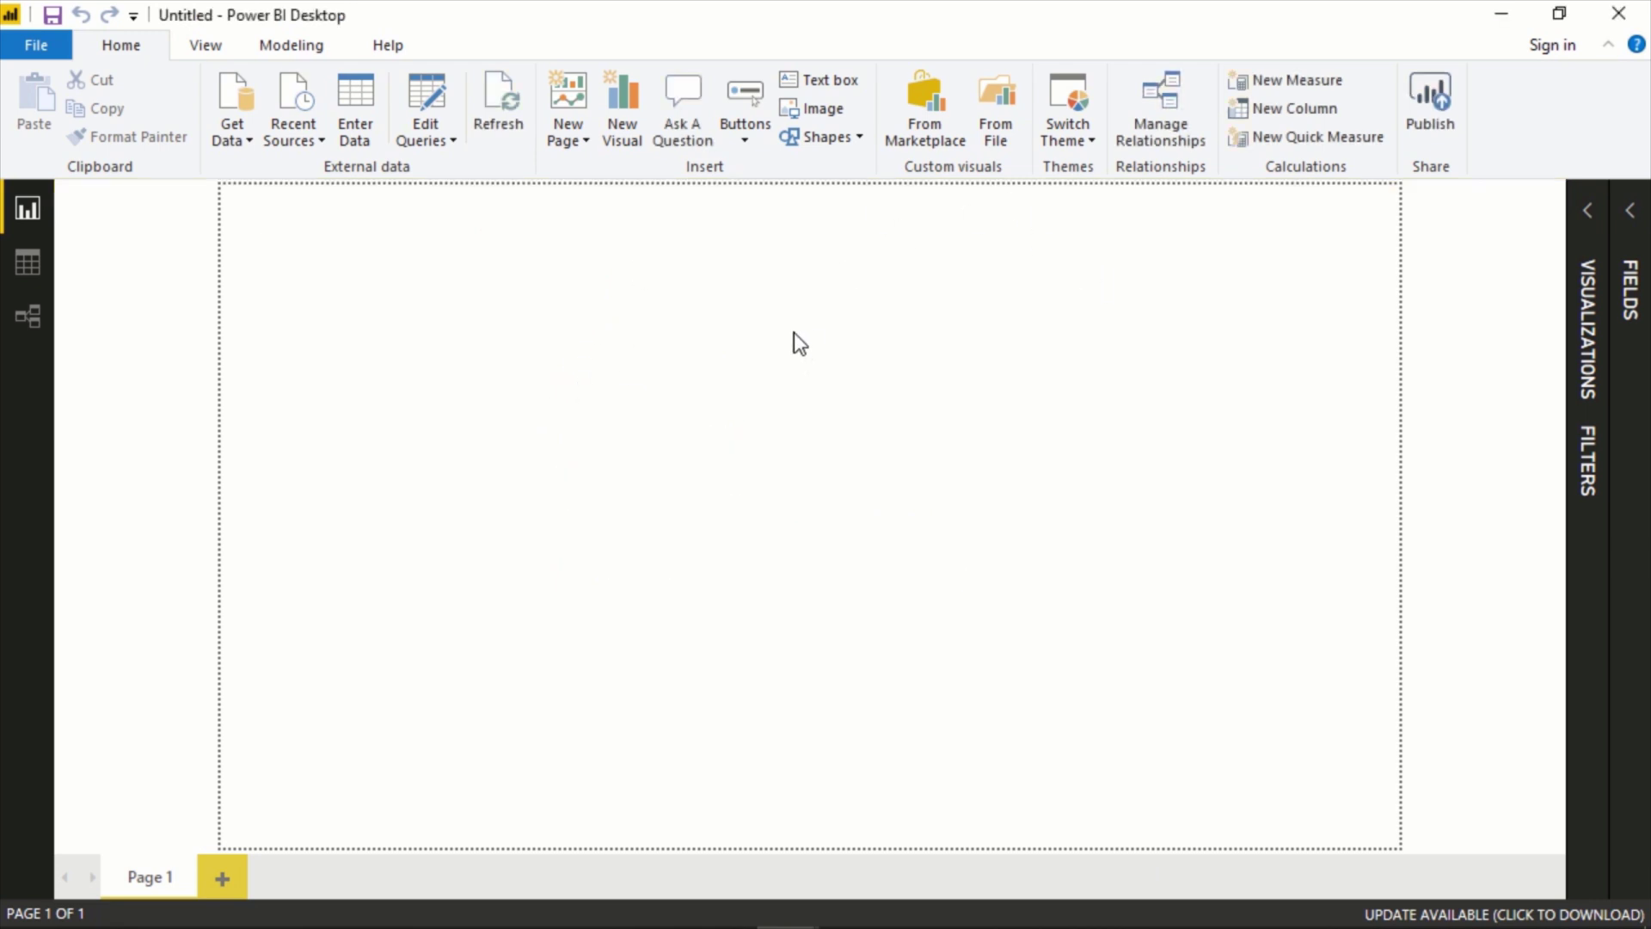
Expand the Fields pane to inspect the vw_CalendarDate and vw_Product fields.
left_click(1630, 288)
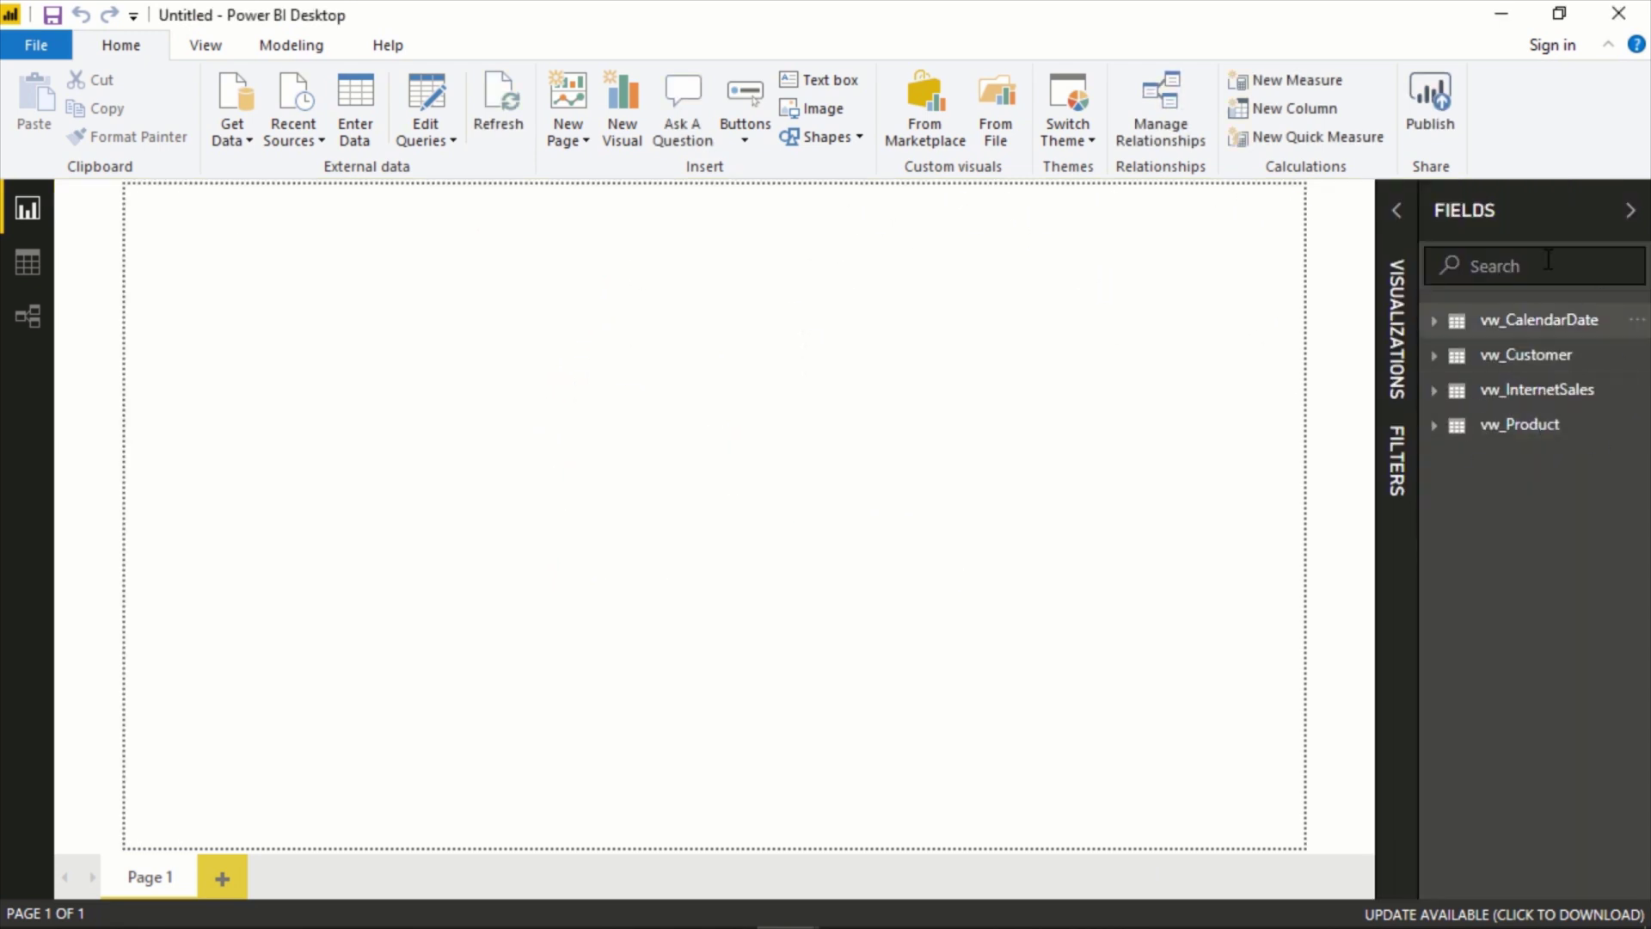
left_click(1445, 334)
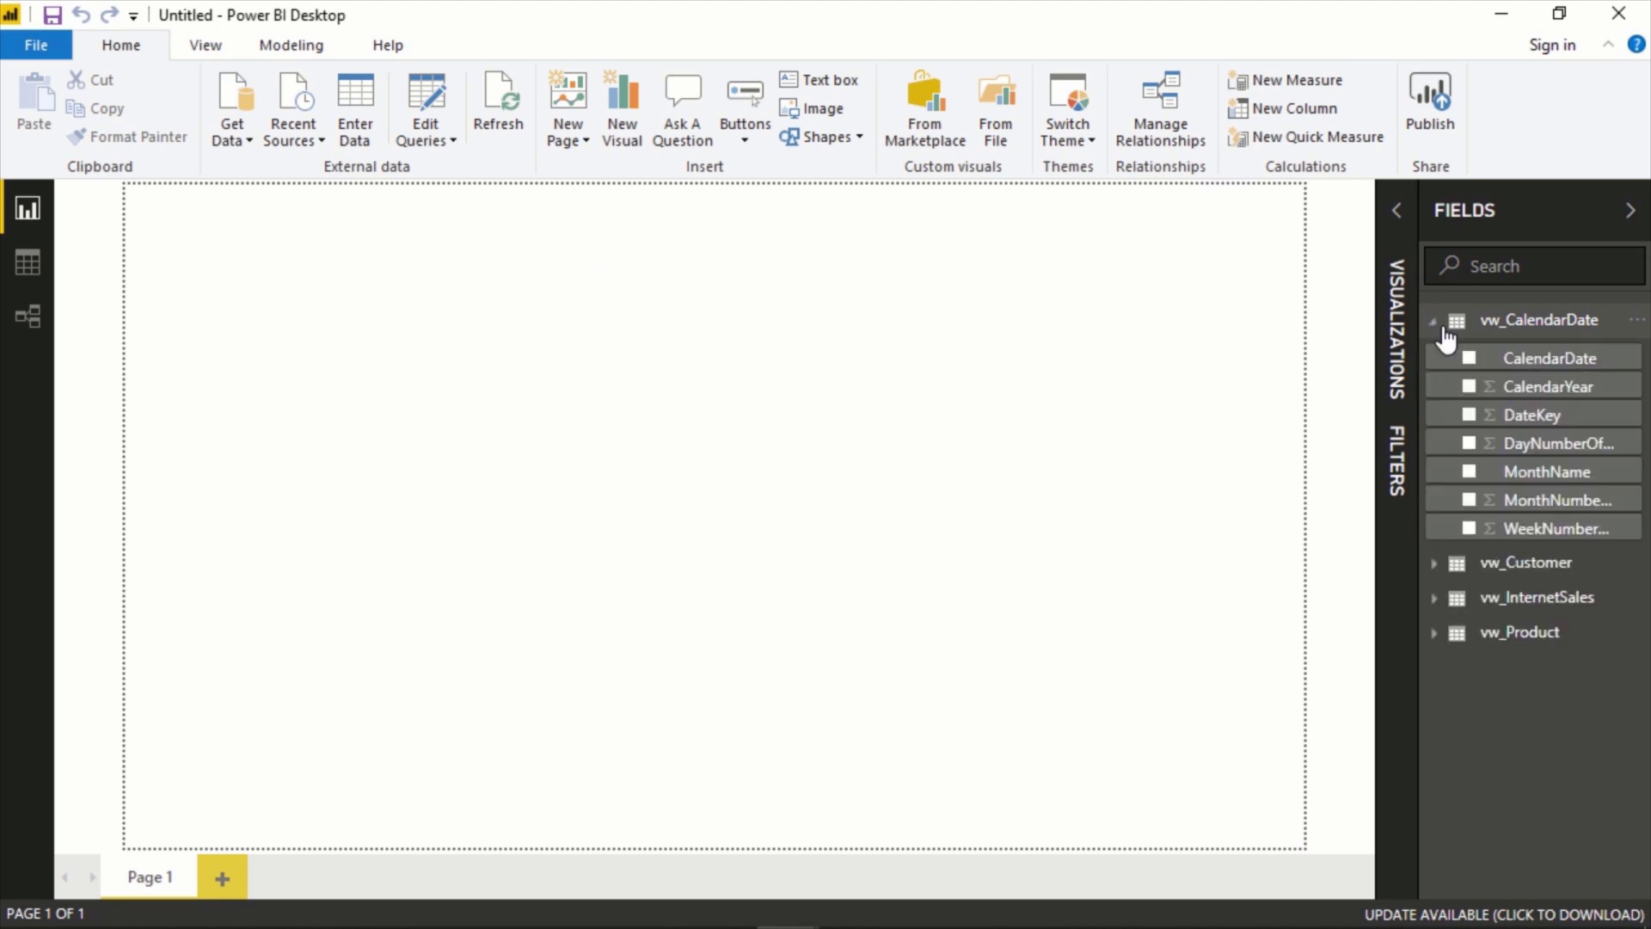
left_click(1437, 326)
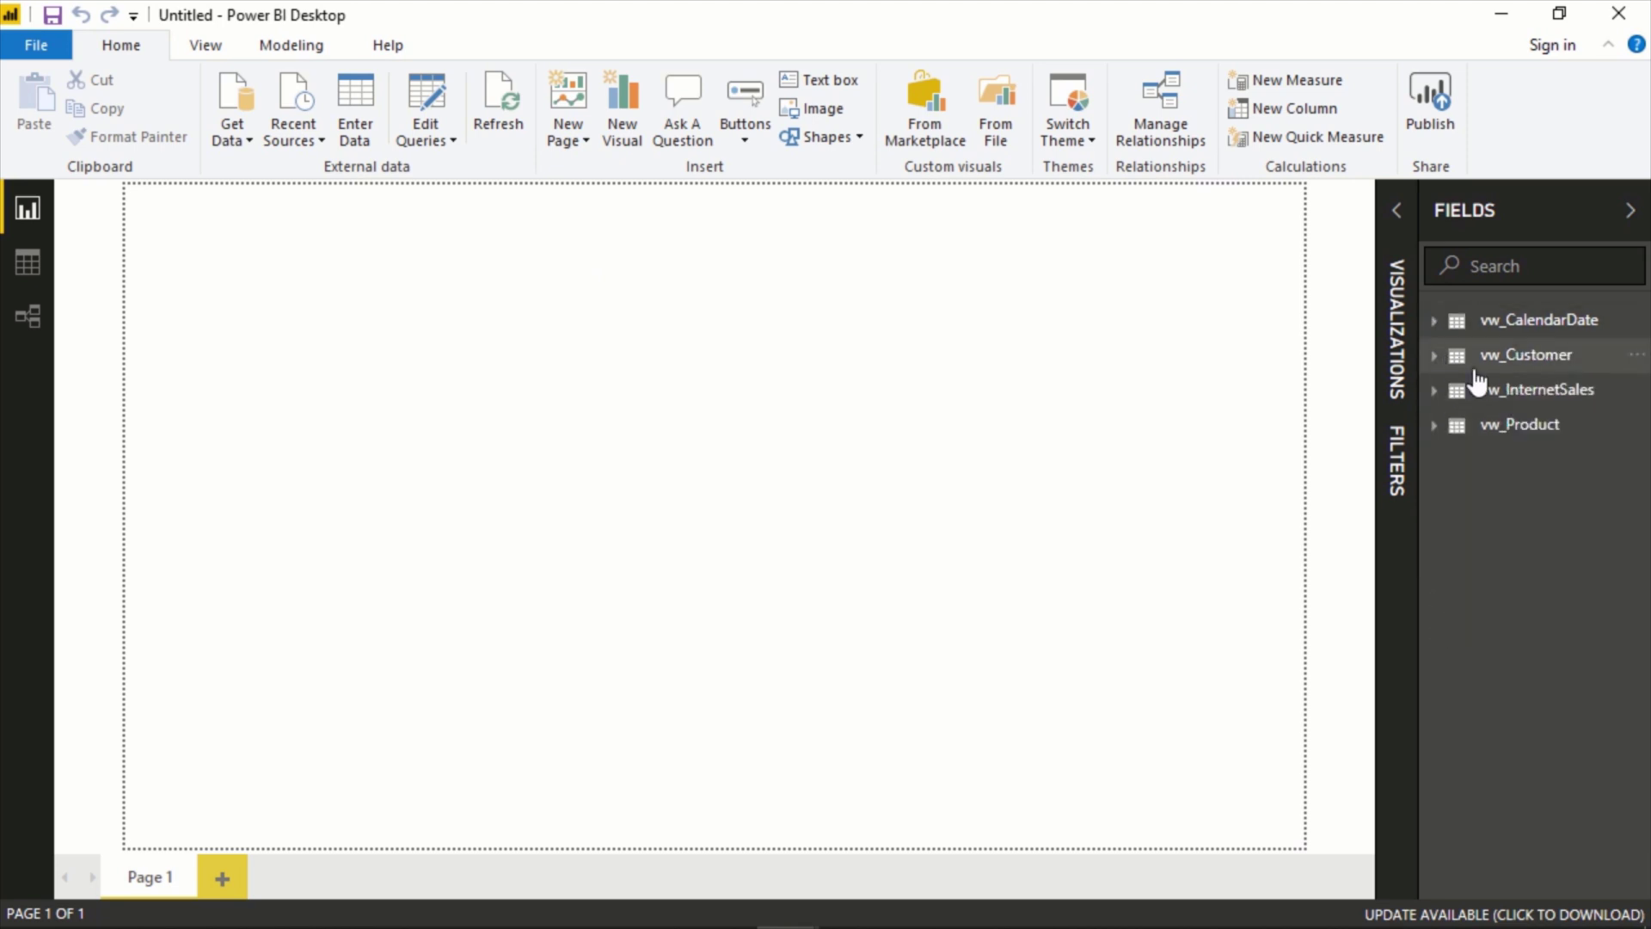
left_click(1434, 424)
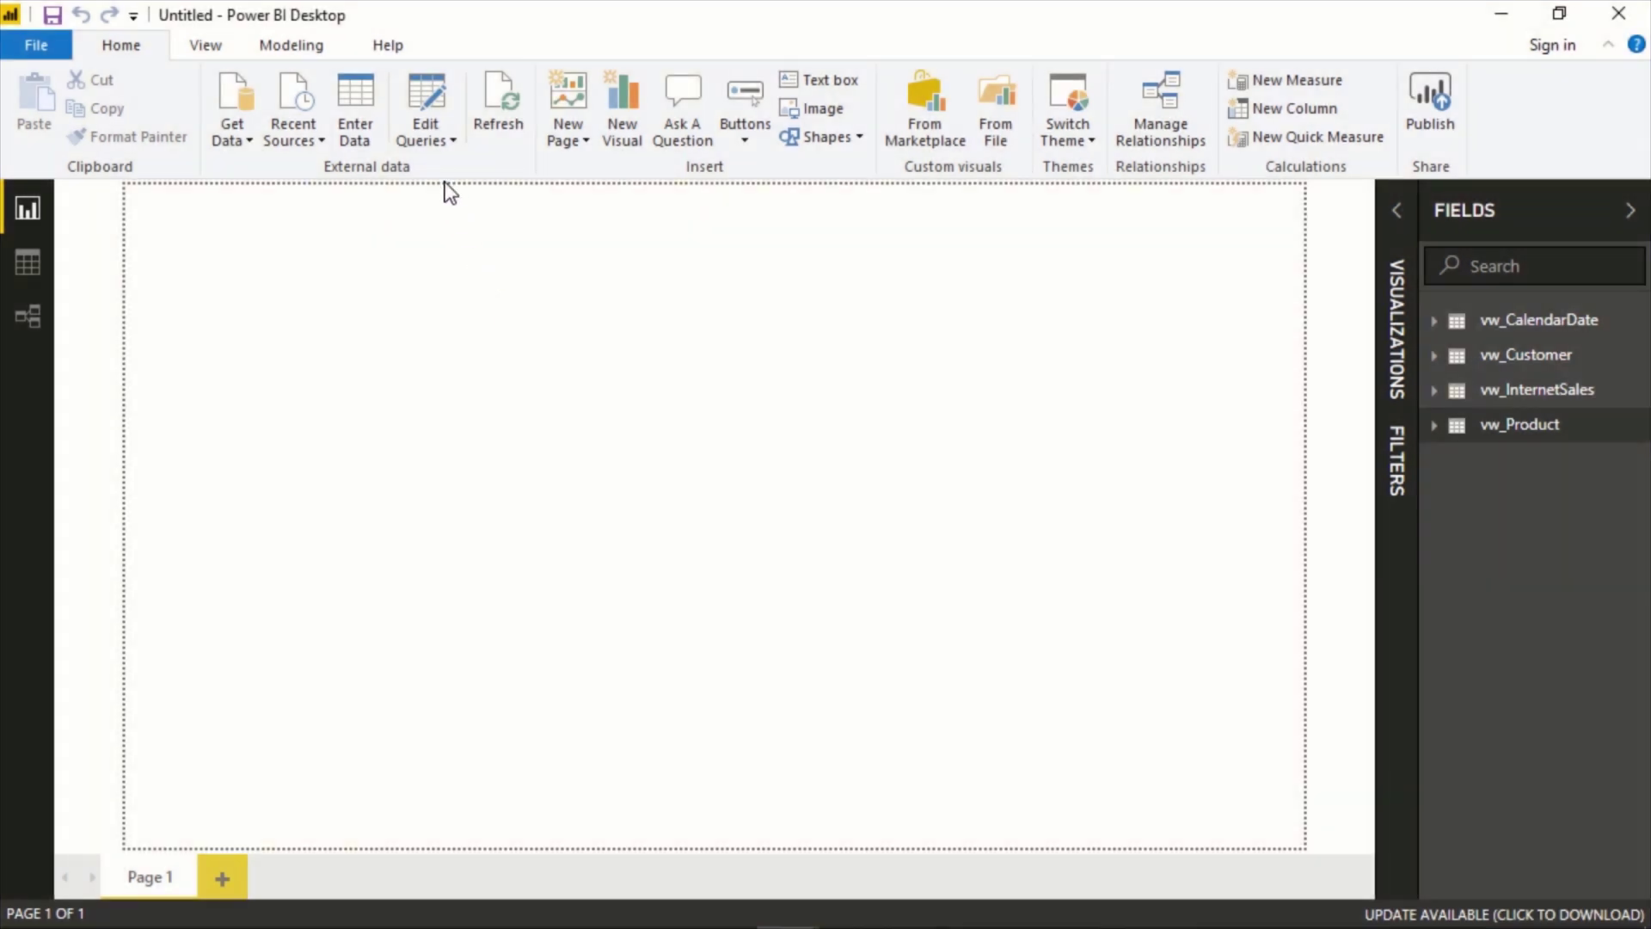
Launch the Power Query Editor from Edit Queries and maximize its window.
right_click(1540, 335)
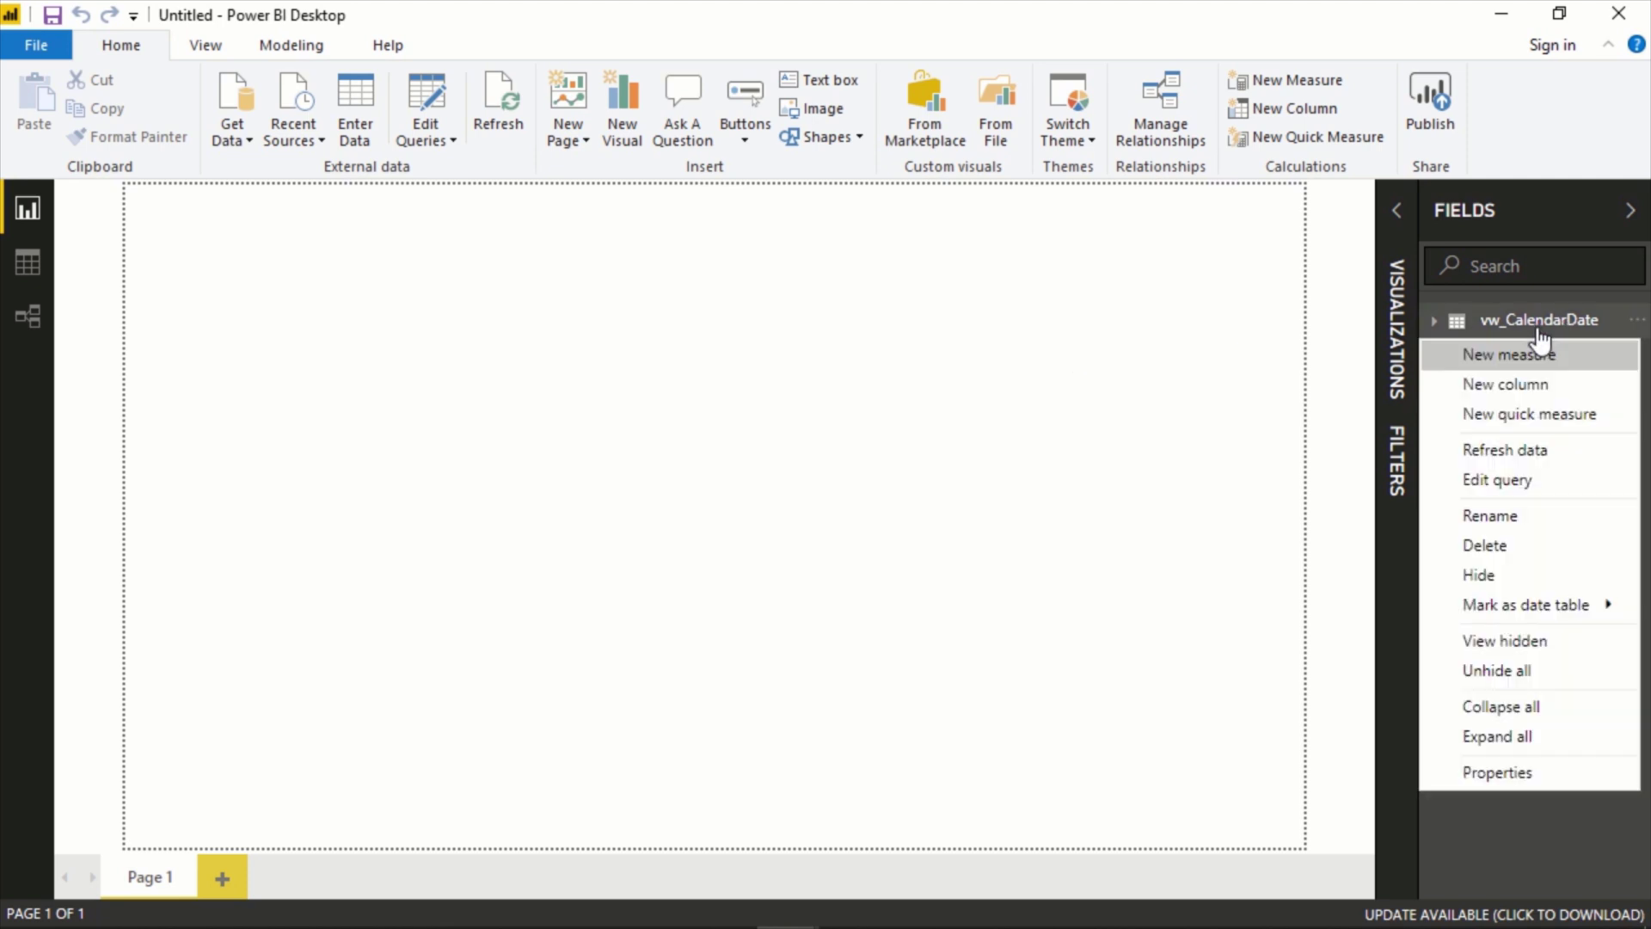
left_click(1531, 480)
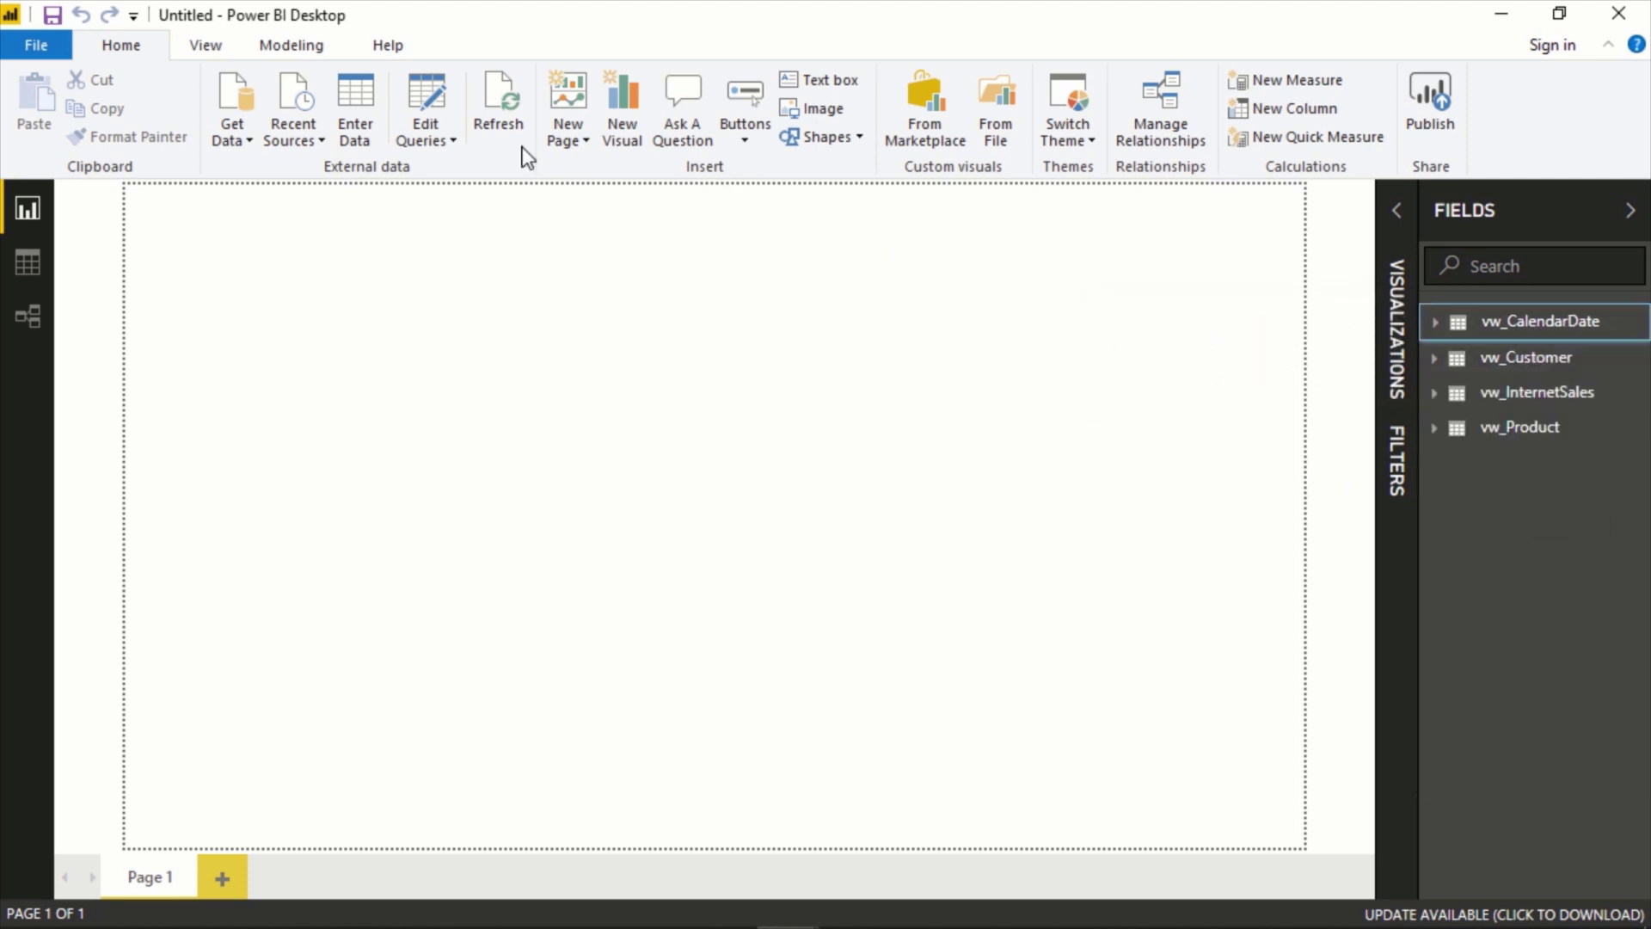
left_click(445, 145)
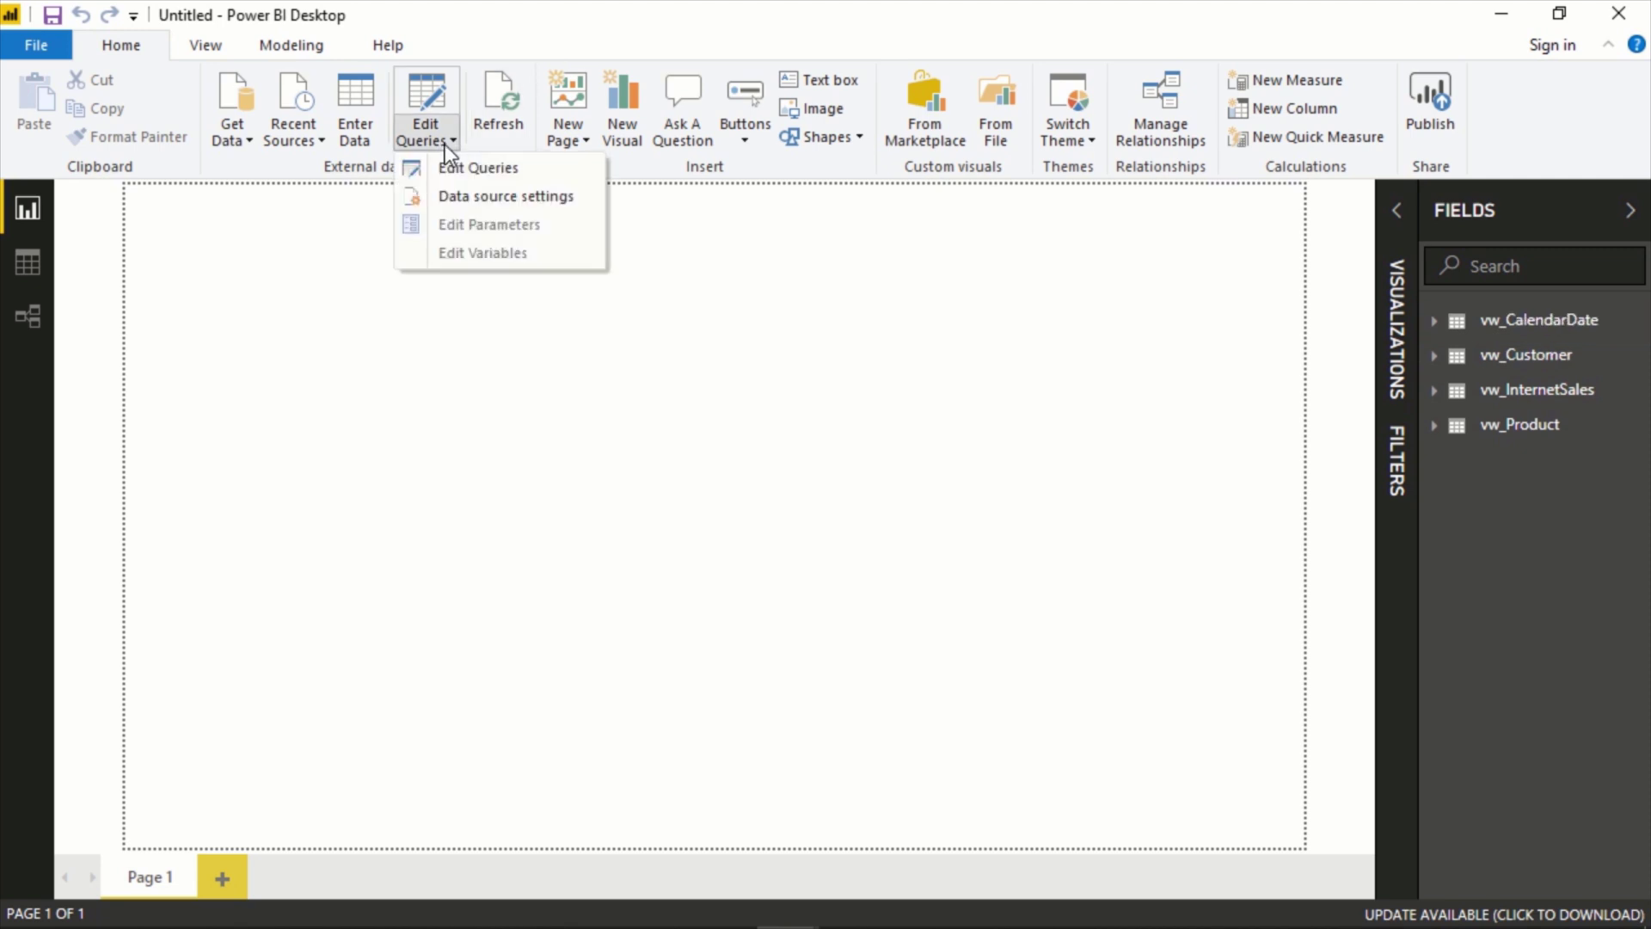
left_click(458, 168)
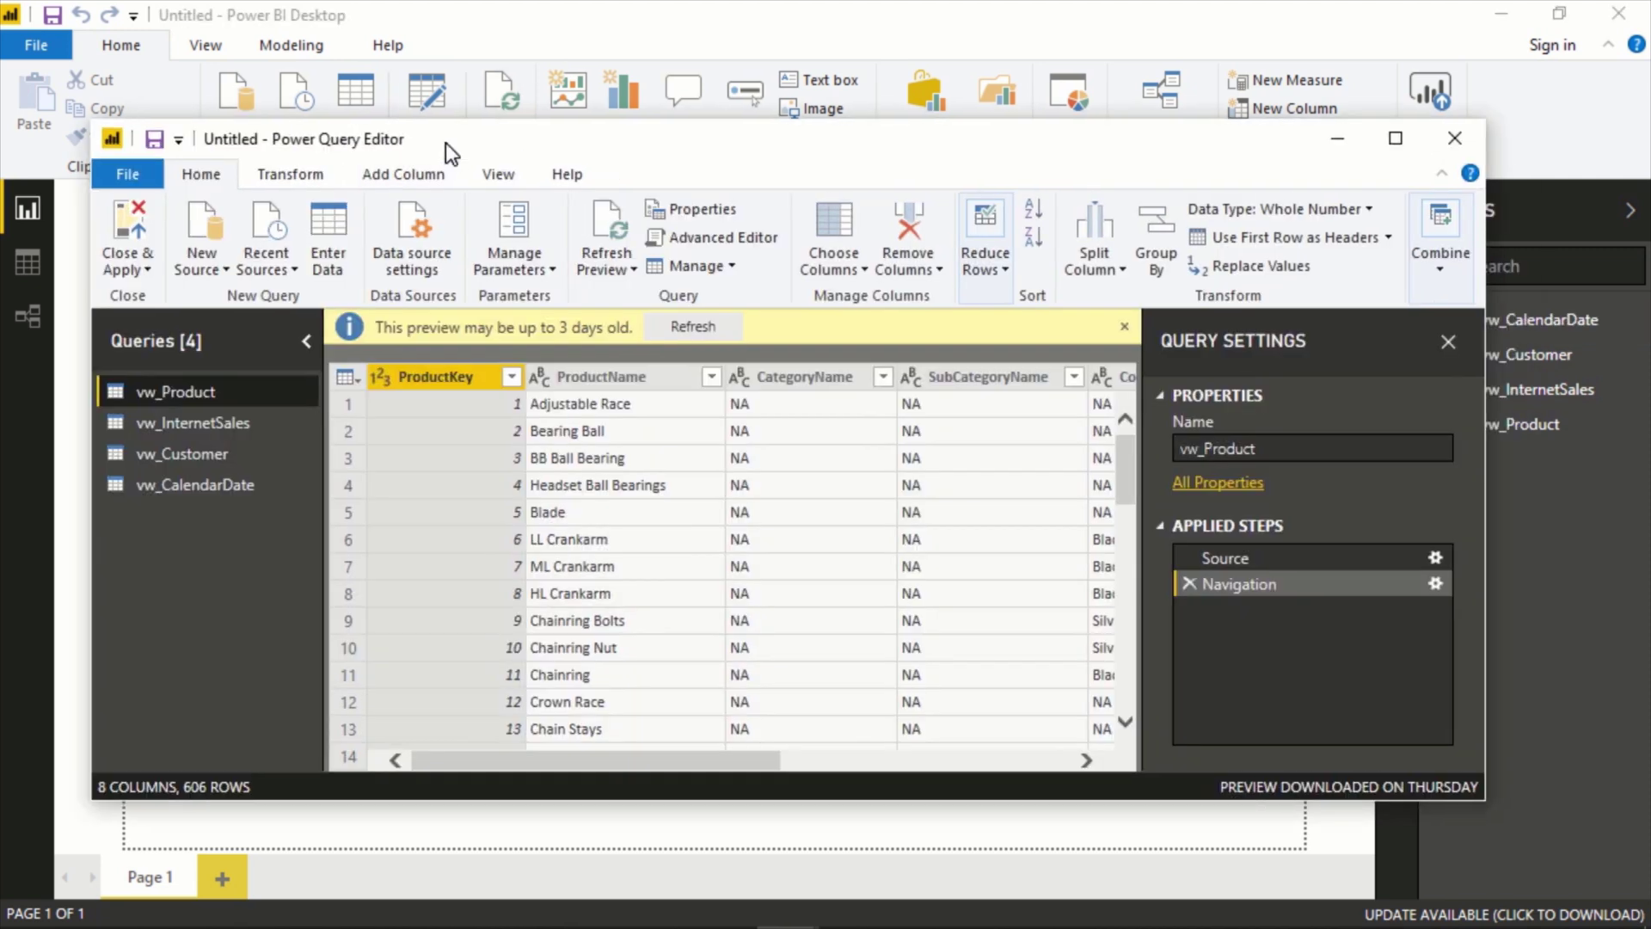
left_click_drag(446, 143, 436, 121)
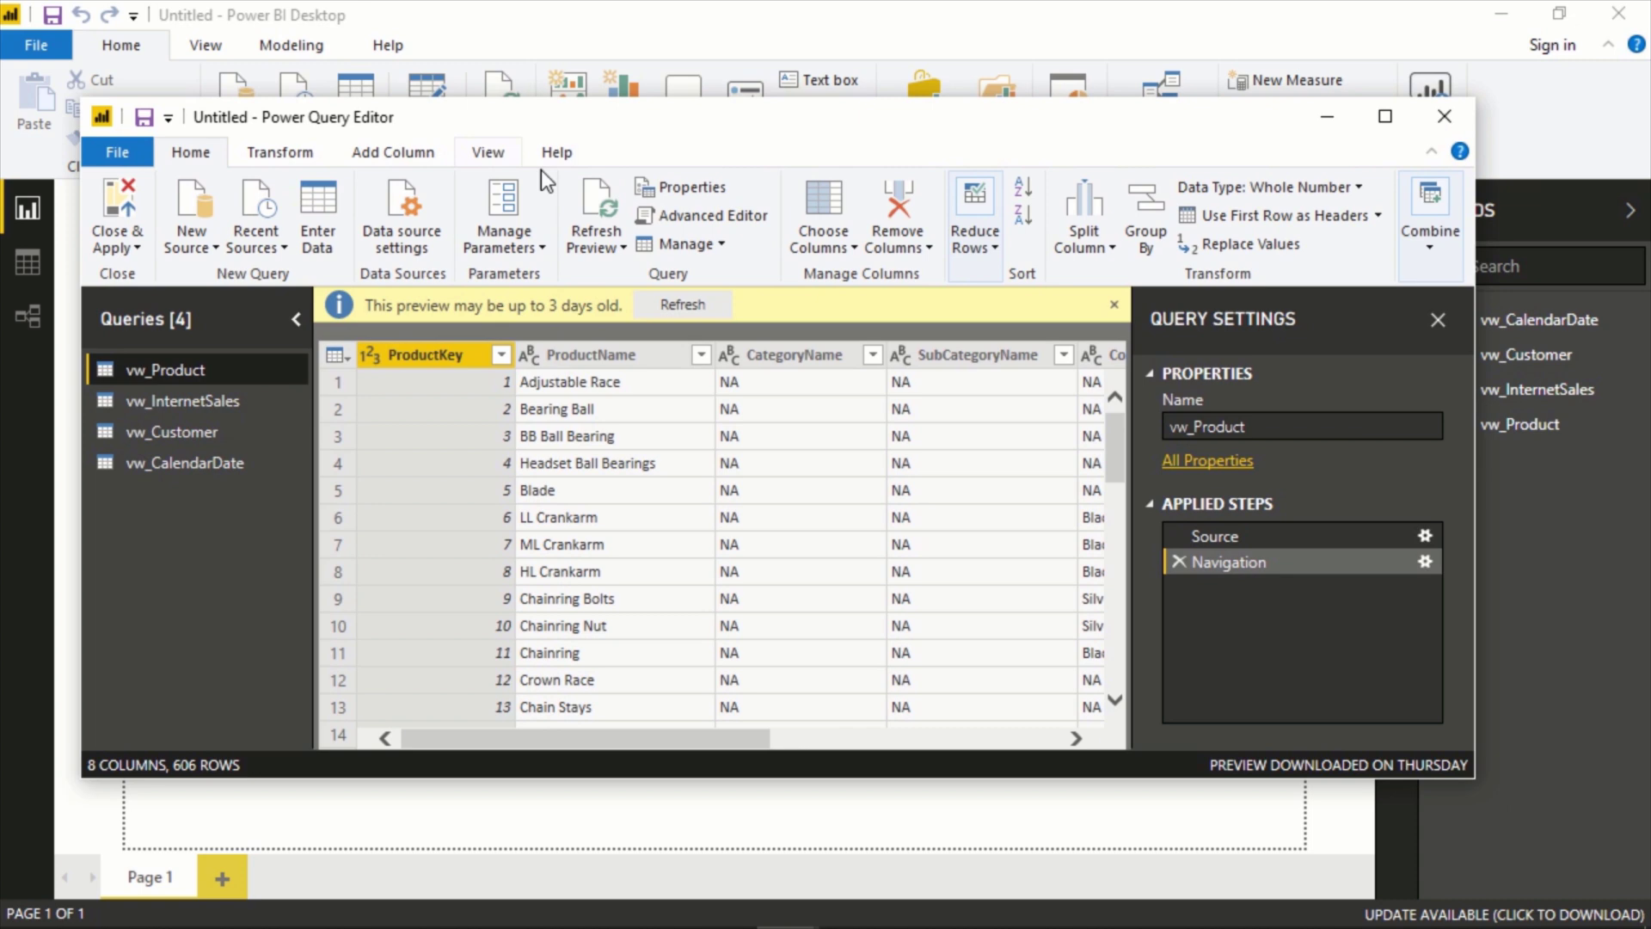
double_click(455, 129)
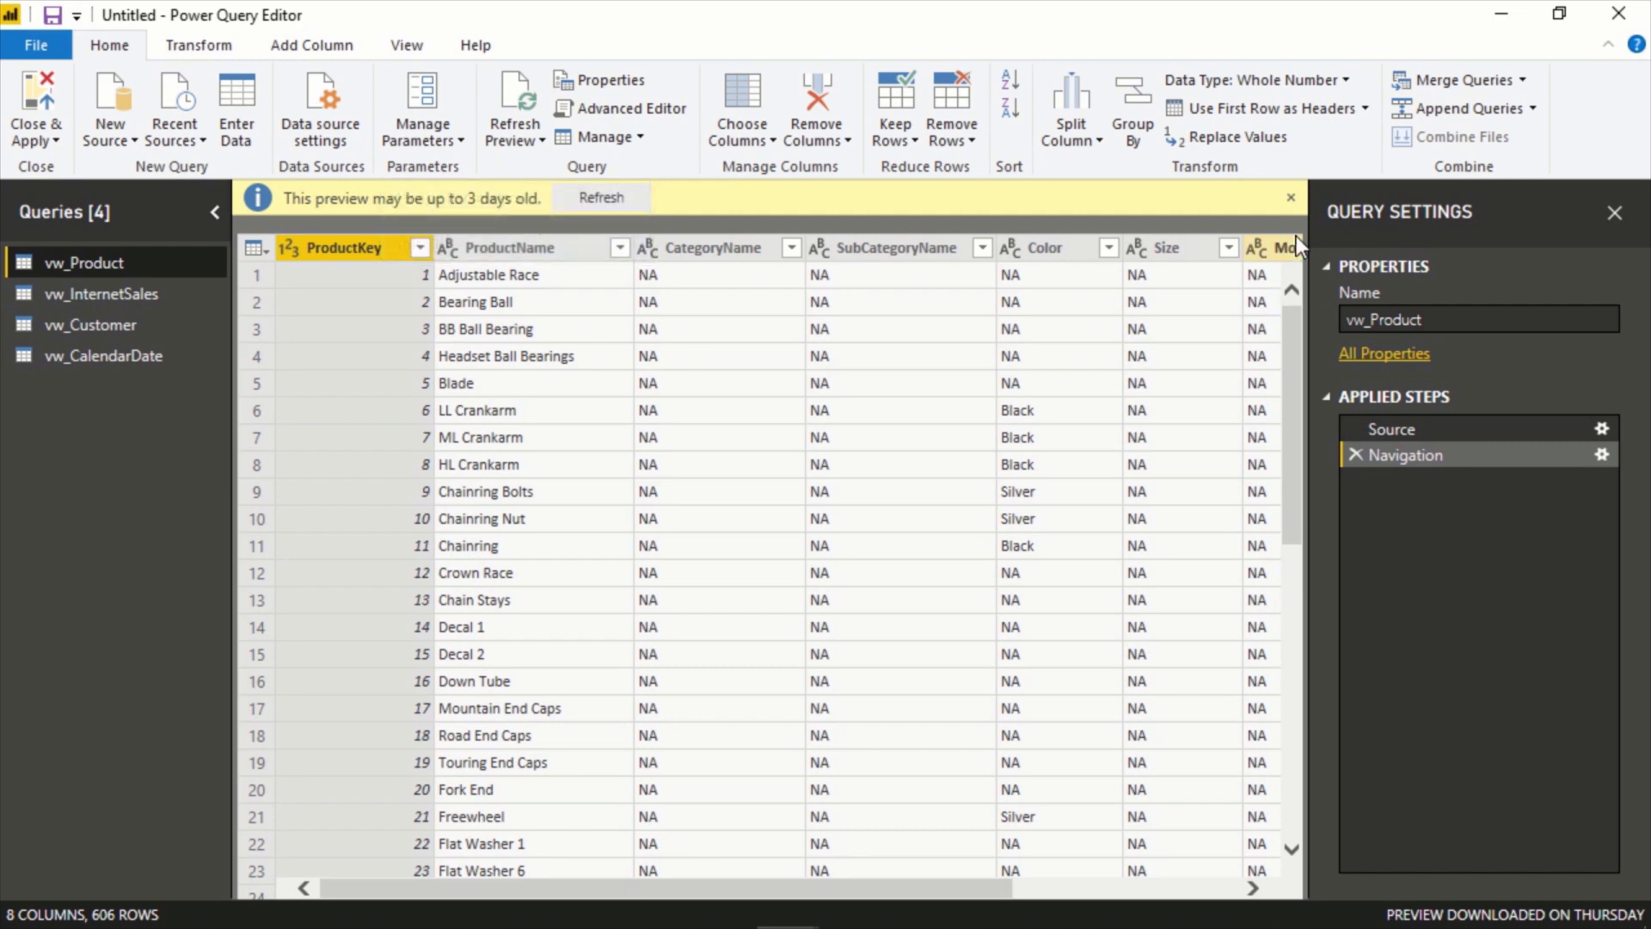
Dismiss the stale-preview notice and browse the Transform, Add Column and View ribbons.
left_click(1292, 198)
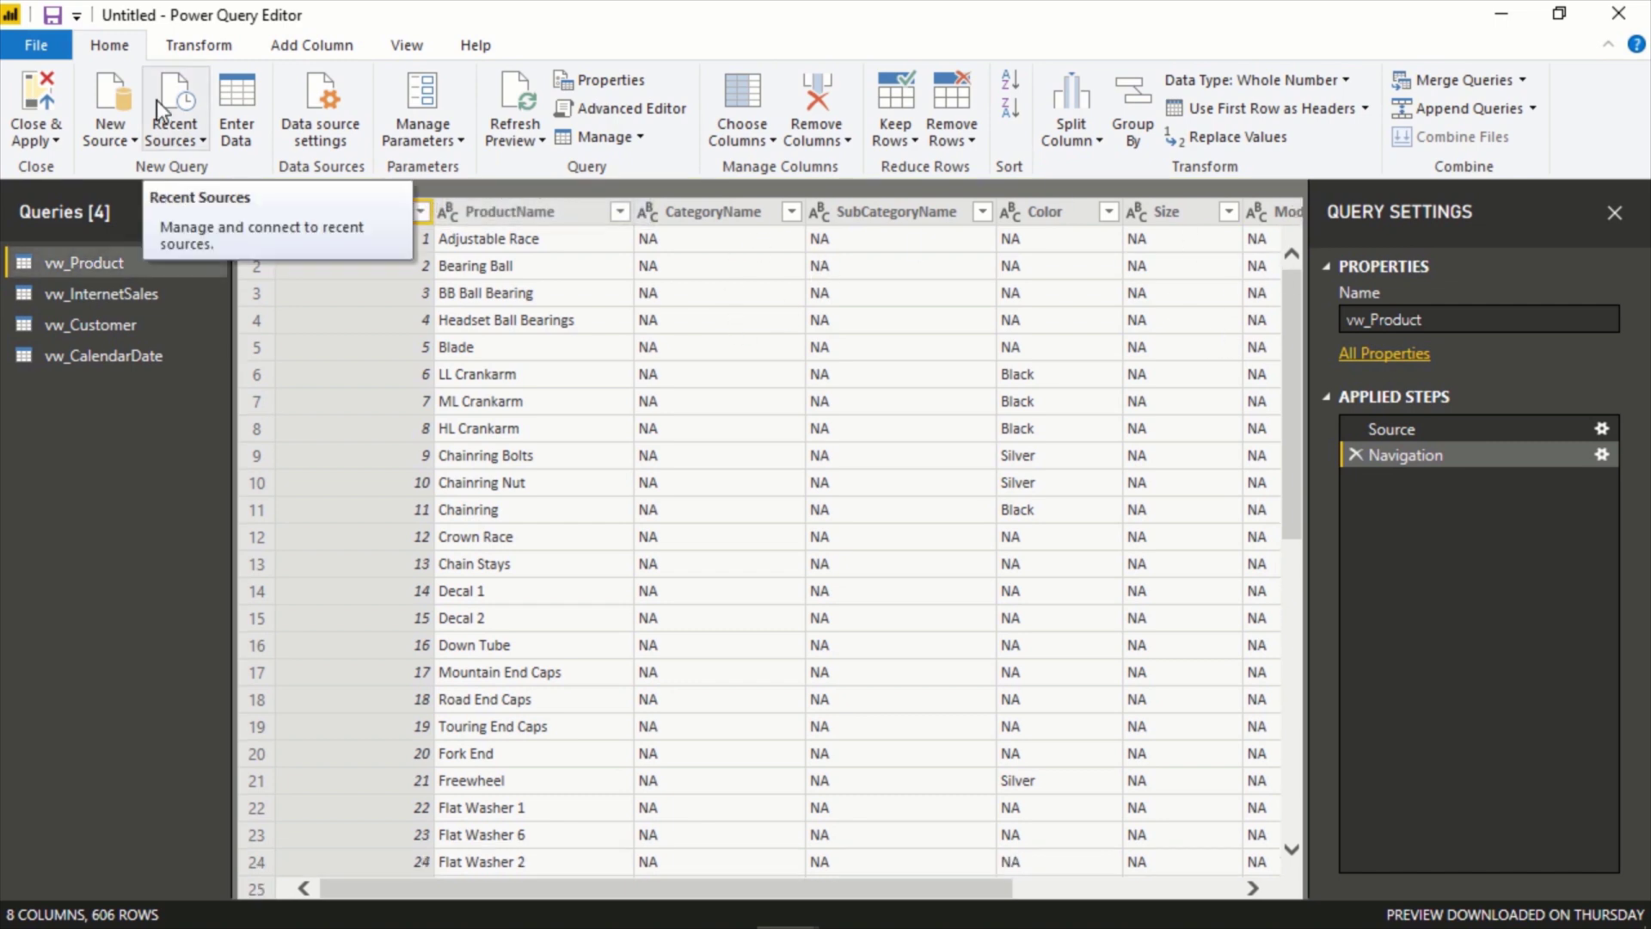
left_click(175, 48)
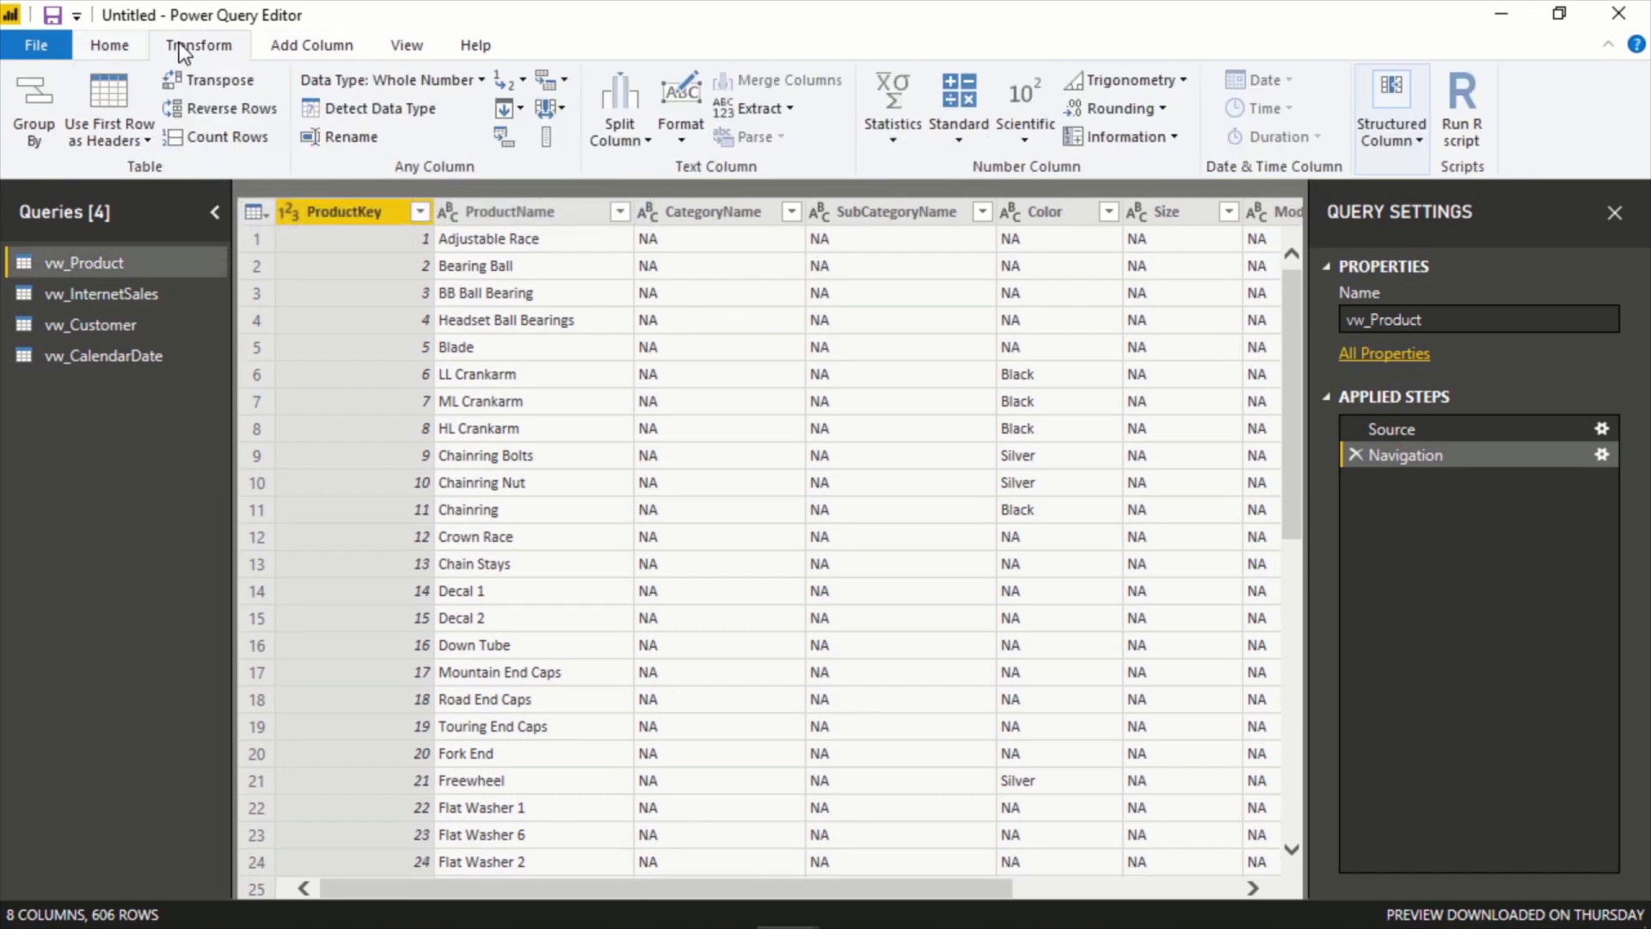
left_click(326, 50)
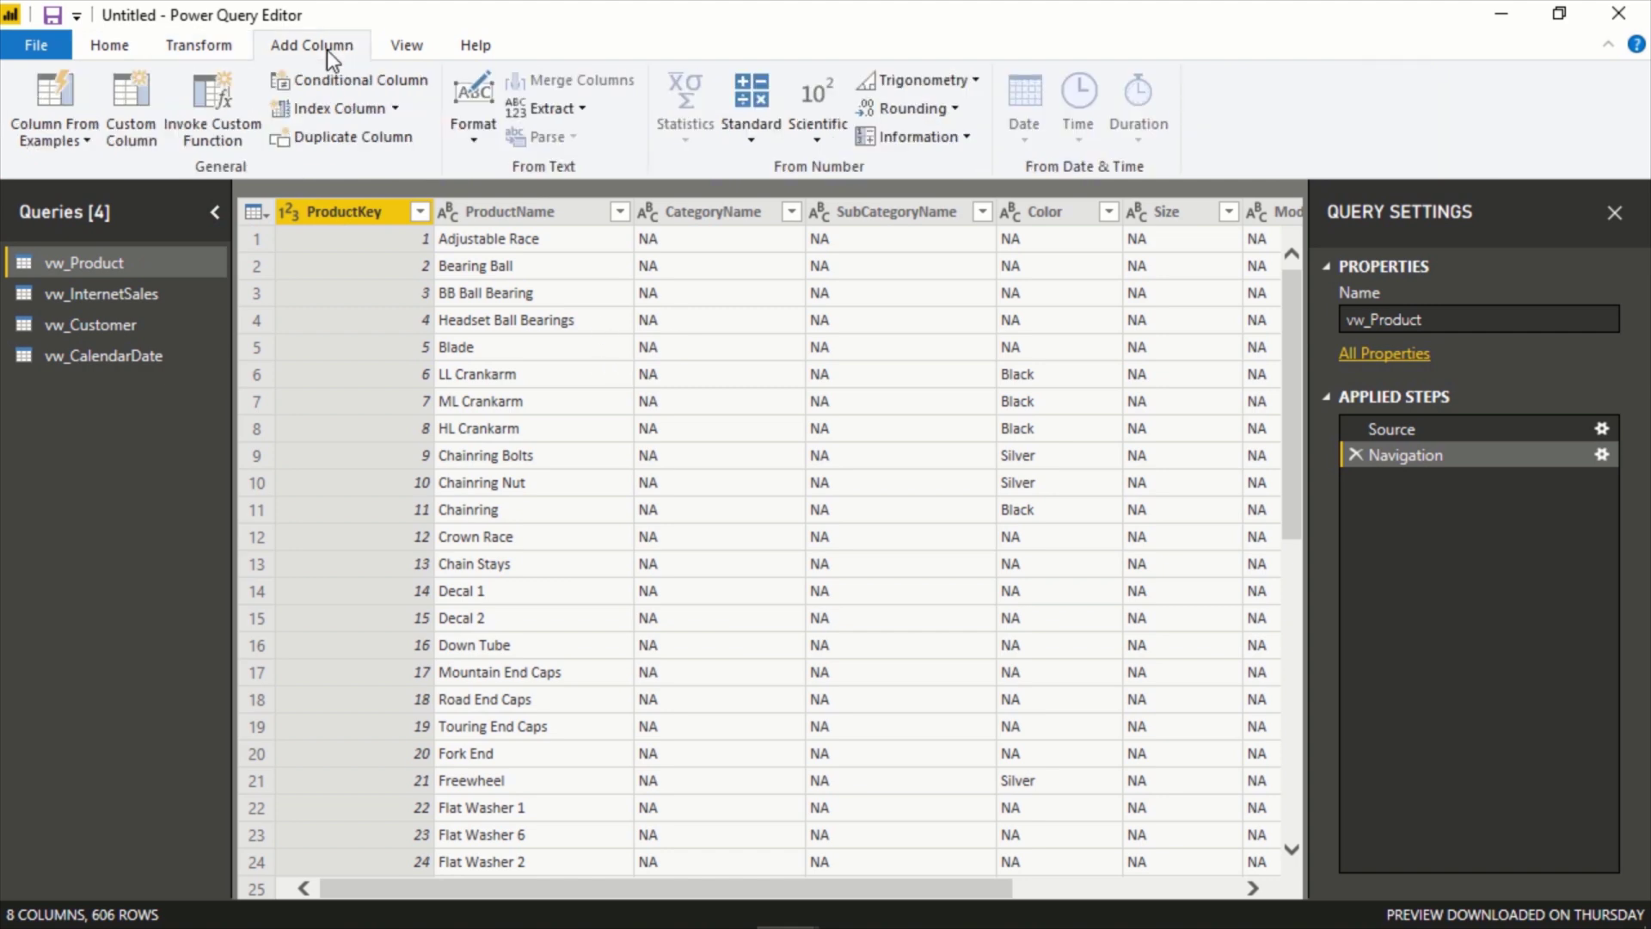
left_click(402, 48)
left_click(199, 45)
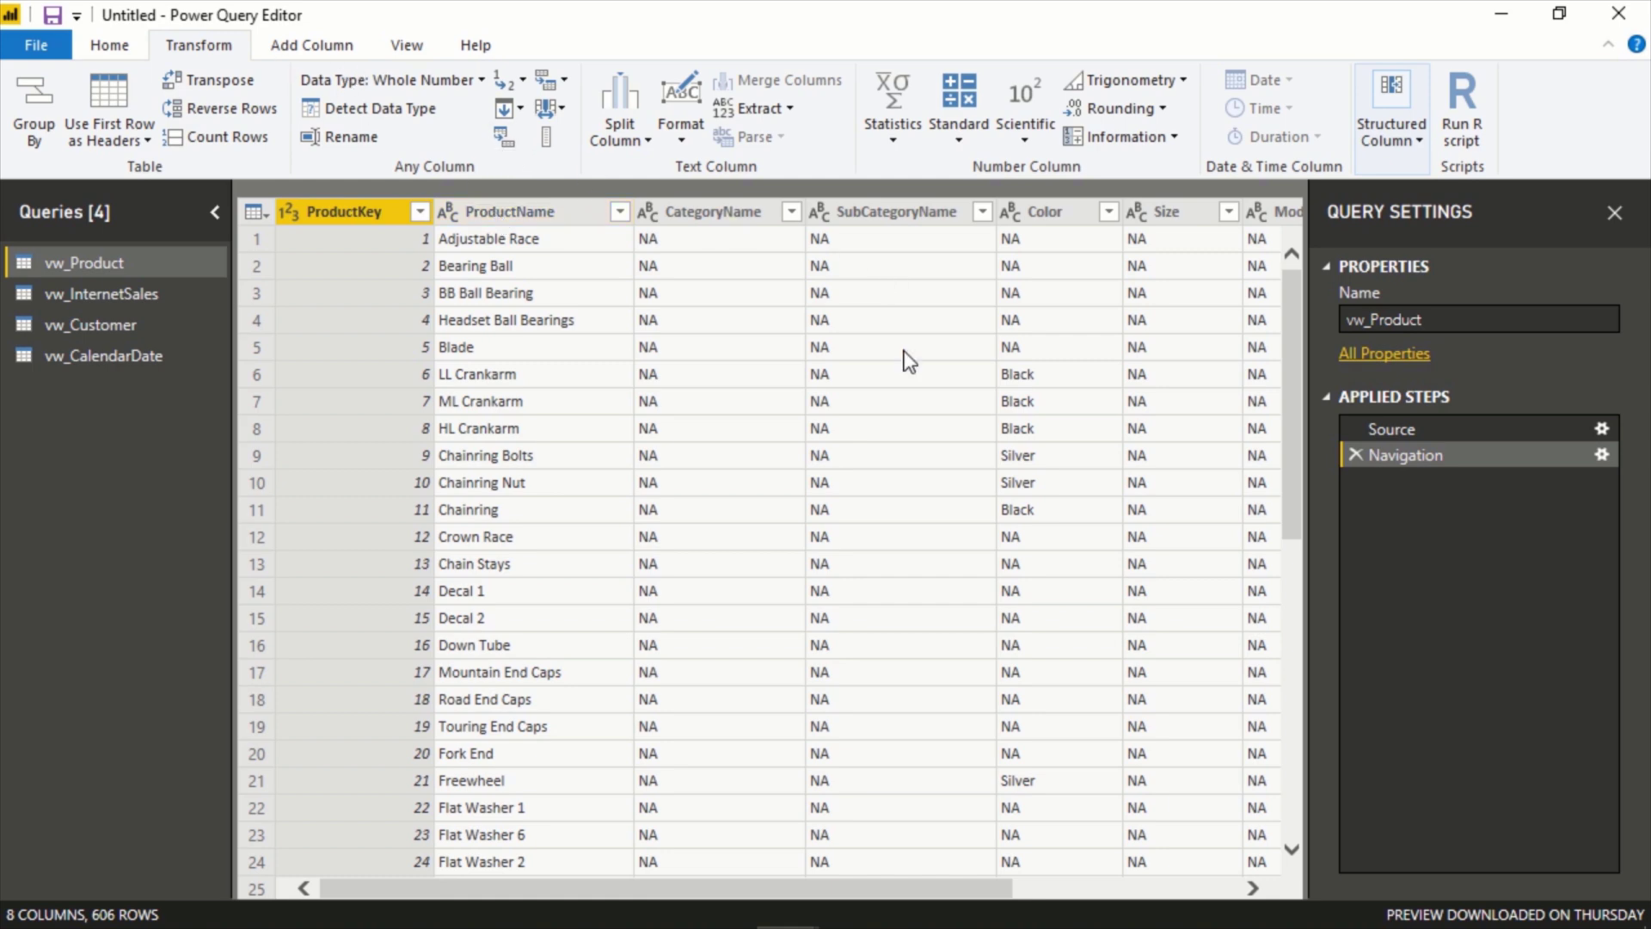
Rename the vw_Product query to Product.
left_click_drag(1376, 320, 1299, 320)
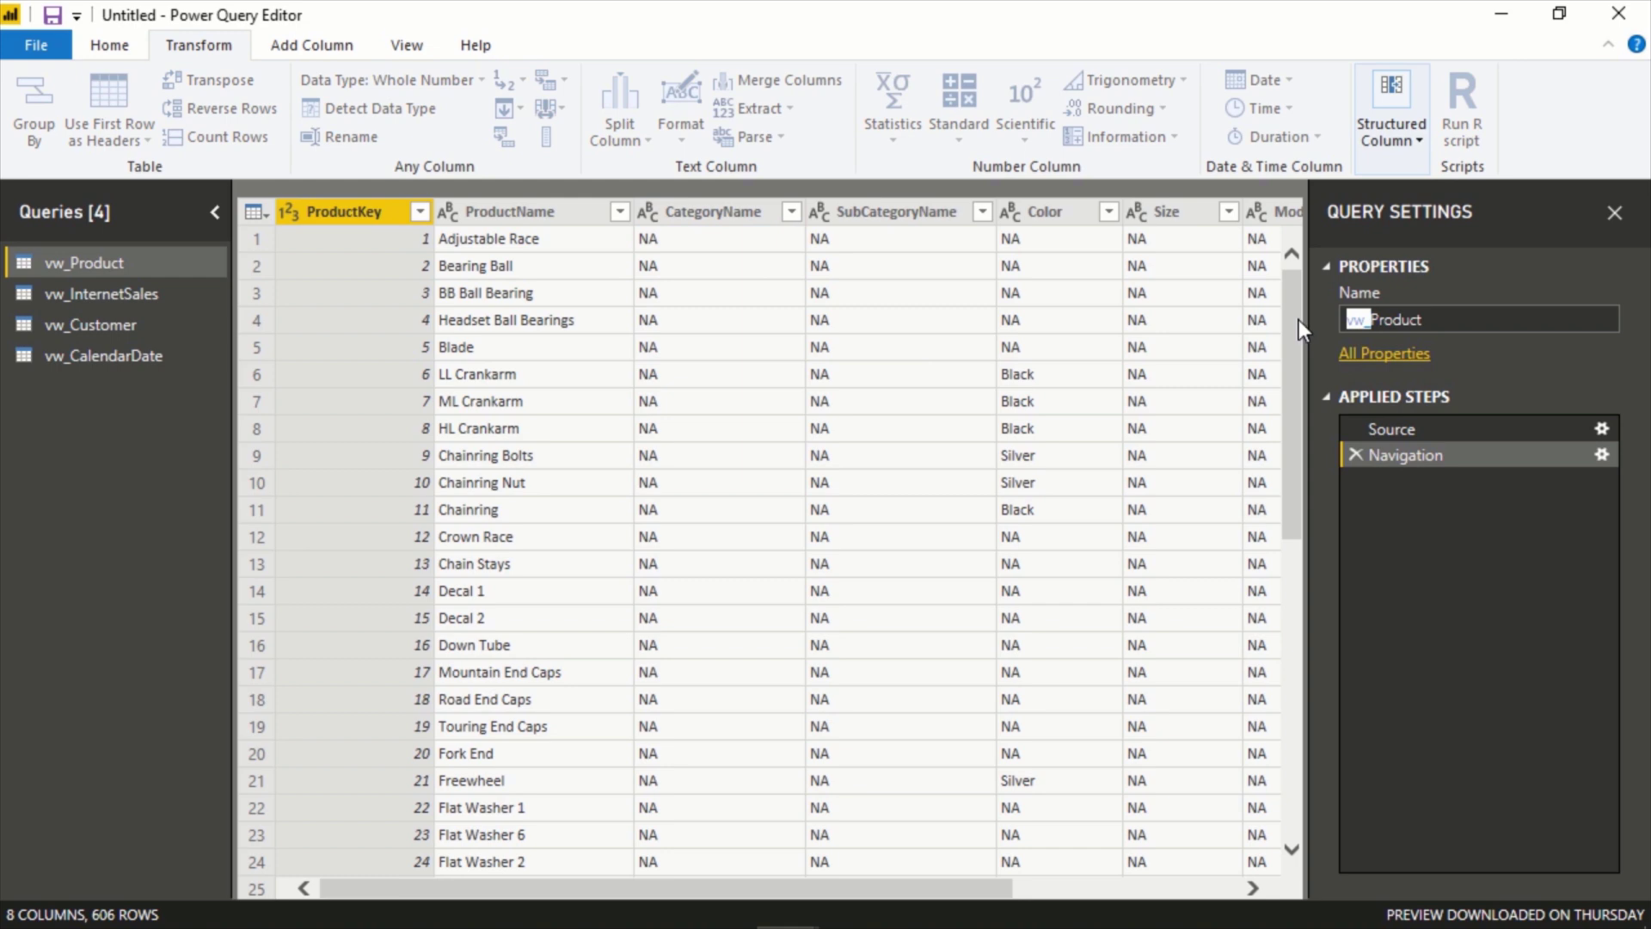
key("BackSpace")
left_click(1427, 321)
key("Return")
Rename the vw_Customer query to Customer.
left_click(148, 326)
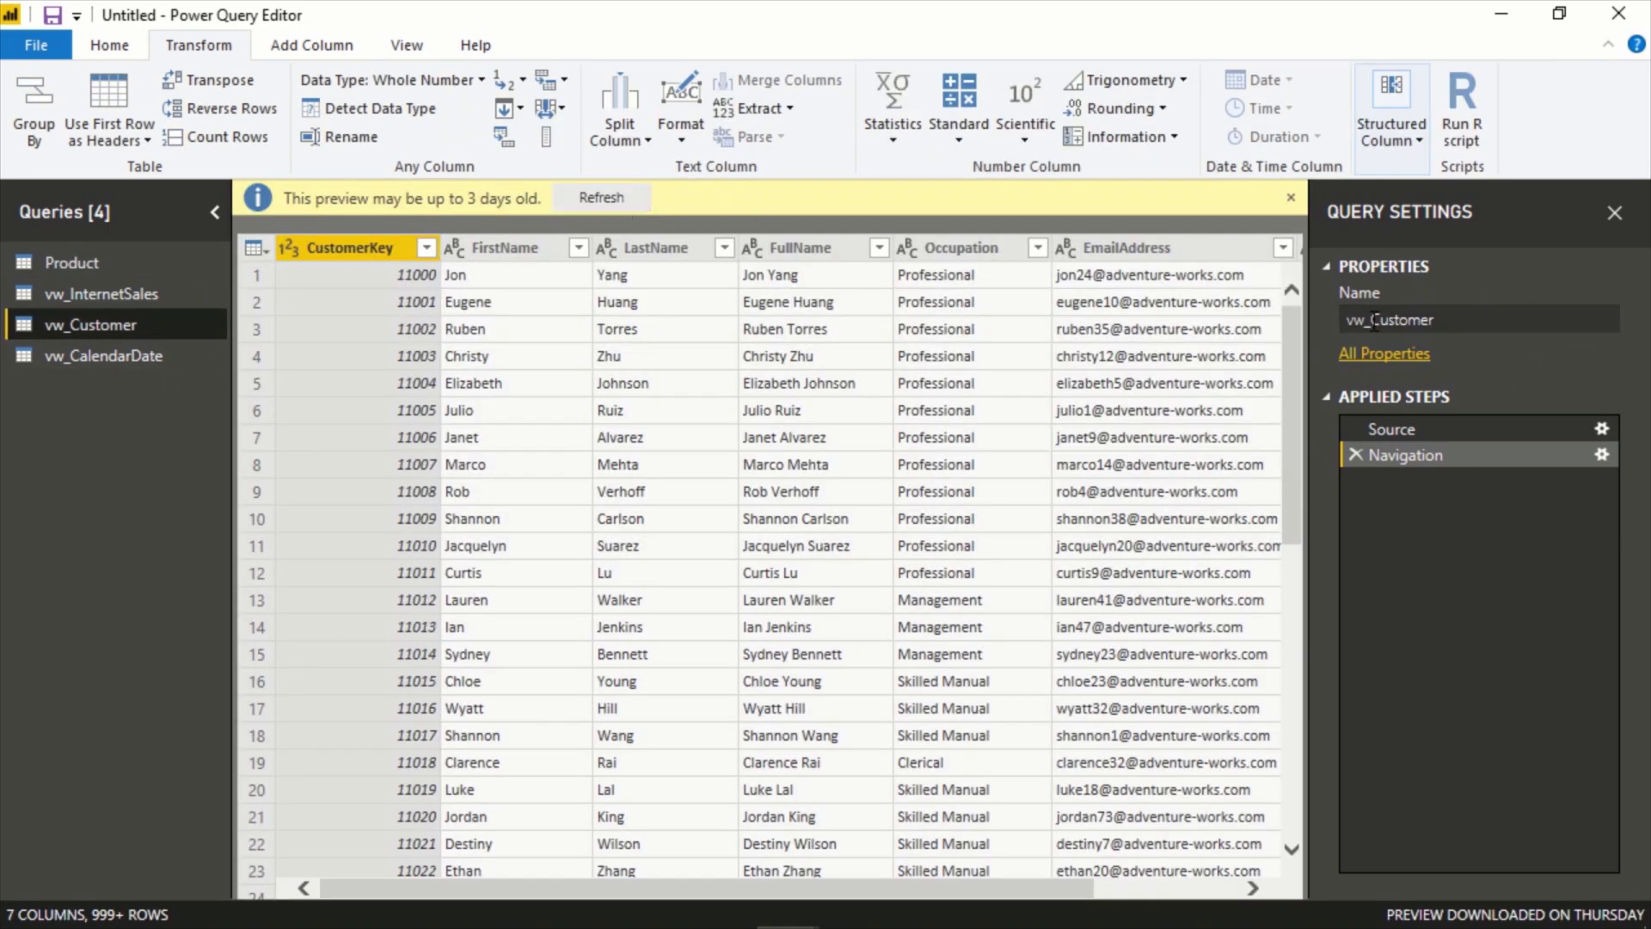
left_click_drag(1373, 319, 1345, 319)
key("BackSpace")
key("Return")
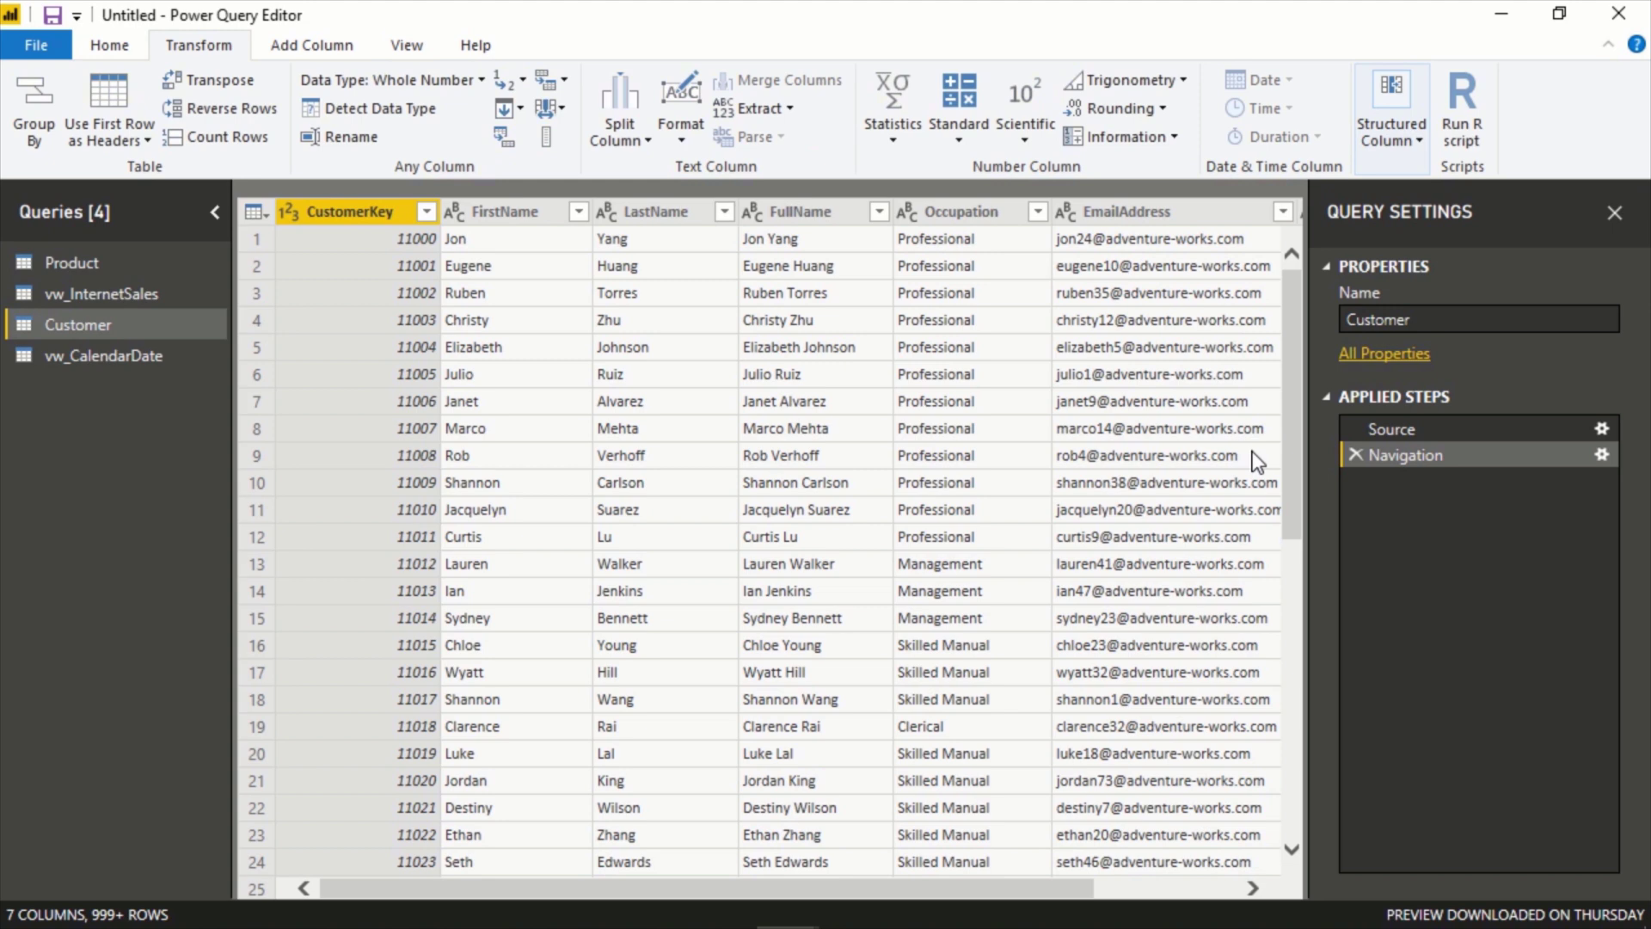
left_click_drag(550, 888, 724, 888)
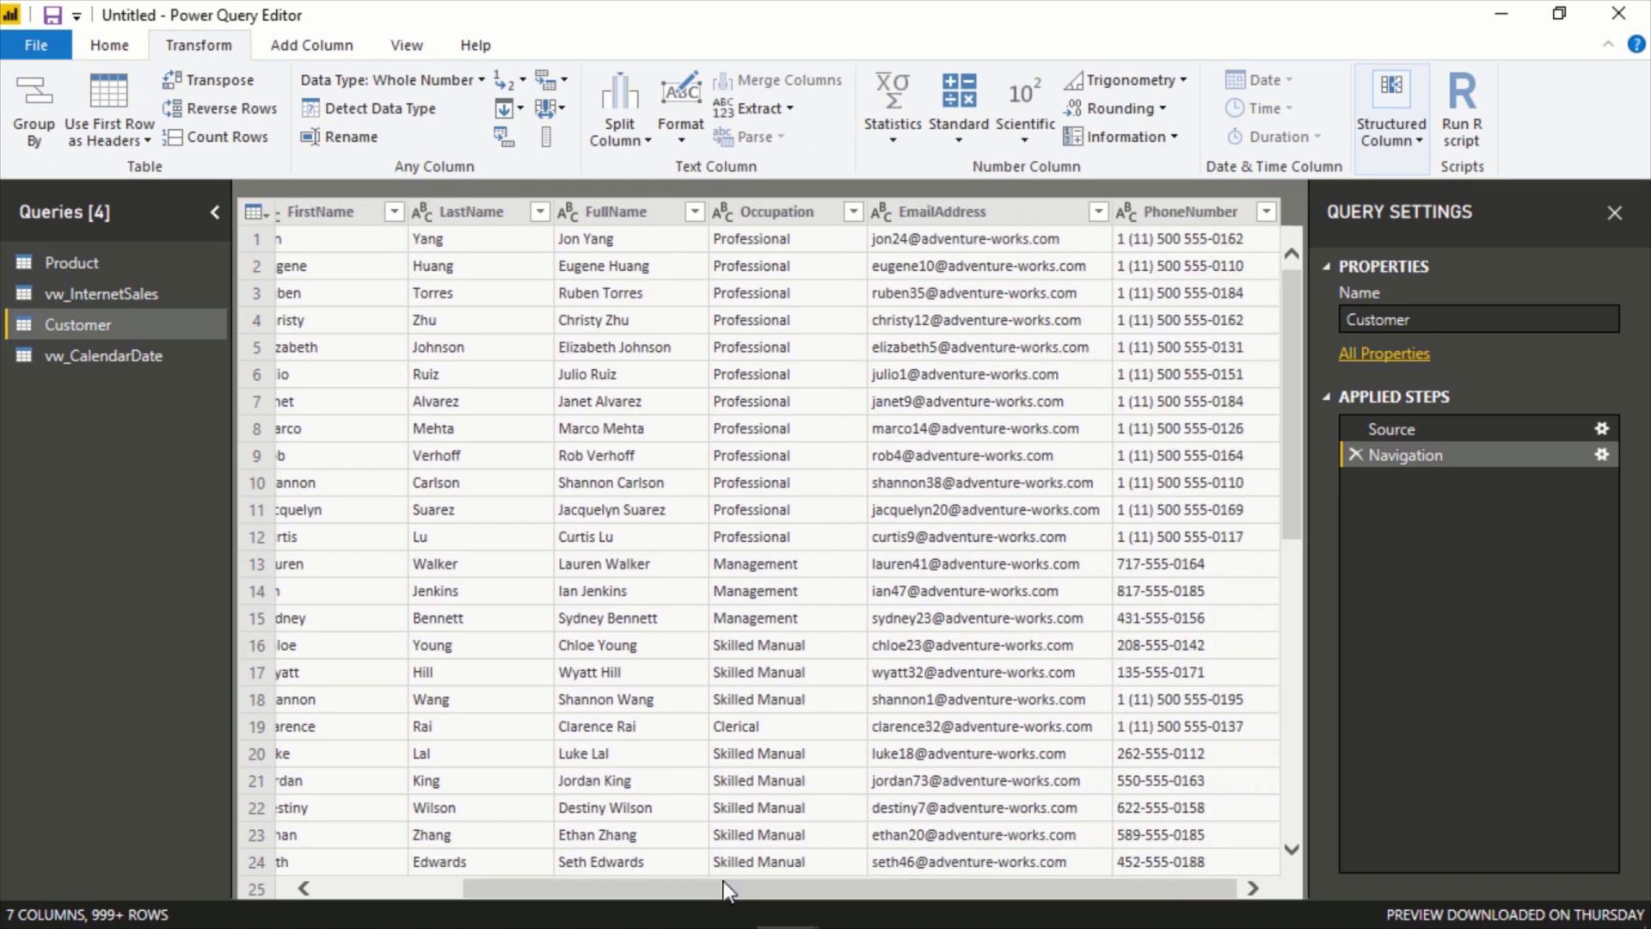
left_click(293, 43)
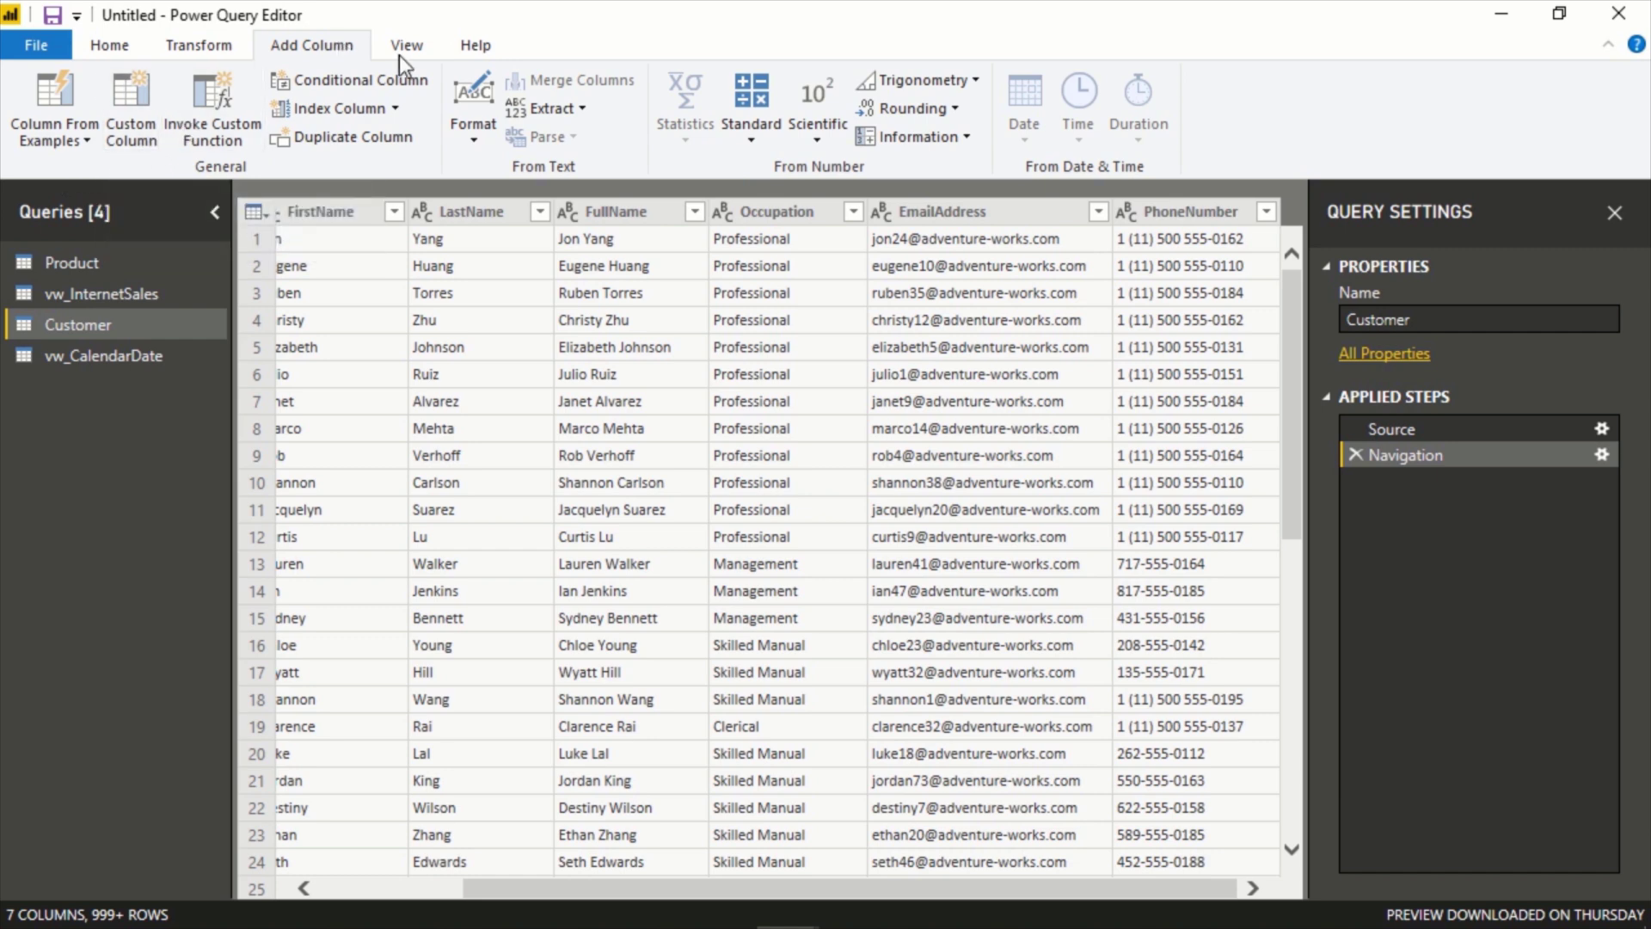
Create a custom column 'Customer Name' with formula [FirstName] & " " & [LastName].
left_click(136, 120)
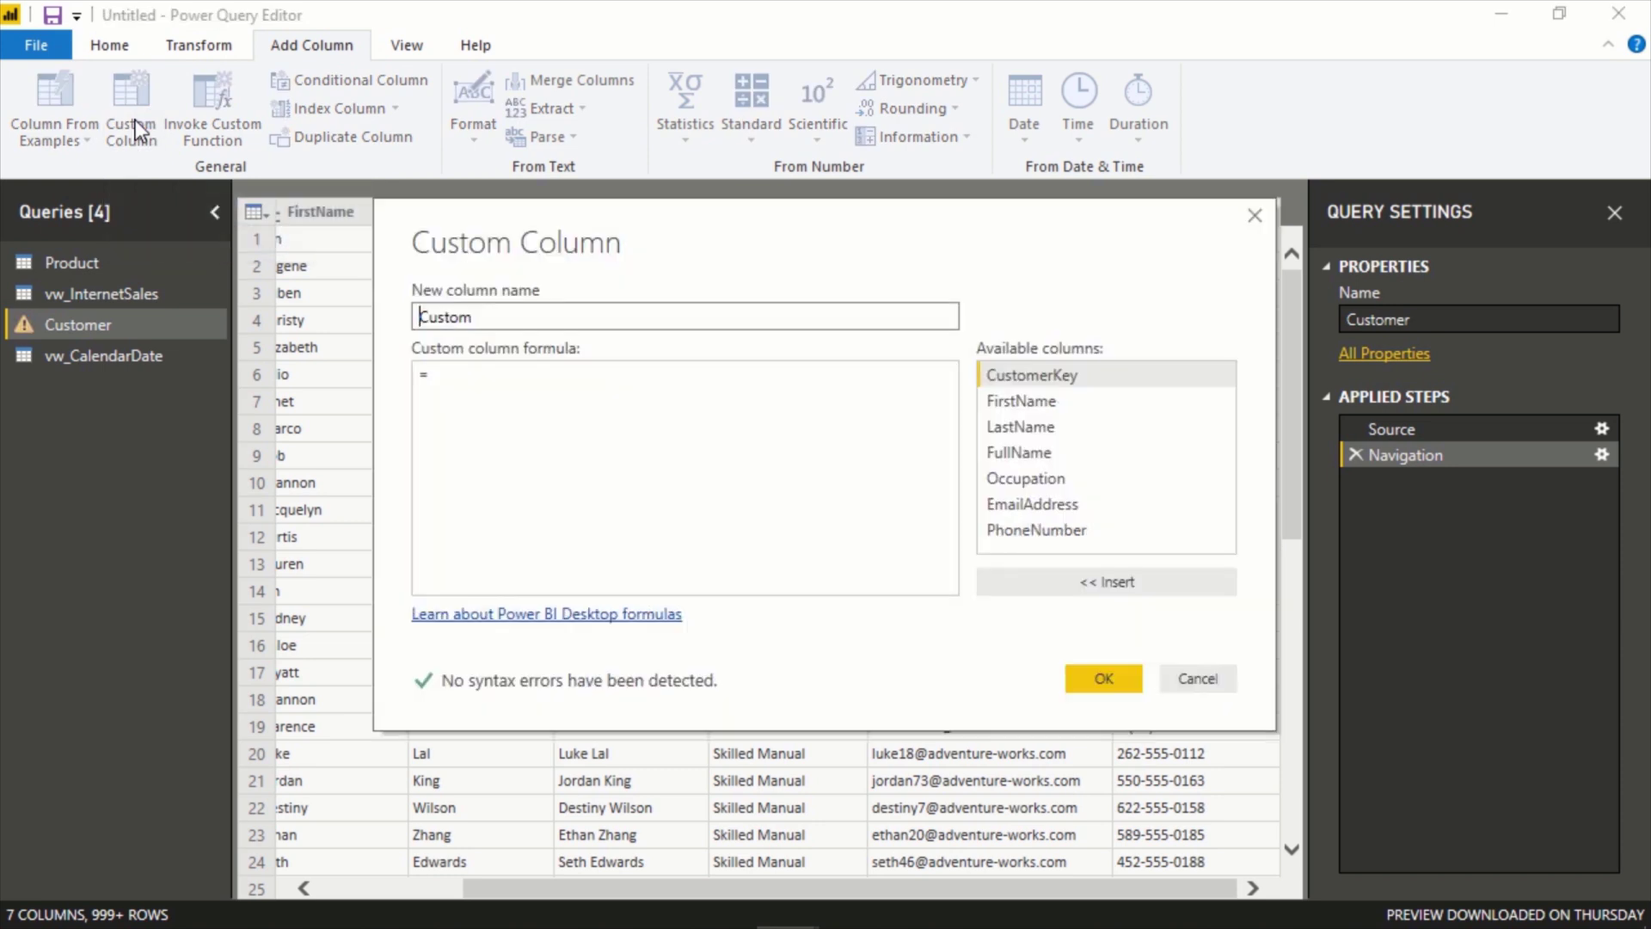
double_click(515, 316)
key("BackSpace")
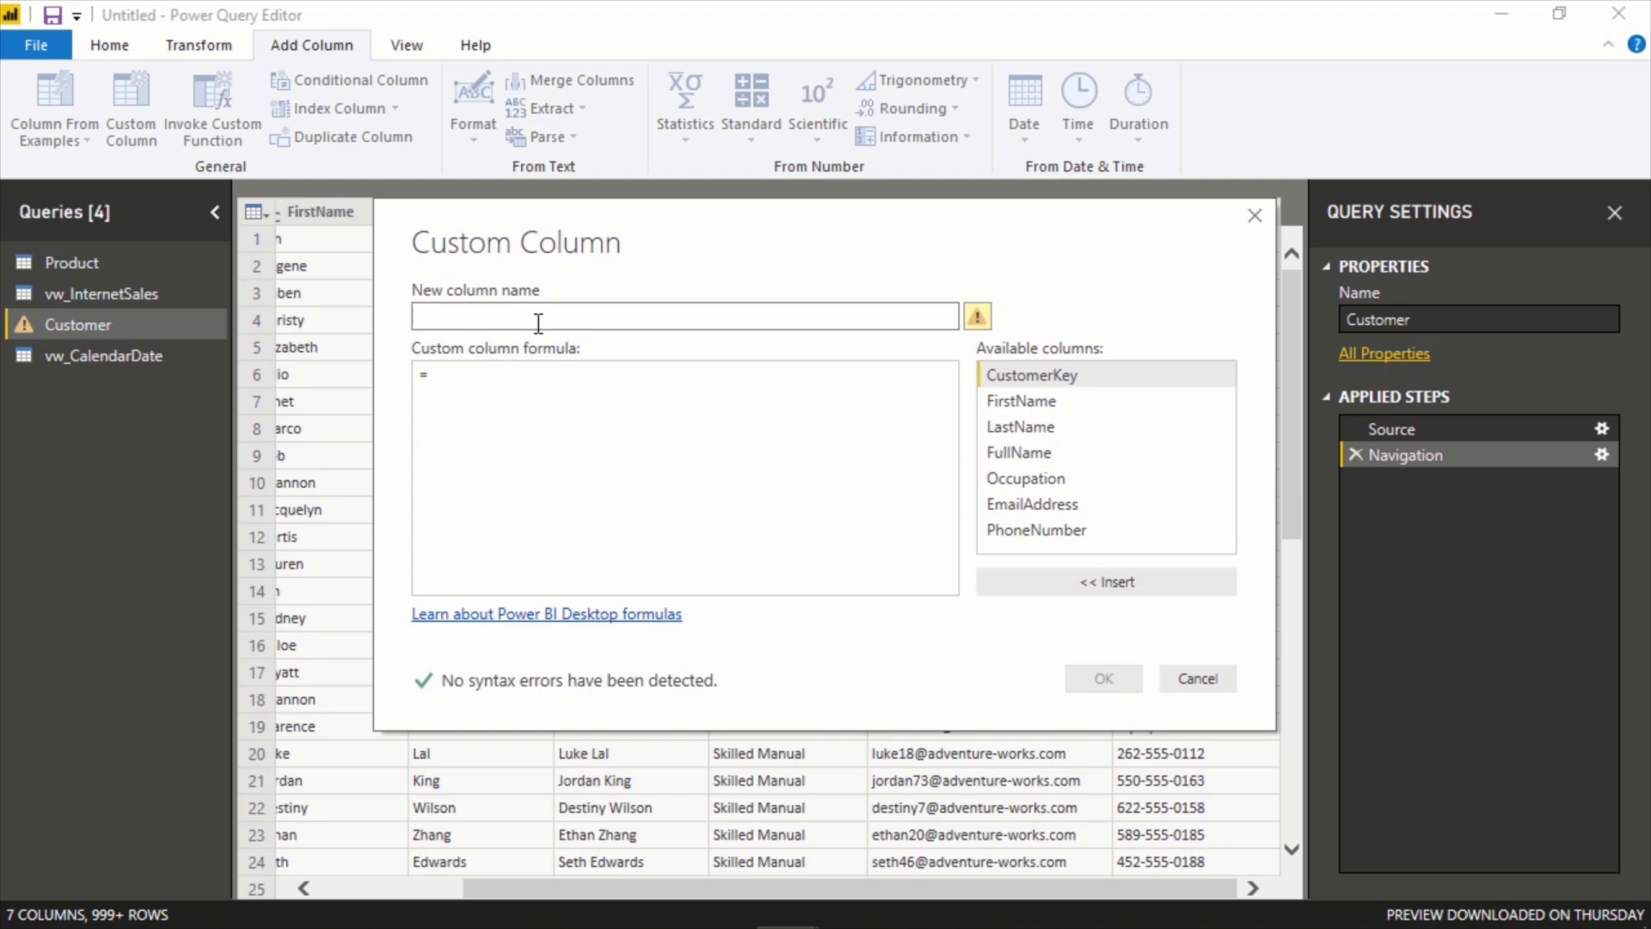
type("Customer Name")
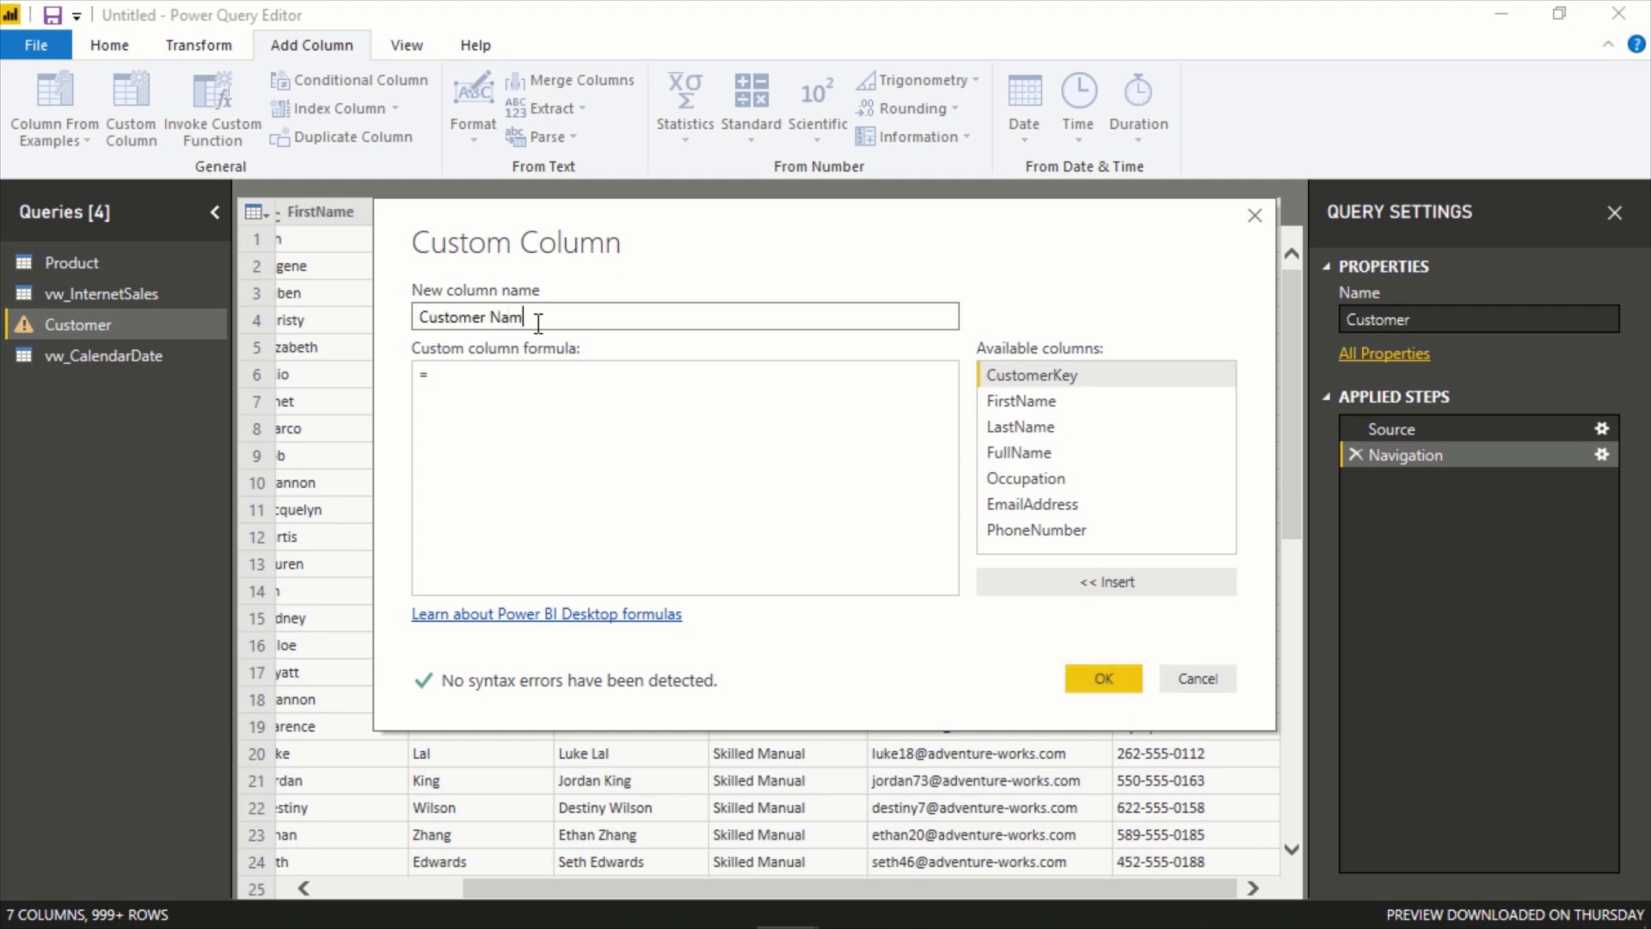
left_click(537, 391)
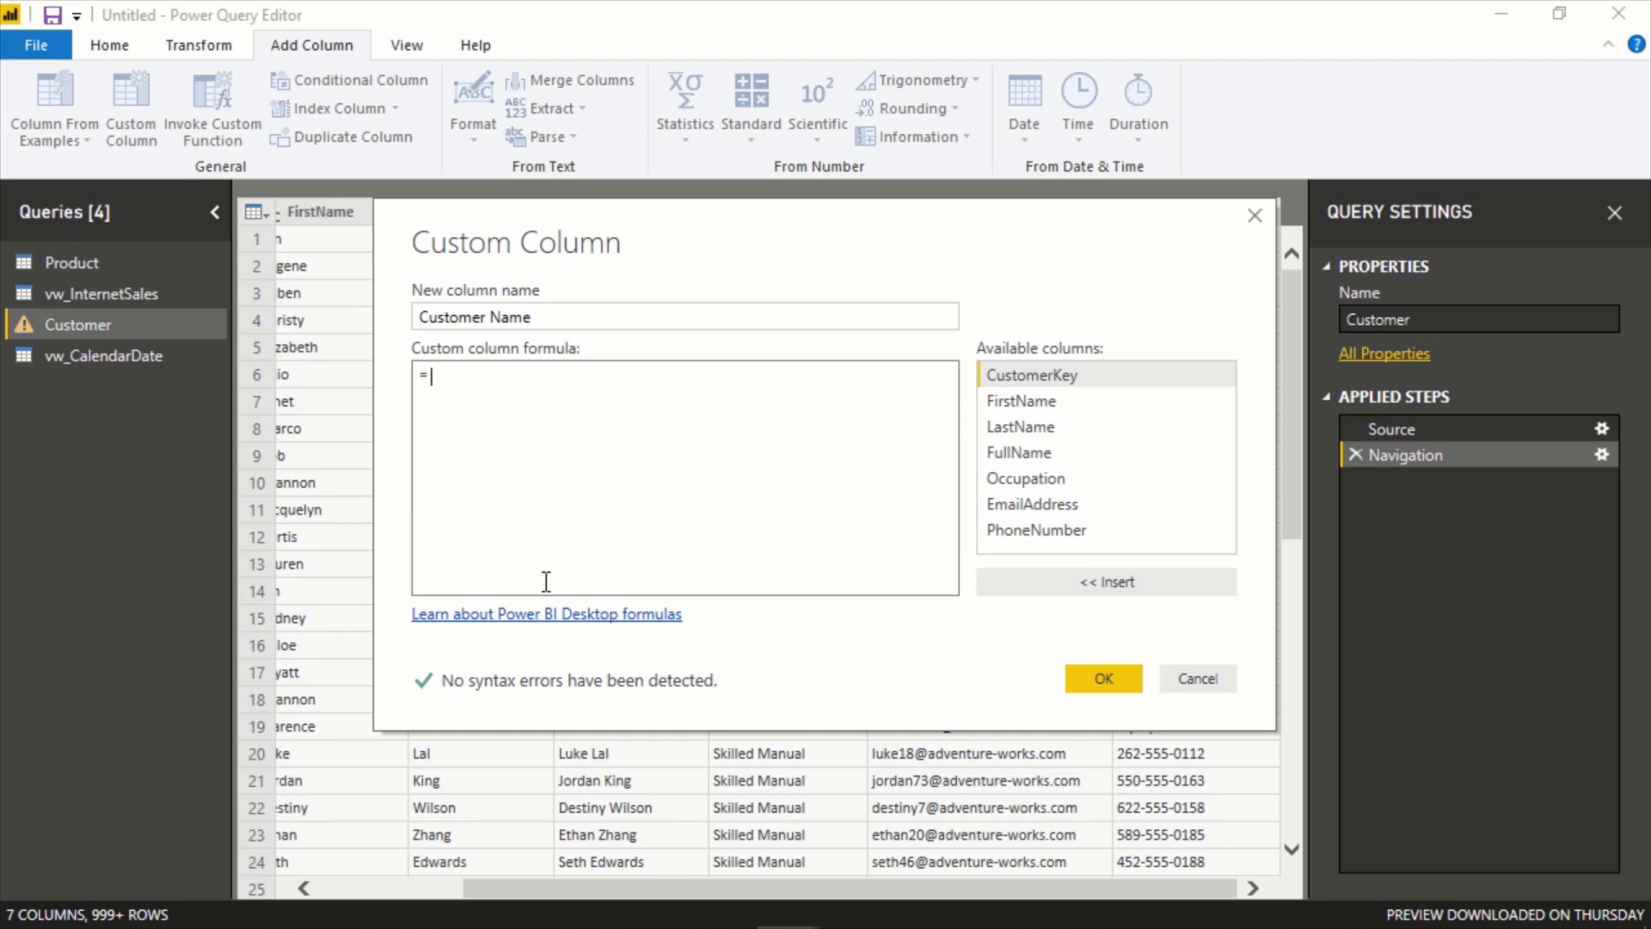
double_click(1028, 401)
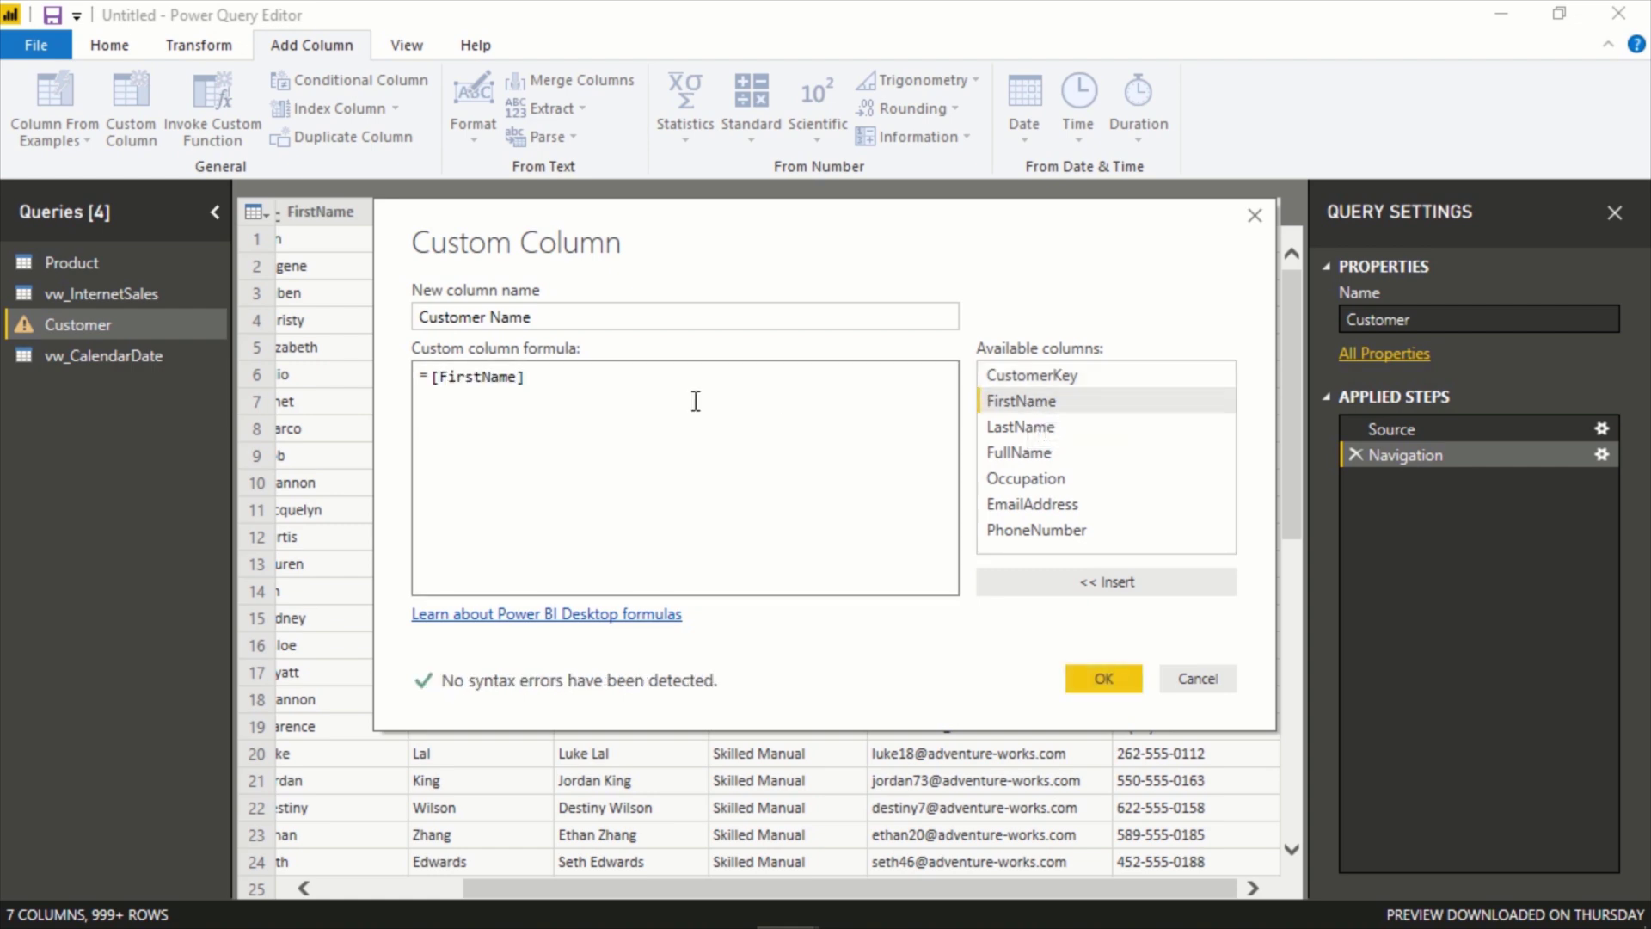
left_click(834, 415)
type("& \" \" &")
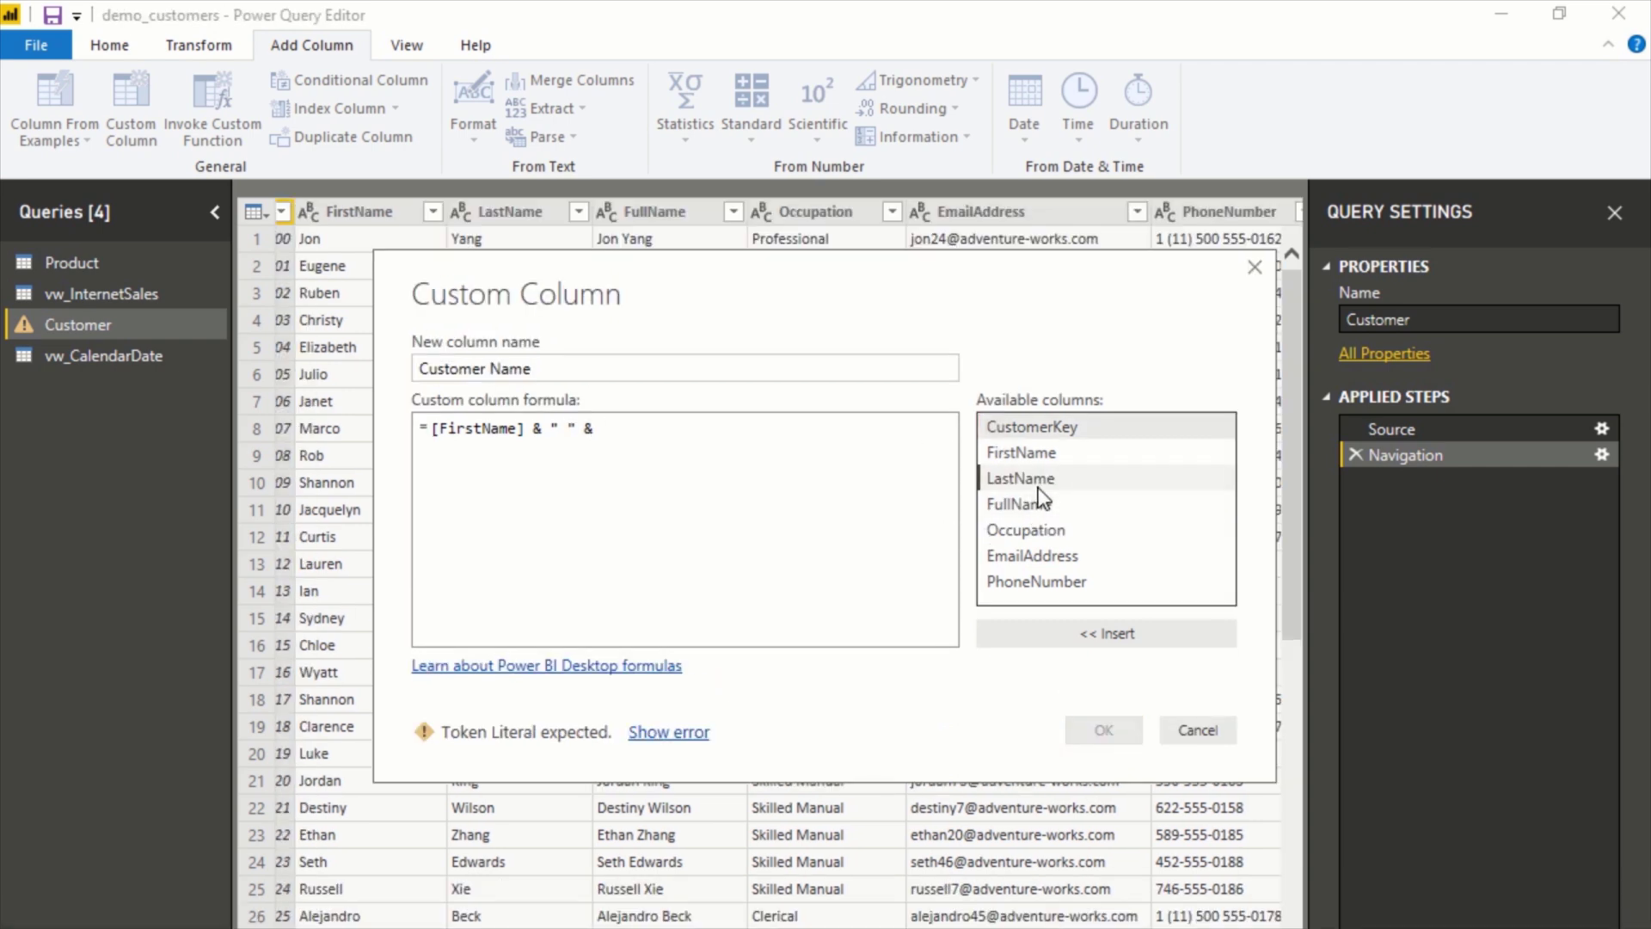
double_click(1021, 478)
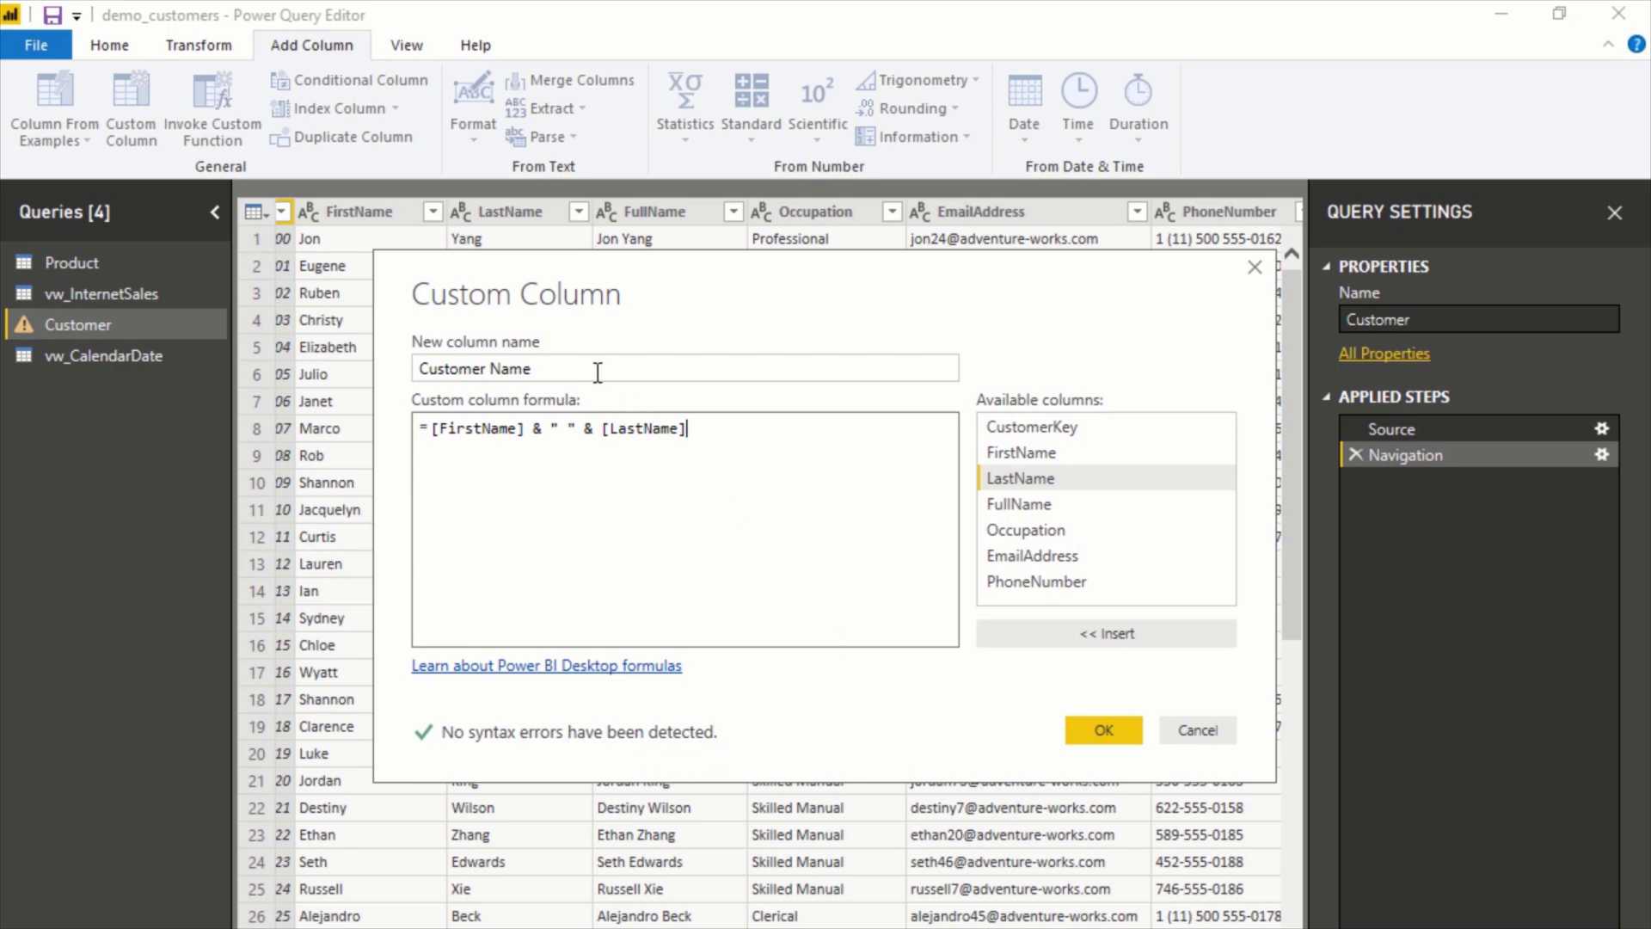
left_click(1091, 733)
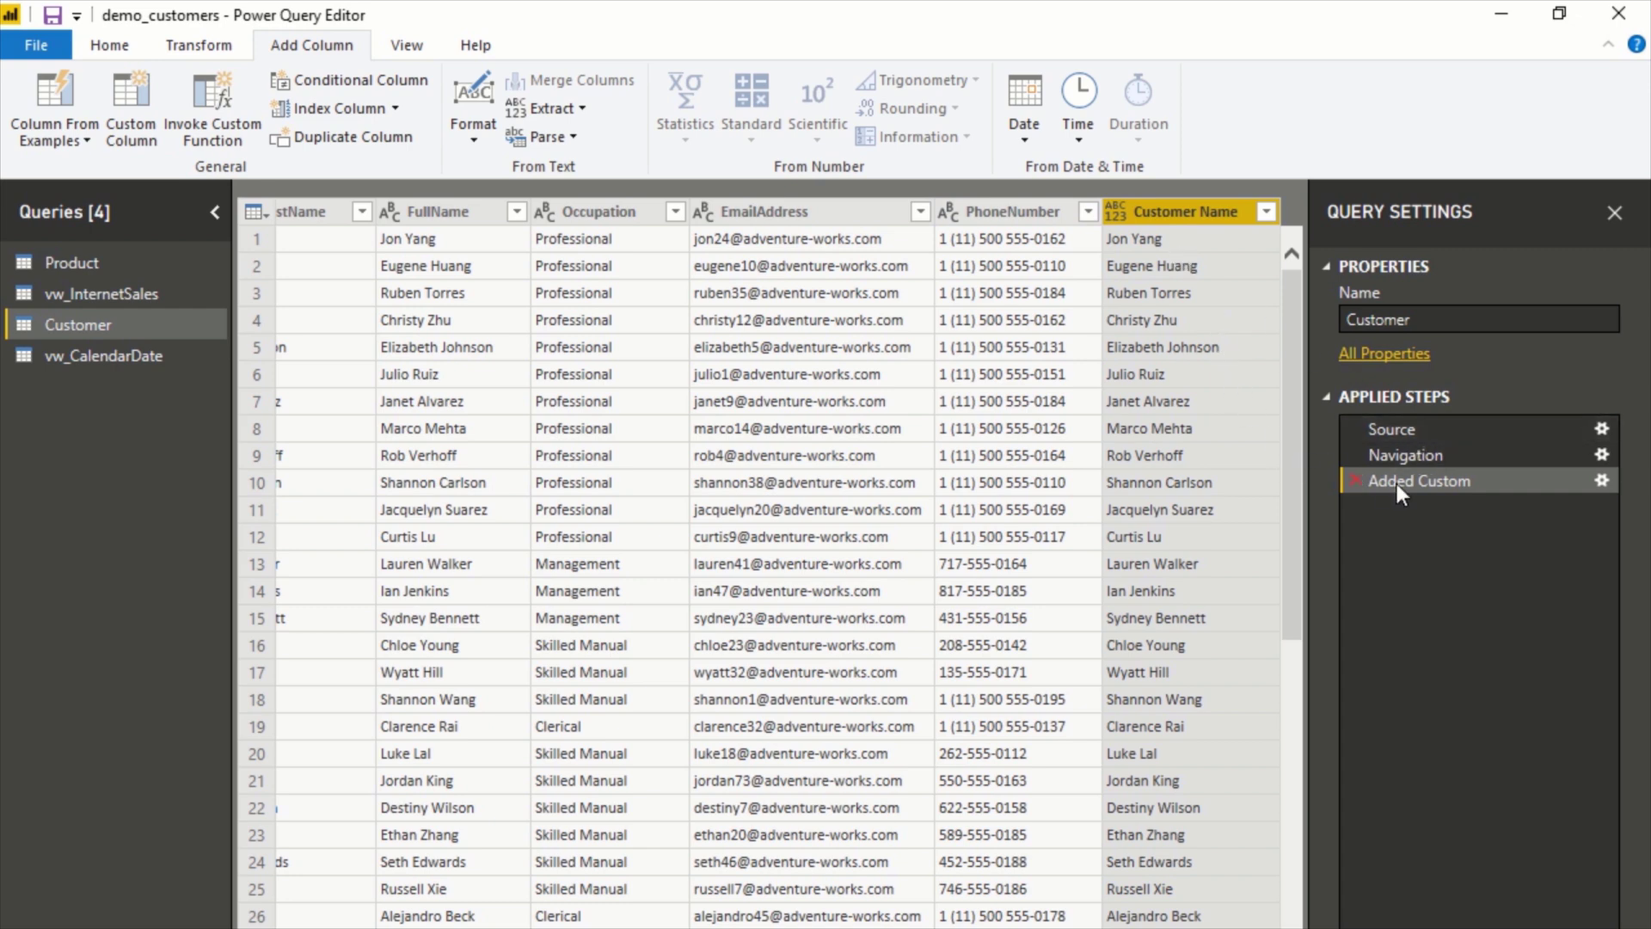
Rename the Added Custom applied step to 'Add Customer Name'.
left_click(1446, 478)
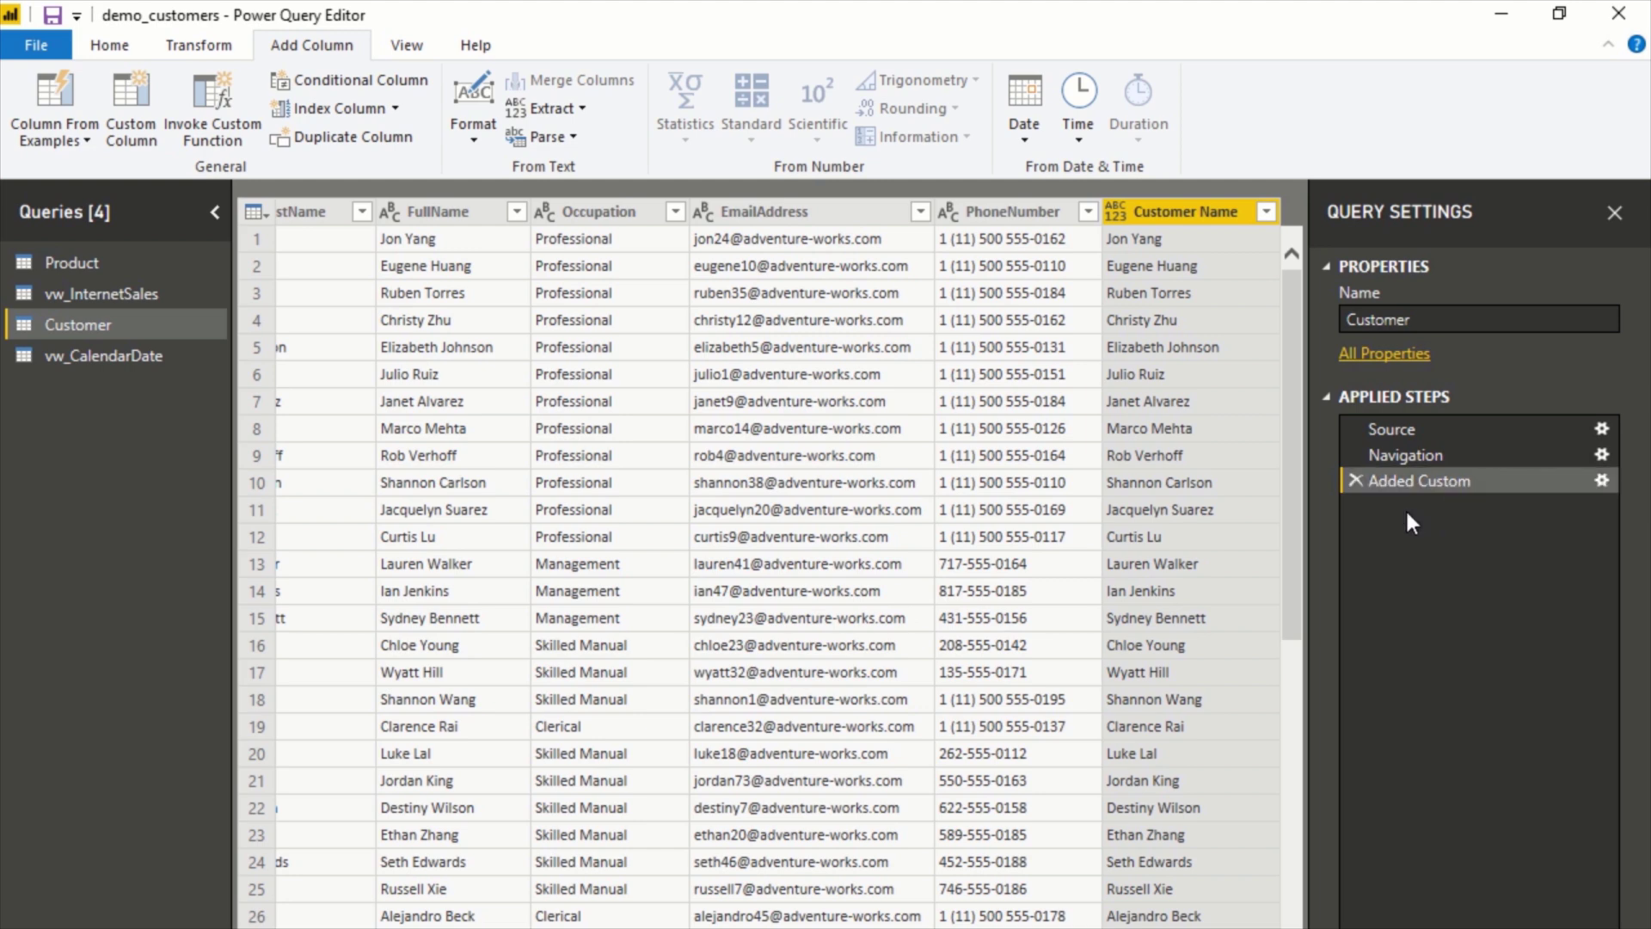
left_click(1407, 479)
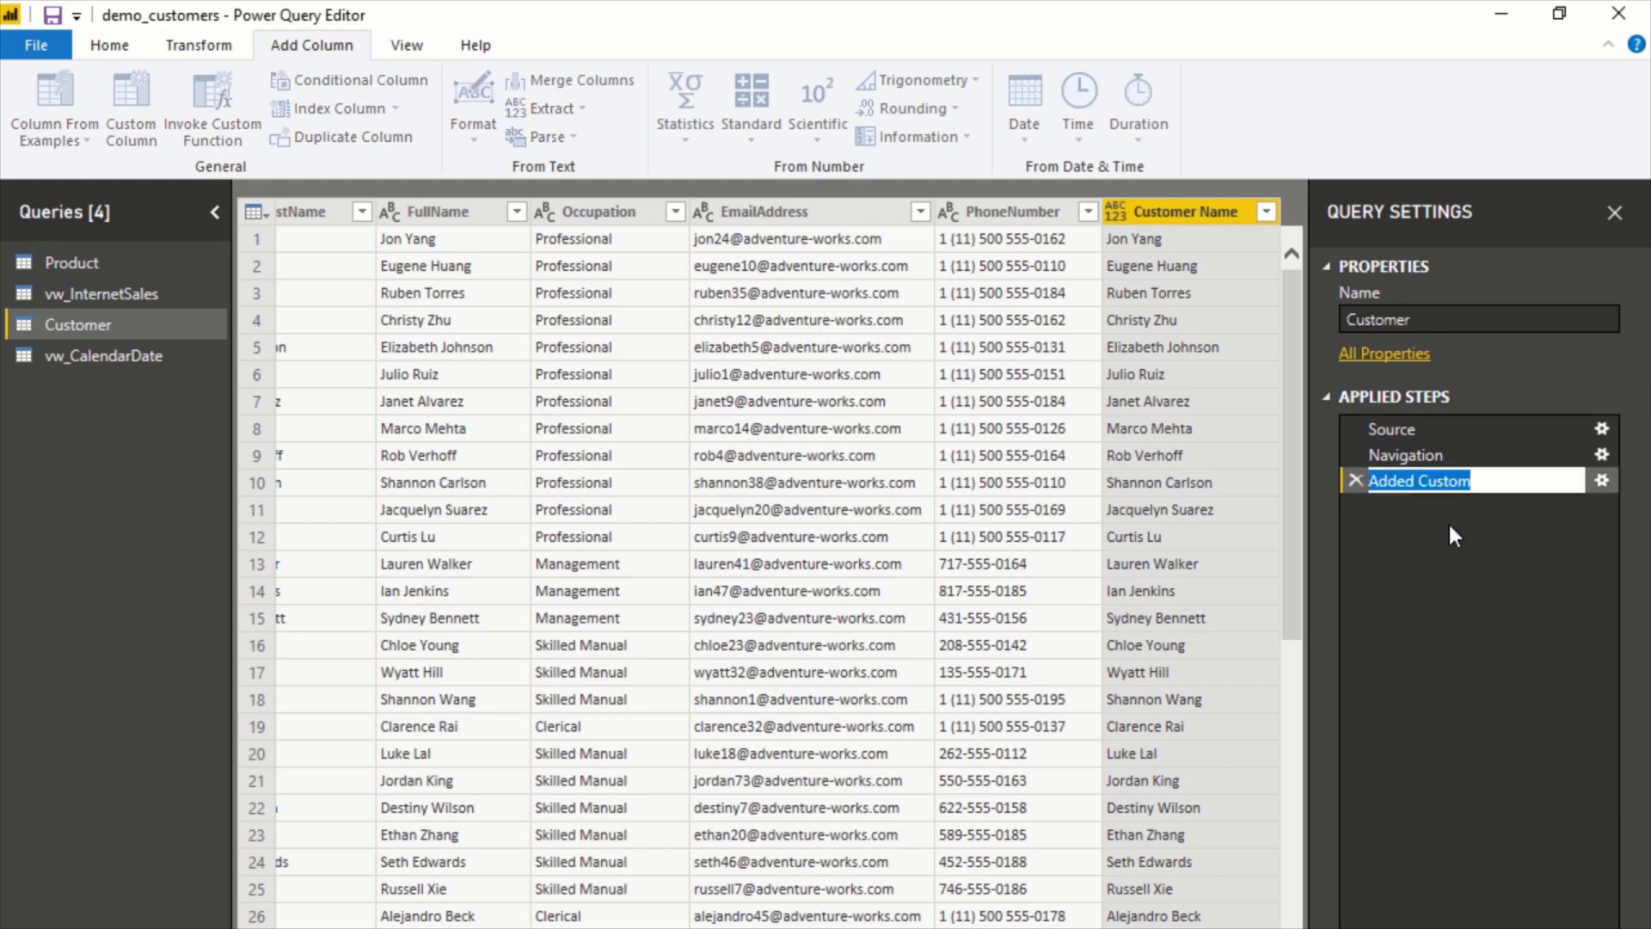
type("Add Customer")
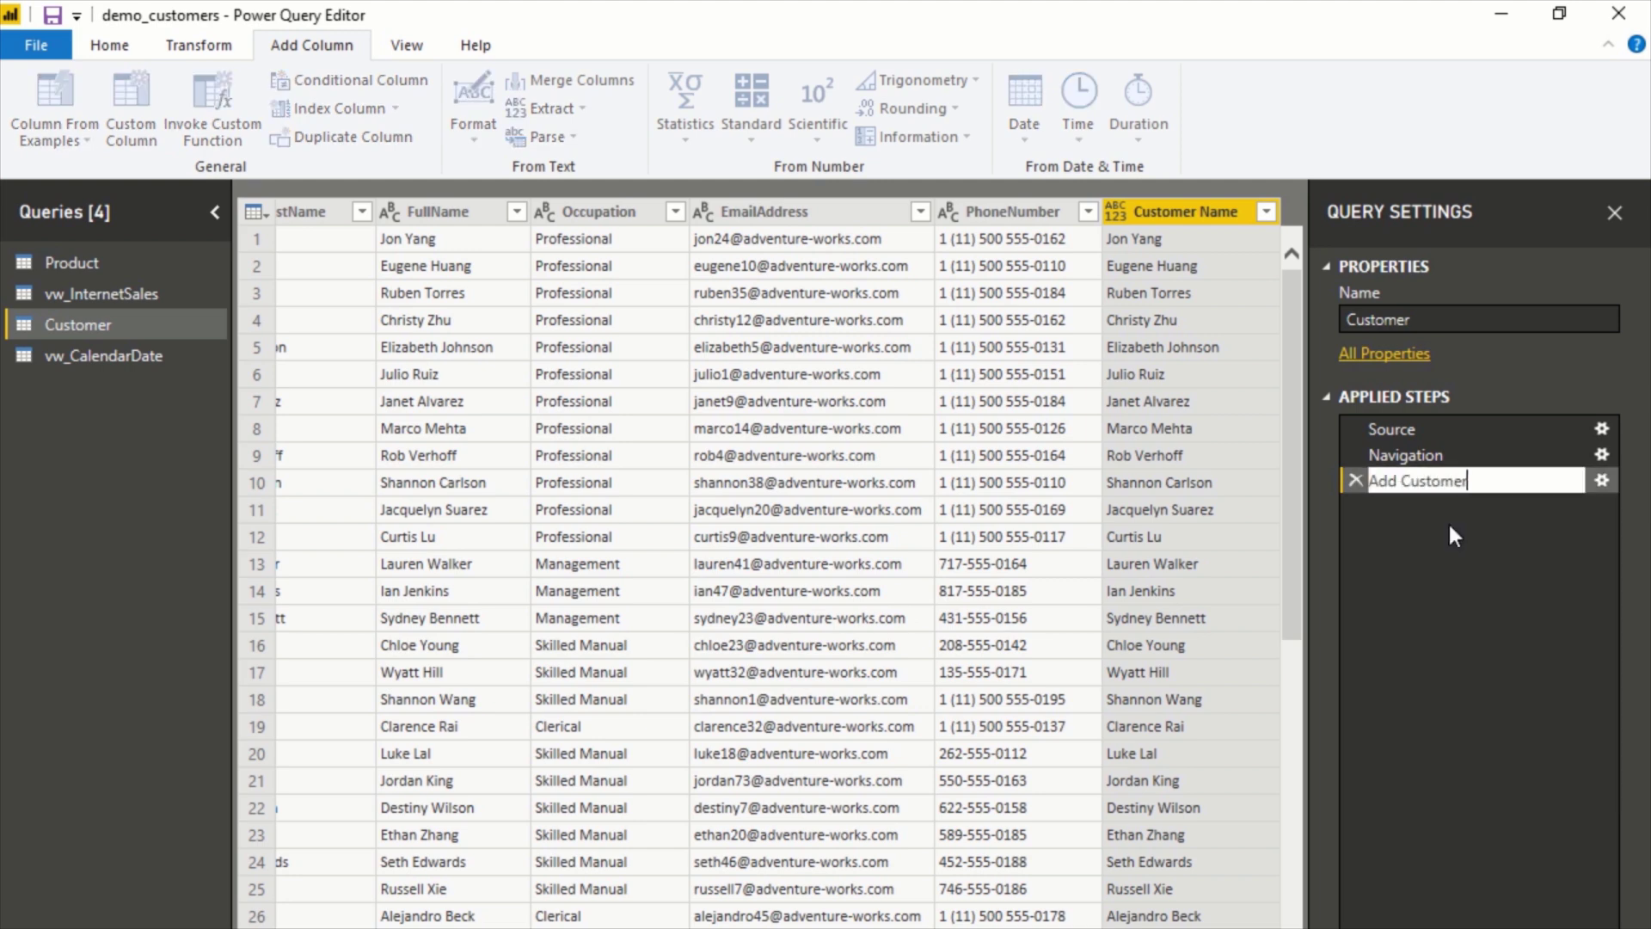
type(" Name")
key("Return")
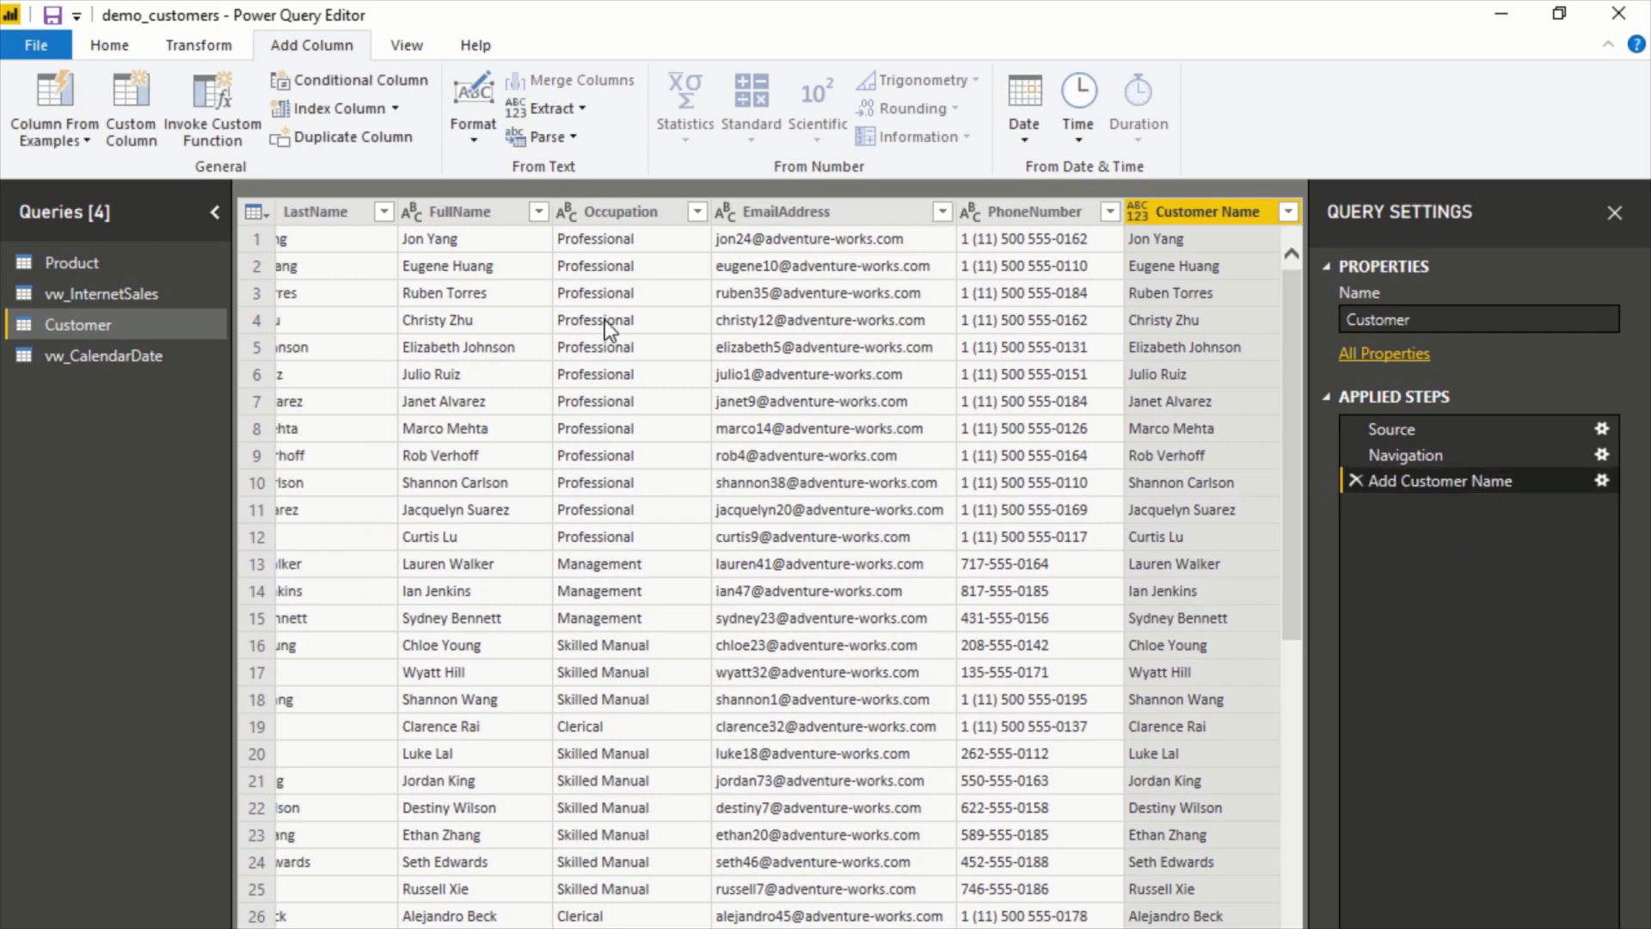
Define conditional column 'Is Professional' testing whether Occupation equals Professional.
left_click(345, 90)
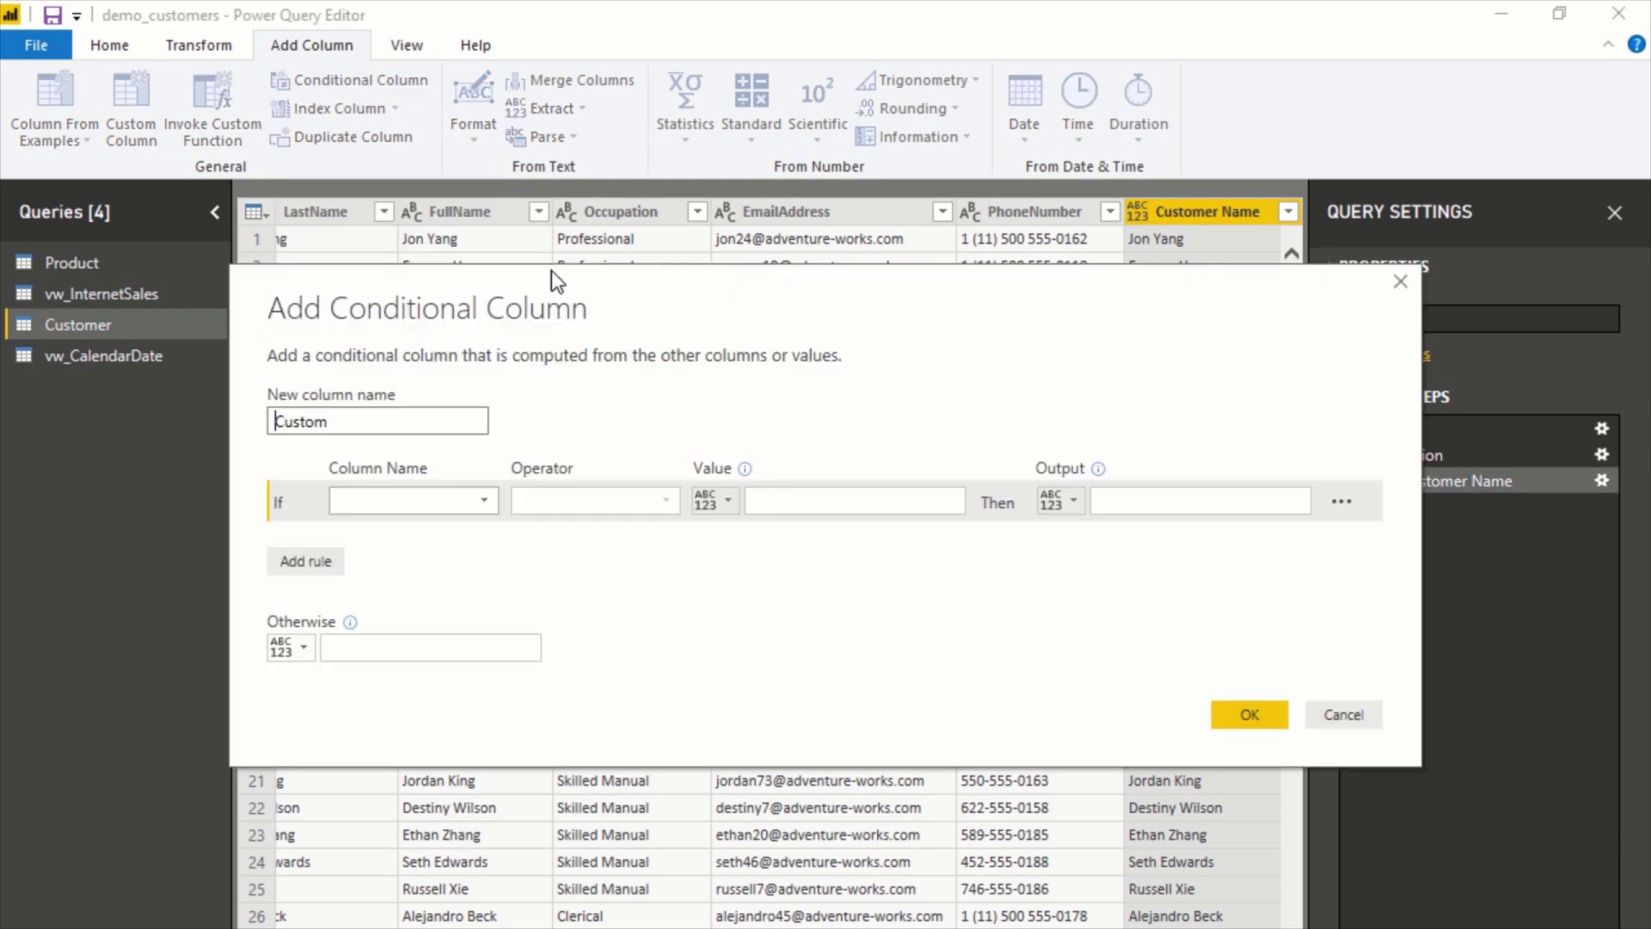
left_click_drag(550, 270, 545, 367)
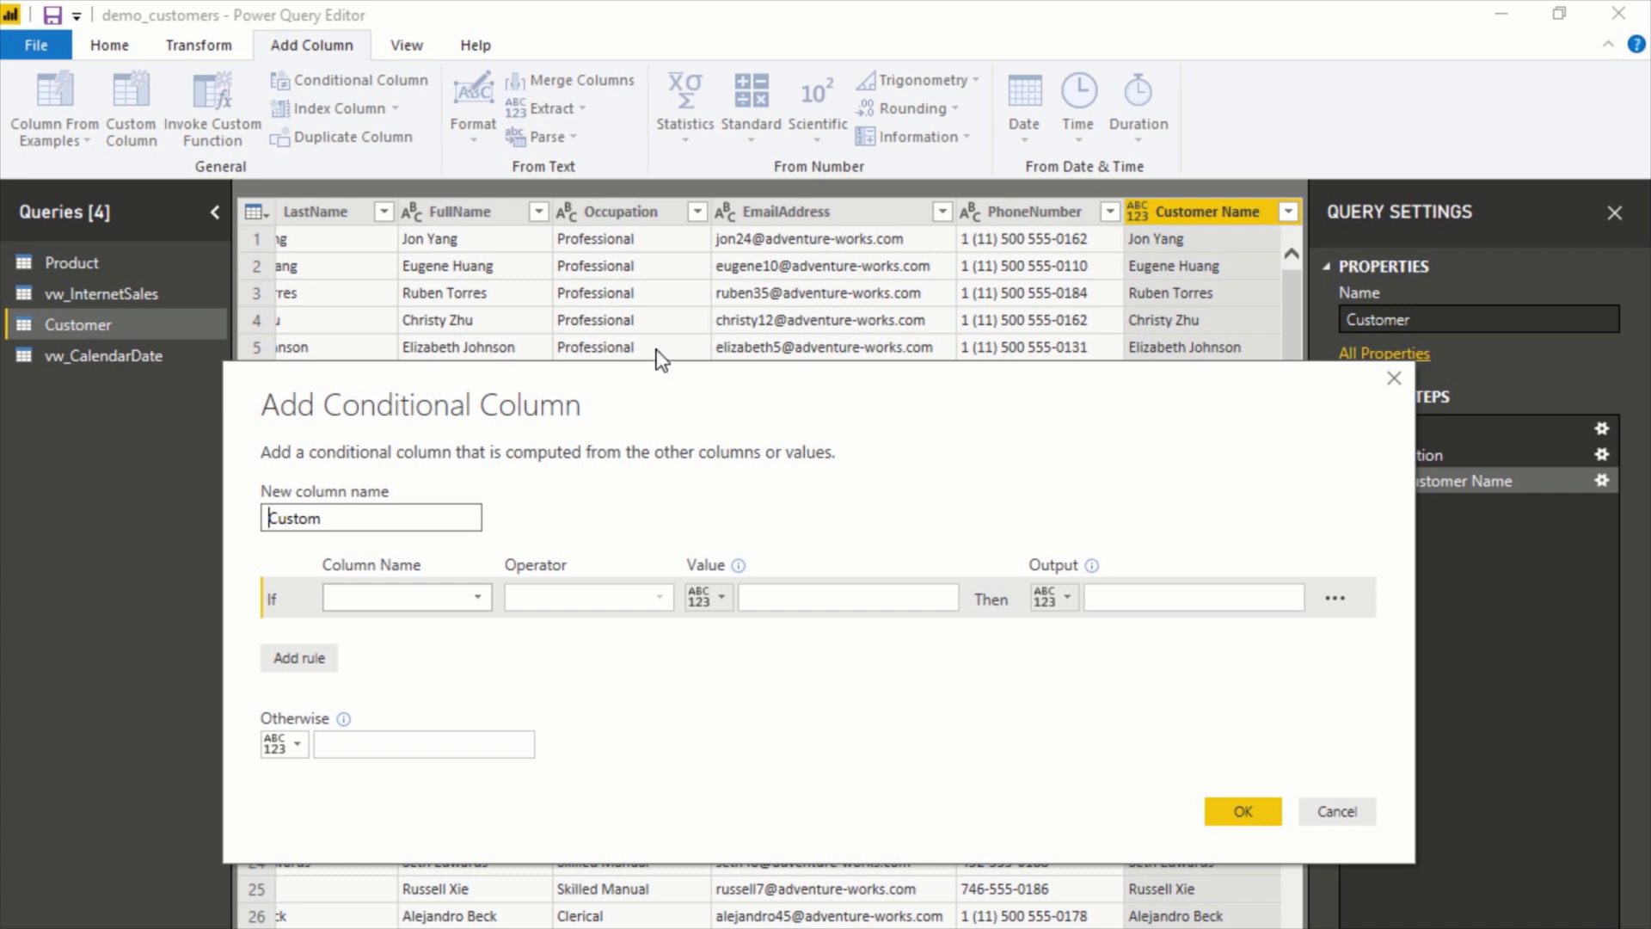
key("ctrl+a")
type("Is Professional")
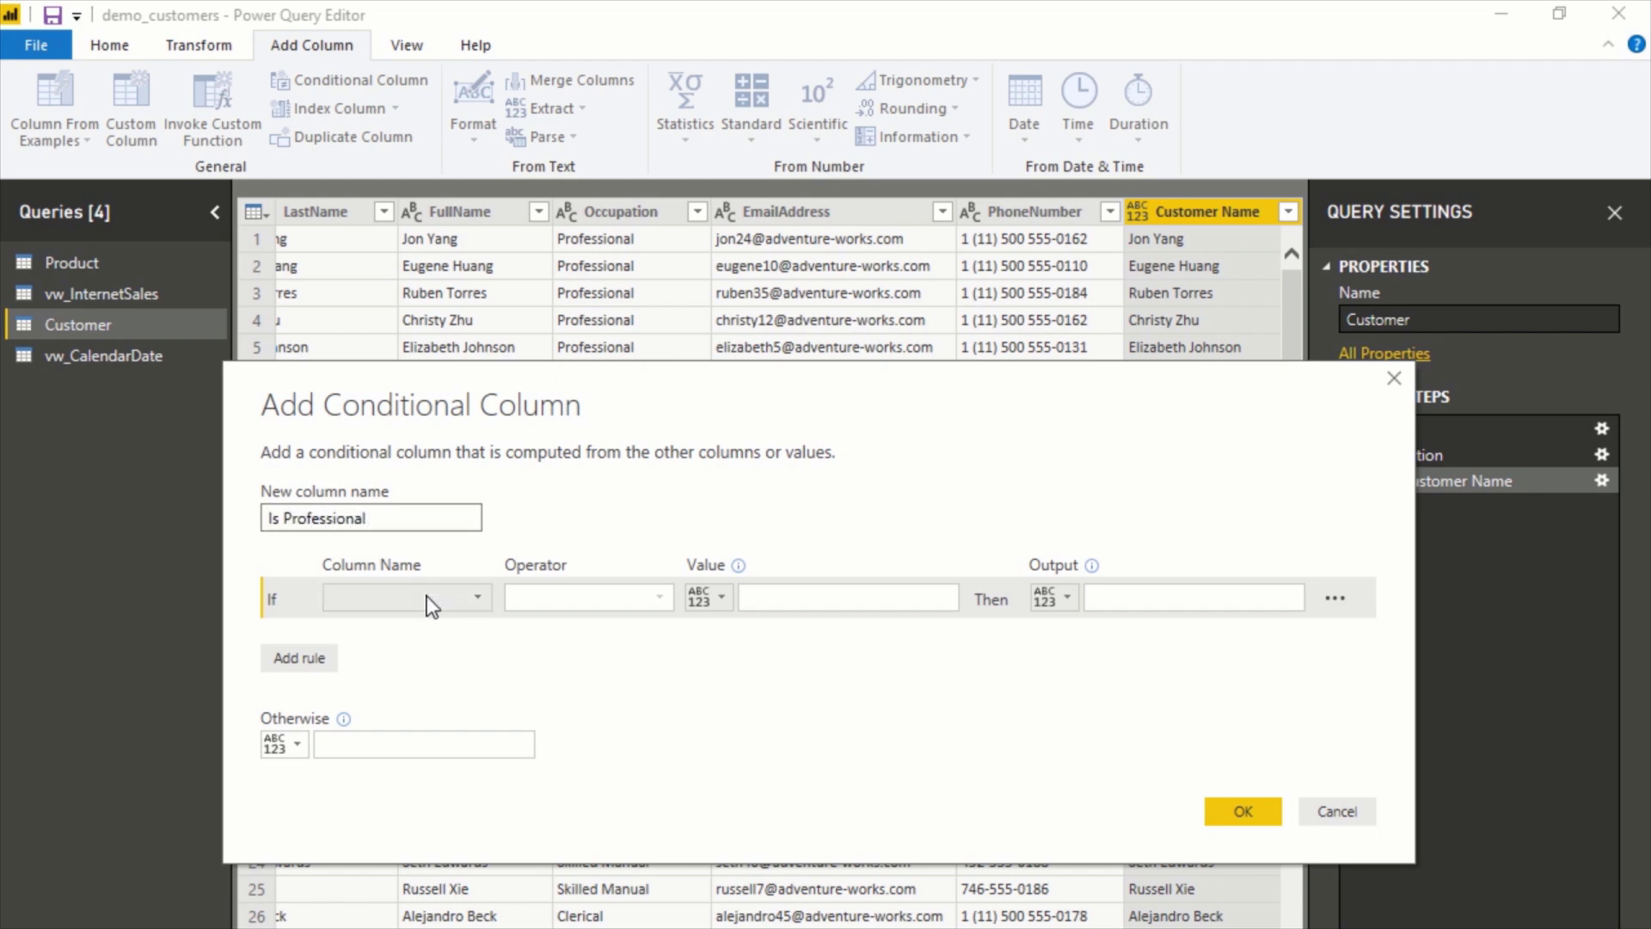
left_click(471, 601)
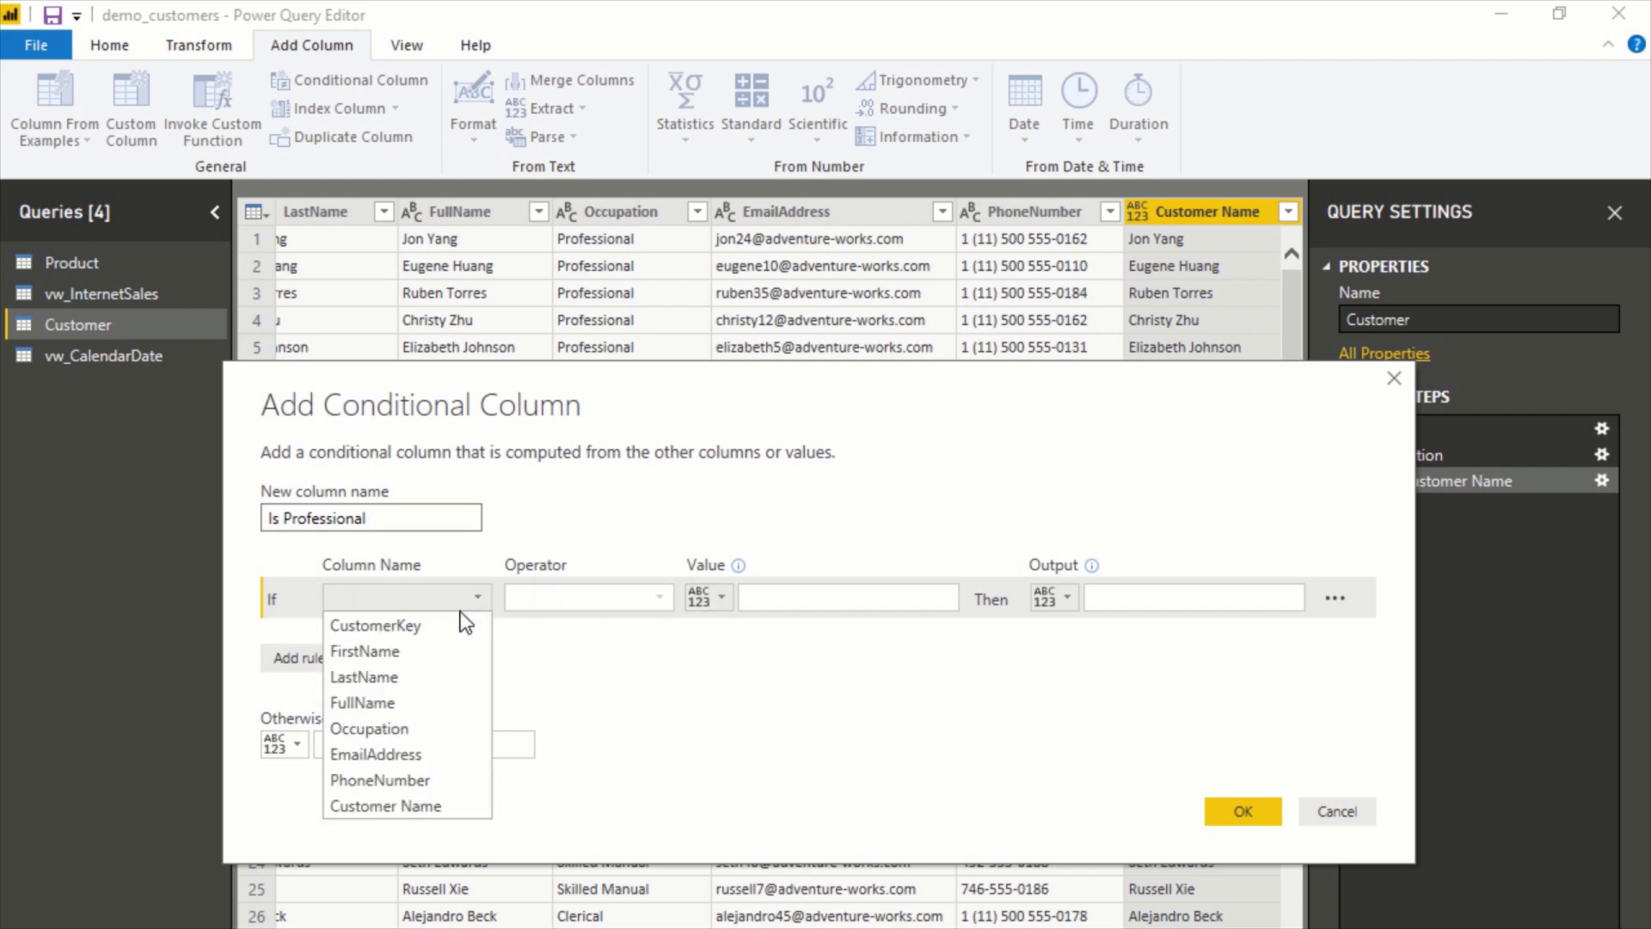
left_click(378, 728)
left_click(549, 592)
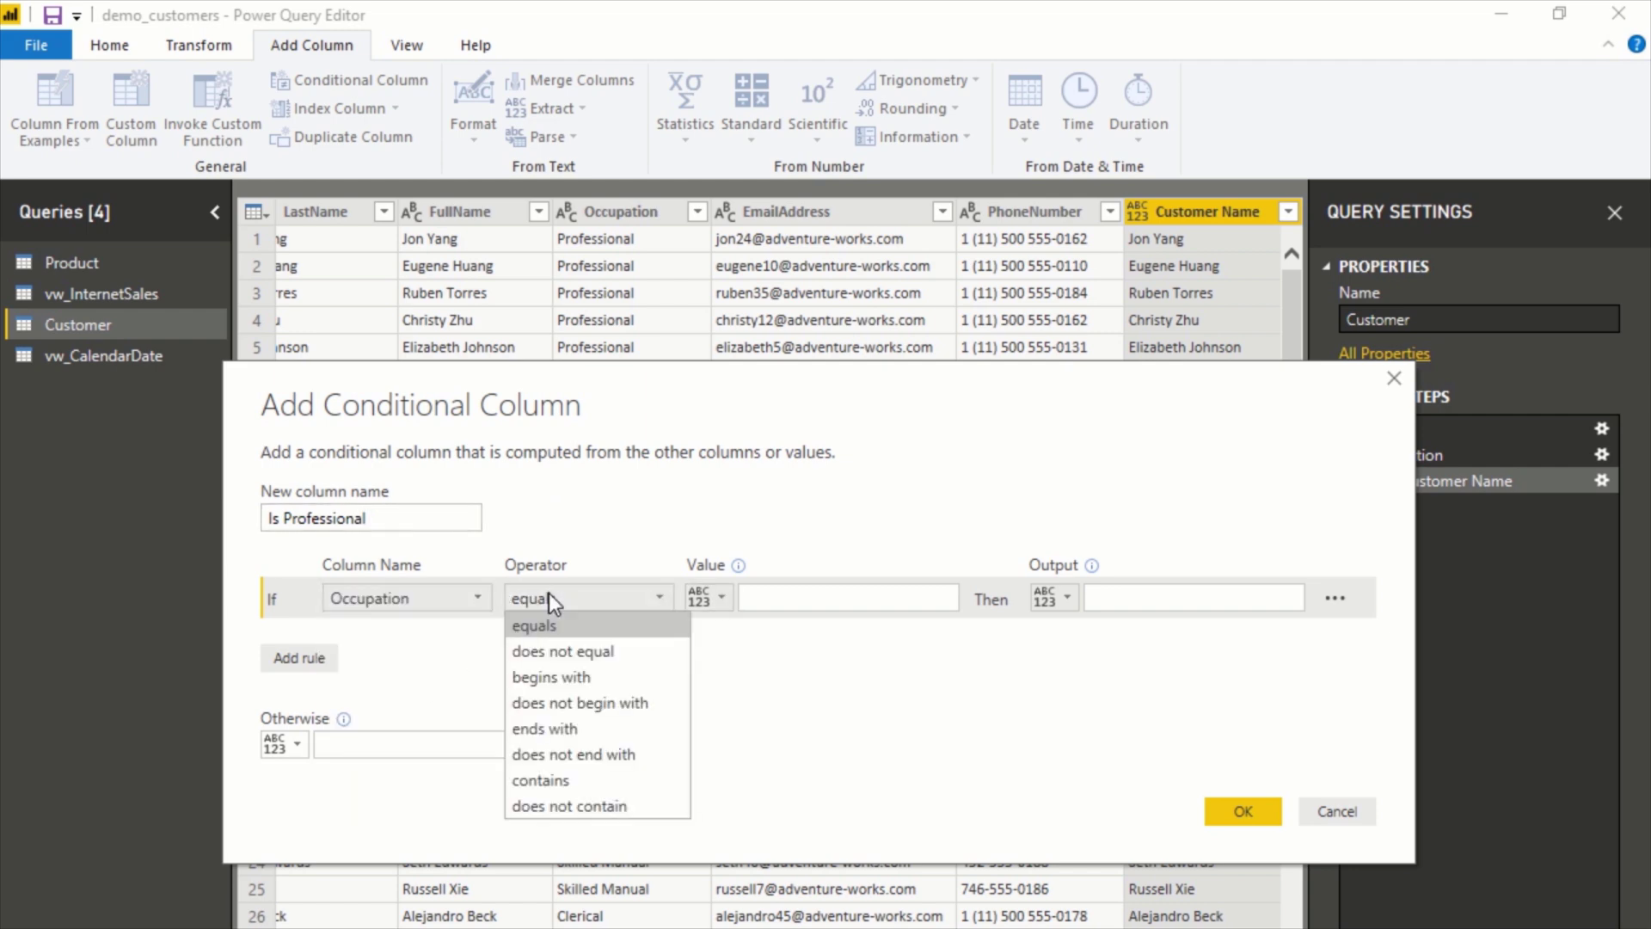
left_click(542, 625)
left_click(755, 595)
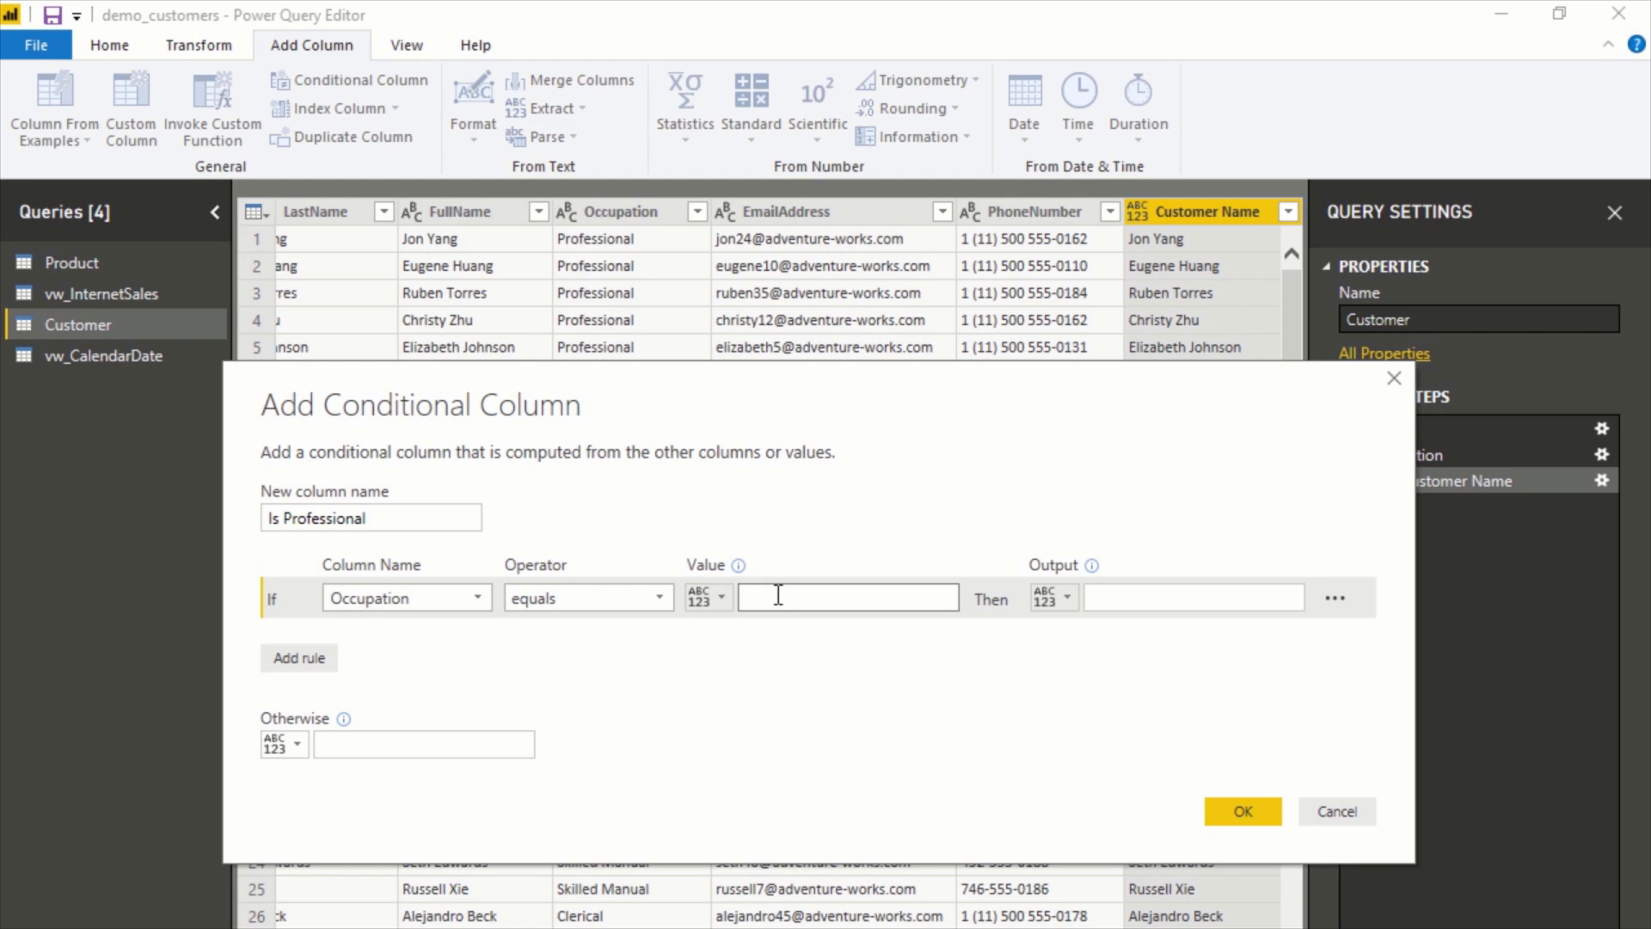
type("Professional")
Output Yes for matching rows and No otherwise, and create the column.
left_click(1135, 602)
type("Yes")
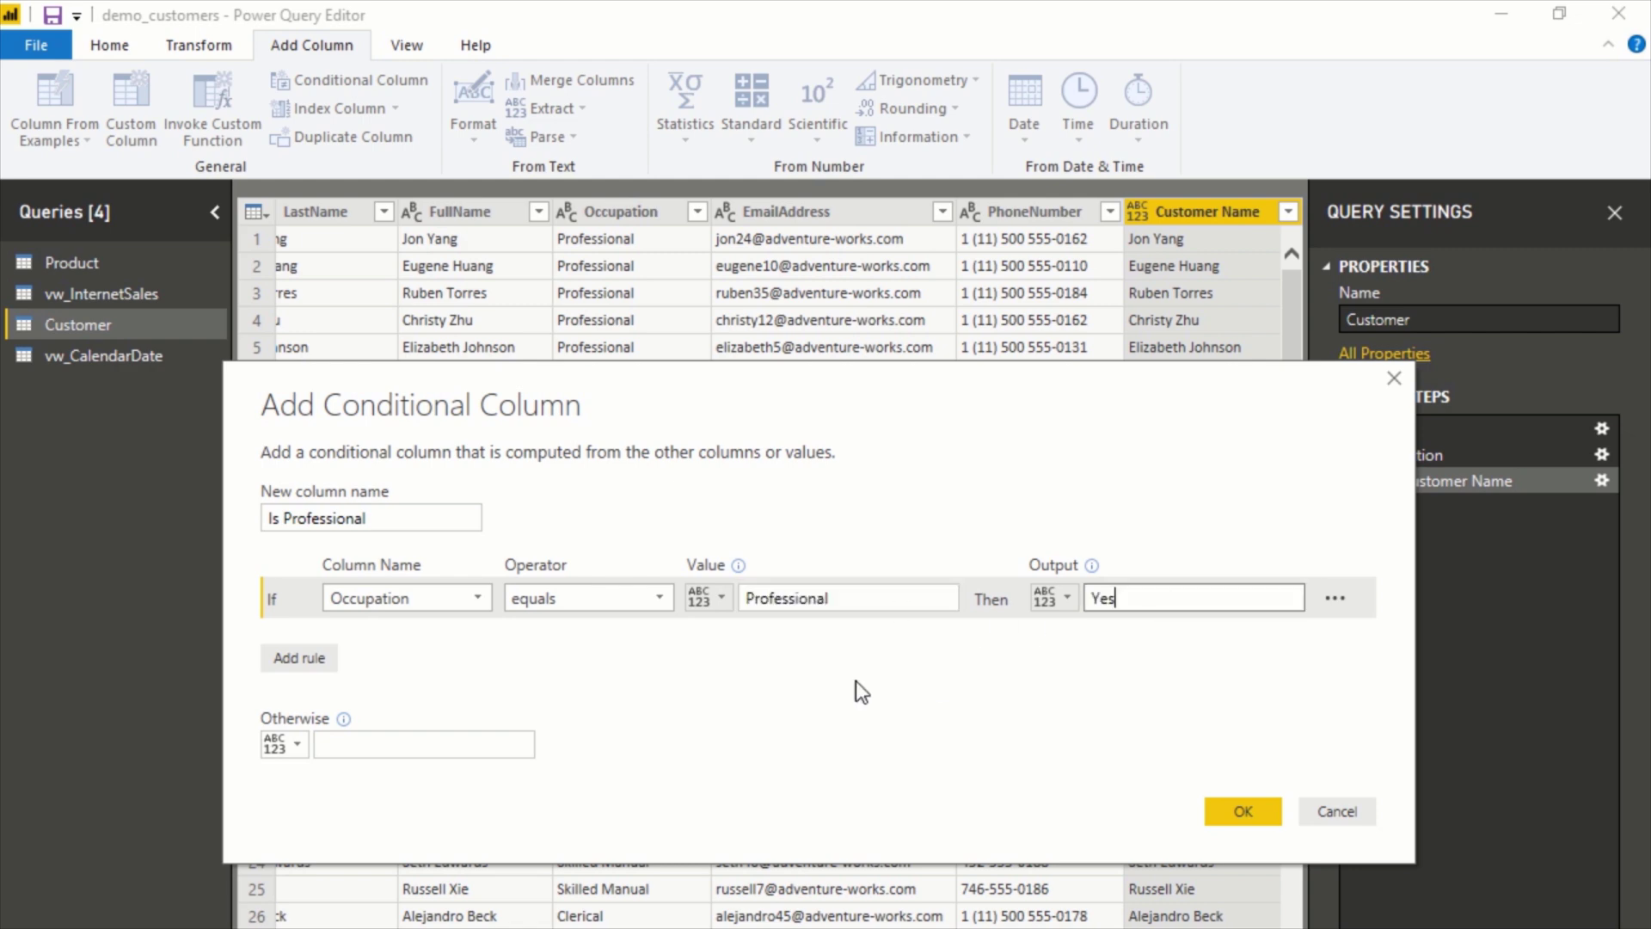
left_click(325, 745)
type("No")
left_click(329, 659)
left_click(331, 698)
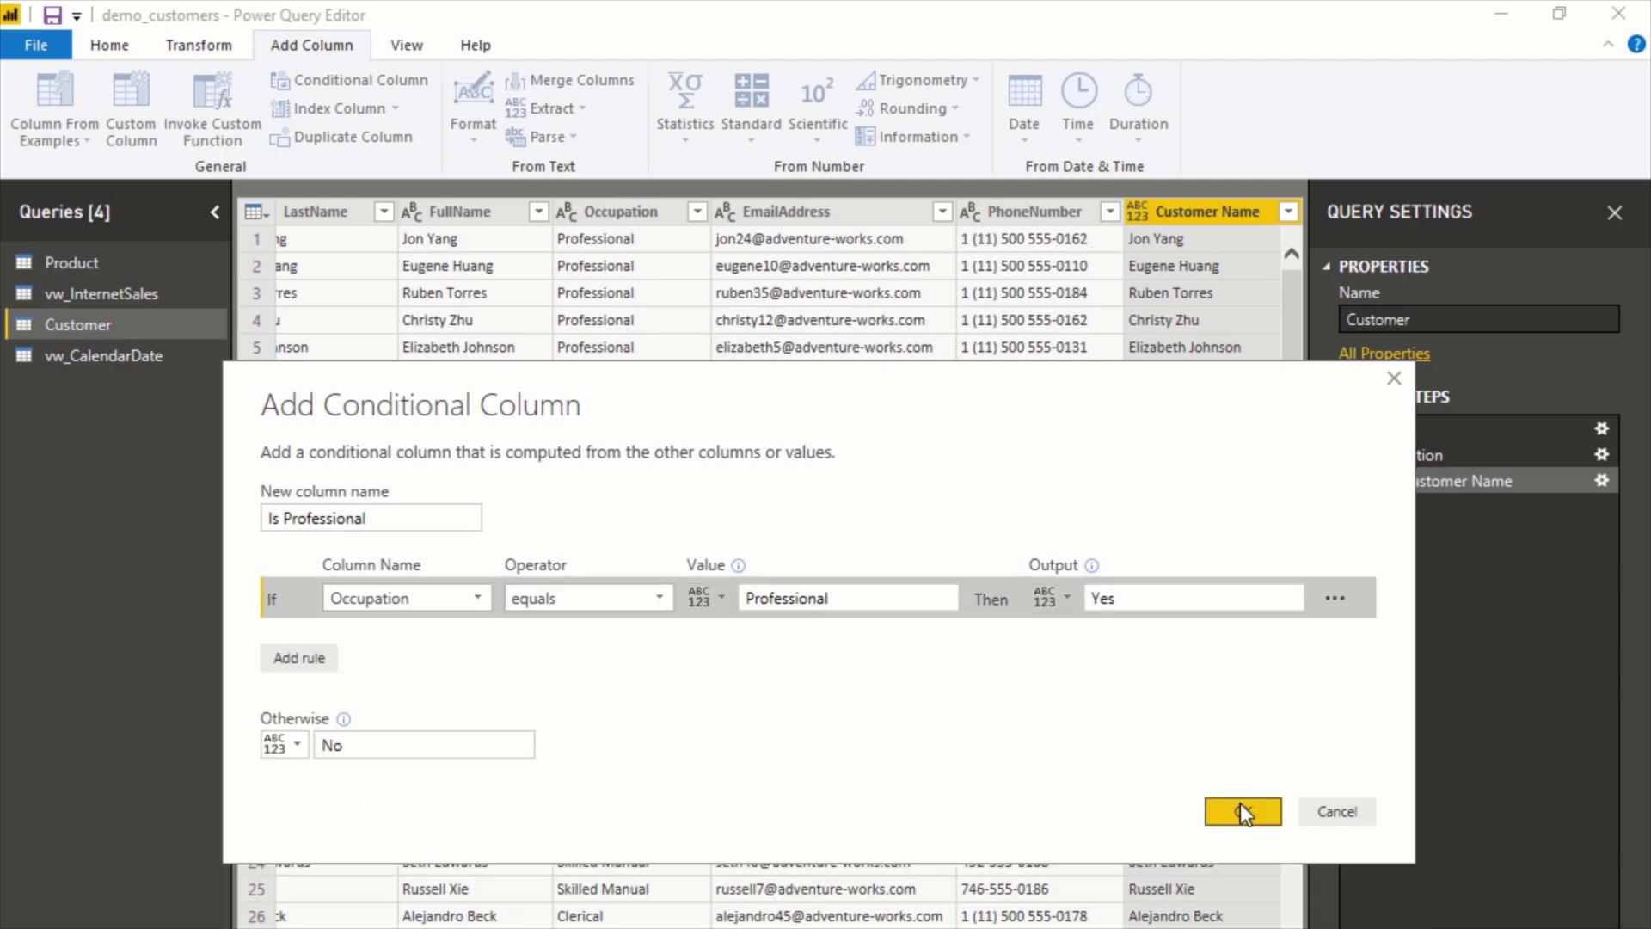
left_click(1242, 806)
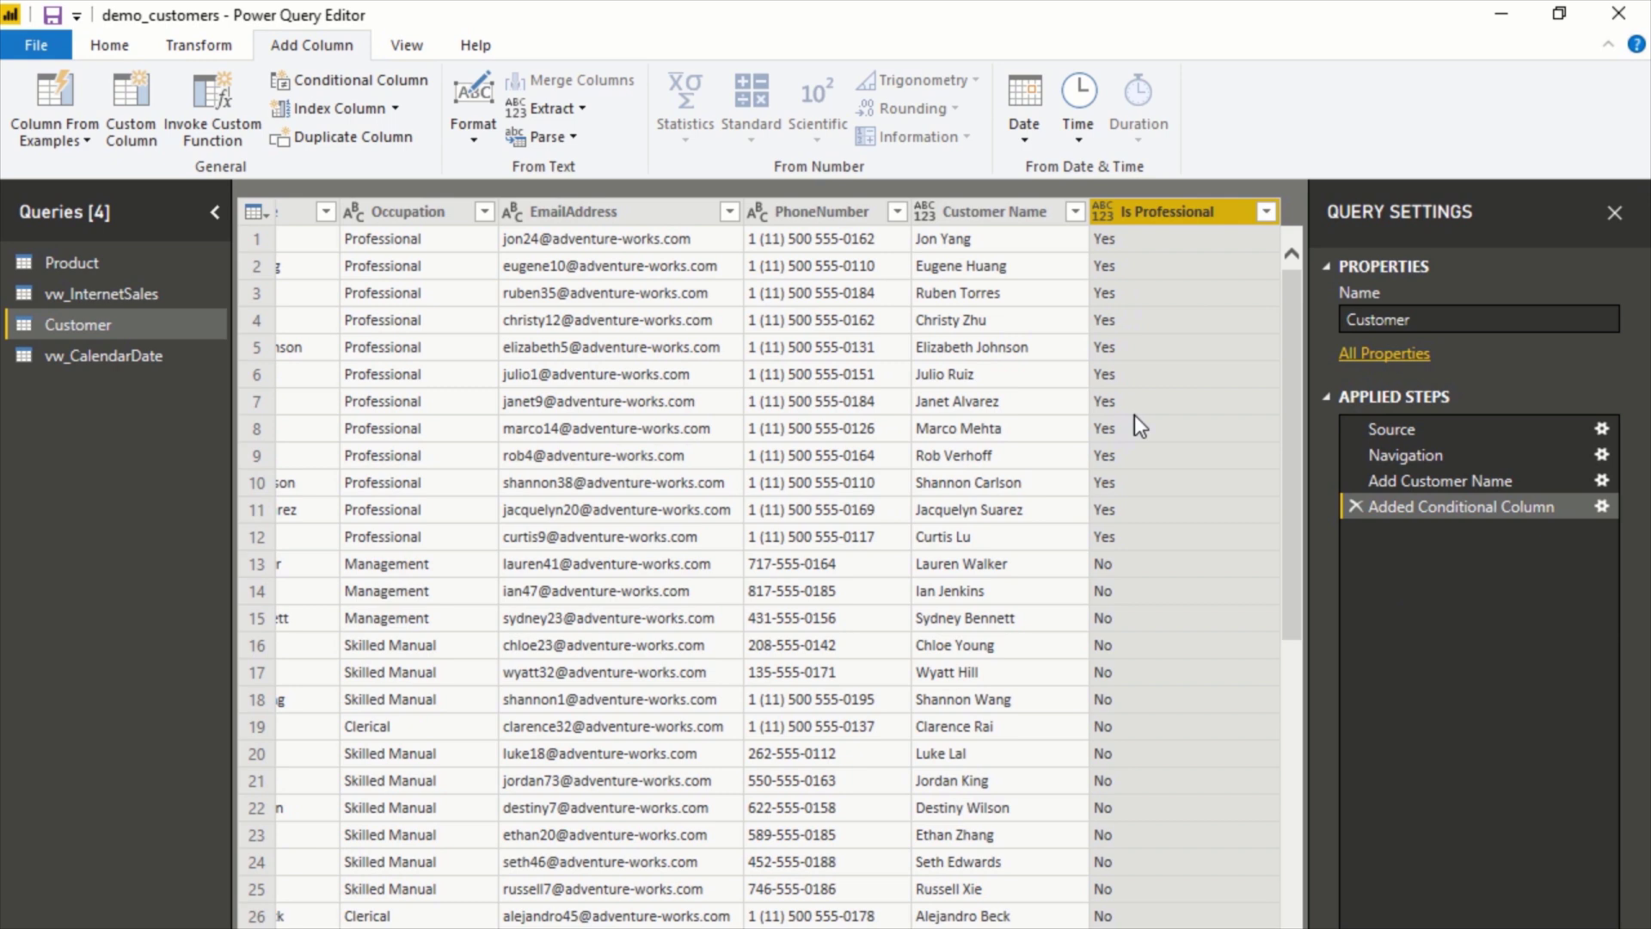
Rename the Added Conditional Column step to 'Add Is Professional'.
right_click(1446, 507)
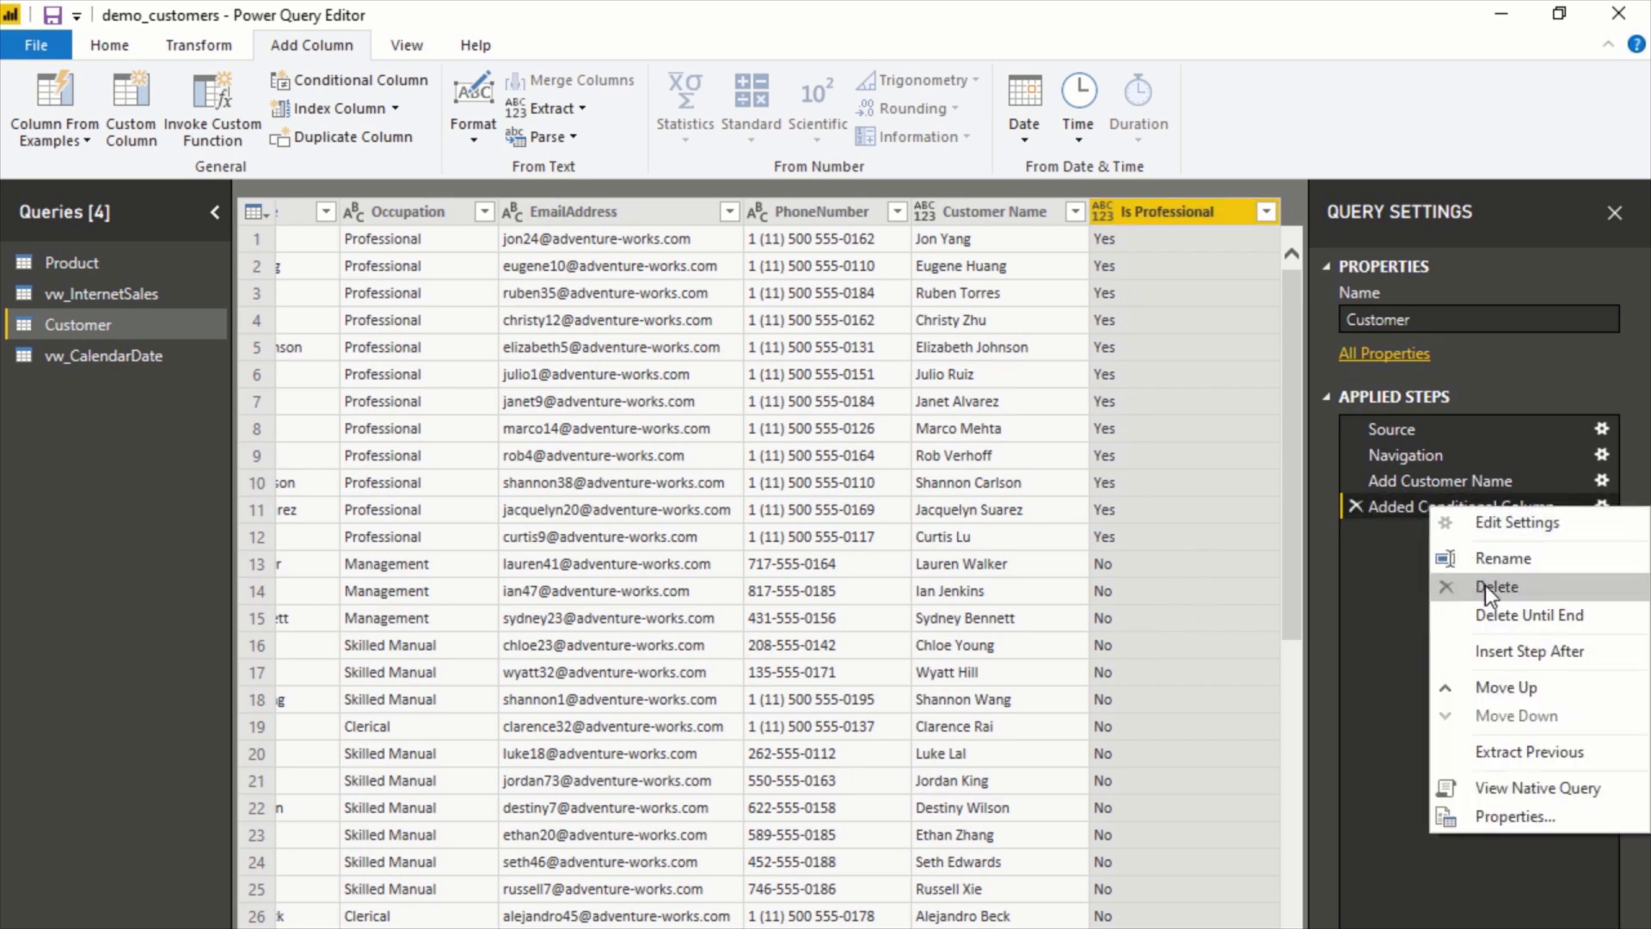
left_click(1495, 553)
type("Add Is ")
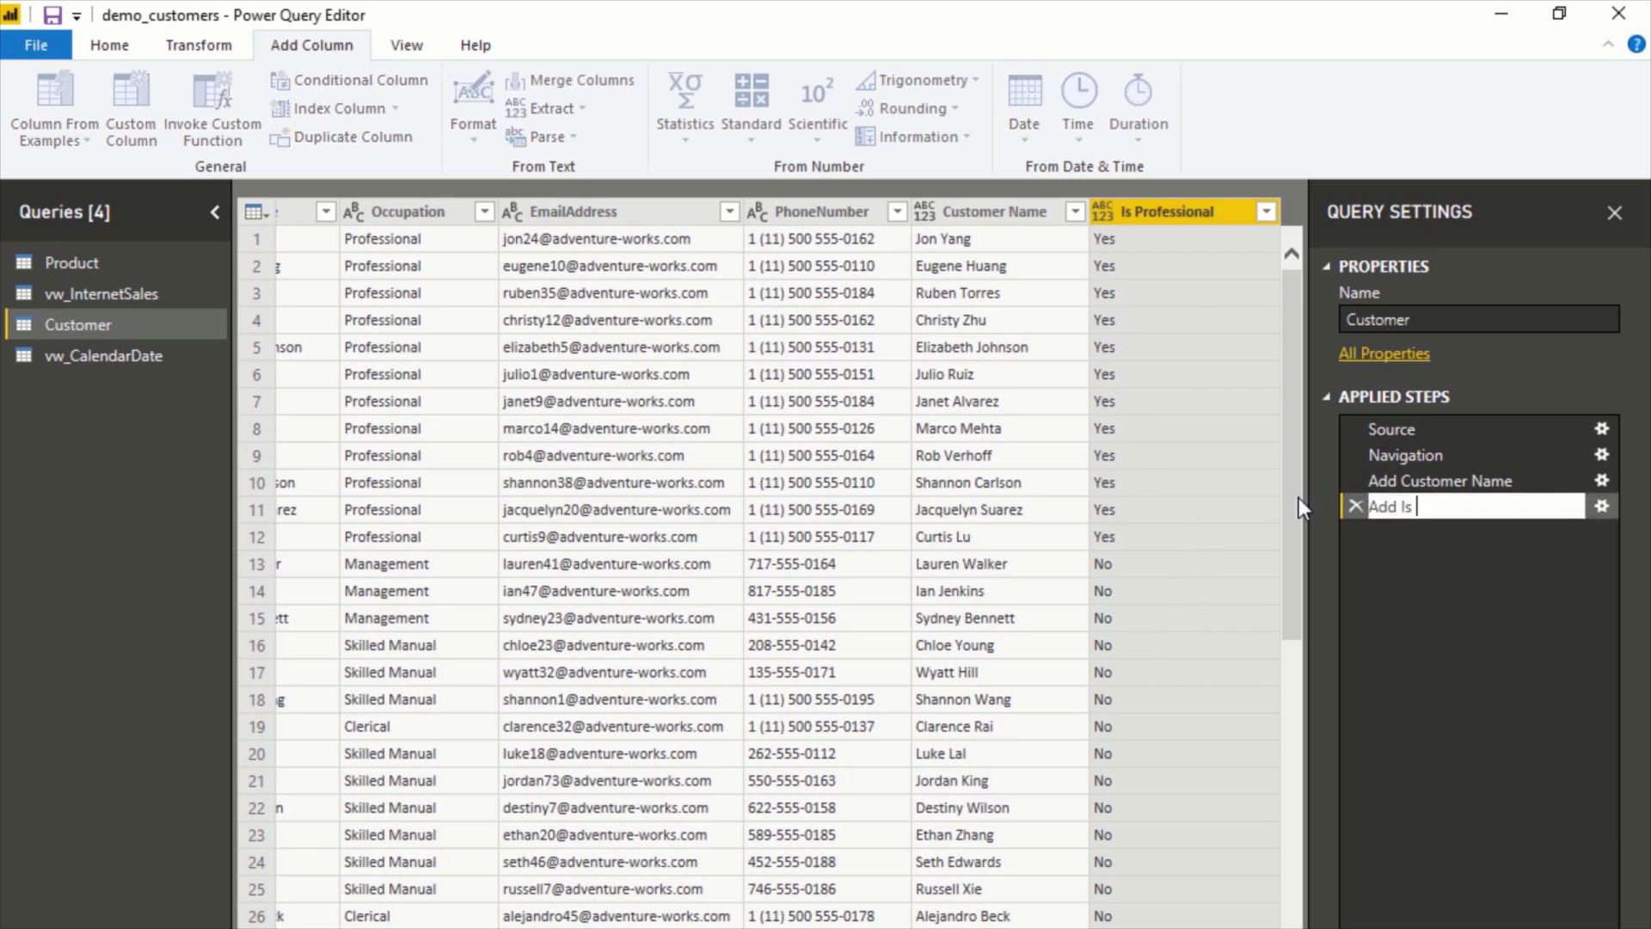
type("Professional")
key("Return")
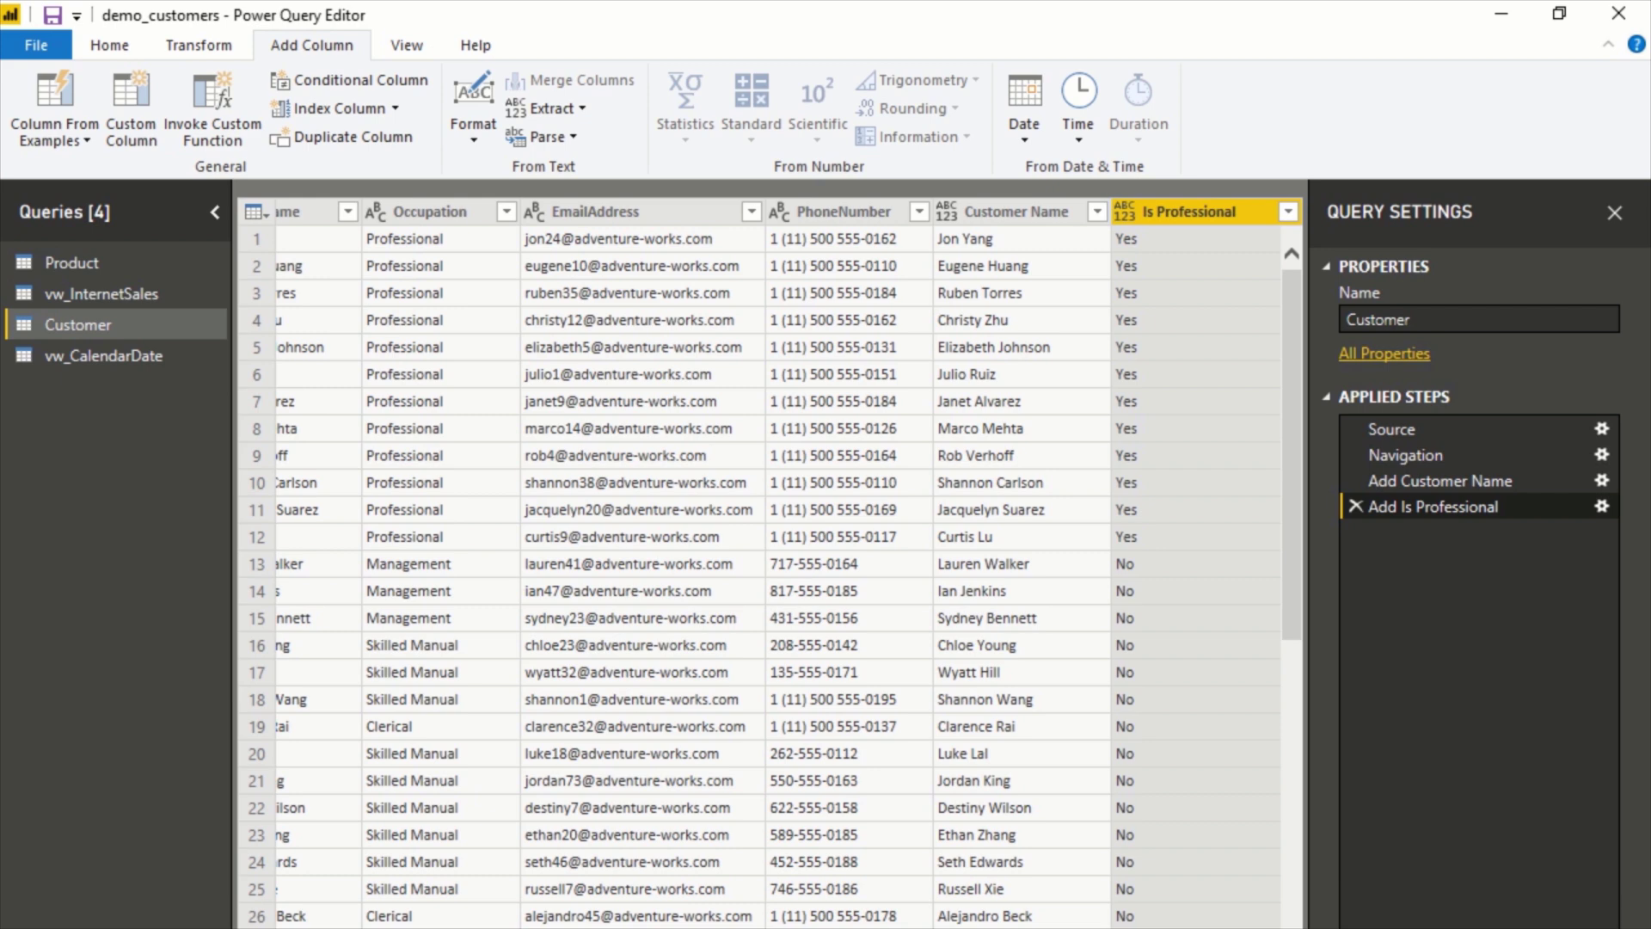
scroll(774, 559, "left", 10)
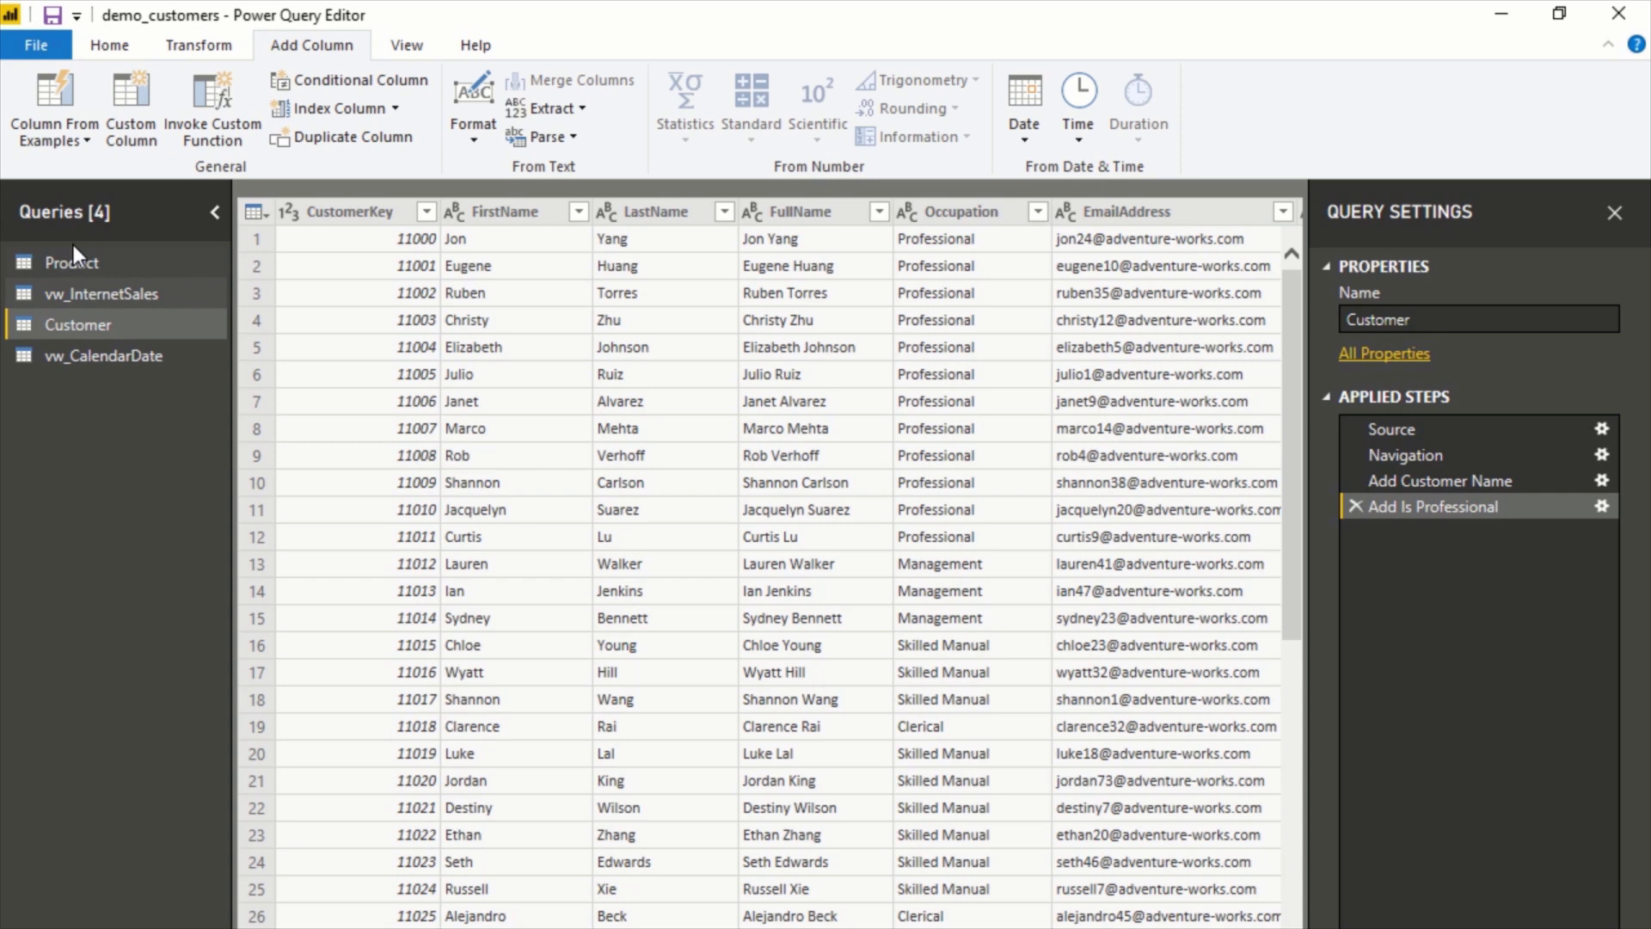
Review the Customer query's M code in Advanced Editor, highlighting the Source and Add Customer Name lines.
right_click(79, 327)
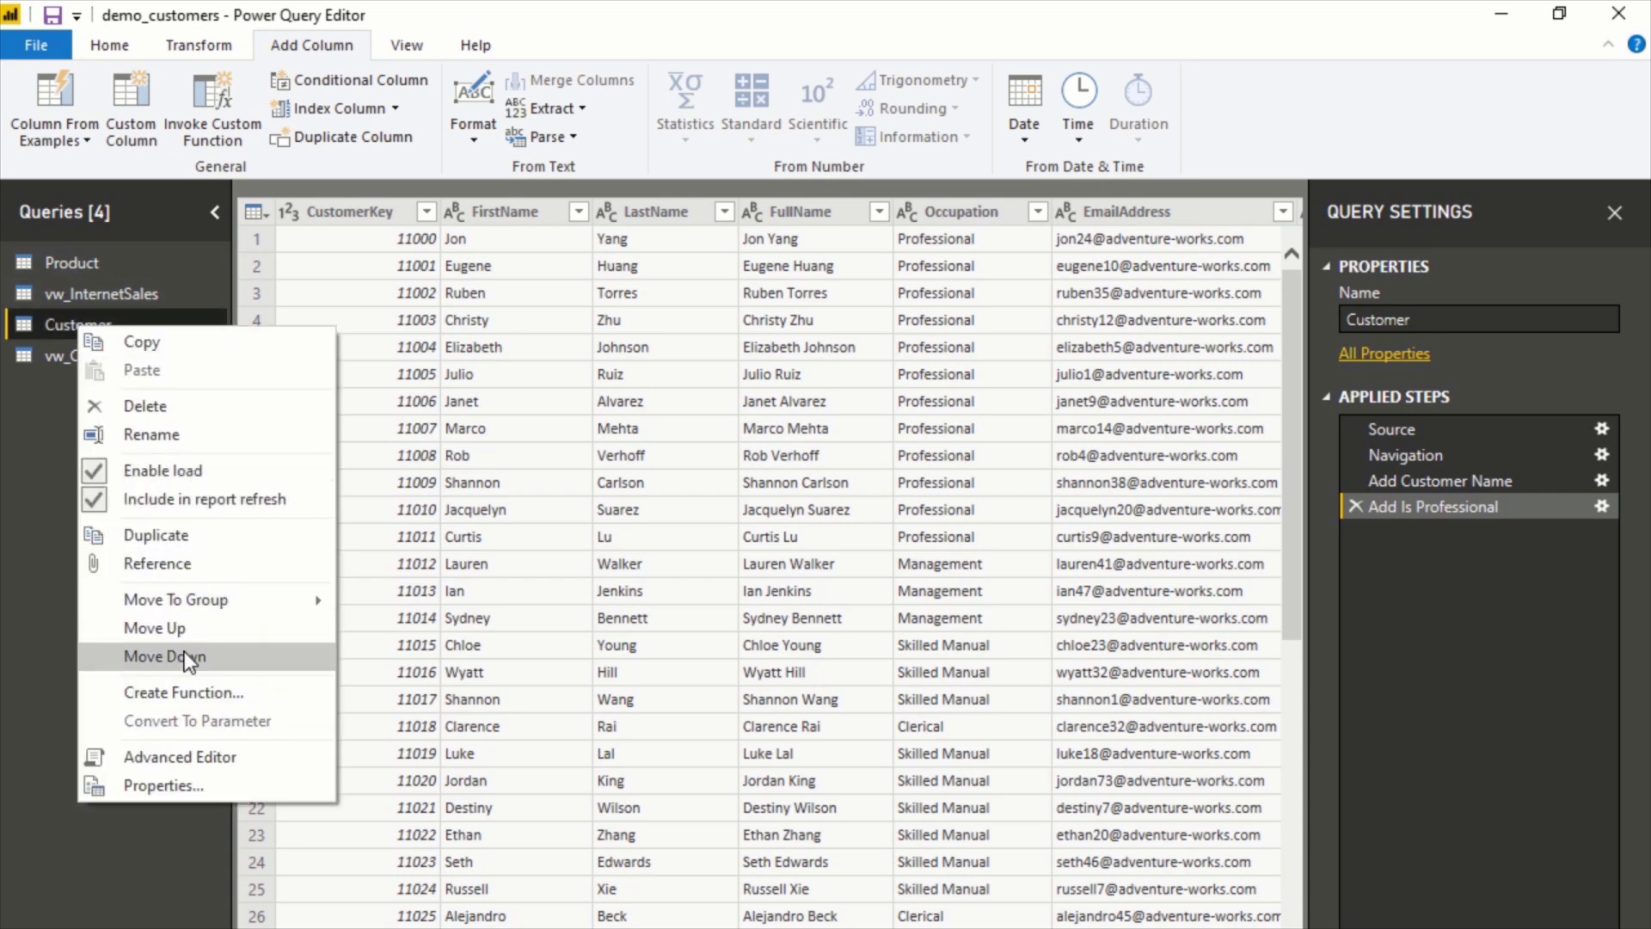
left_click(177, 755)
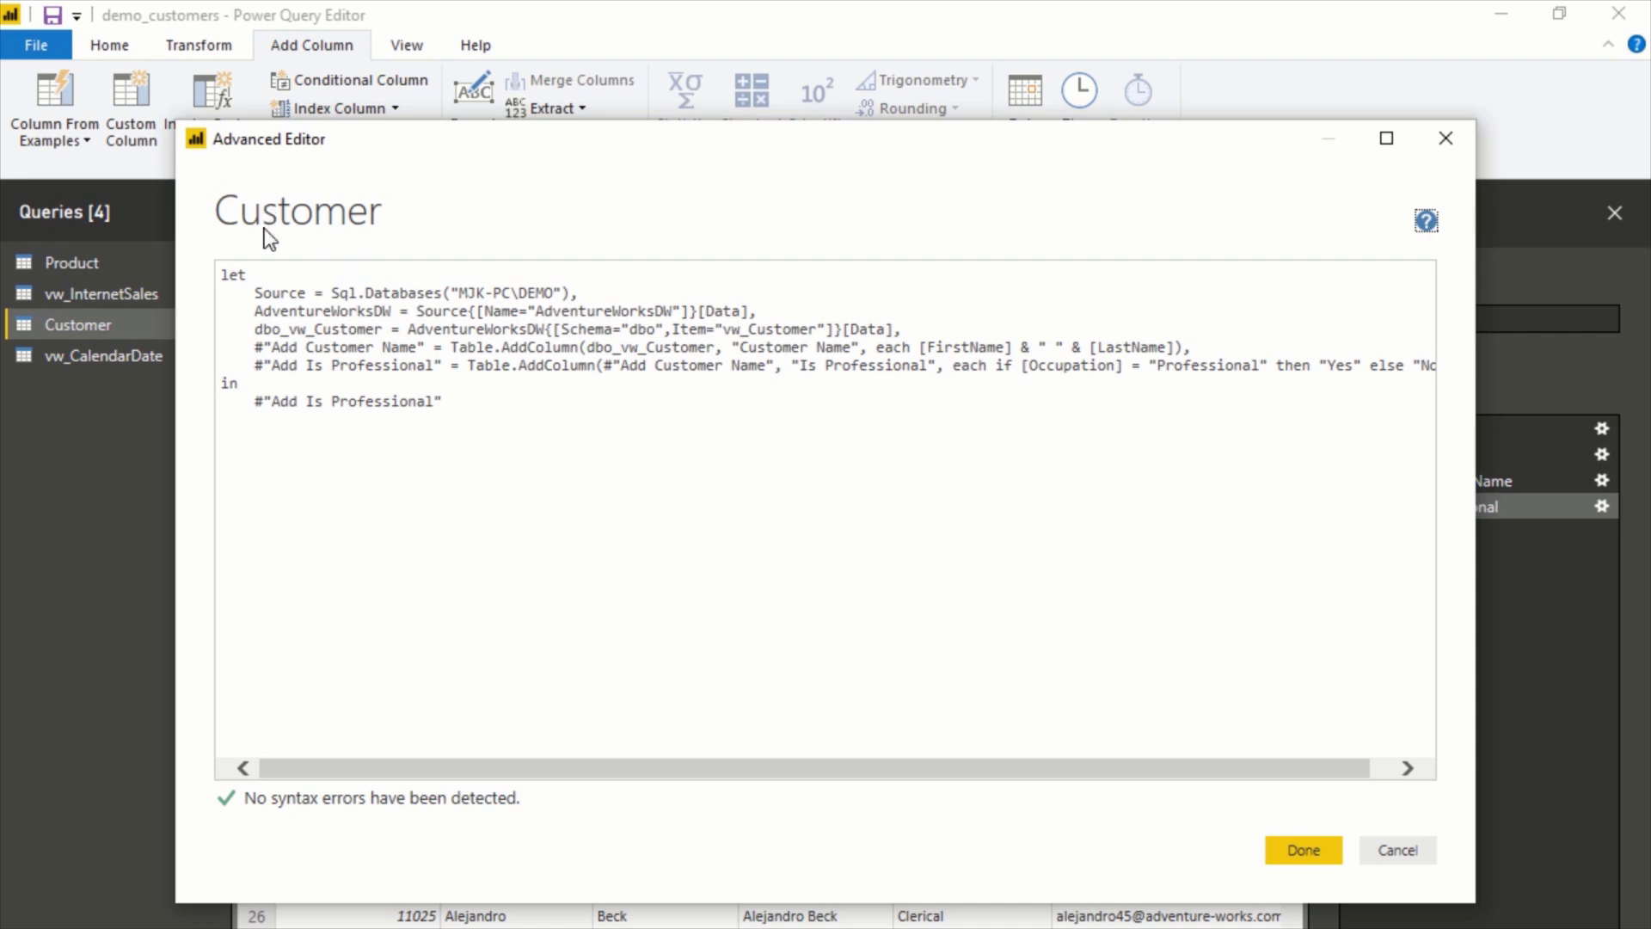
left_click(240, 277)
double_click(233, 275)
left_click_drag(240, 292, 479, 311)
left_click(387, 314)
left_click_drag(255, 329, 382, 344)
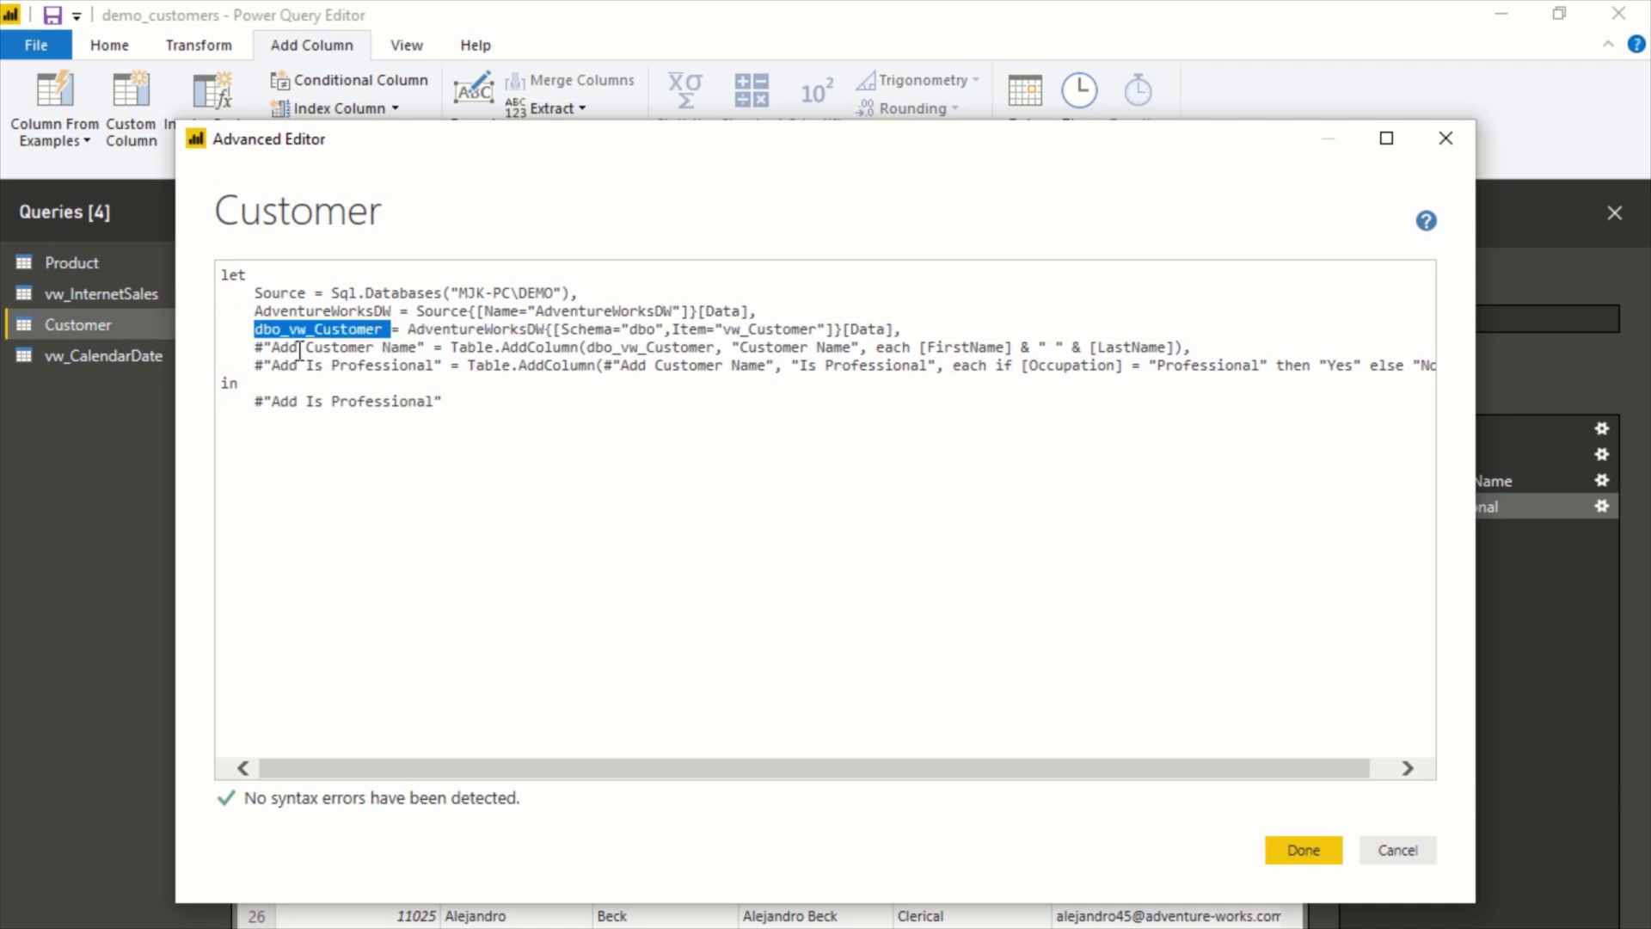
left_click_drag(272, 347, 416, 348)
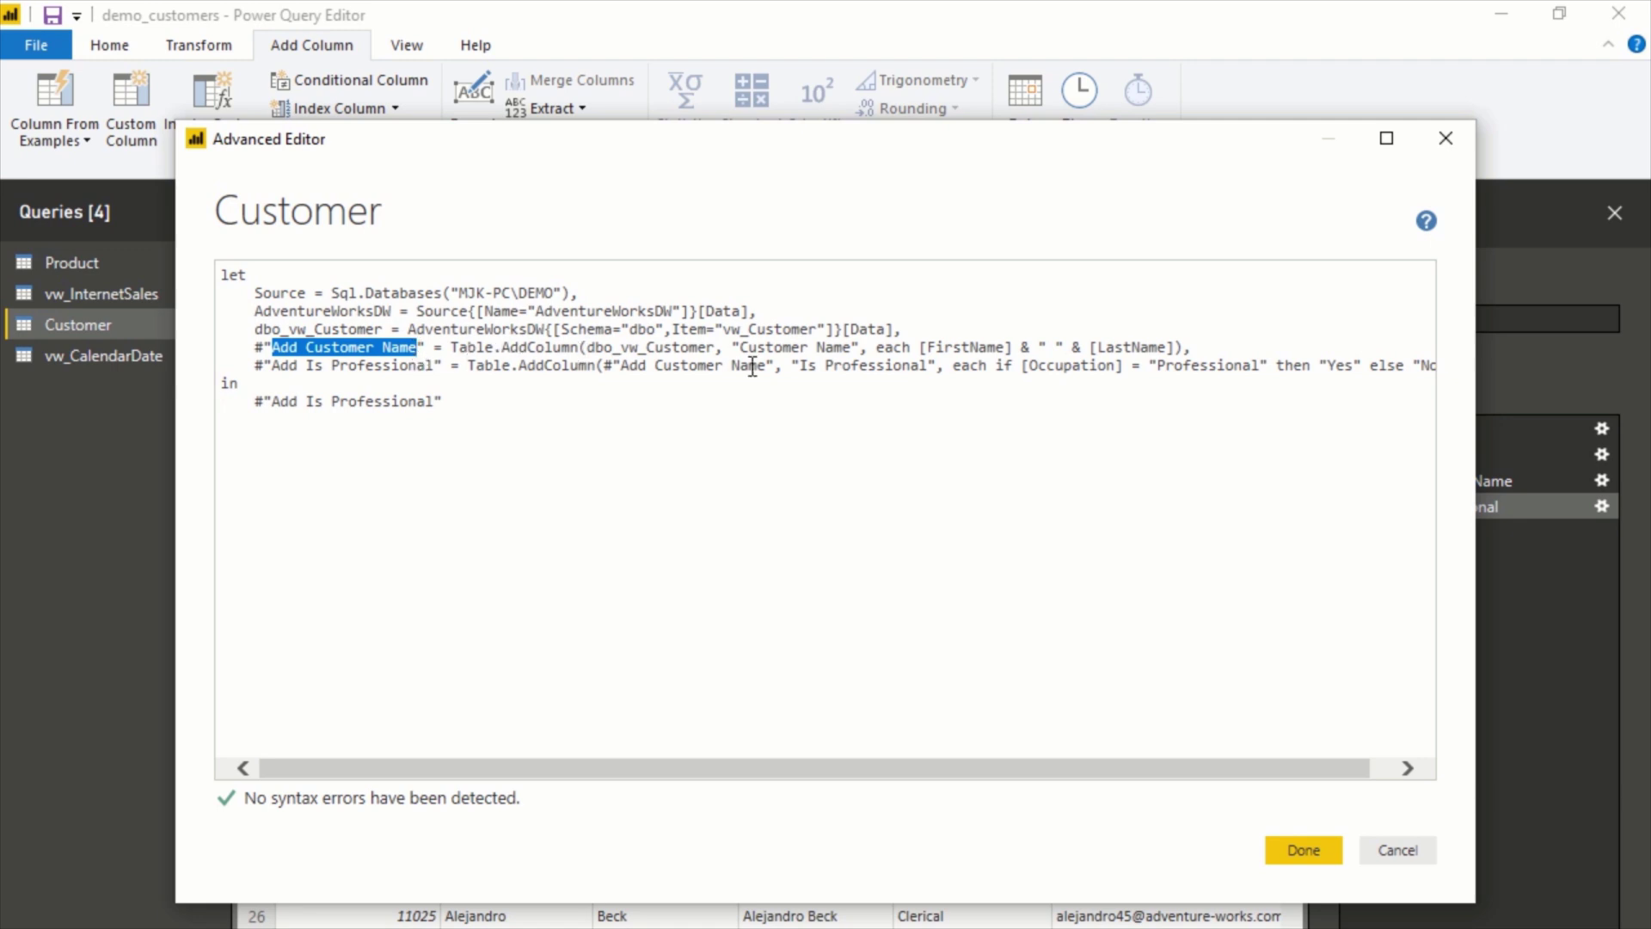
double_click(344, 348)
left_click(405, 348)
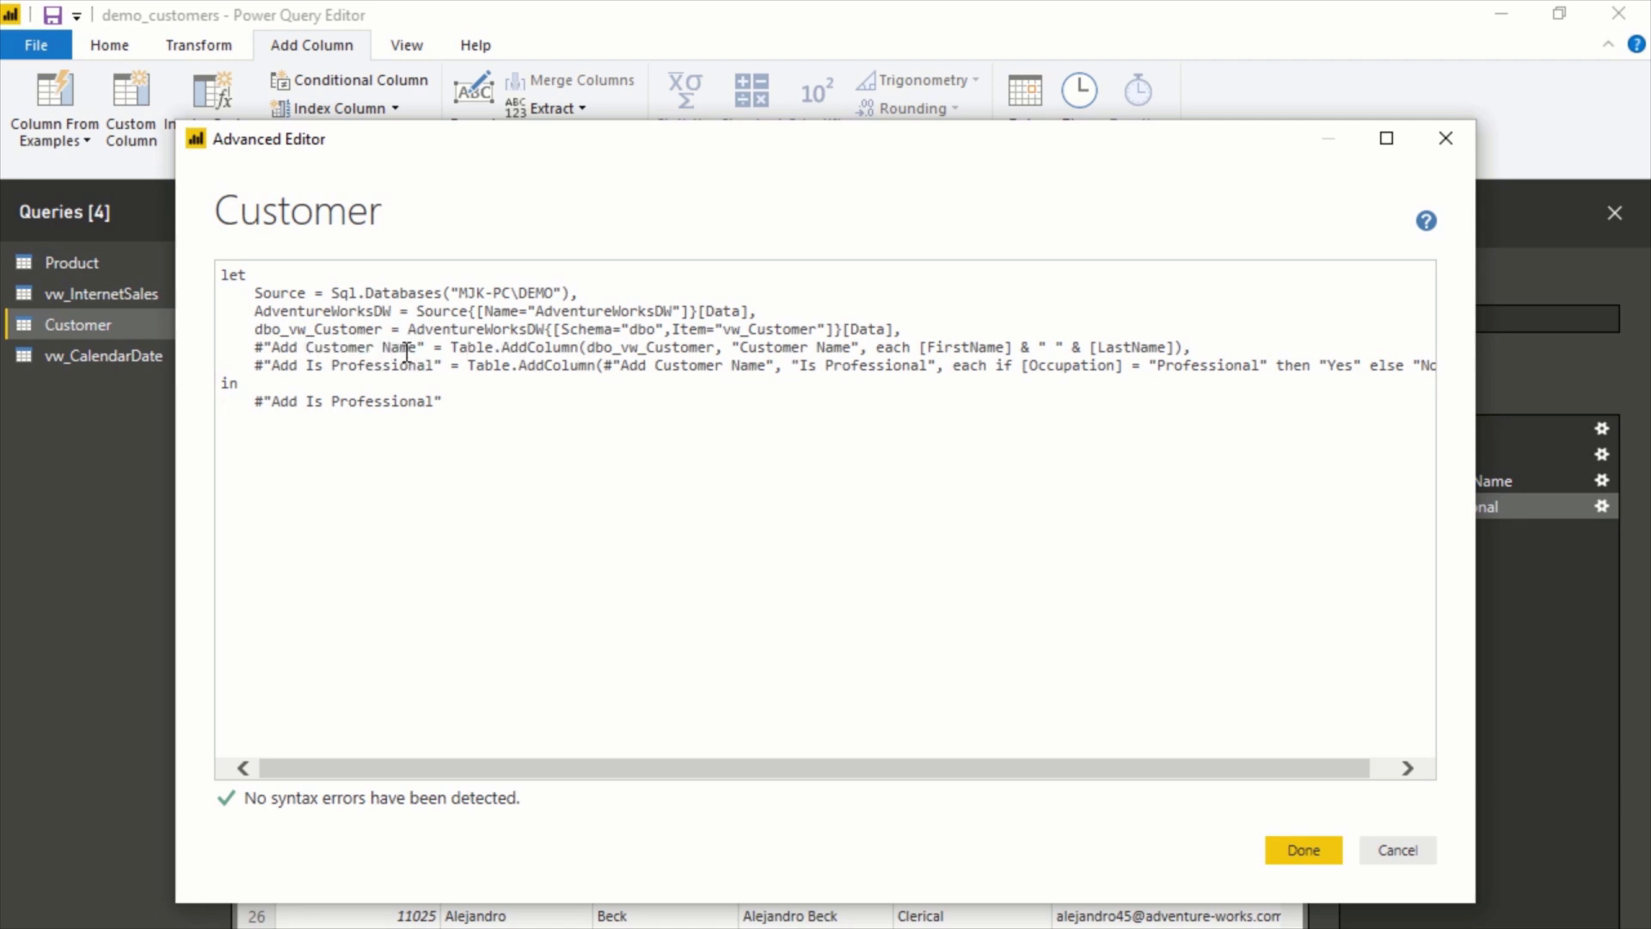
left_click_drag(416, 347, 282, 347)
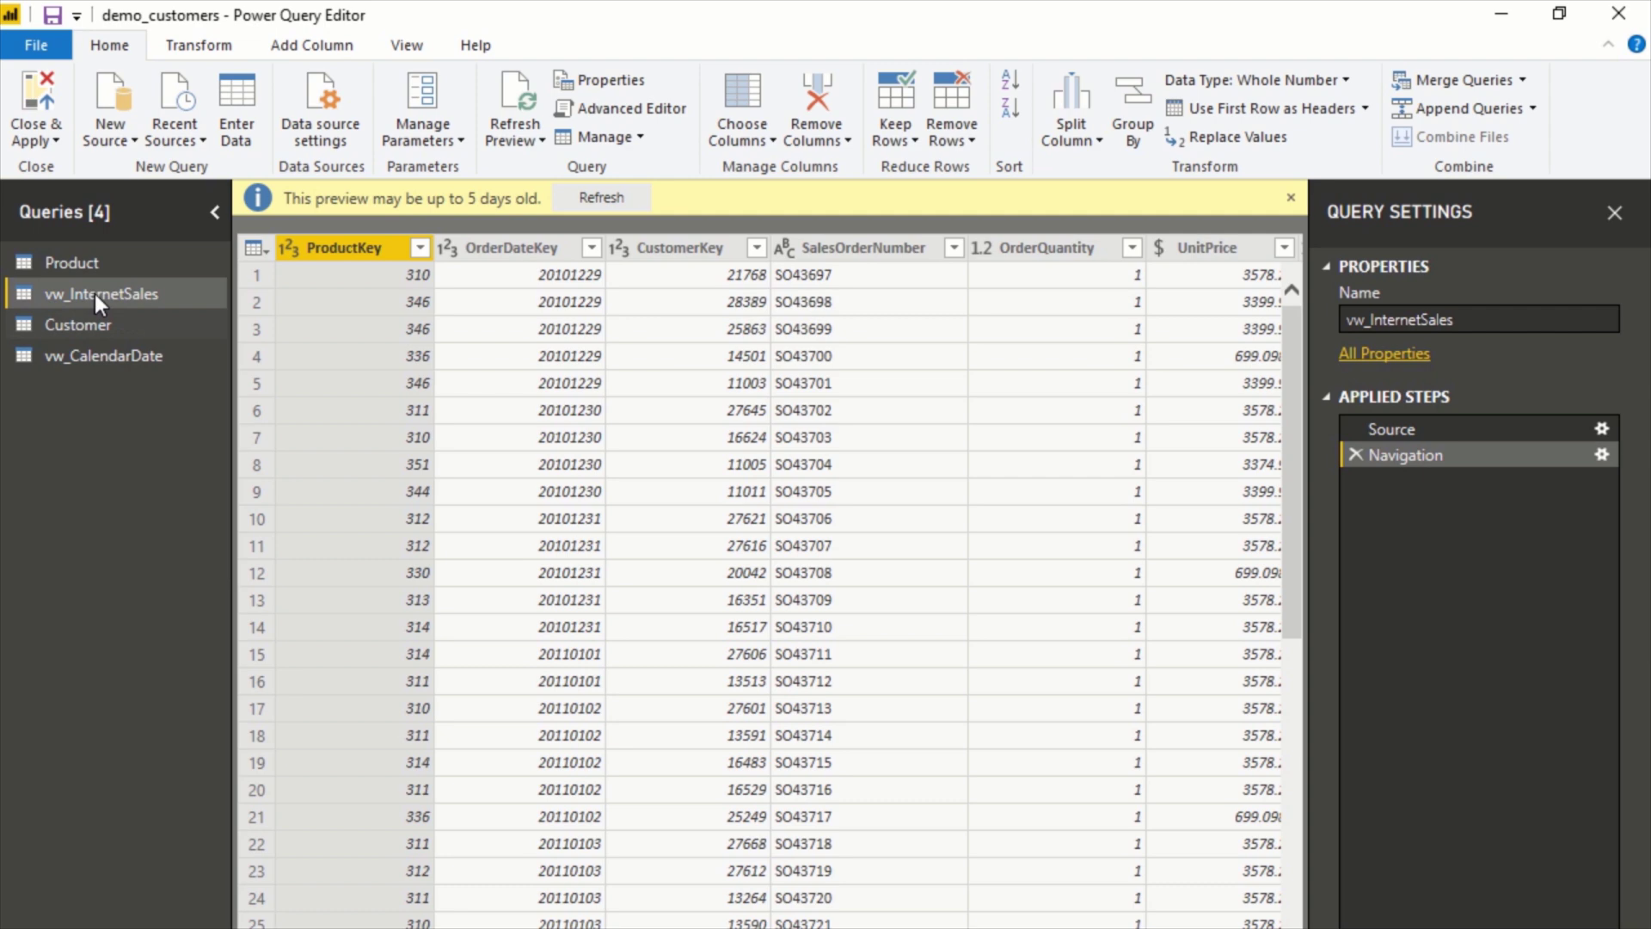
Rename vw_InternetSales to drop its vw_ prefix, then Close & Apply the queries.
right_click(102, 288)
left_click(188, 389)
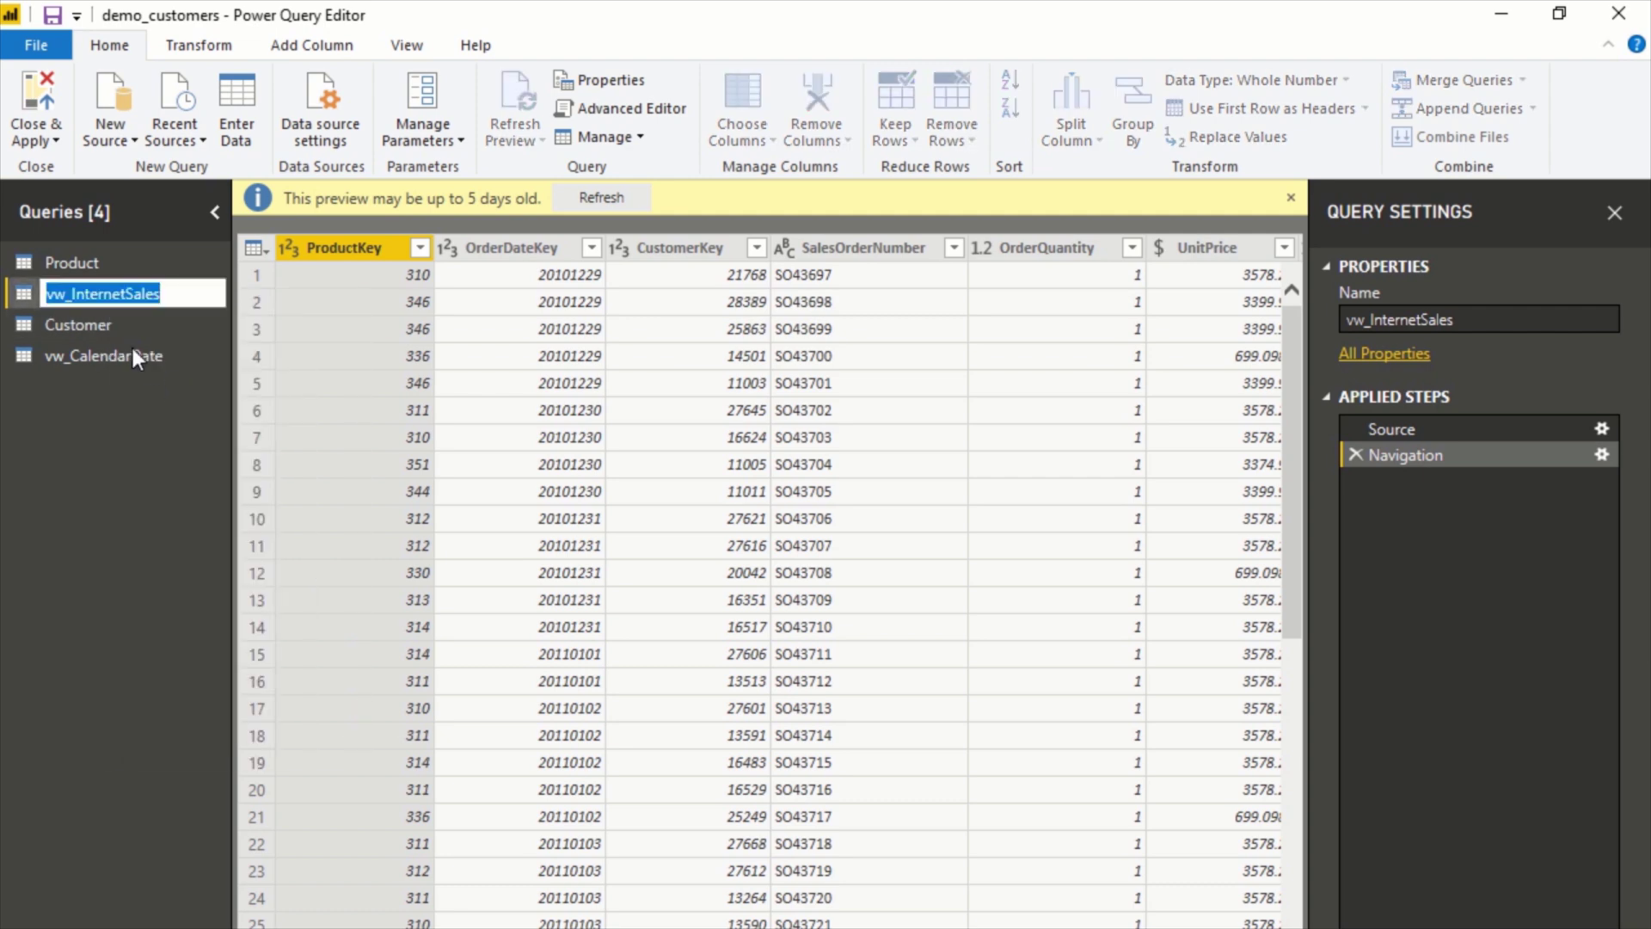
left_click(75, 294)
key("BackSpace")
key("BackSpace")
key("BackSpace")
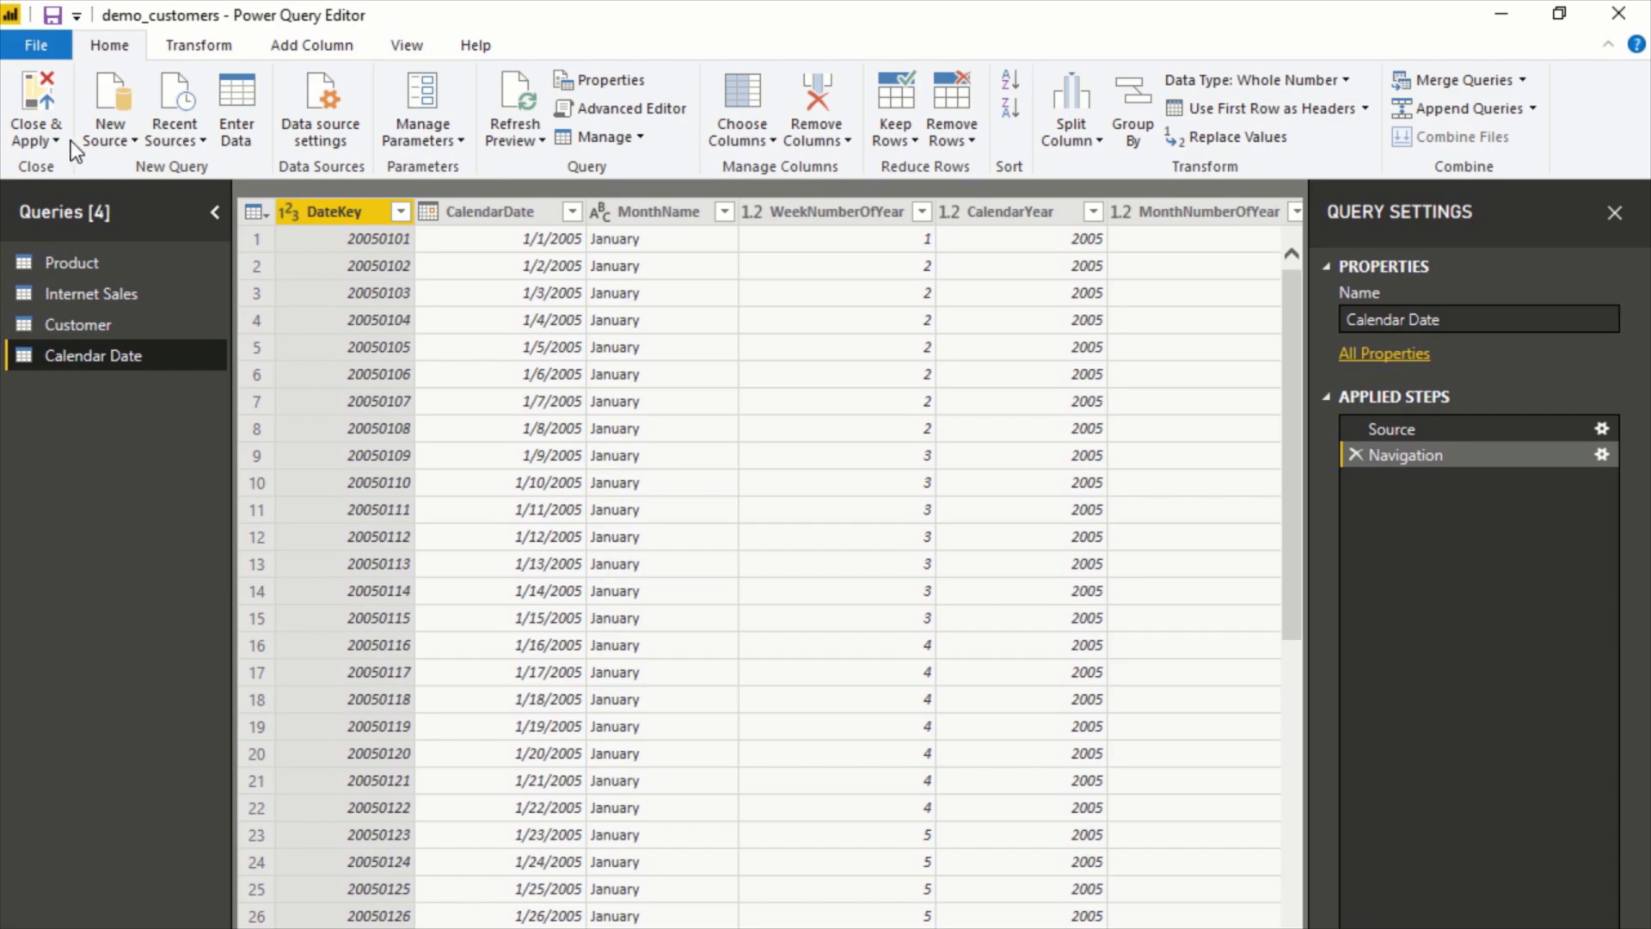
left_click(57, 141)
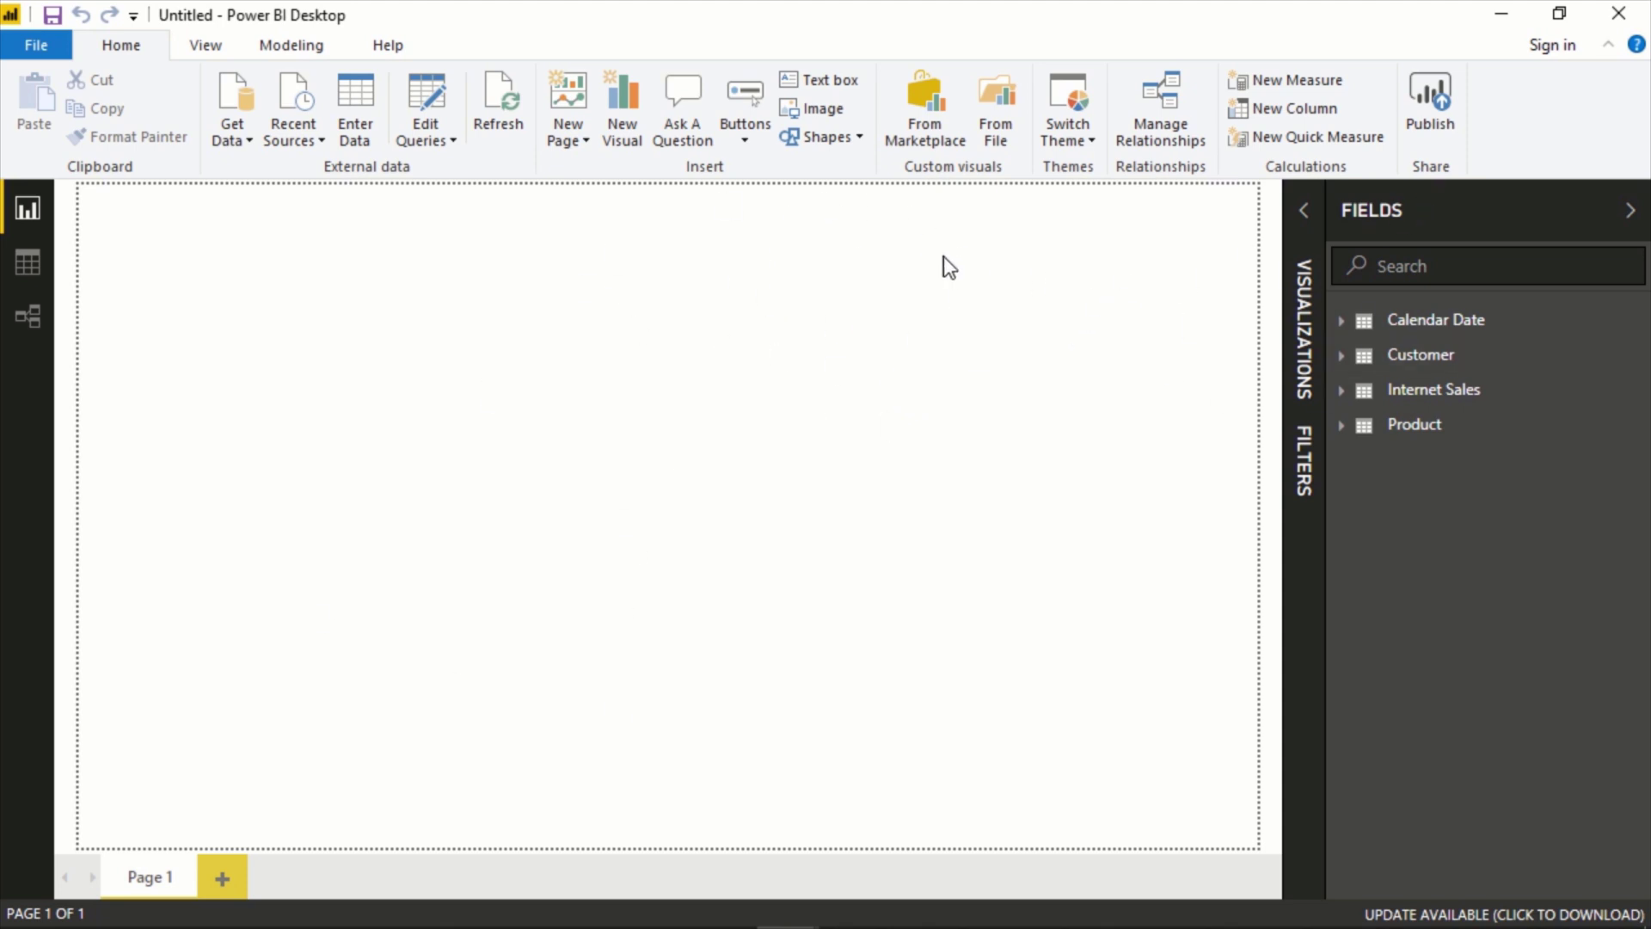
Expand the Visualizations pane and look at the option for importing custom visuals.
left_click(1300, 317)
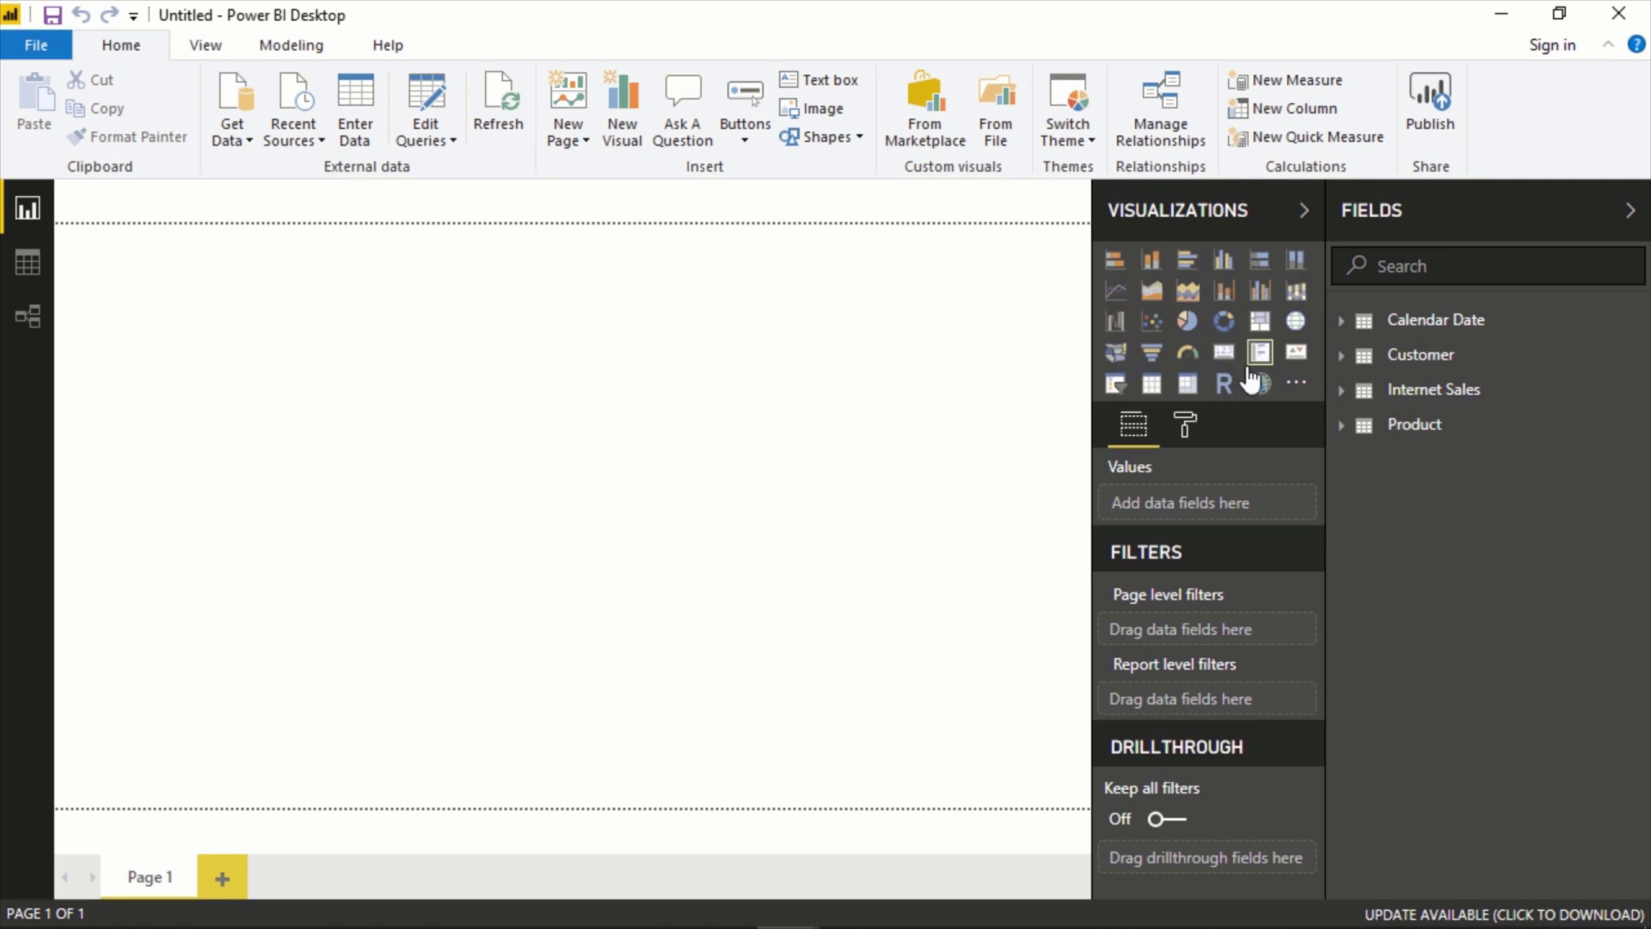
left_click(1295, 384)
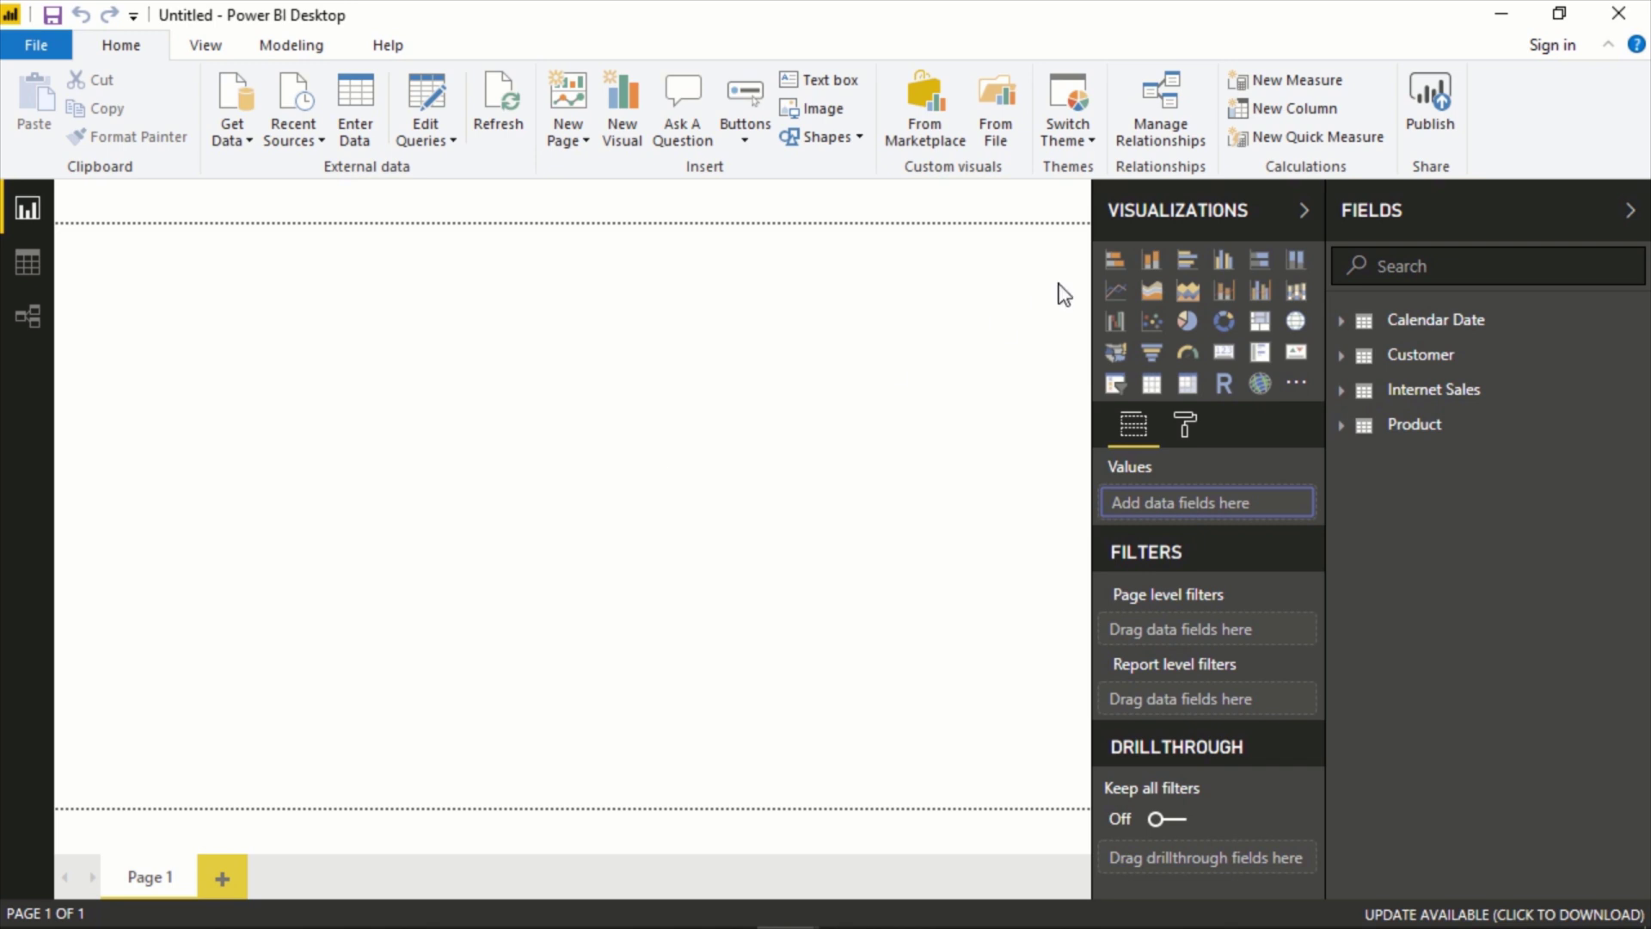
Create a table visual of Customer Name from the Customer table and enlarge it.
left_click(1340, 356)
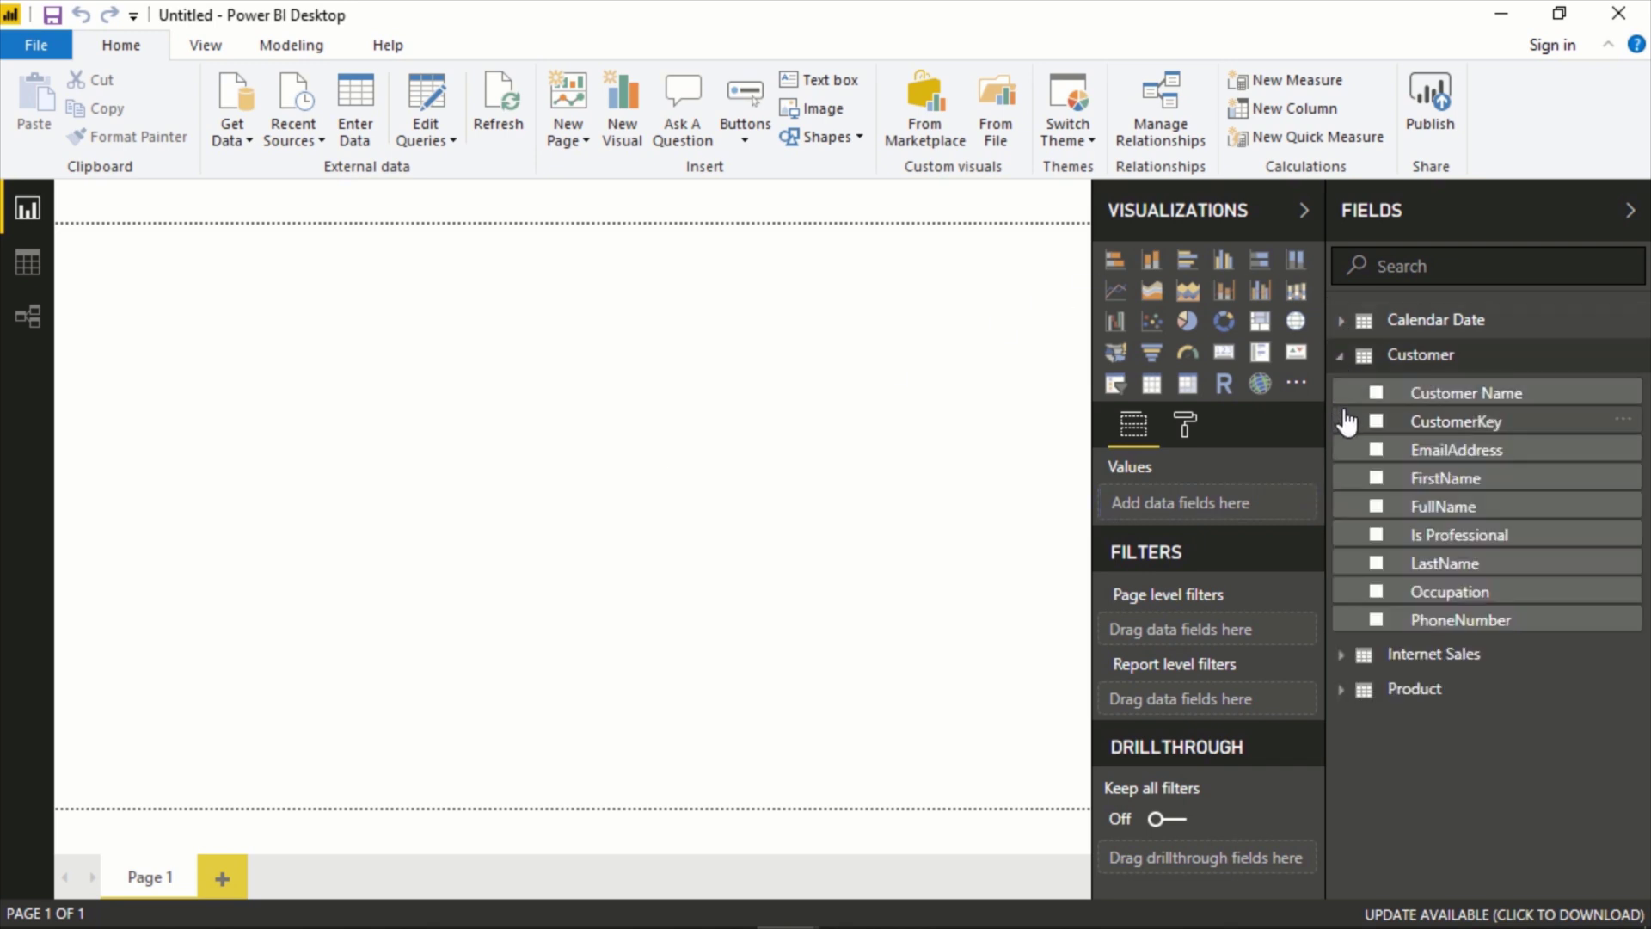
left_click_drag(1411, 393, 1232, 506)
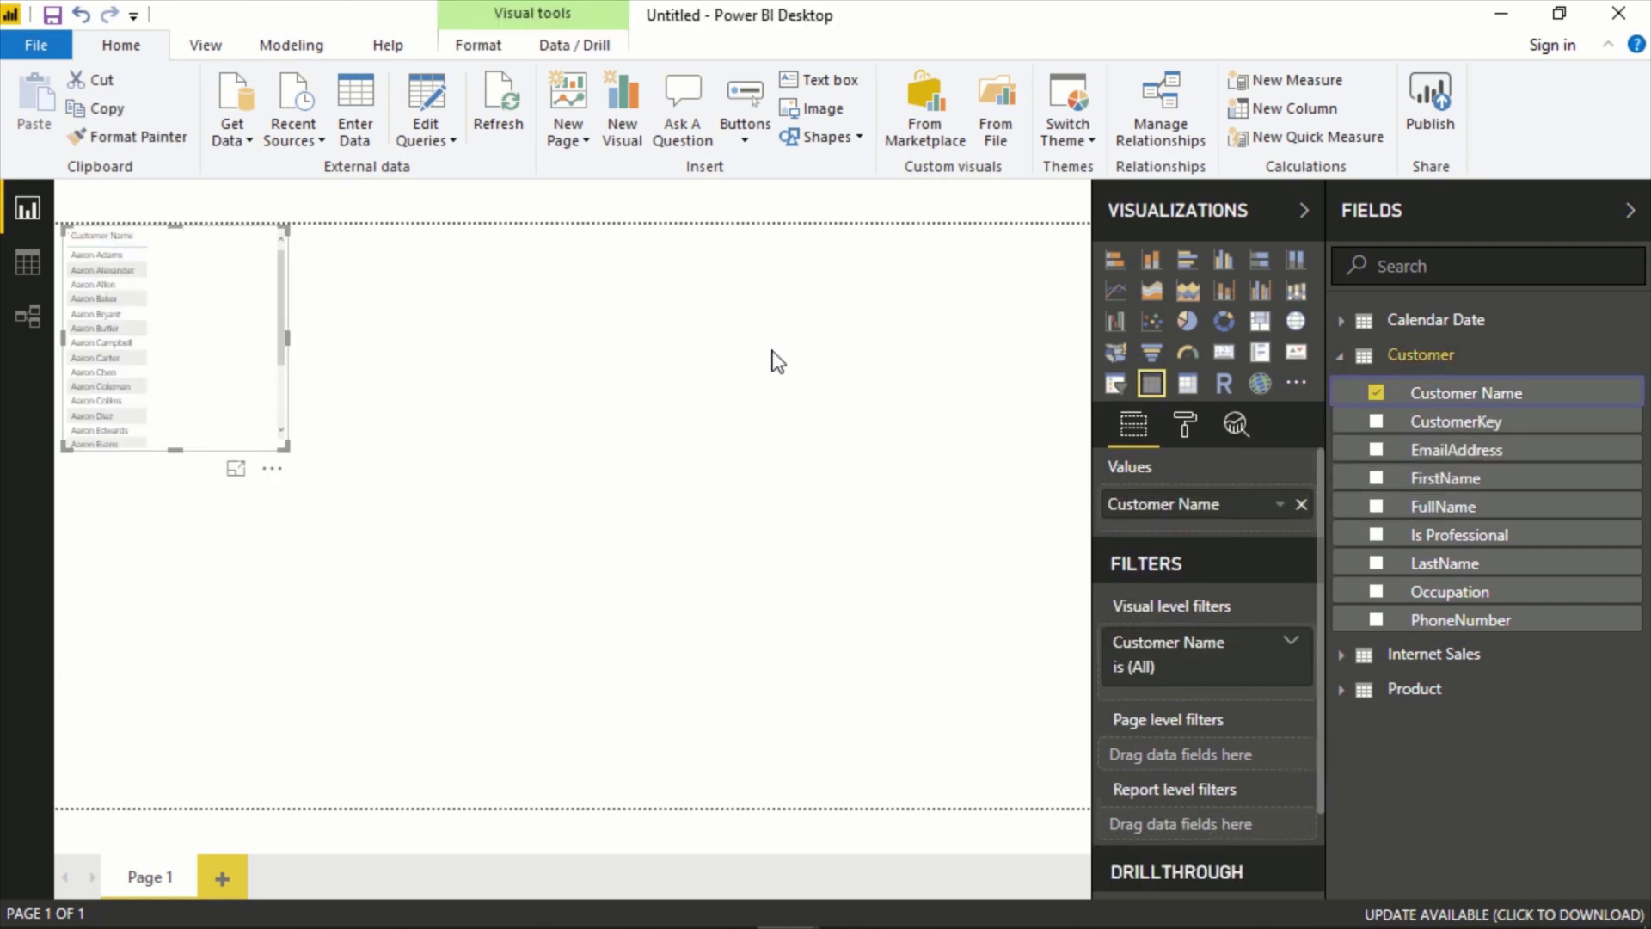
left_click_drag(280, 440, 414, 740)
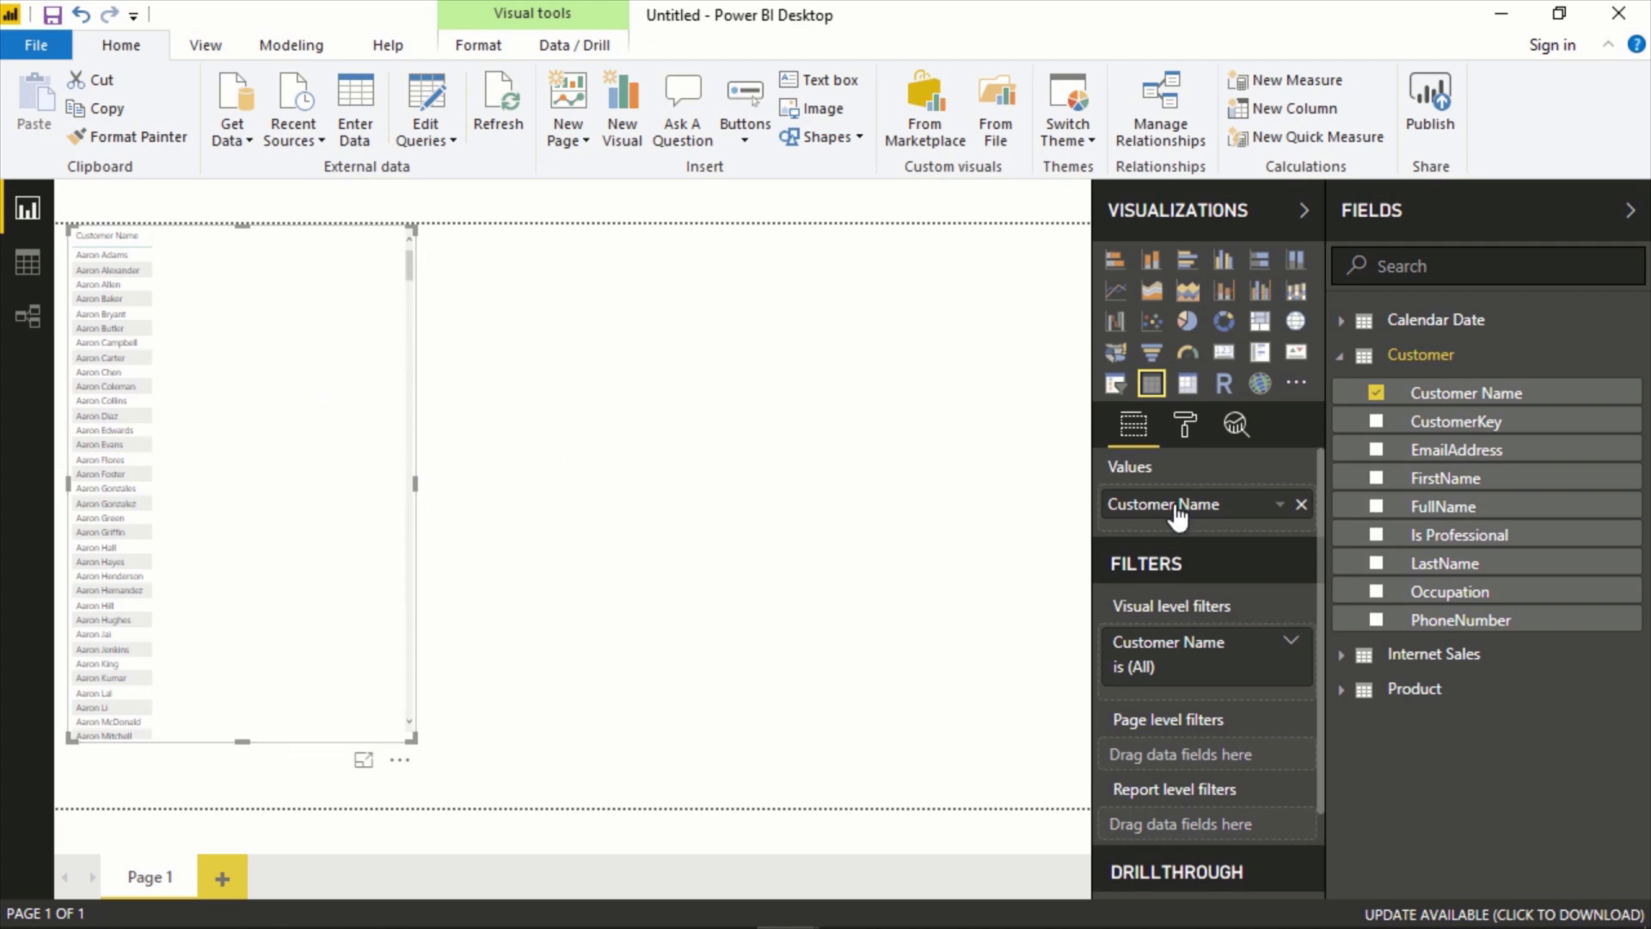
left_click(1255, 554)
left_click(1216, 615)
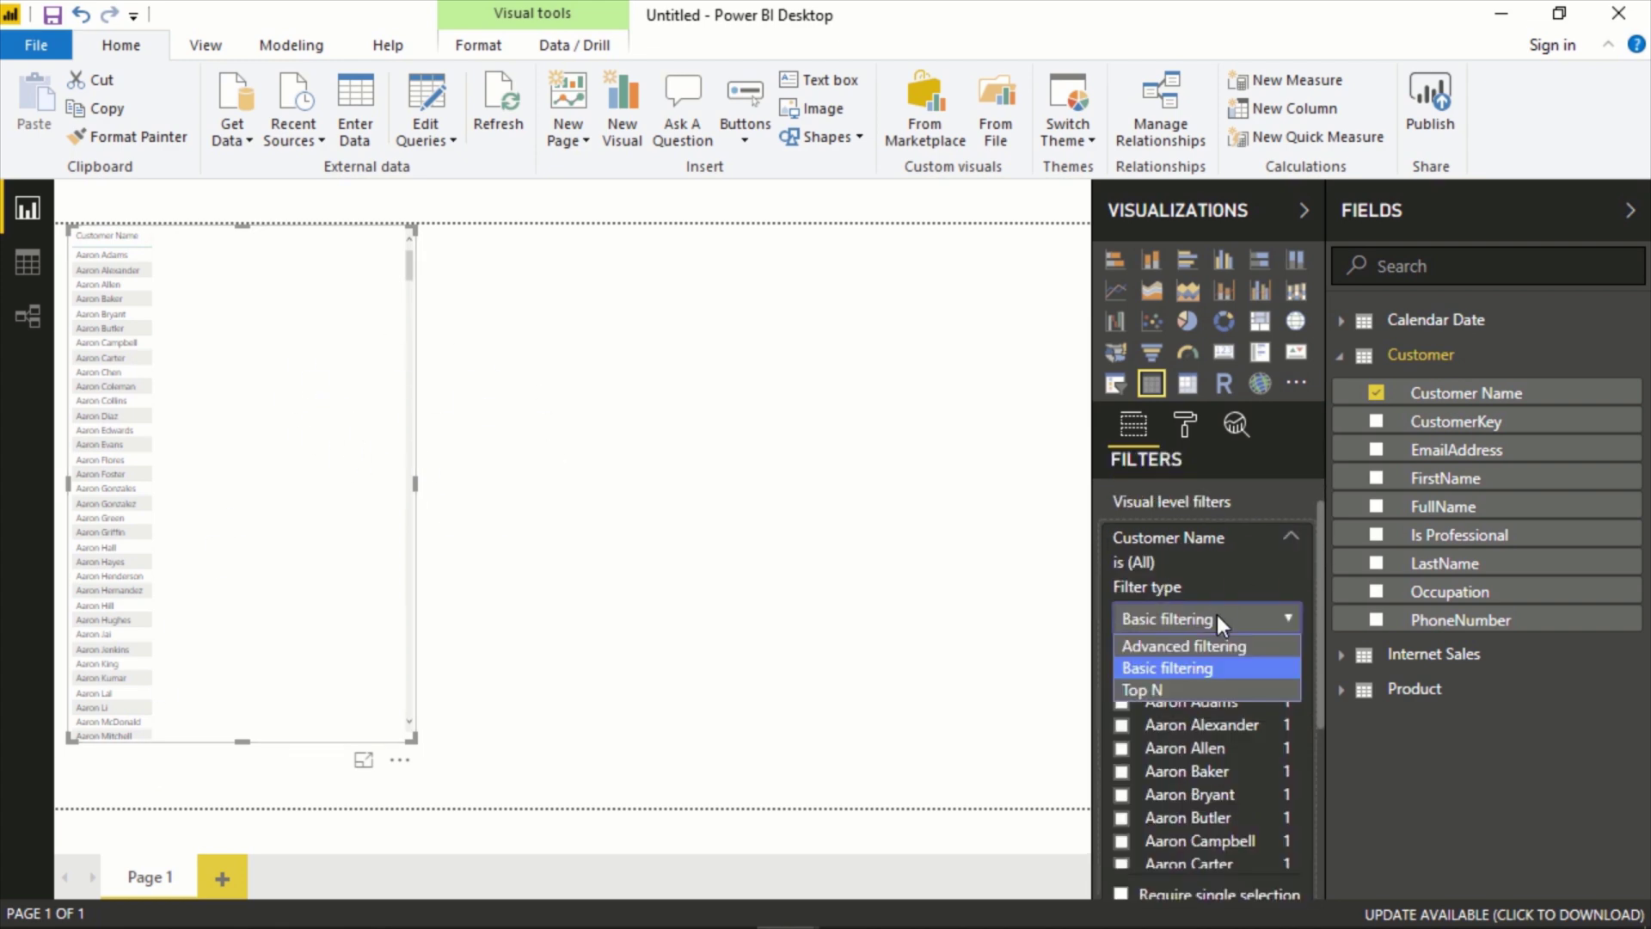
left_click(1178, 668)
left_click(1121, 702)
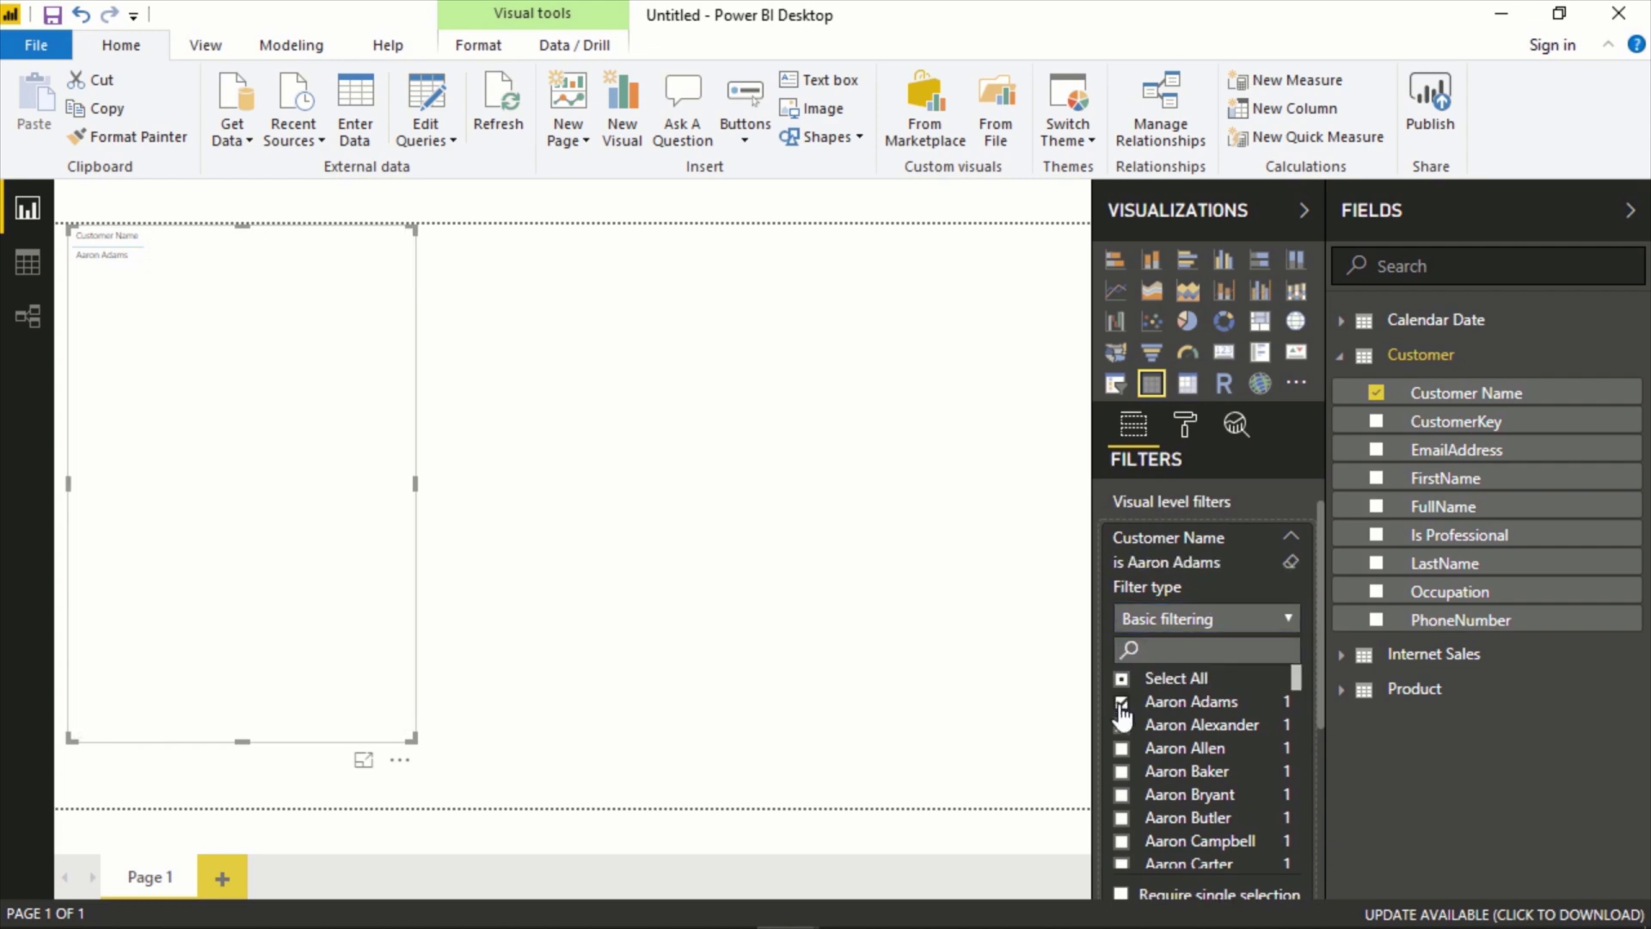
left_click(1122, 703)
scroll(1215, 668, "down", 2)
scroll(1216, 669, "up", 3)
left_click(1279, 652)
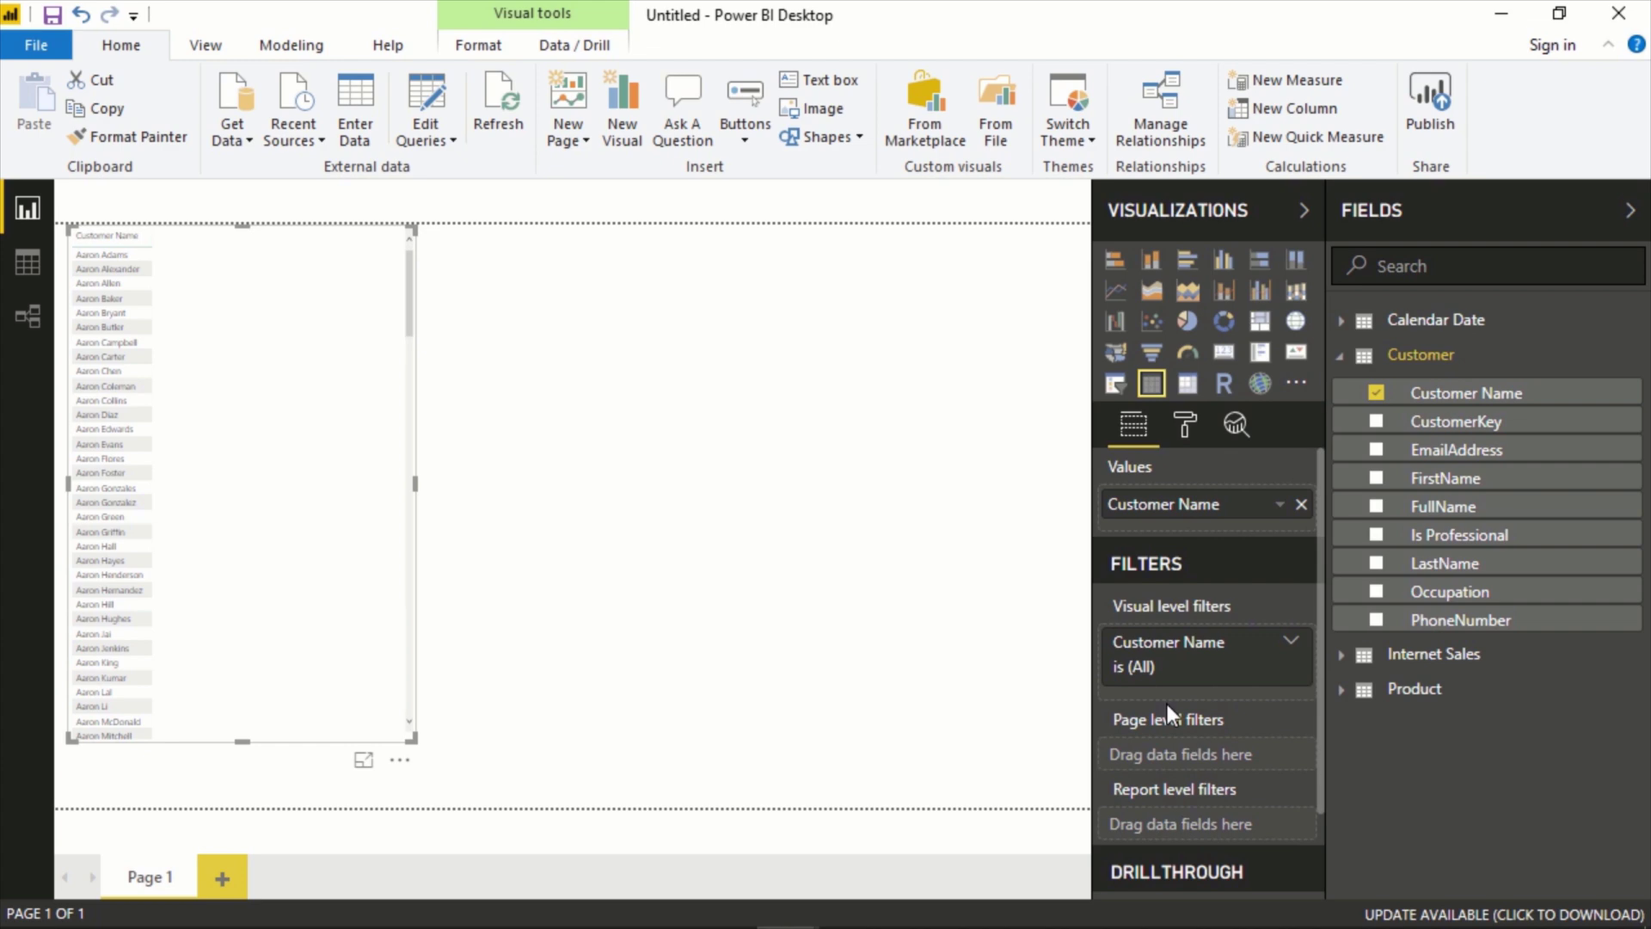
scroll(1215, 750, "down", 3)
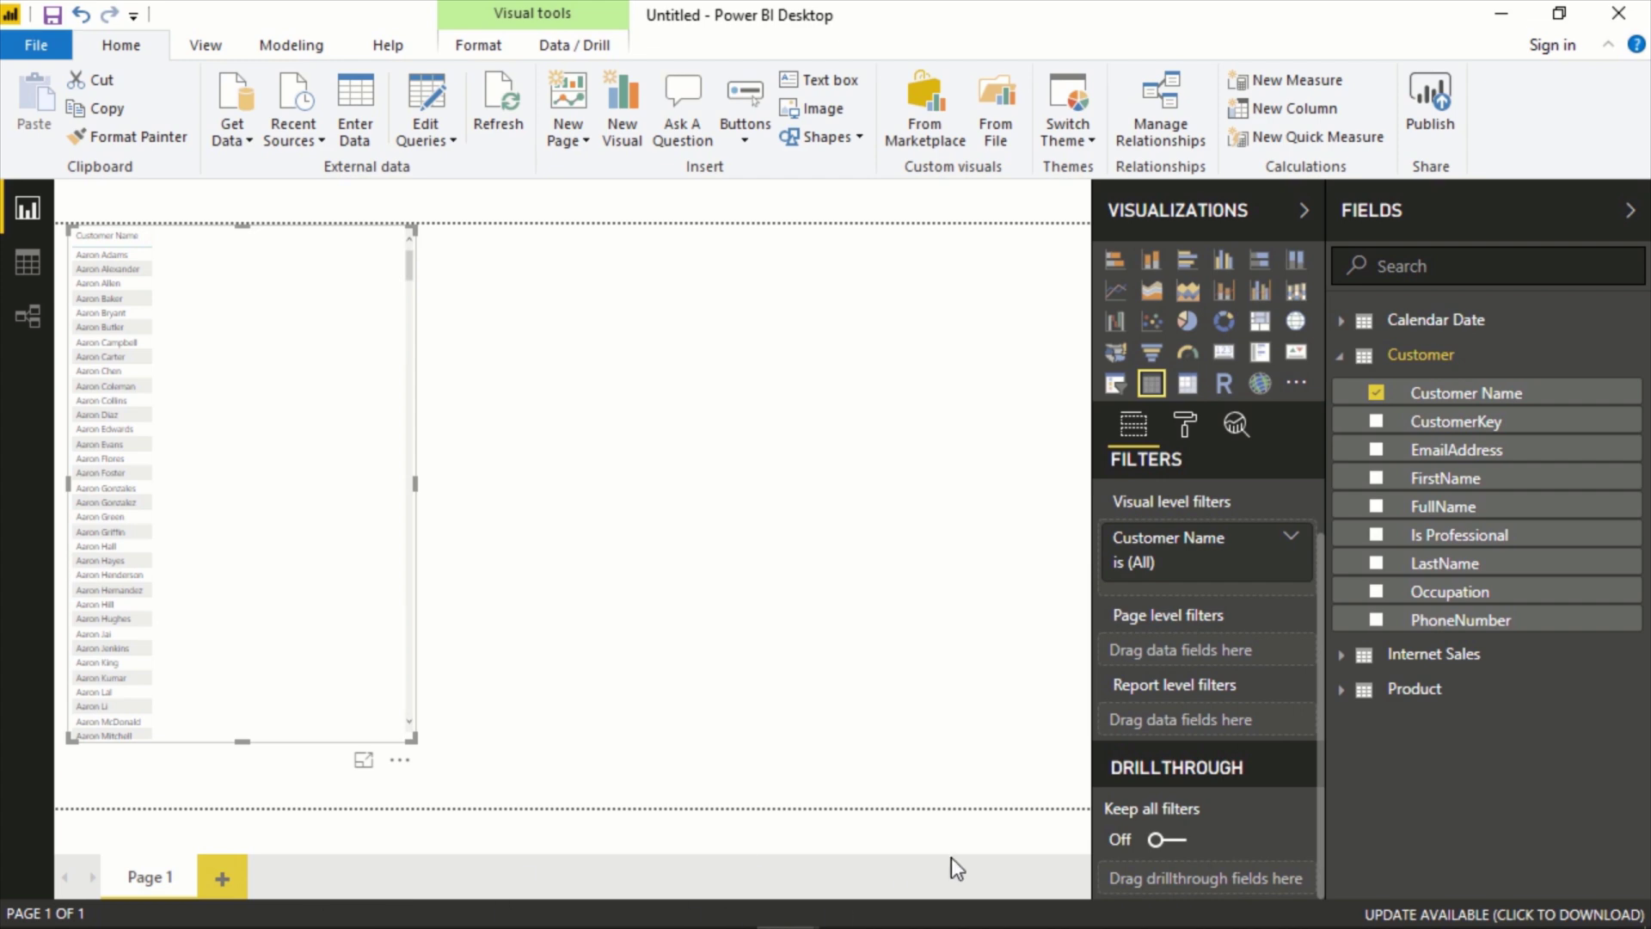
scroll(1170, 695, "up", 3)
Drag the customer table right and down on the page, with its General format settings open.
left_click(1185, 426)
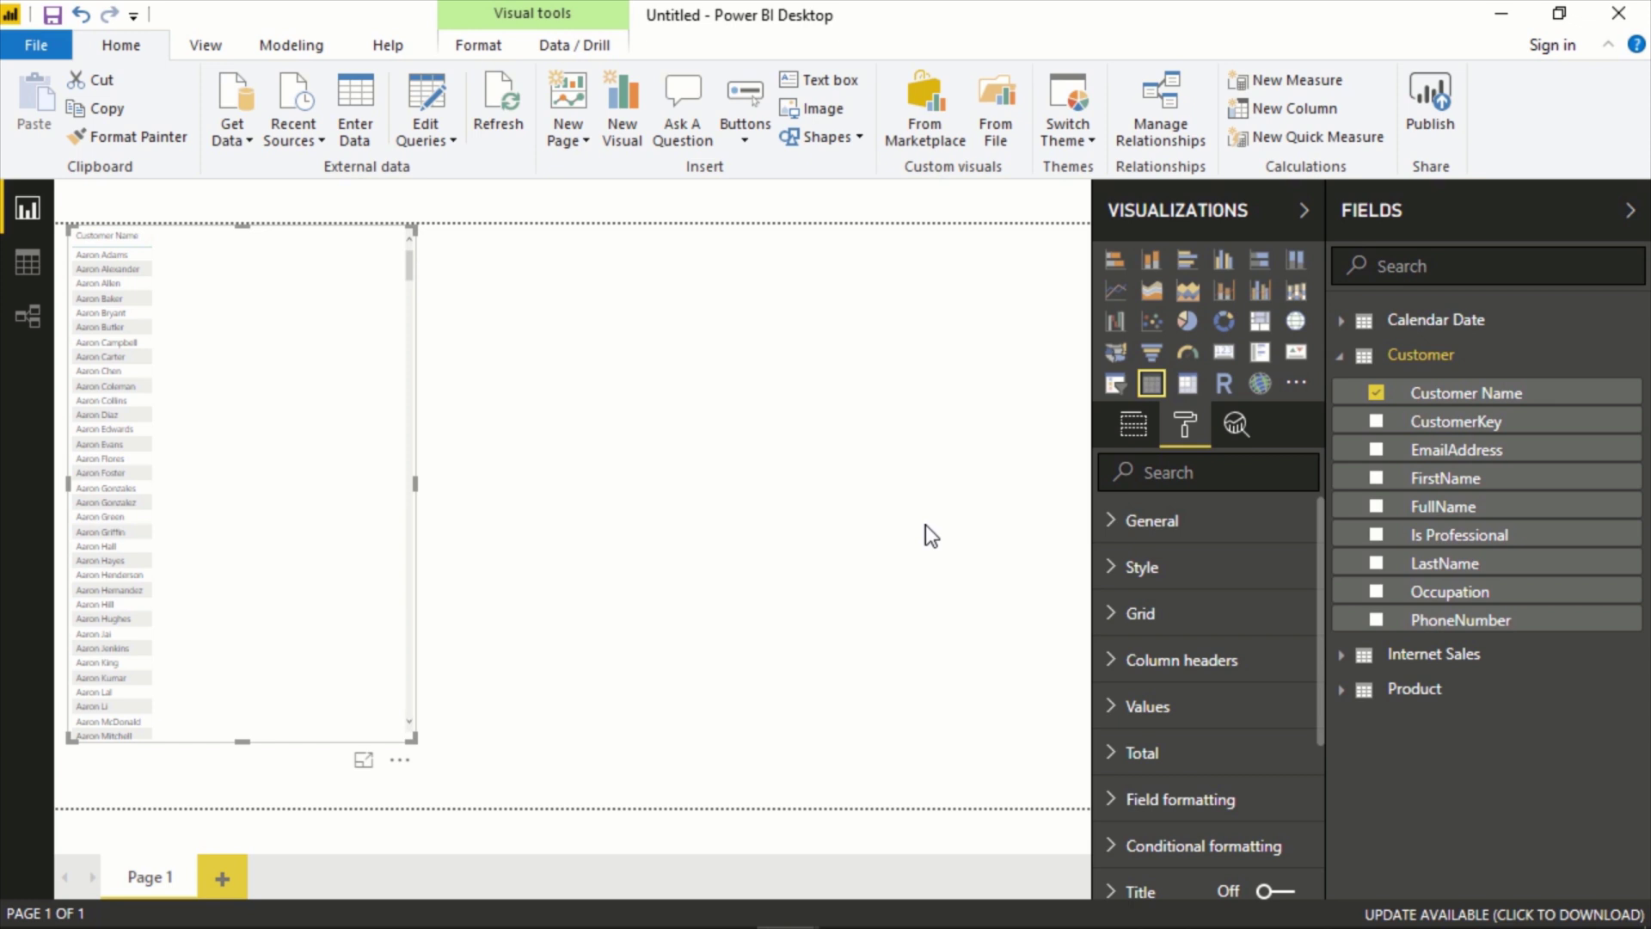
left_click(1129, 523)
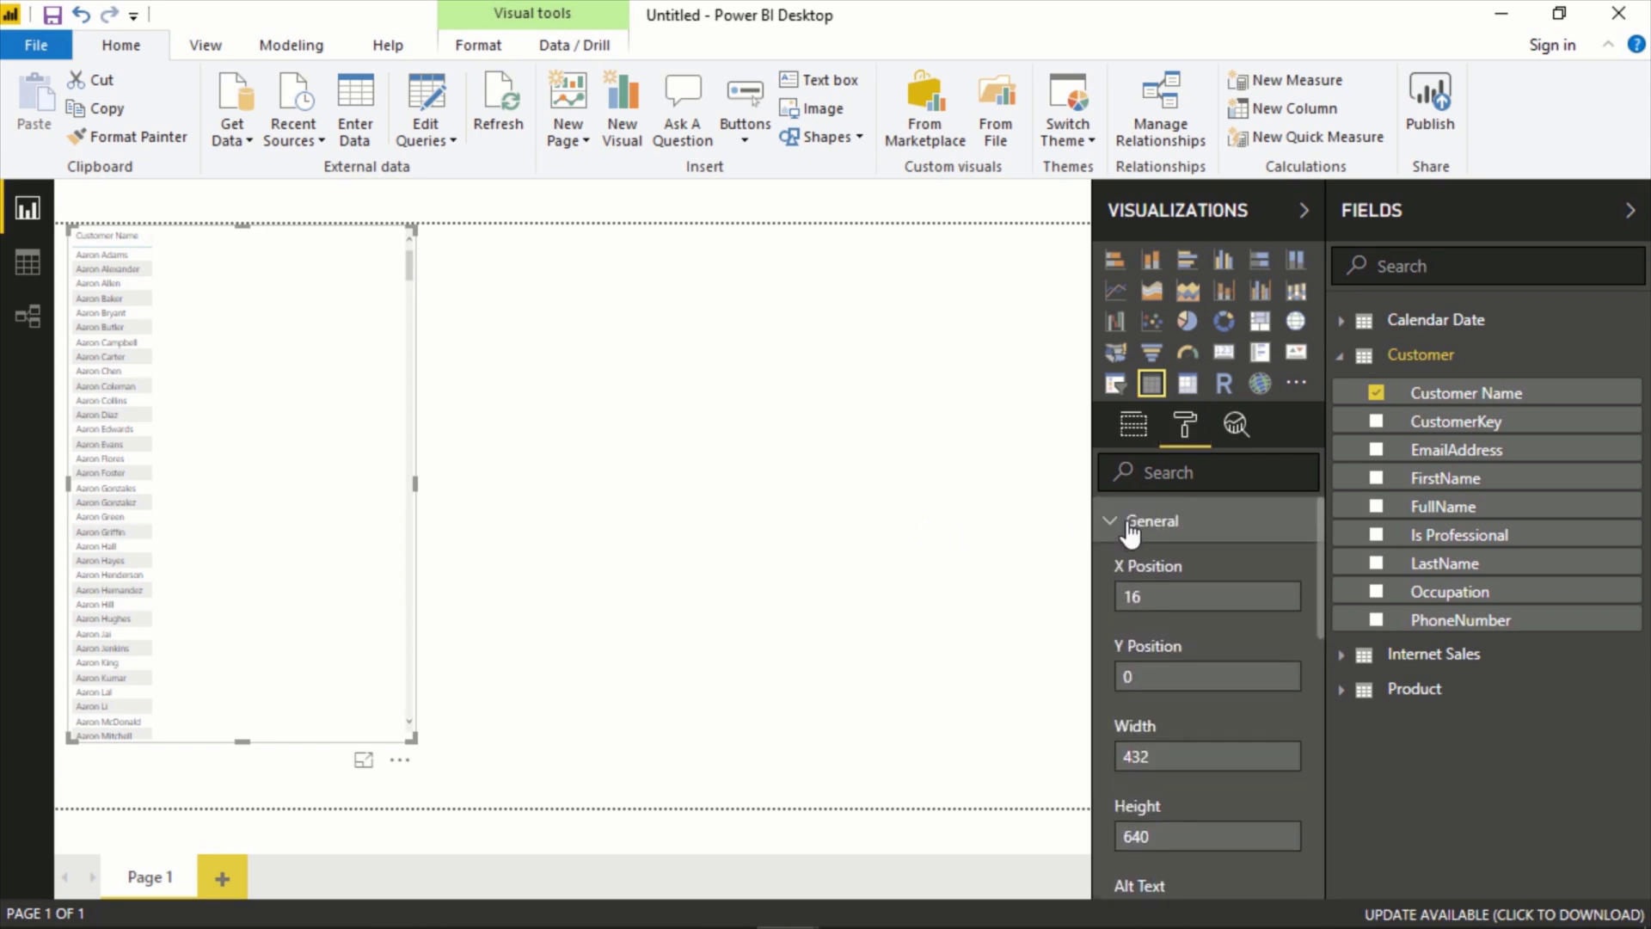
left_click_drag(361, 520, 571, 551)
left_click_drag(433, 544, 496, 544)
Set the table's X position to 250, leaving Y at 32.
left_click(1204, 596)
type("528")
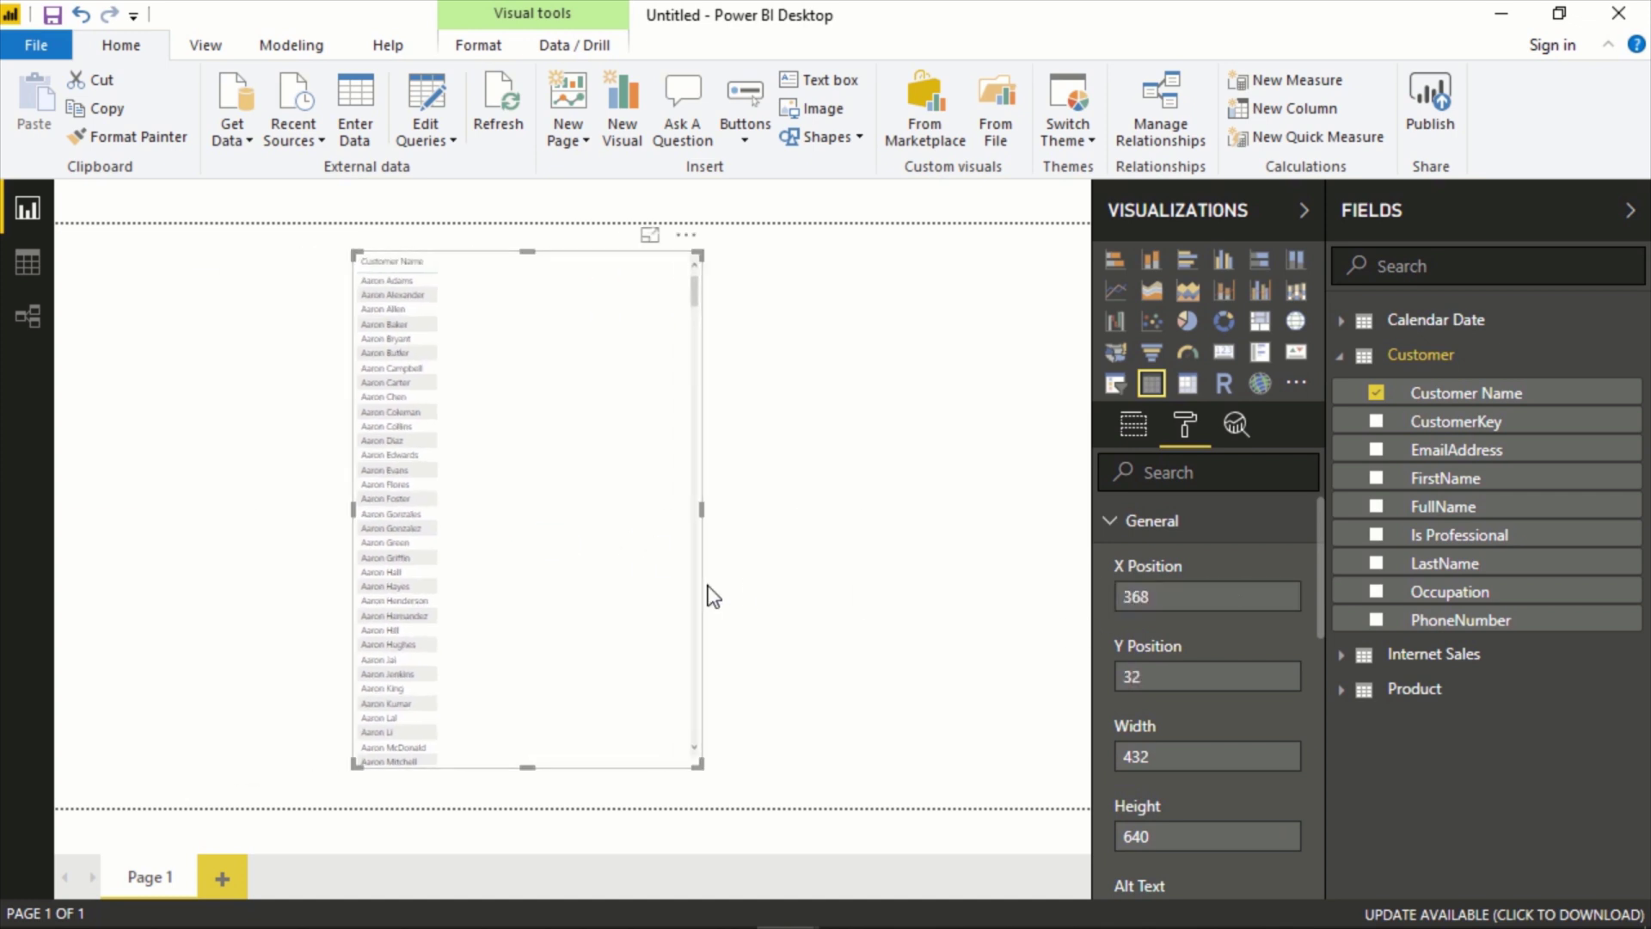
key("Return")
left_click_drag(1171, 596, 1121, 597)
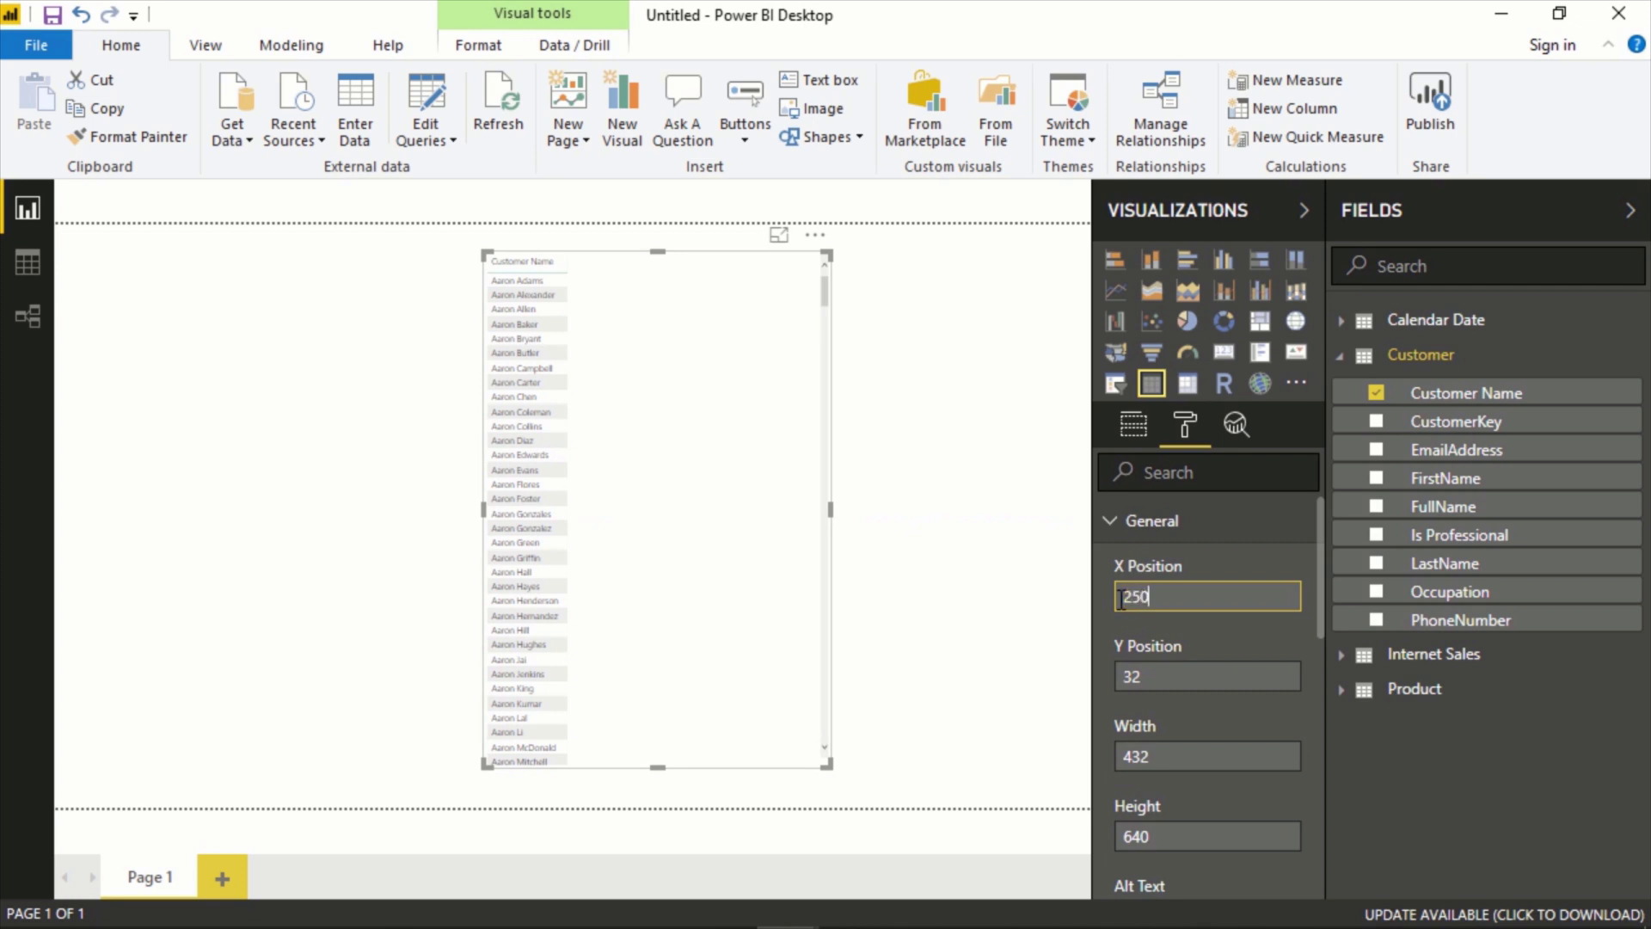
type("250")
key("Return")
key("Tab")
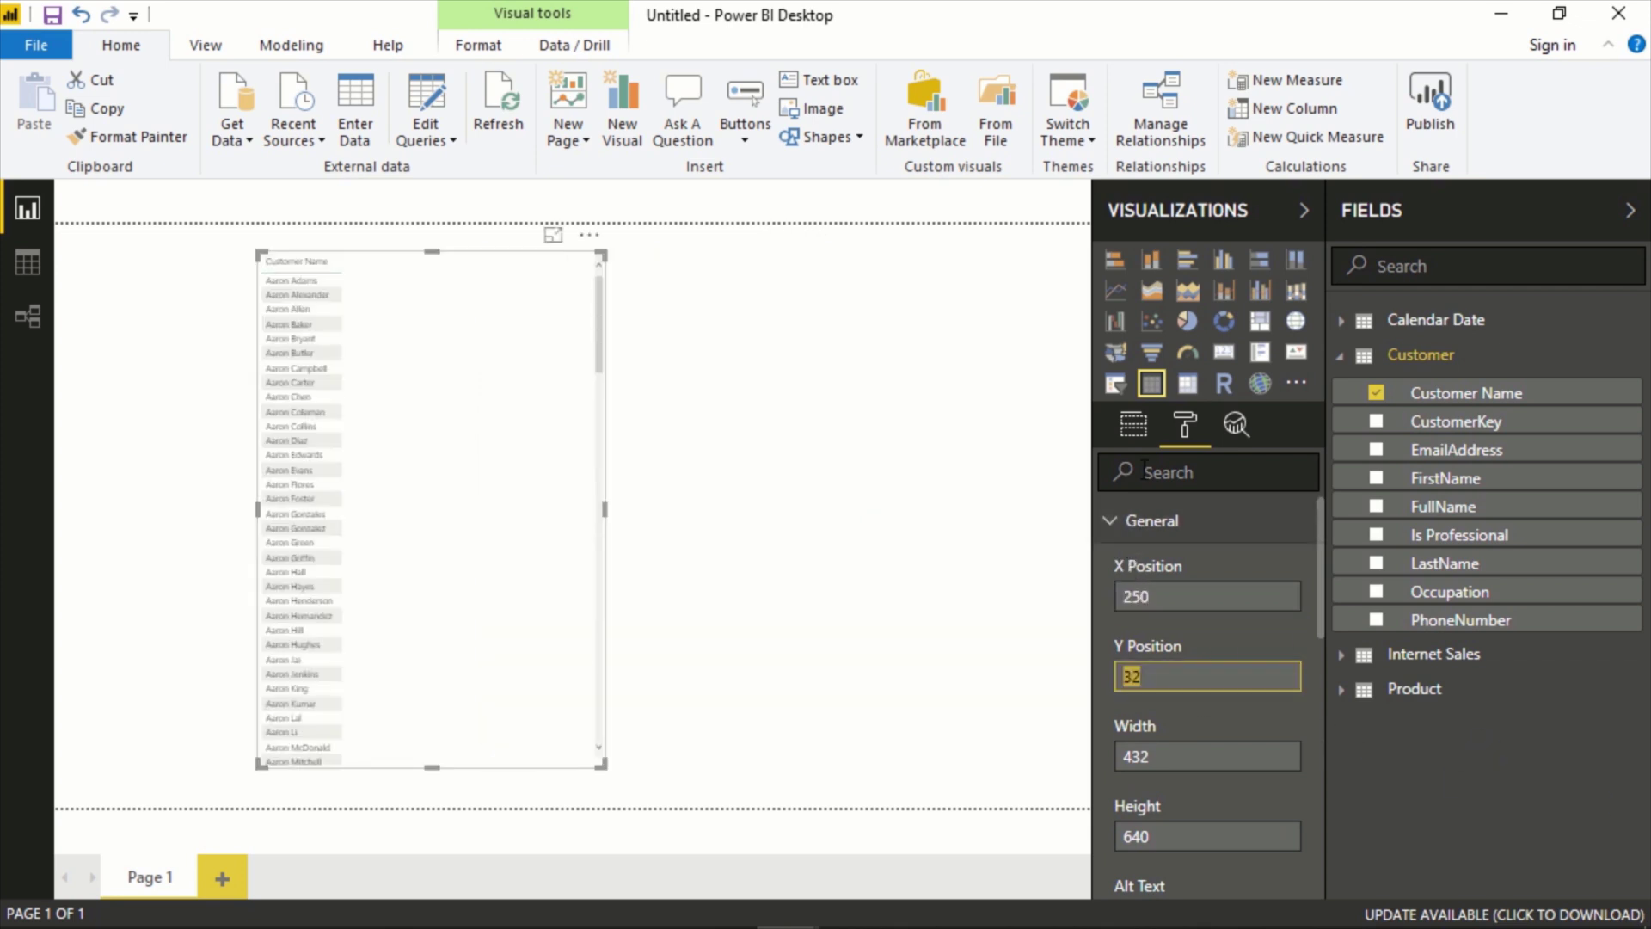
left_click(1127, 520)
left_click(1204, 642)
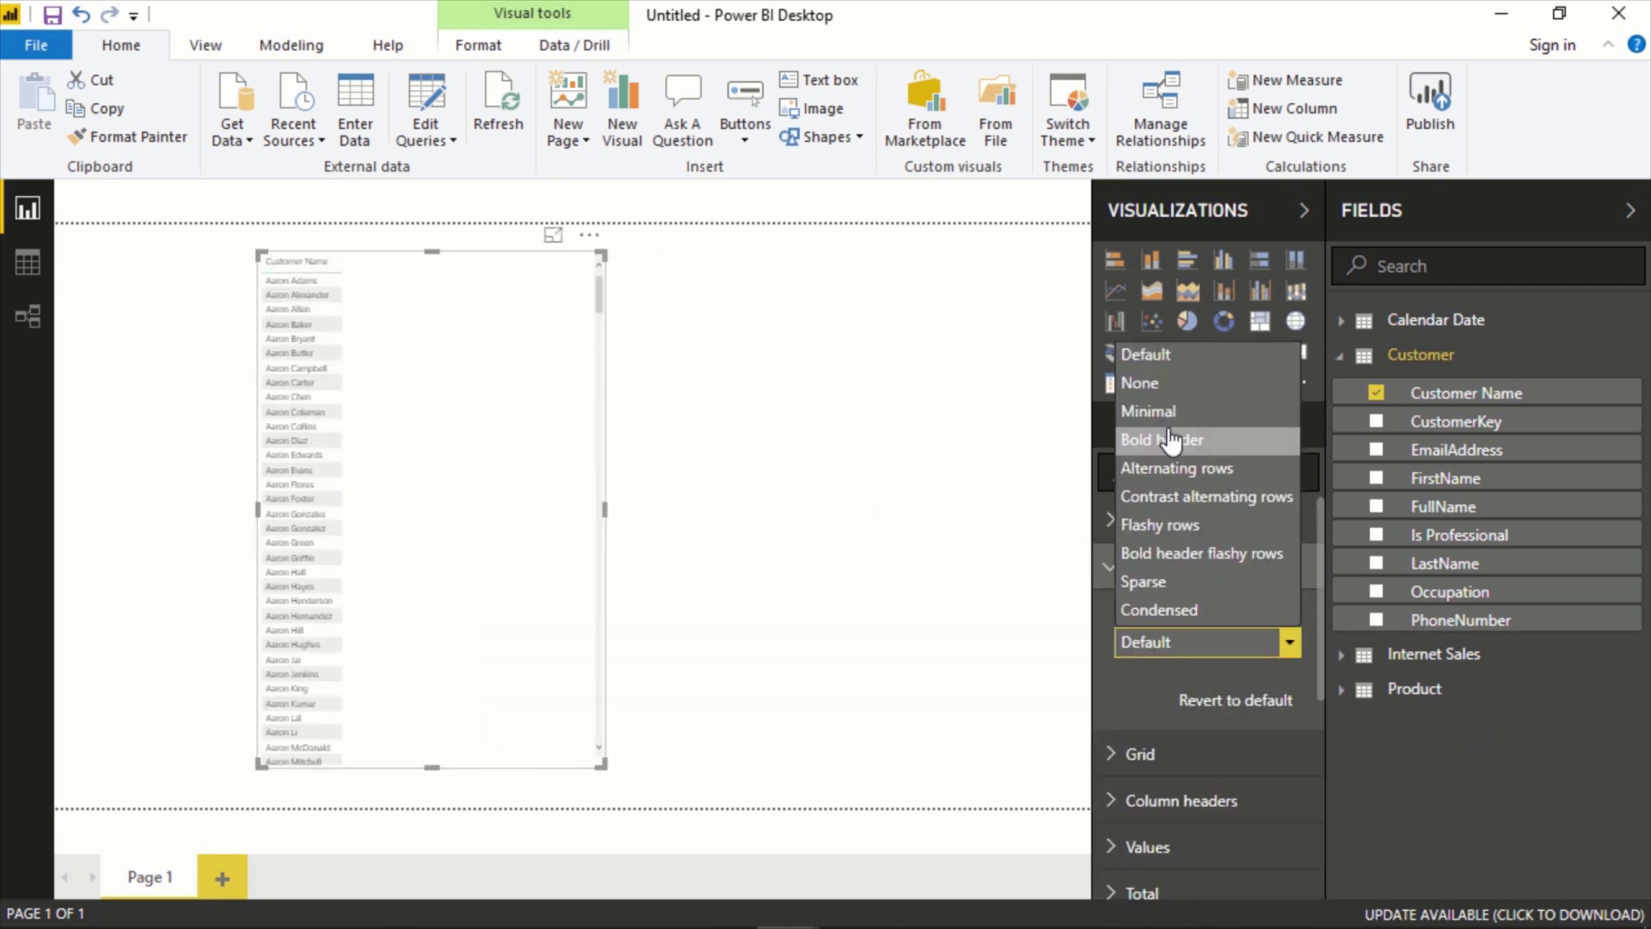
Apply the Bold header table style, after briefly trying Minimal.
left_click(1189, 678)
left_click(1204, 641)
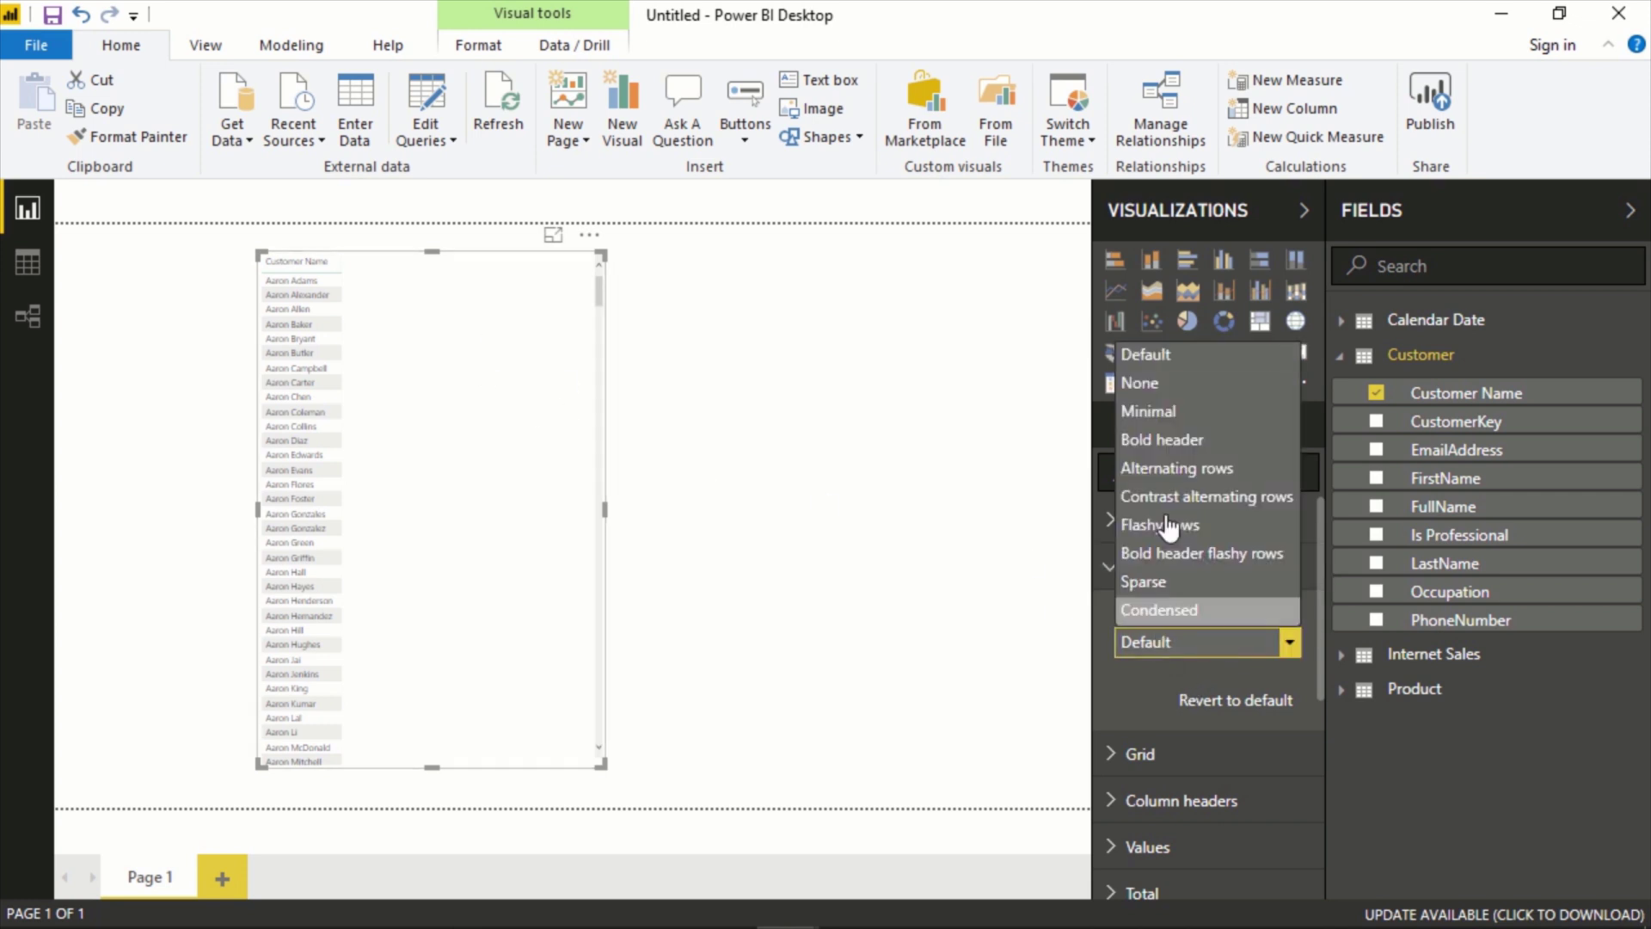
left_click(1161, 413)
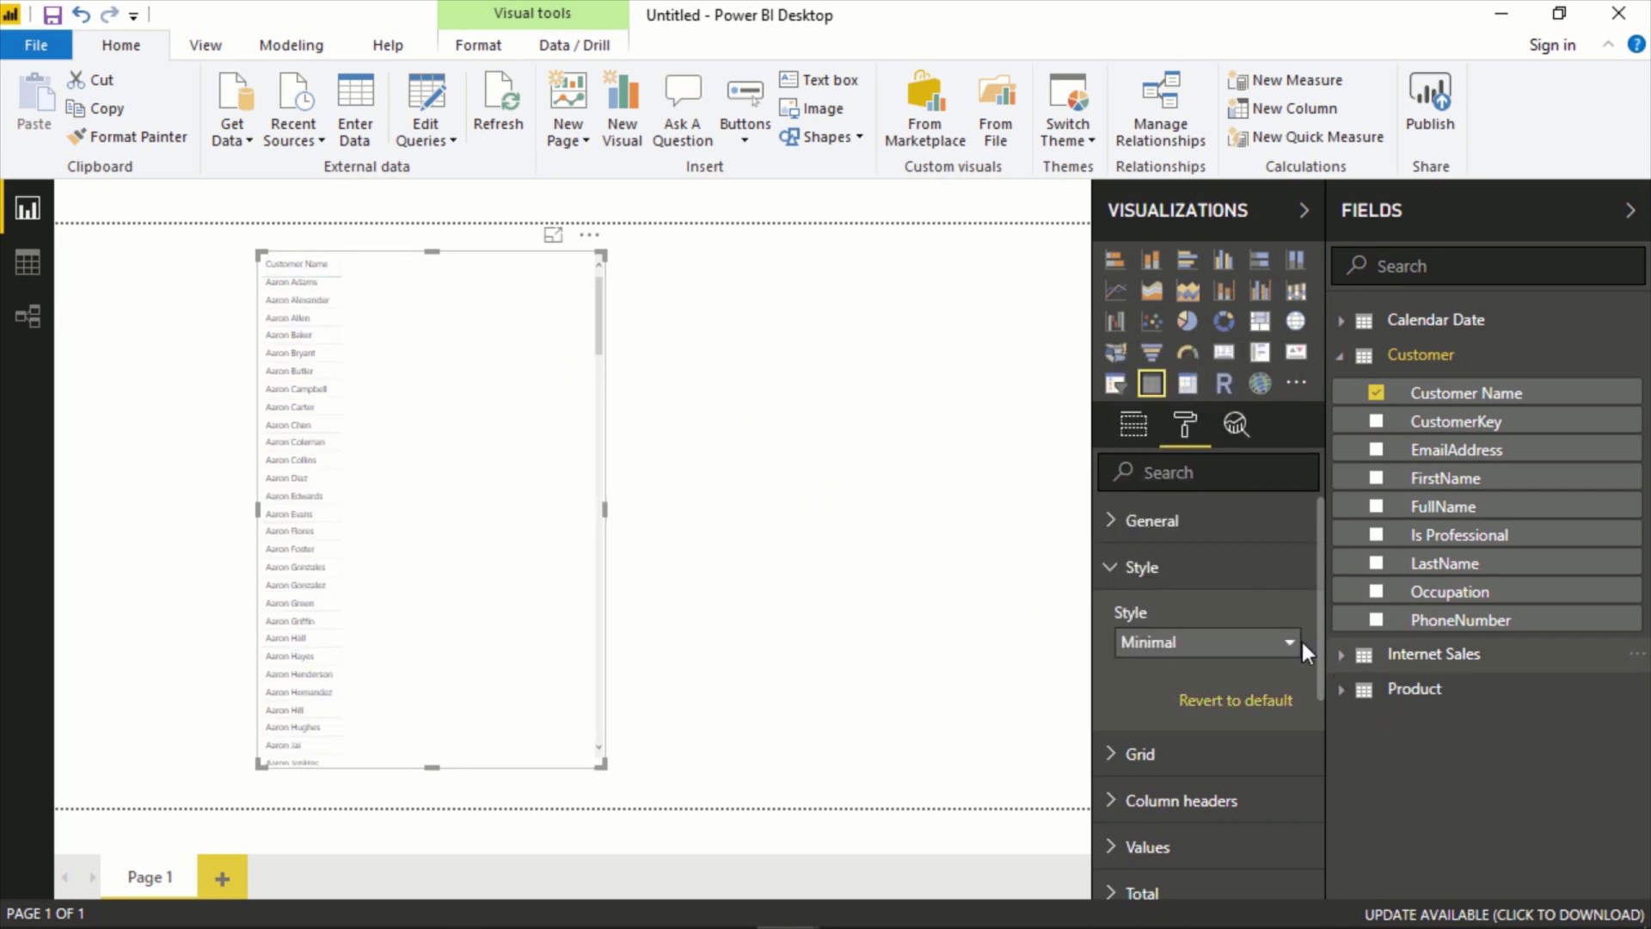
left_click(1290, 641)
left_click(1185, 441)
Inspect the table's grid settings without changing them.
left_click(1140, 754)
scroll(1175, 648, "down", 3)
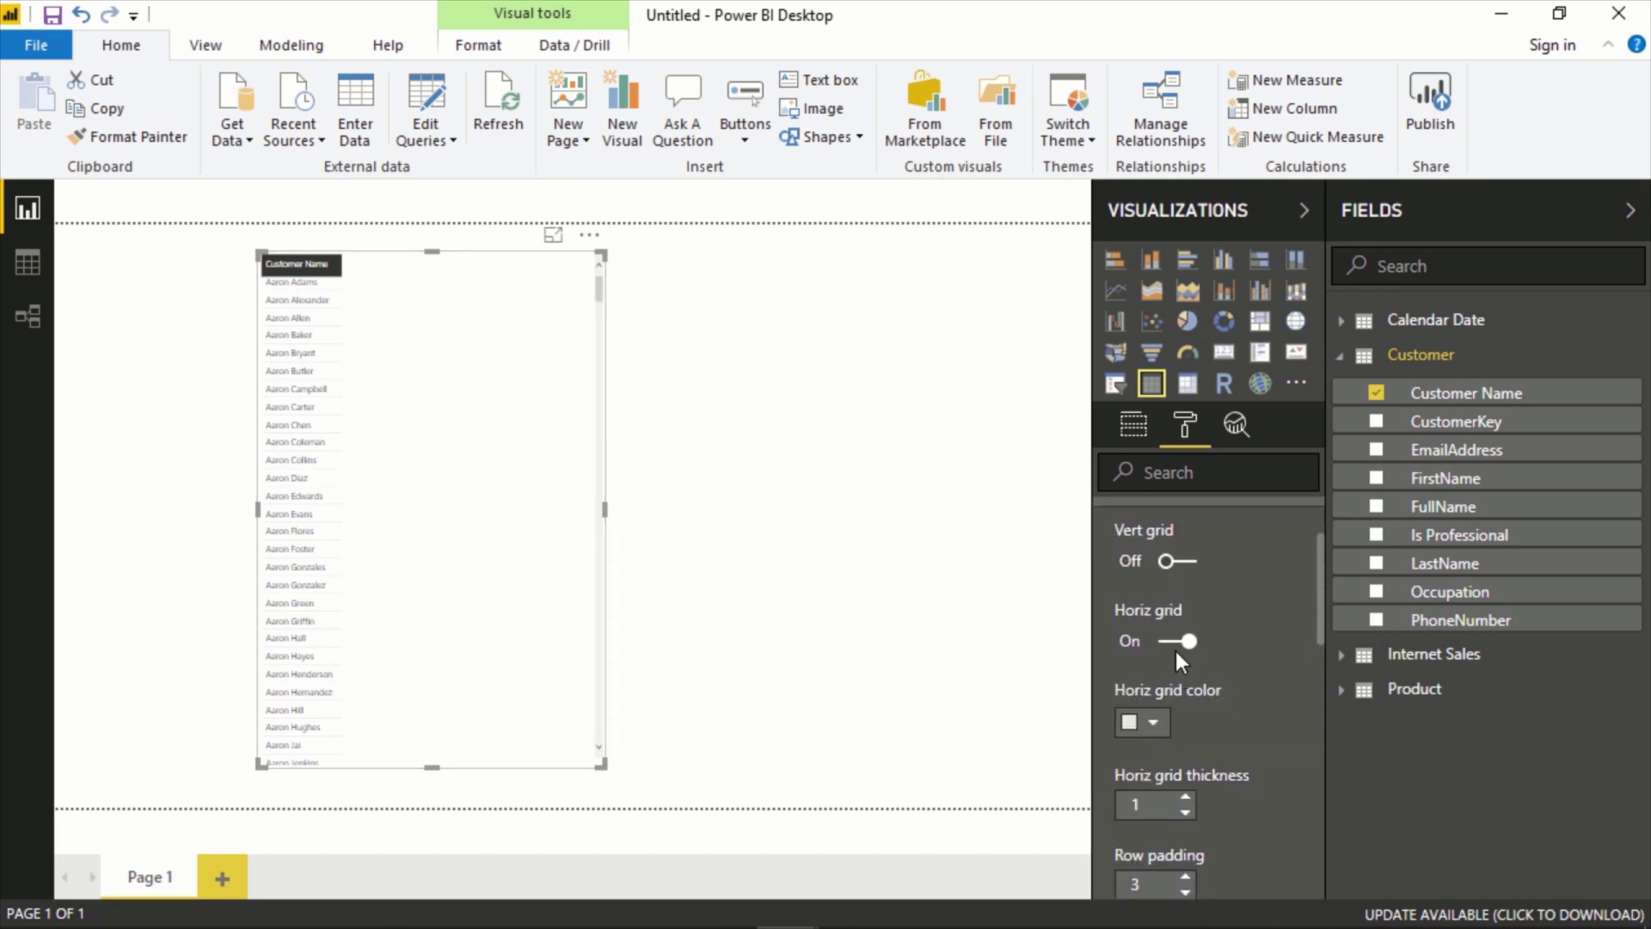
scroll(1186, 568, "up", 2)
left_click(1189, 614)
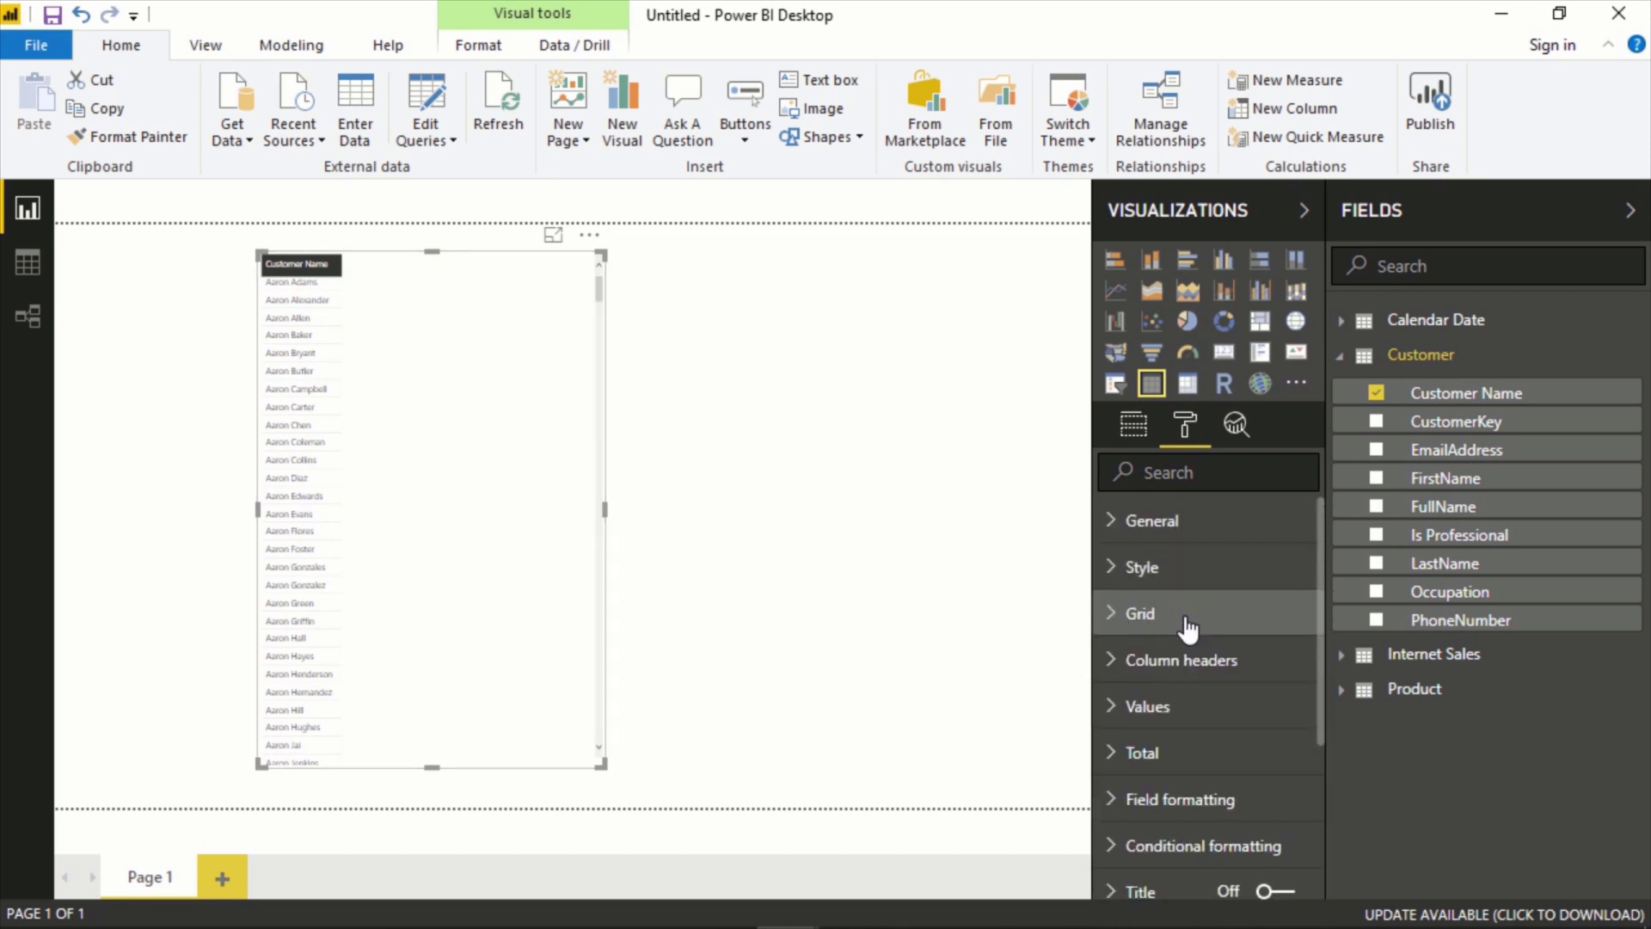
Give the column headers a Top only outline.
left_click(1181, 662)
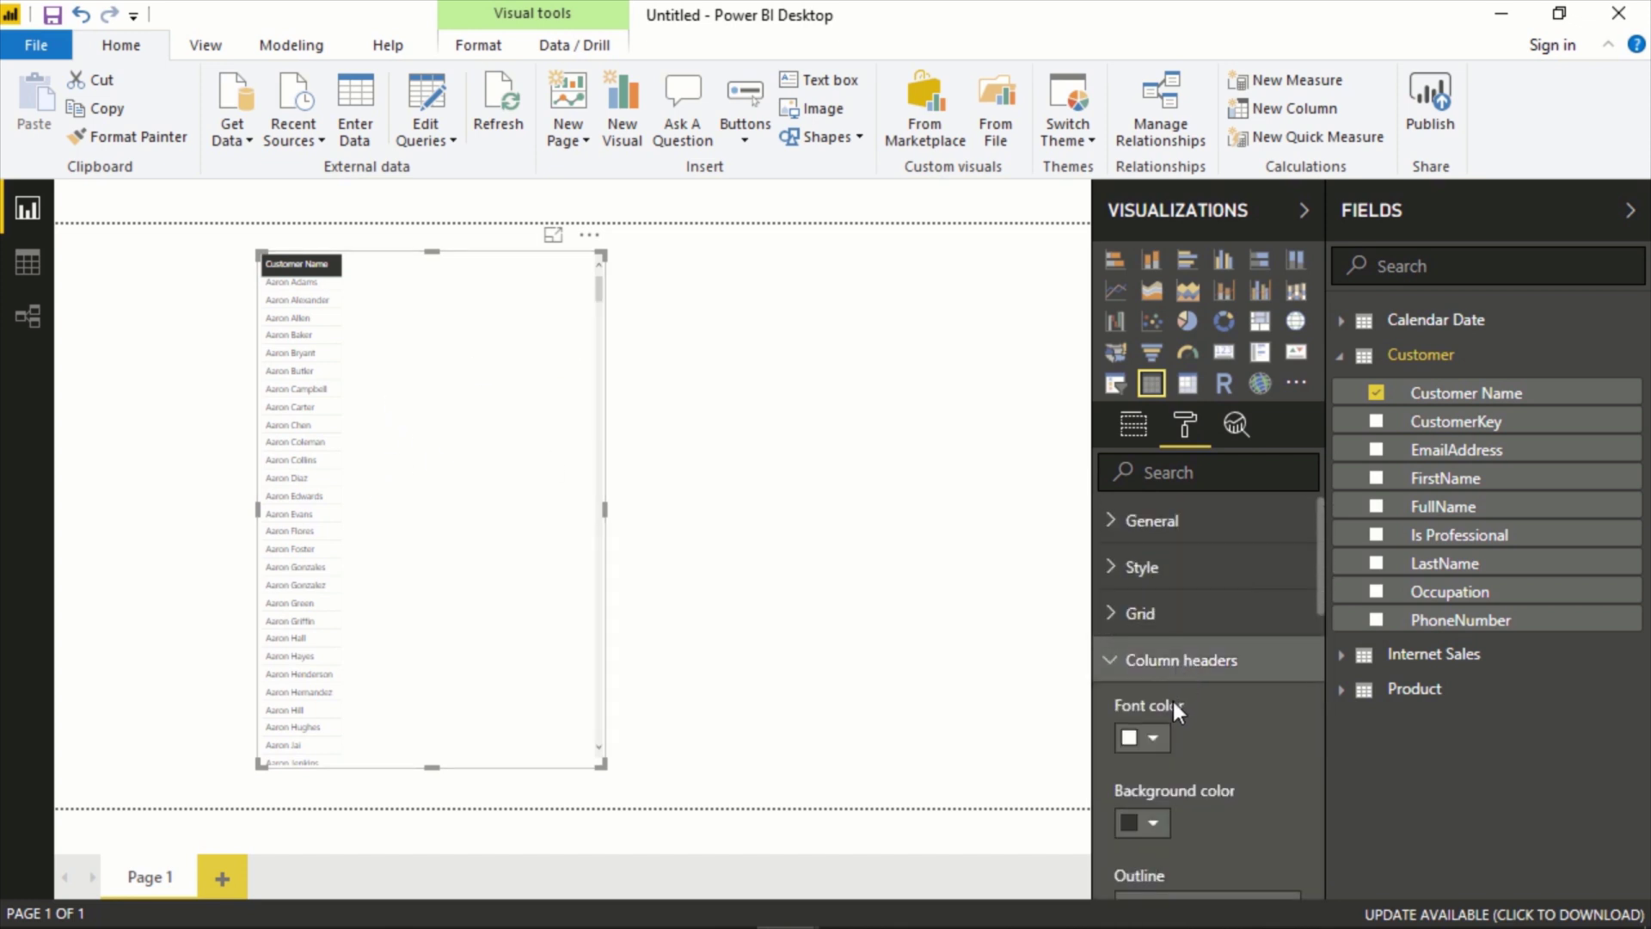
scroll(1166, 723, "down", 2)
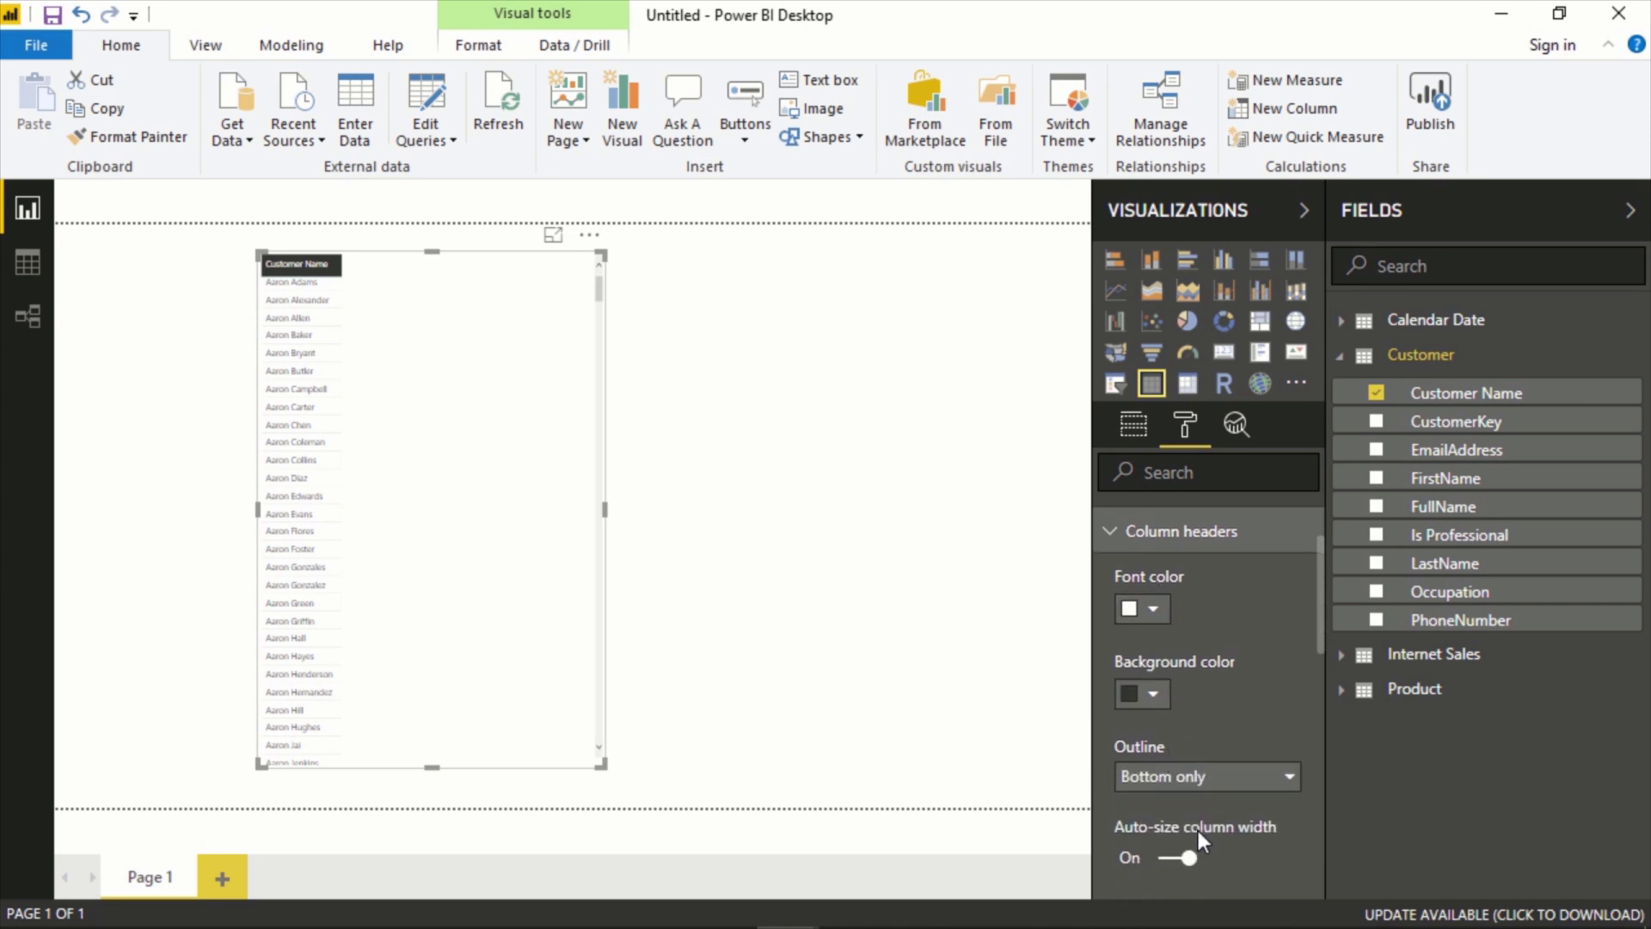
scroll(1195, 817, "down", 2)
left_click(1190, 651)
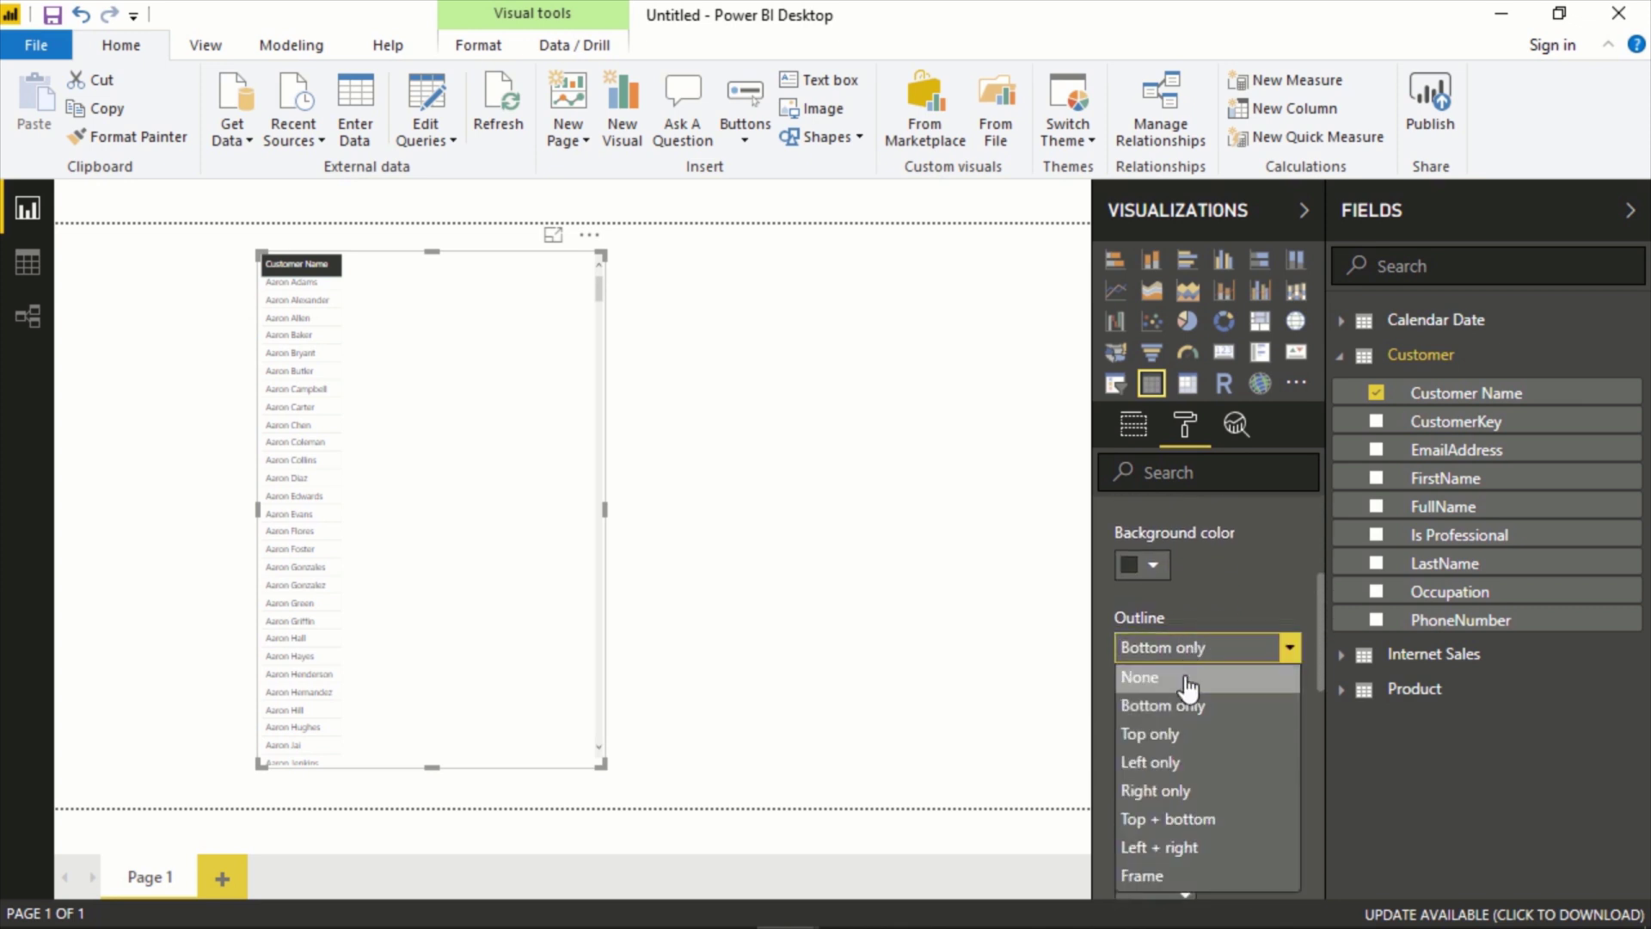
left_click(1186, 676)
left_click(1187, 654)
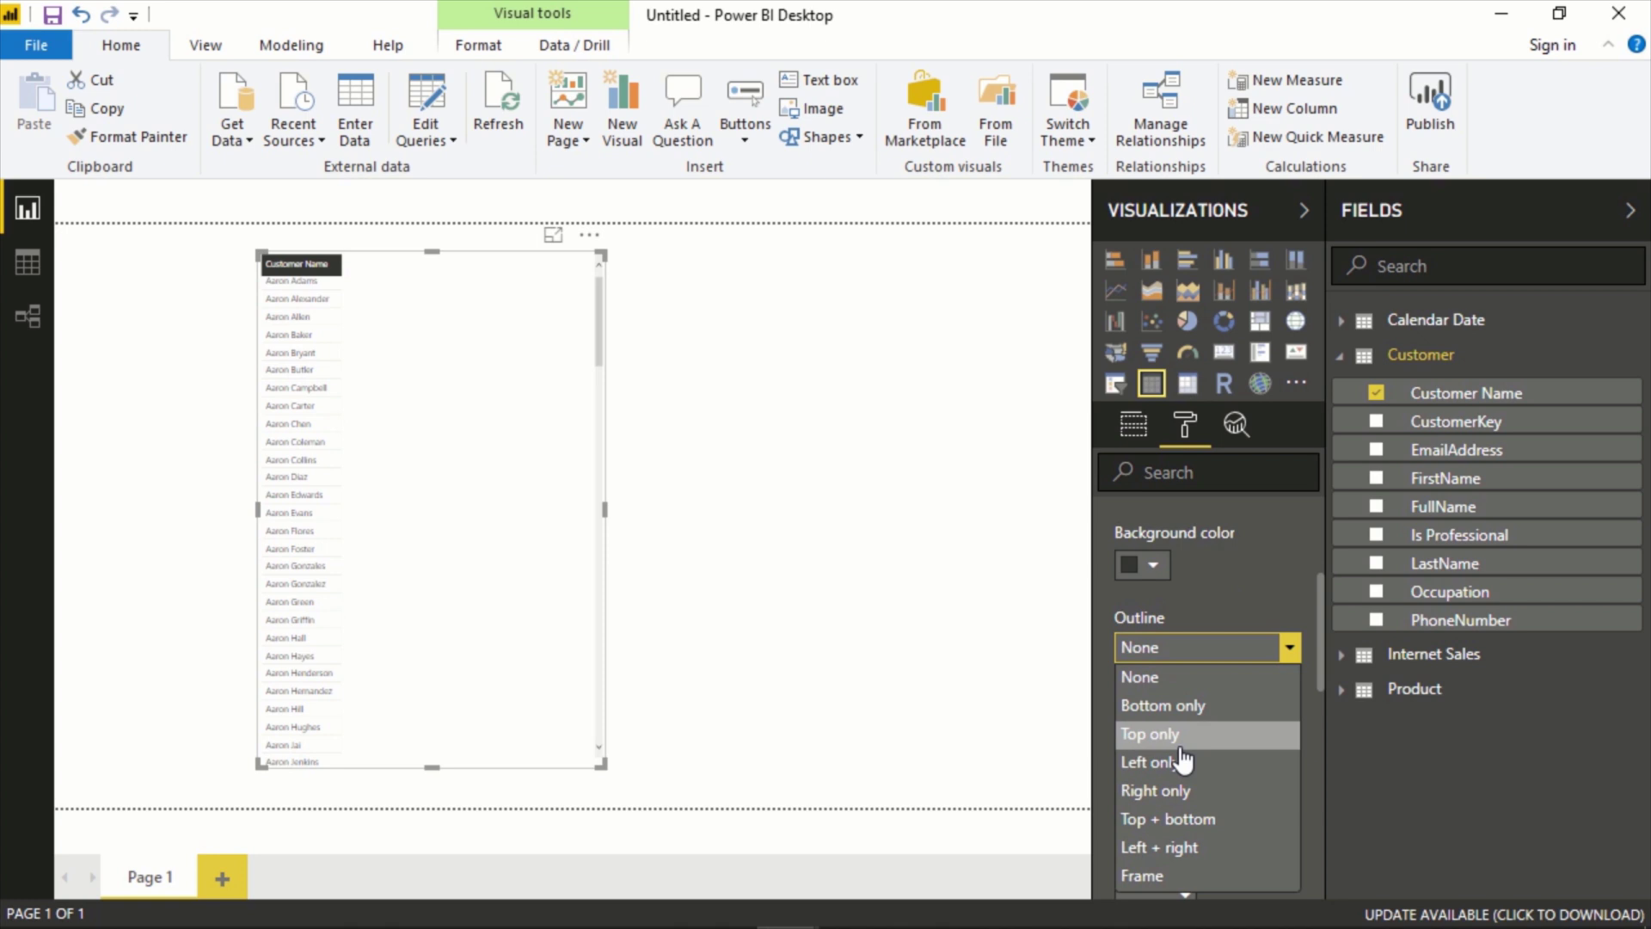
left_click(1178, 733)
scroll(1184, 714, "down", 3)
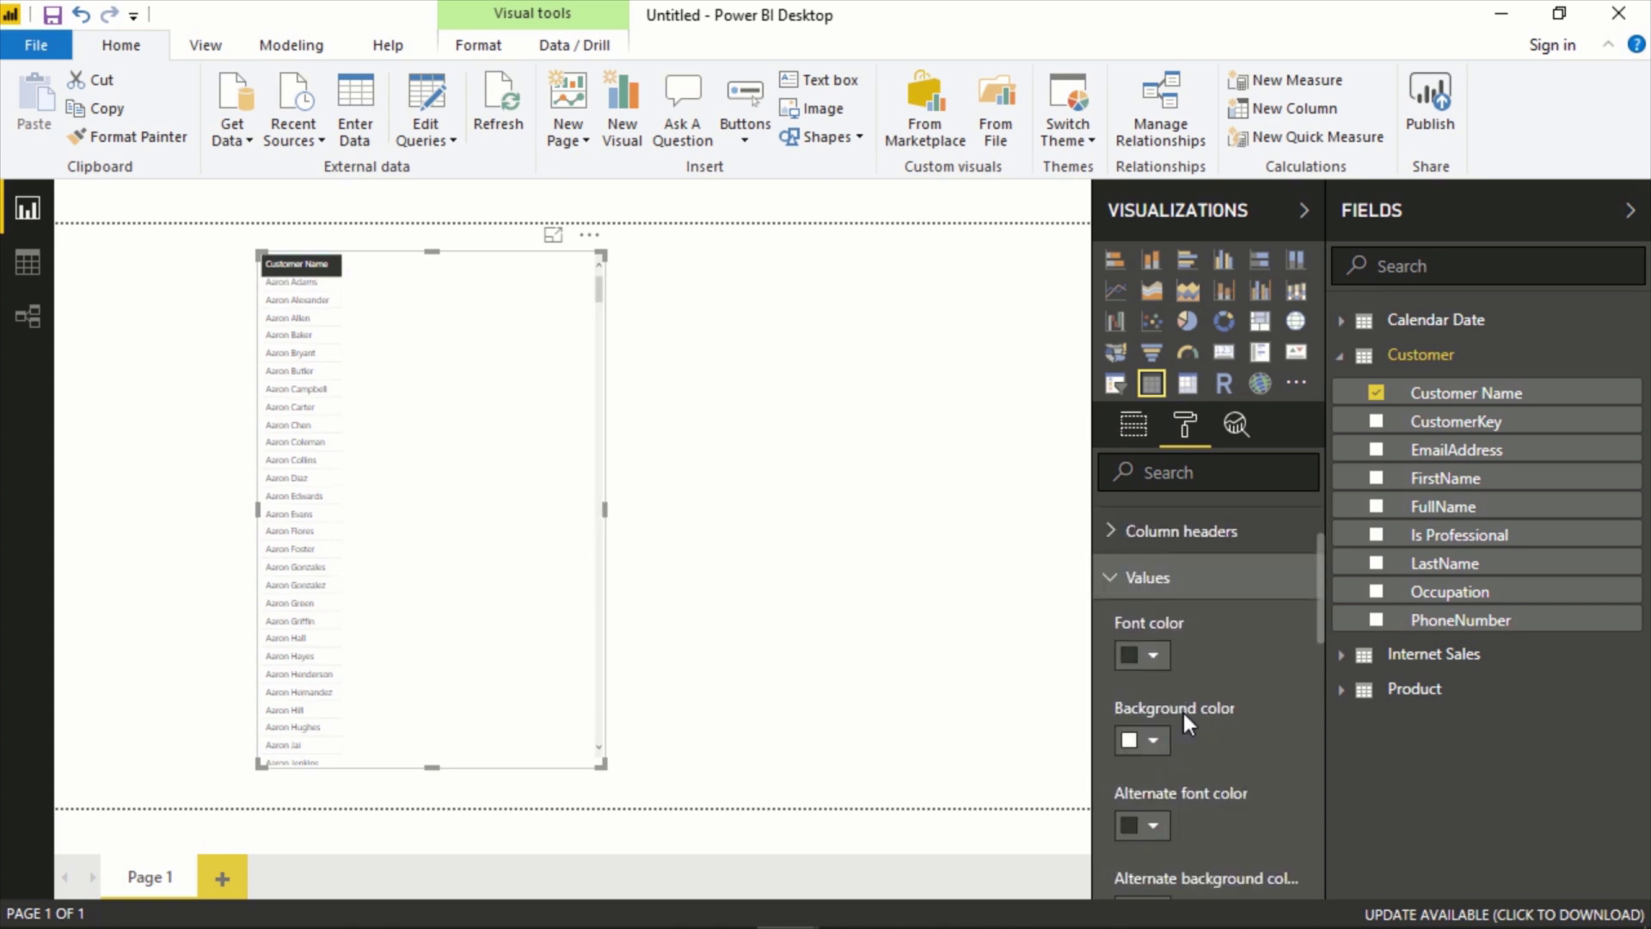
left_click(1196, 587)
scroll(1183, 594, "down", 2)
left_click(1169, 654)
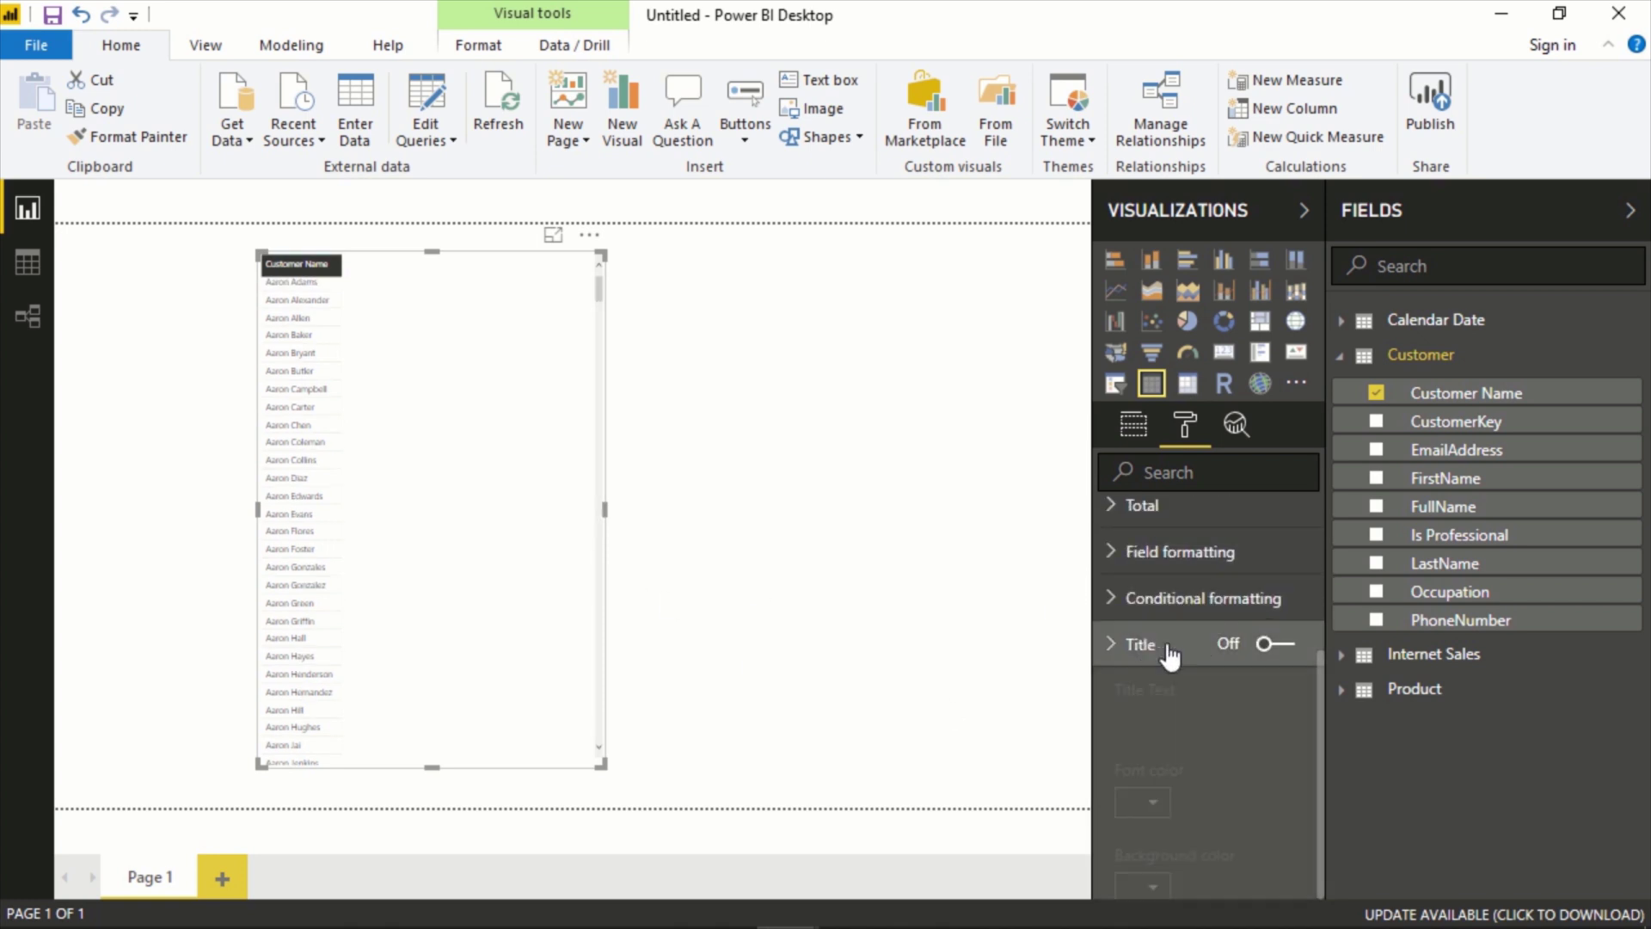
Turn on the table title and enter 'Customer Names' as its text.
left_click(1273, 643)
left_click(1176, 712)
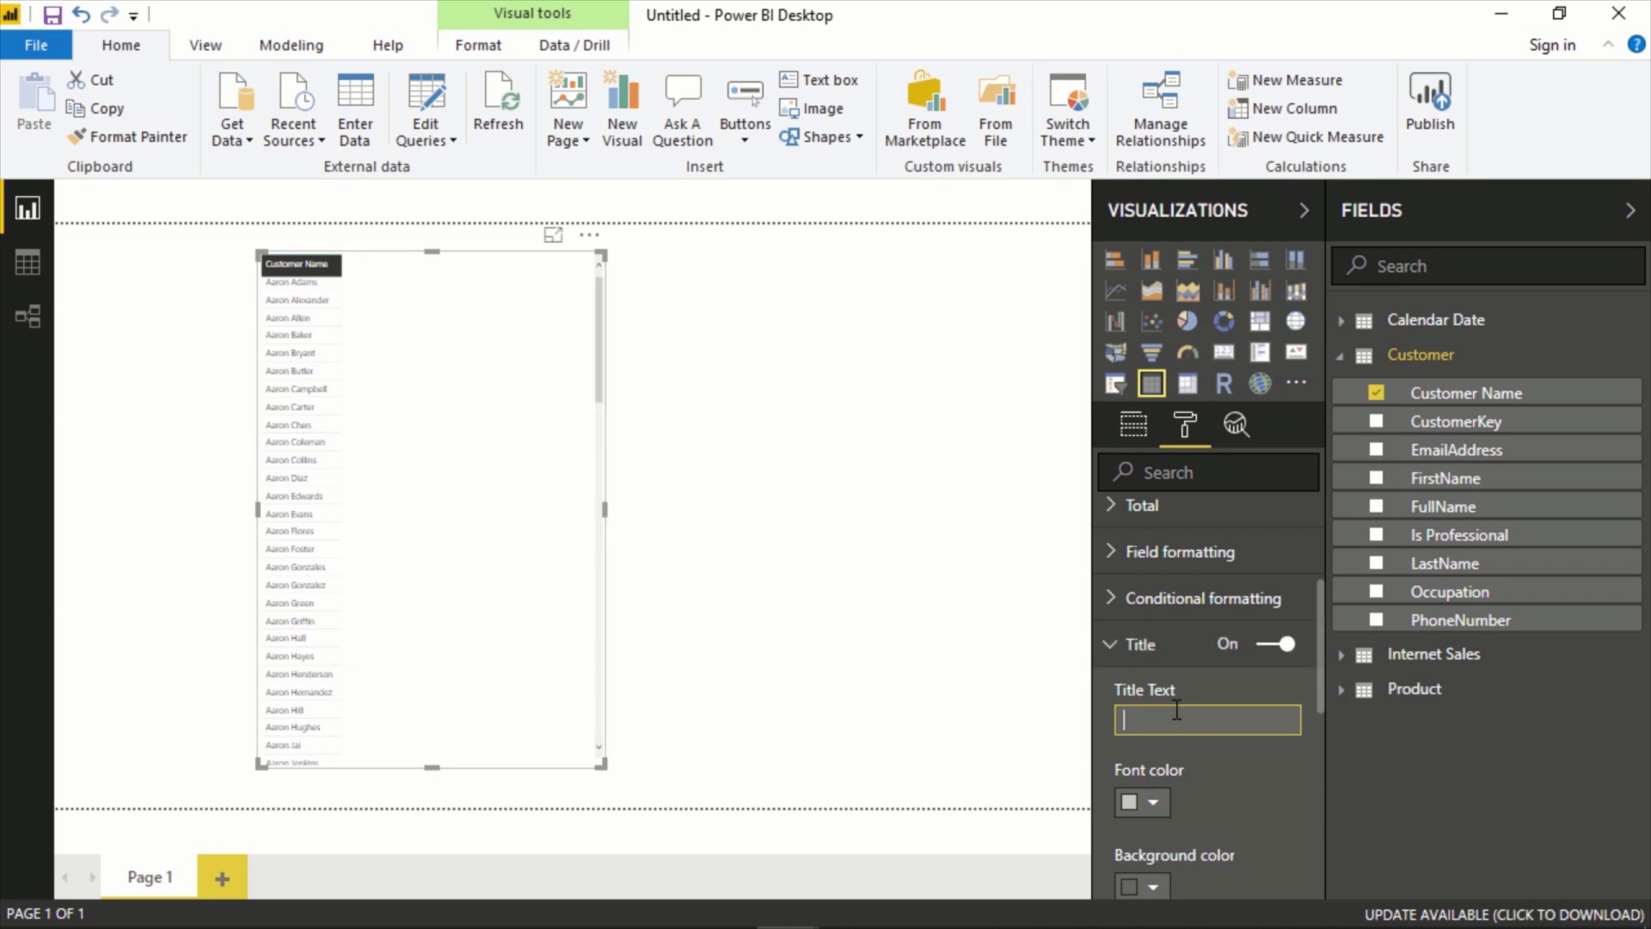
type("Customer Names")
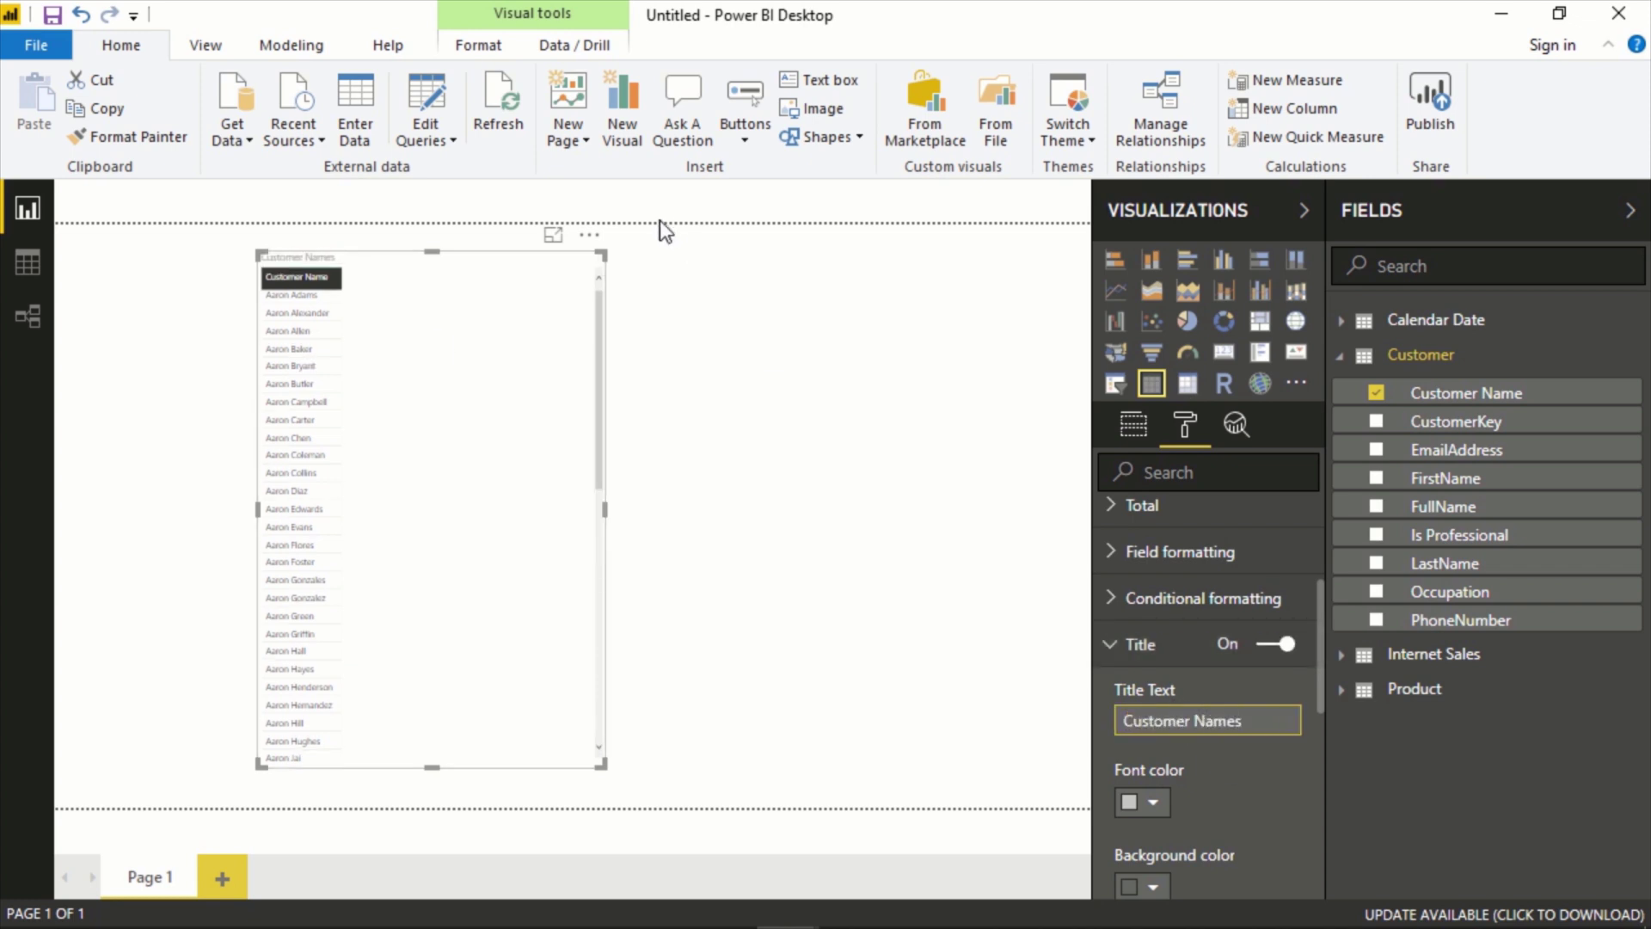
left_click(703, 366)
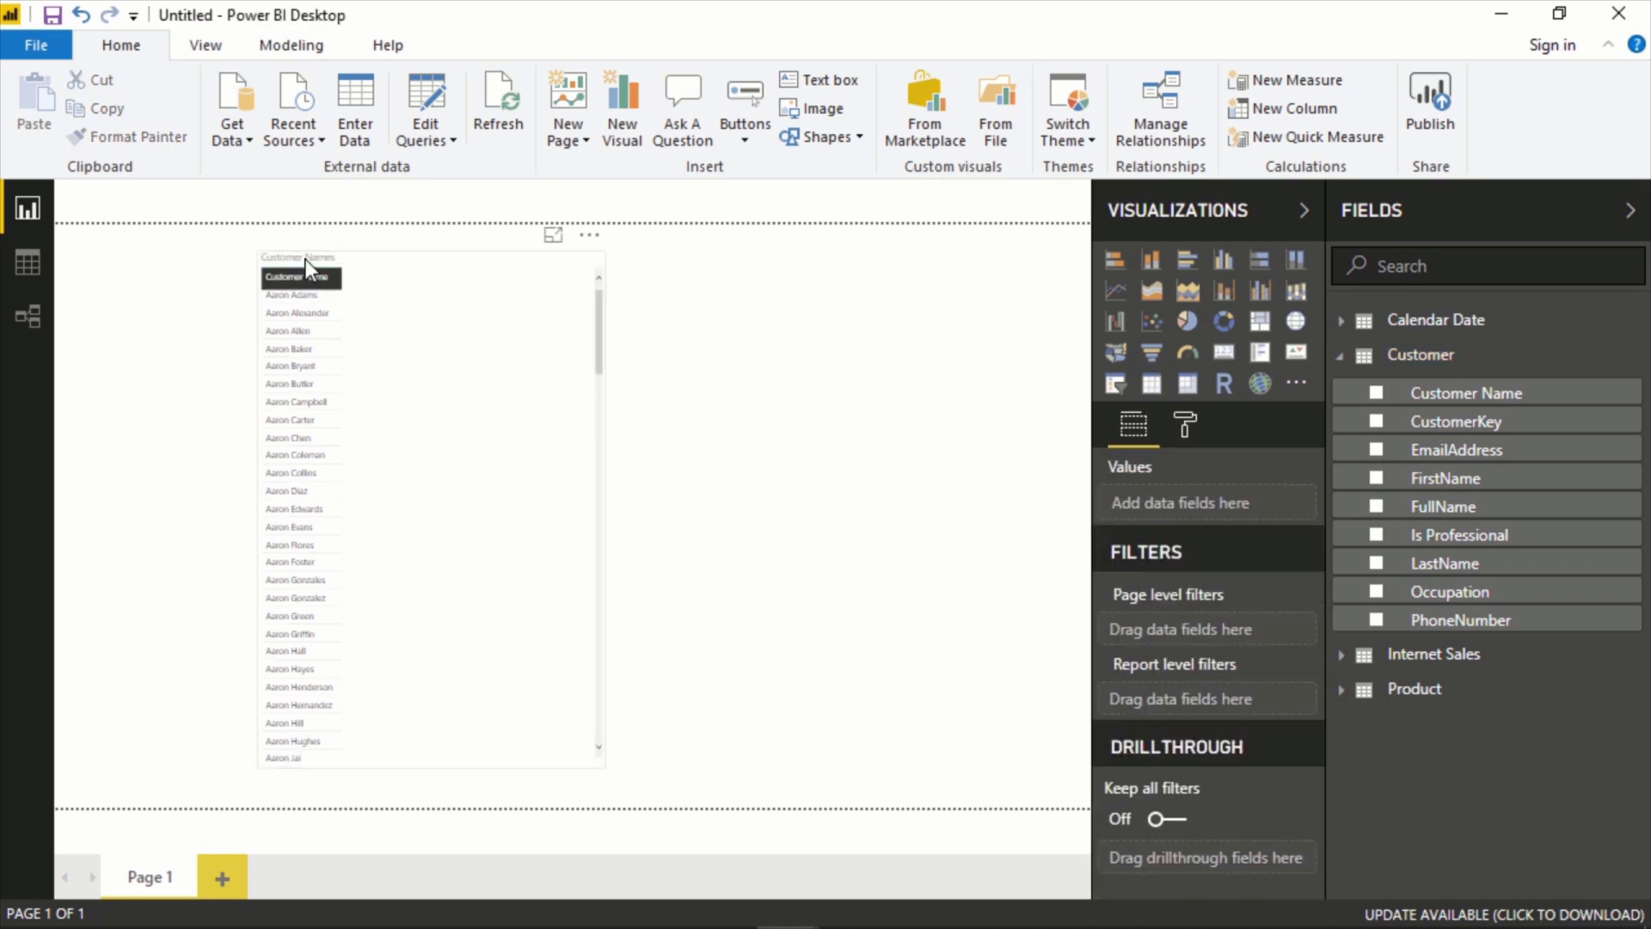
left_click(452, 331)
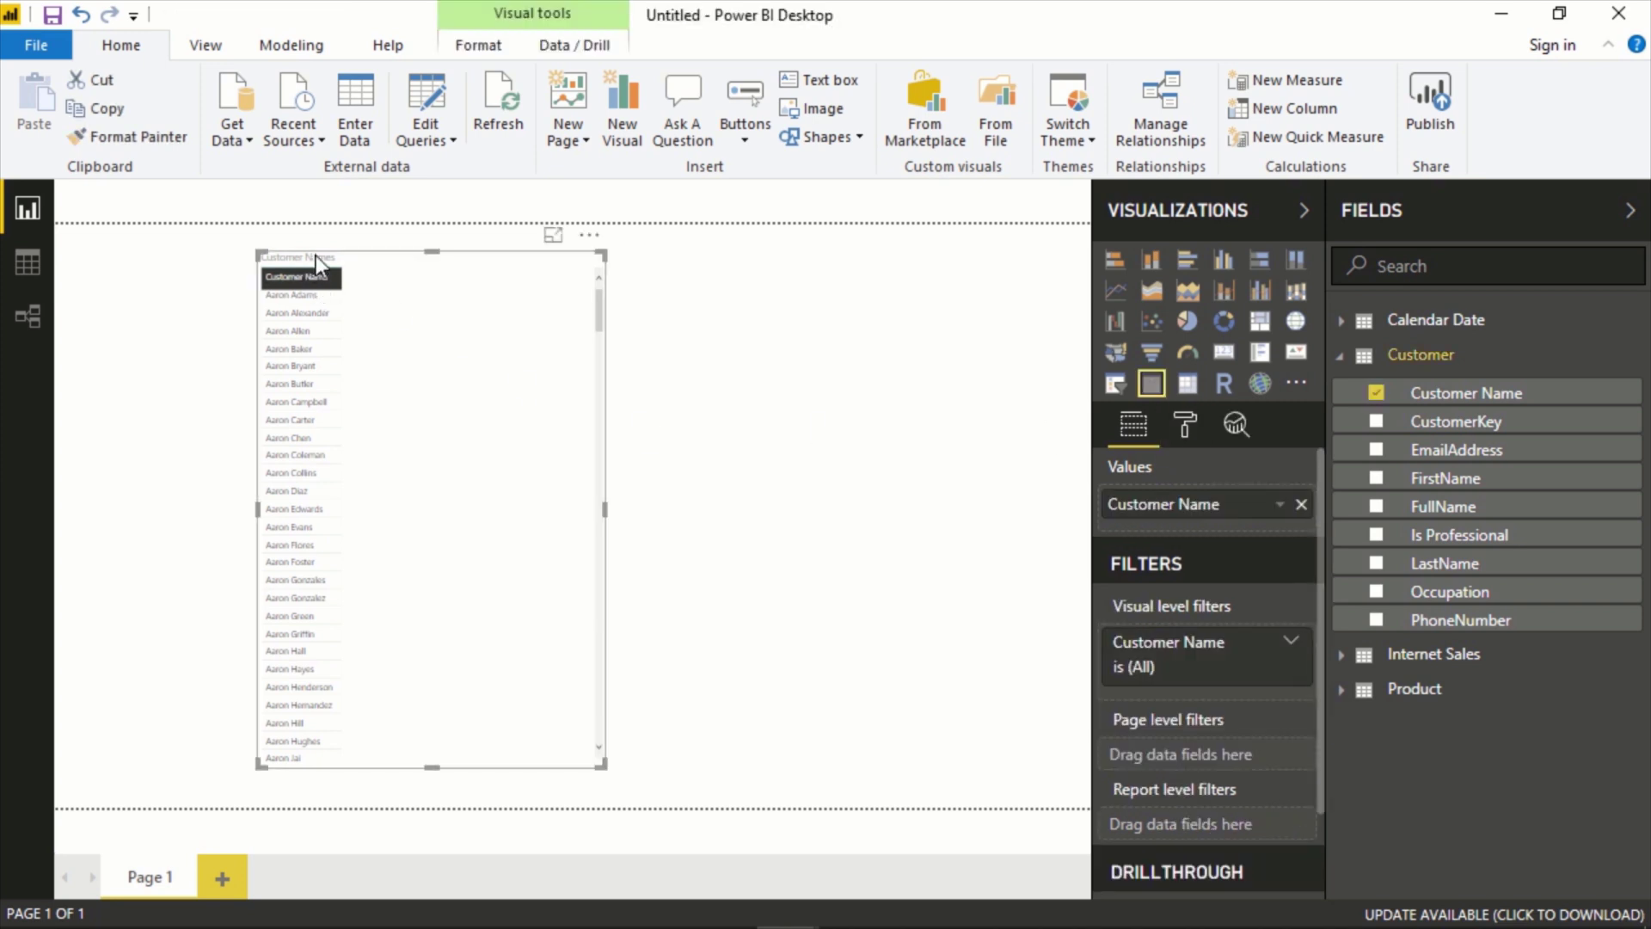
Raise the table's text size to 12 and move it toward the page's left edge.
left_click(1185, 424)
left_click(1185, 787)
left_click(1185, 788)
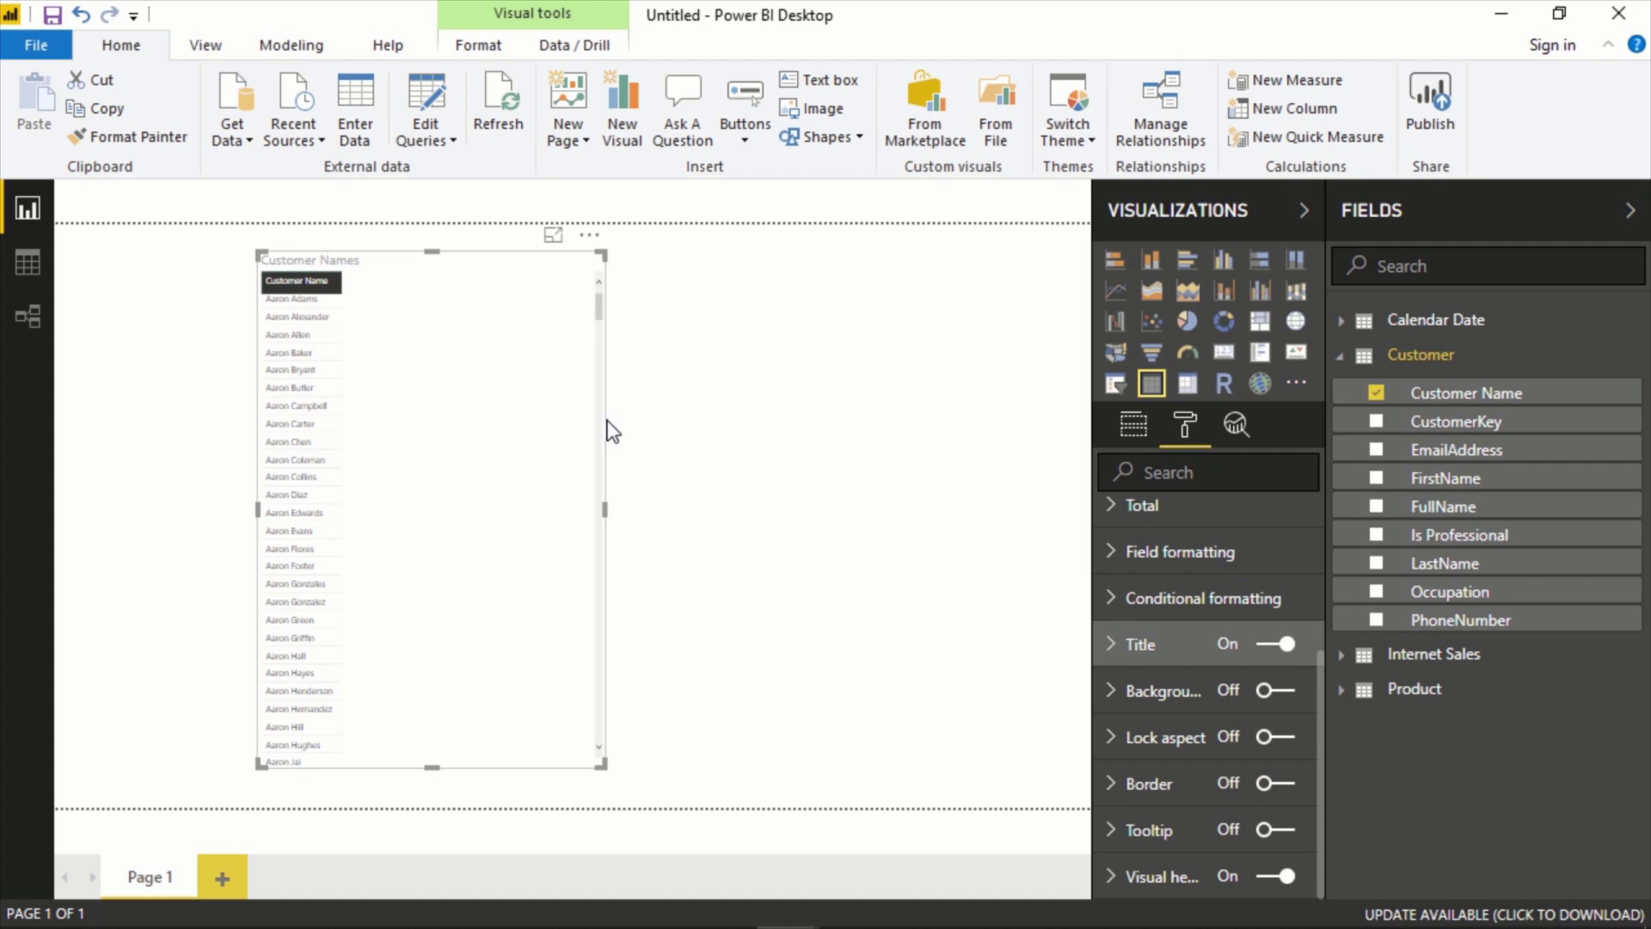
left_click_drag(608, 431, 362, 420)
left_click(1070, 432)
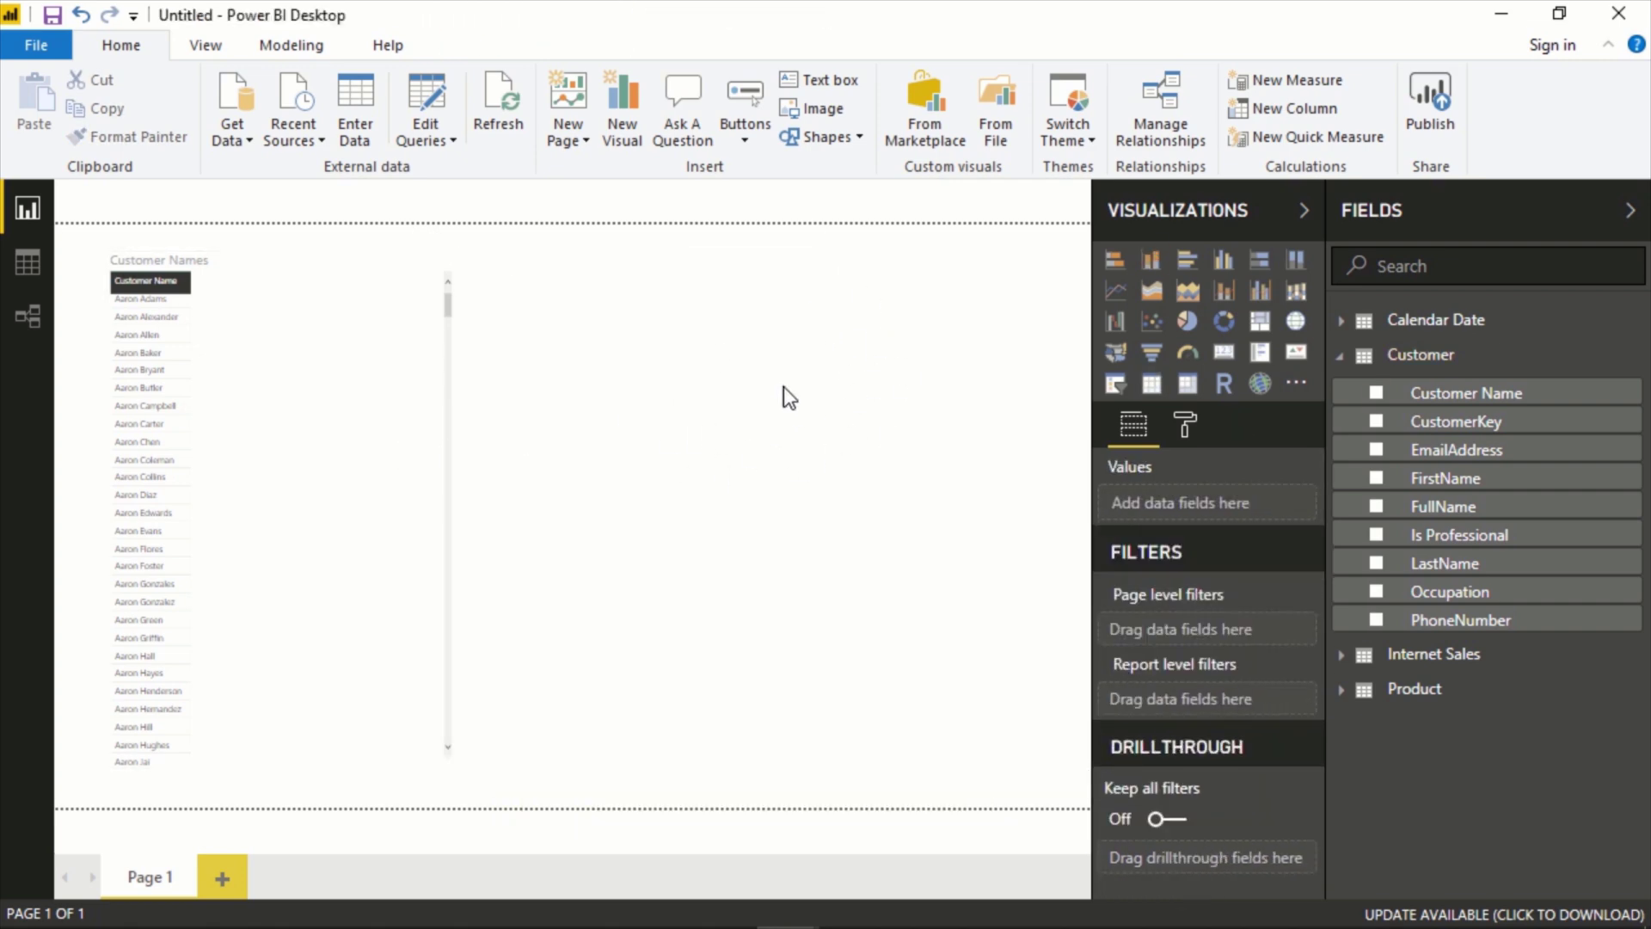
Rename the report page to 'Customer Summary'.
left_click(1187, 425)
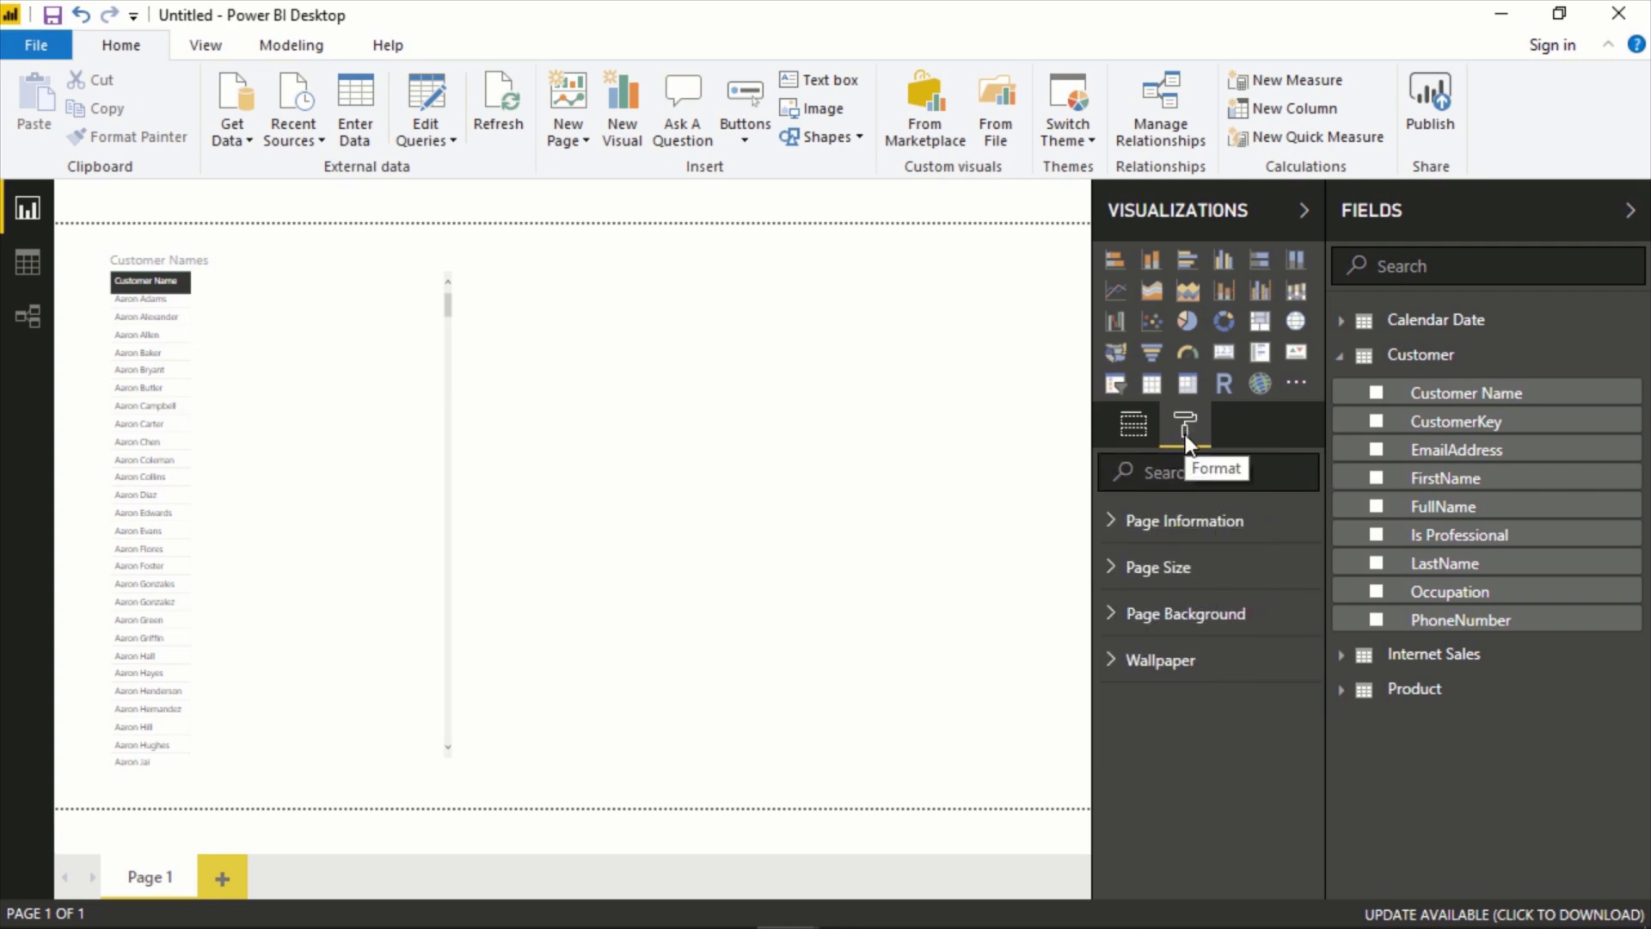
left_click(1127, 526)
left_click_drag(1212, 597, 1091, 601)
type("Customer Summary")
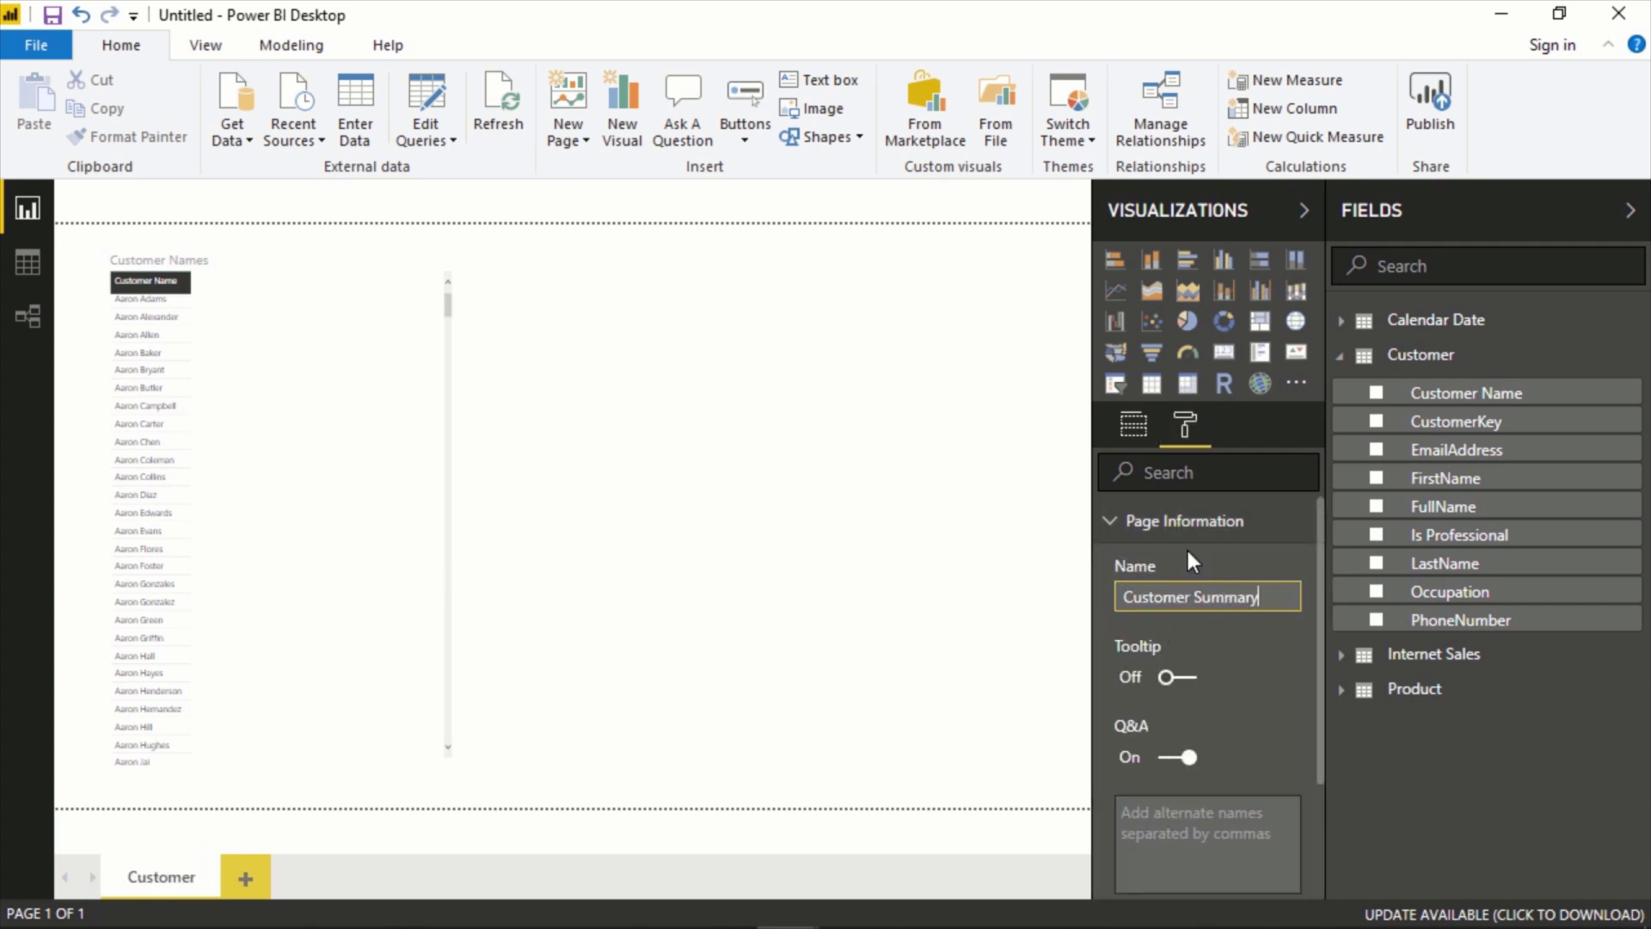
key("Return")
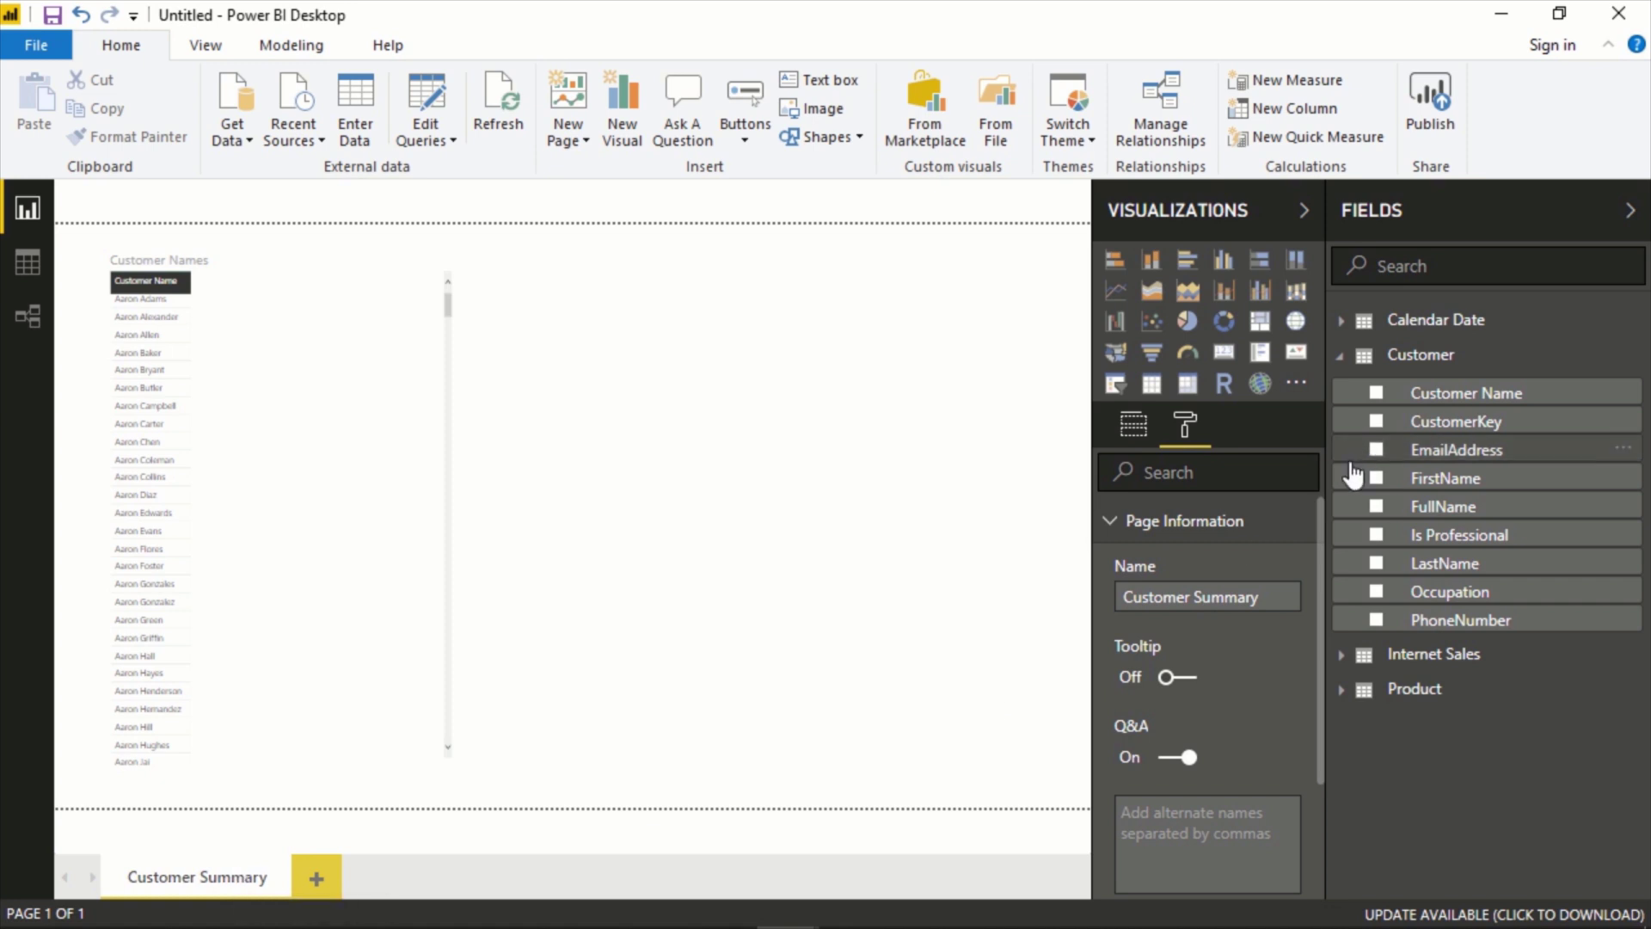
left_click(1116, 527)
Set the page size type to Custom, 1280 × 720.
left_click(1124, 567)
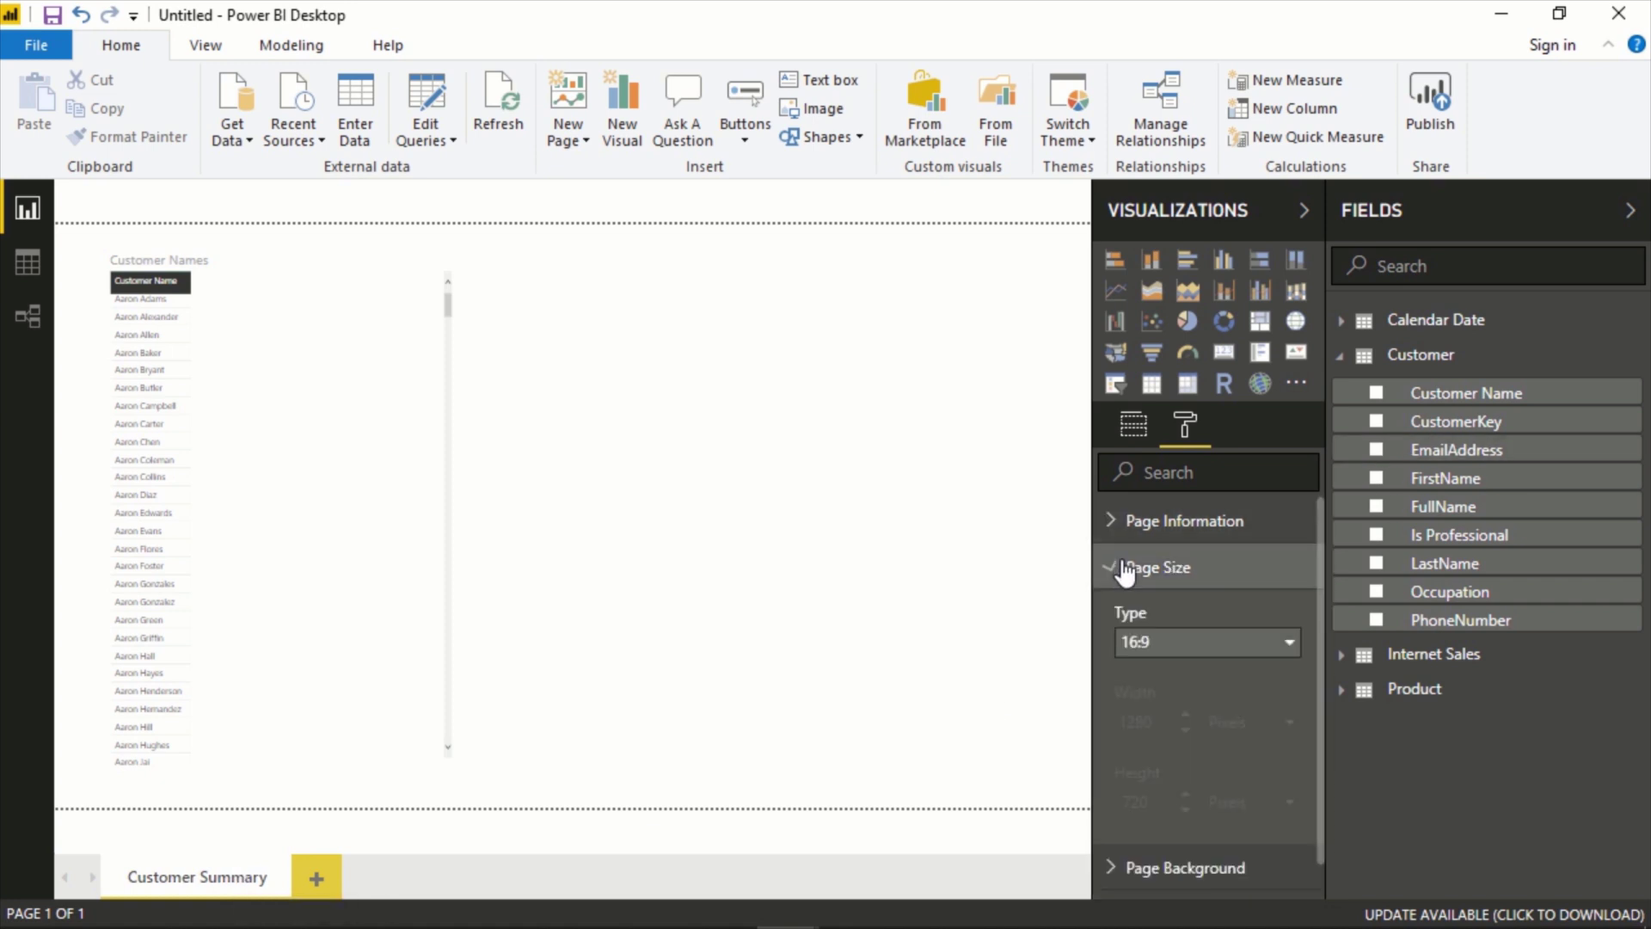
left_click(1156, 645)
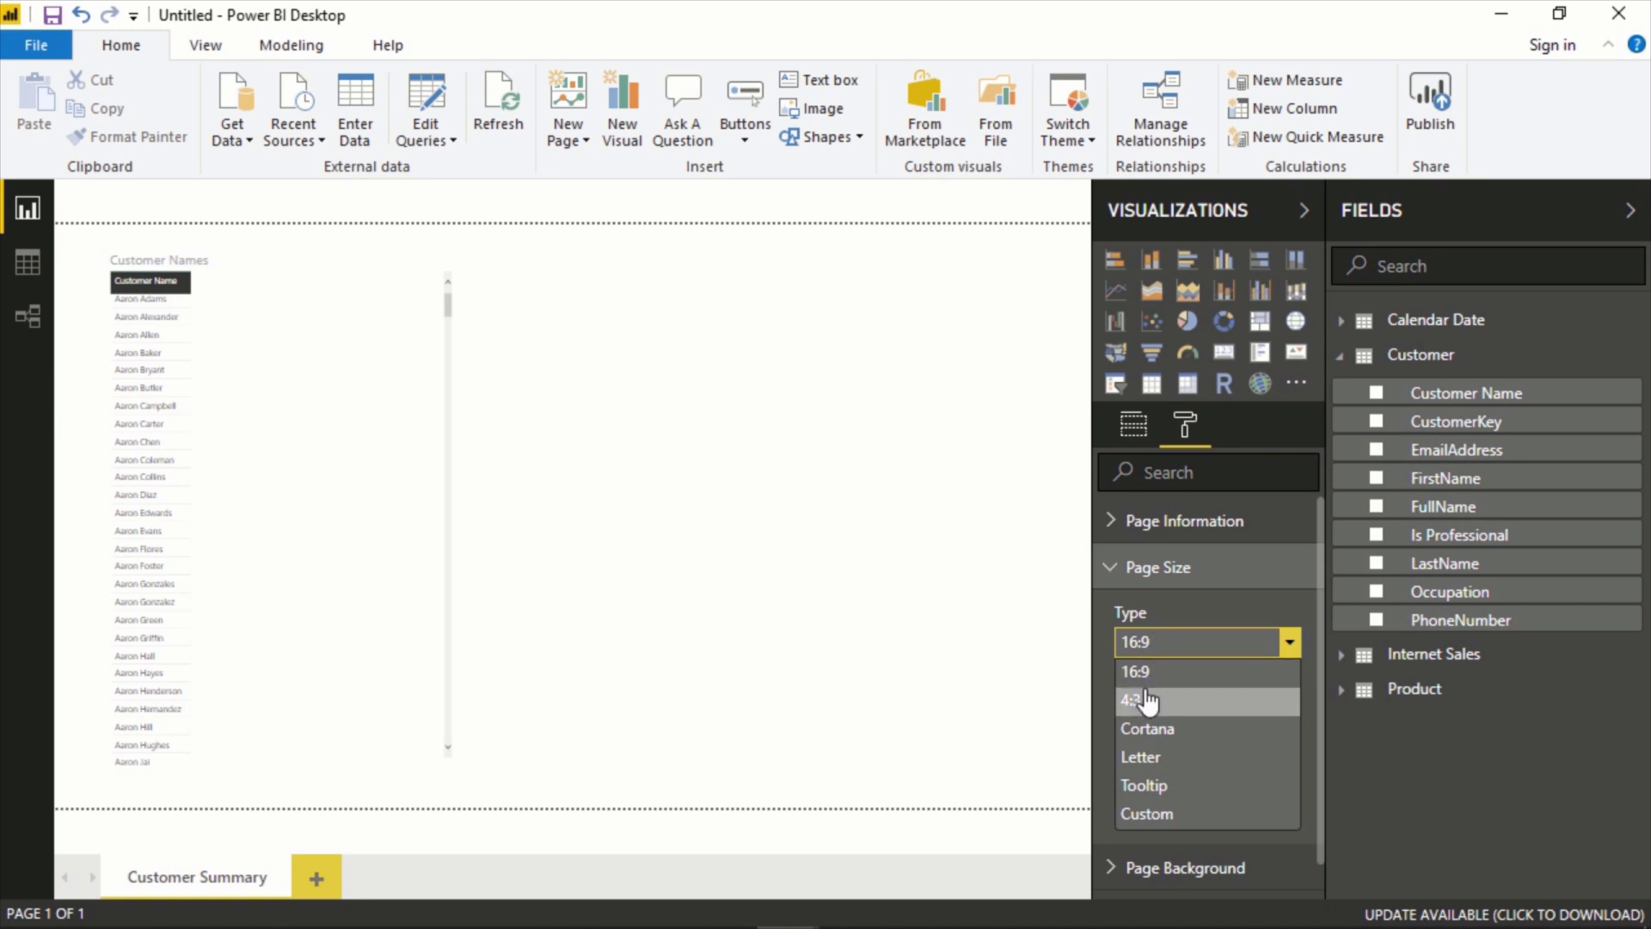
left_click(1184, 813)
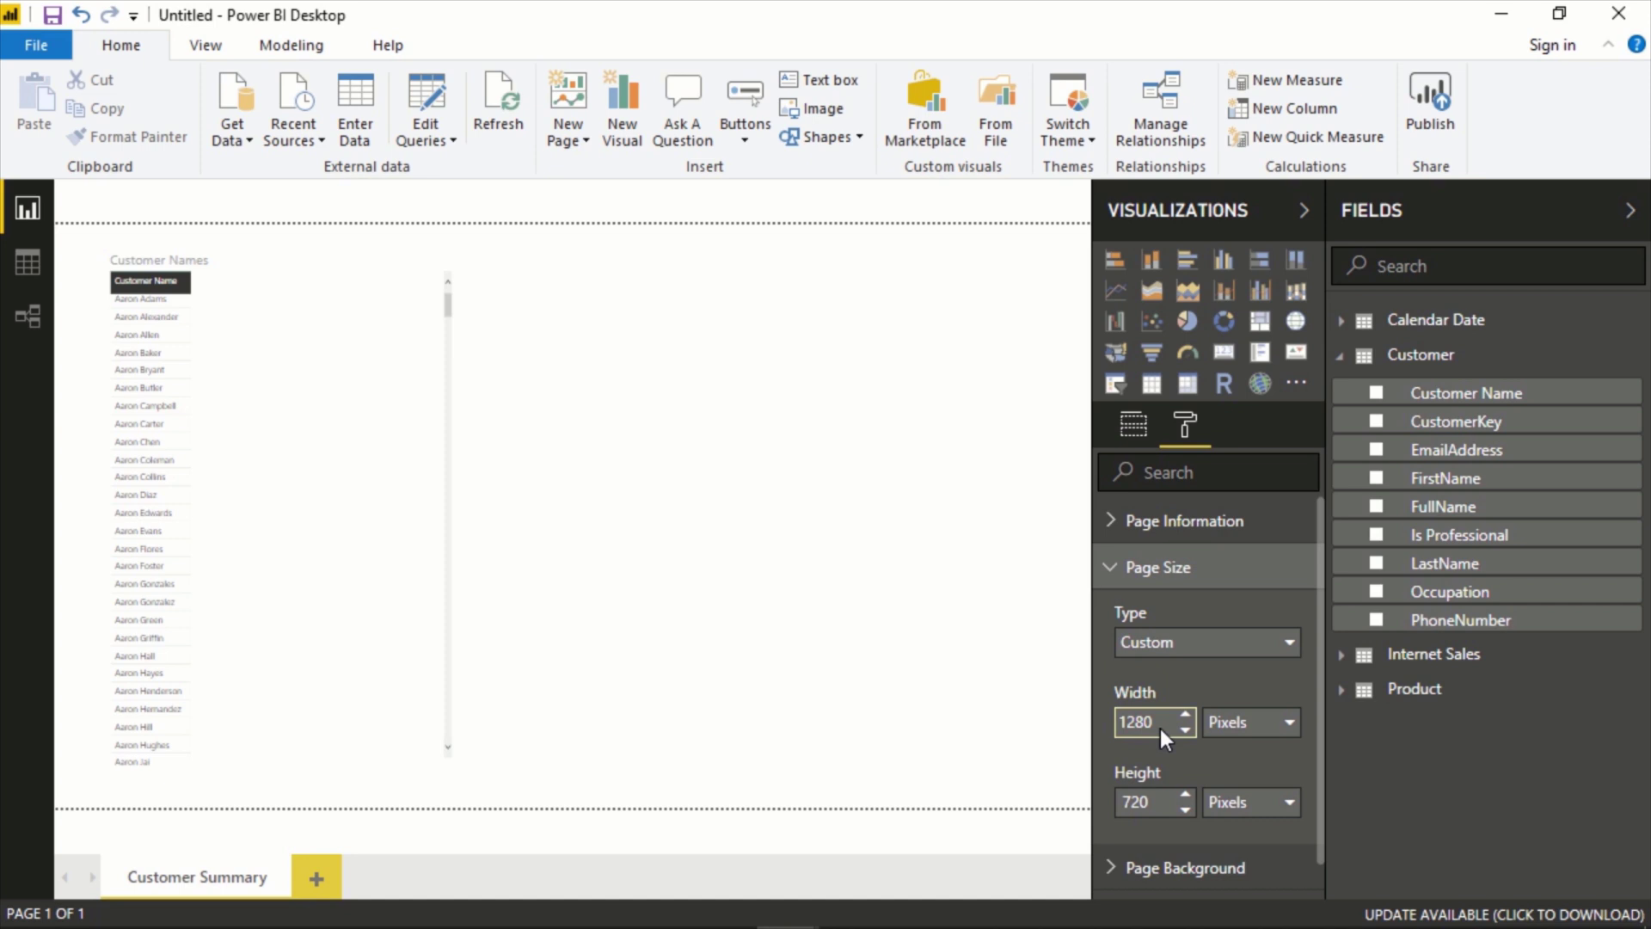
left_click(1155, 570)
Give the page background custom colour F8F8F8 at 0% transparency.
left_click(1163, 617)
left_click(1152, 685)
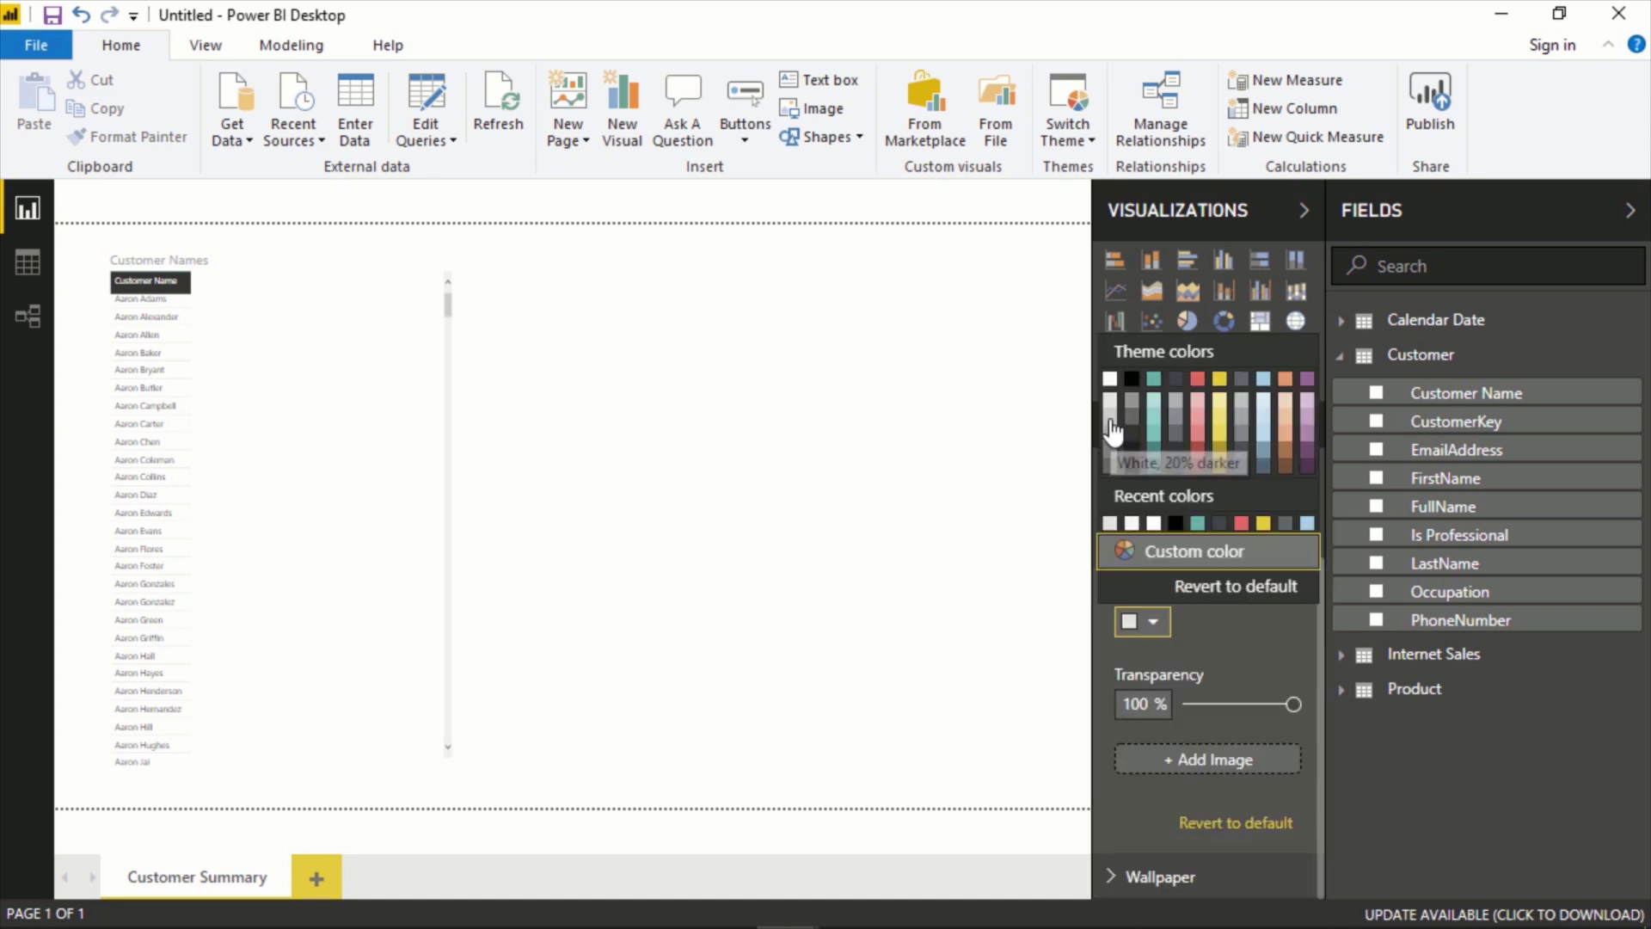
left_click(1118, 443)
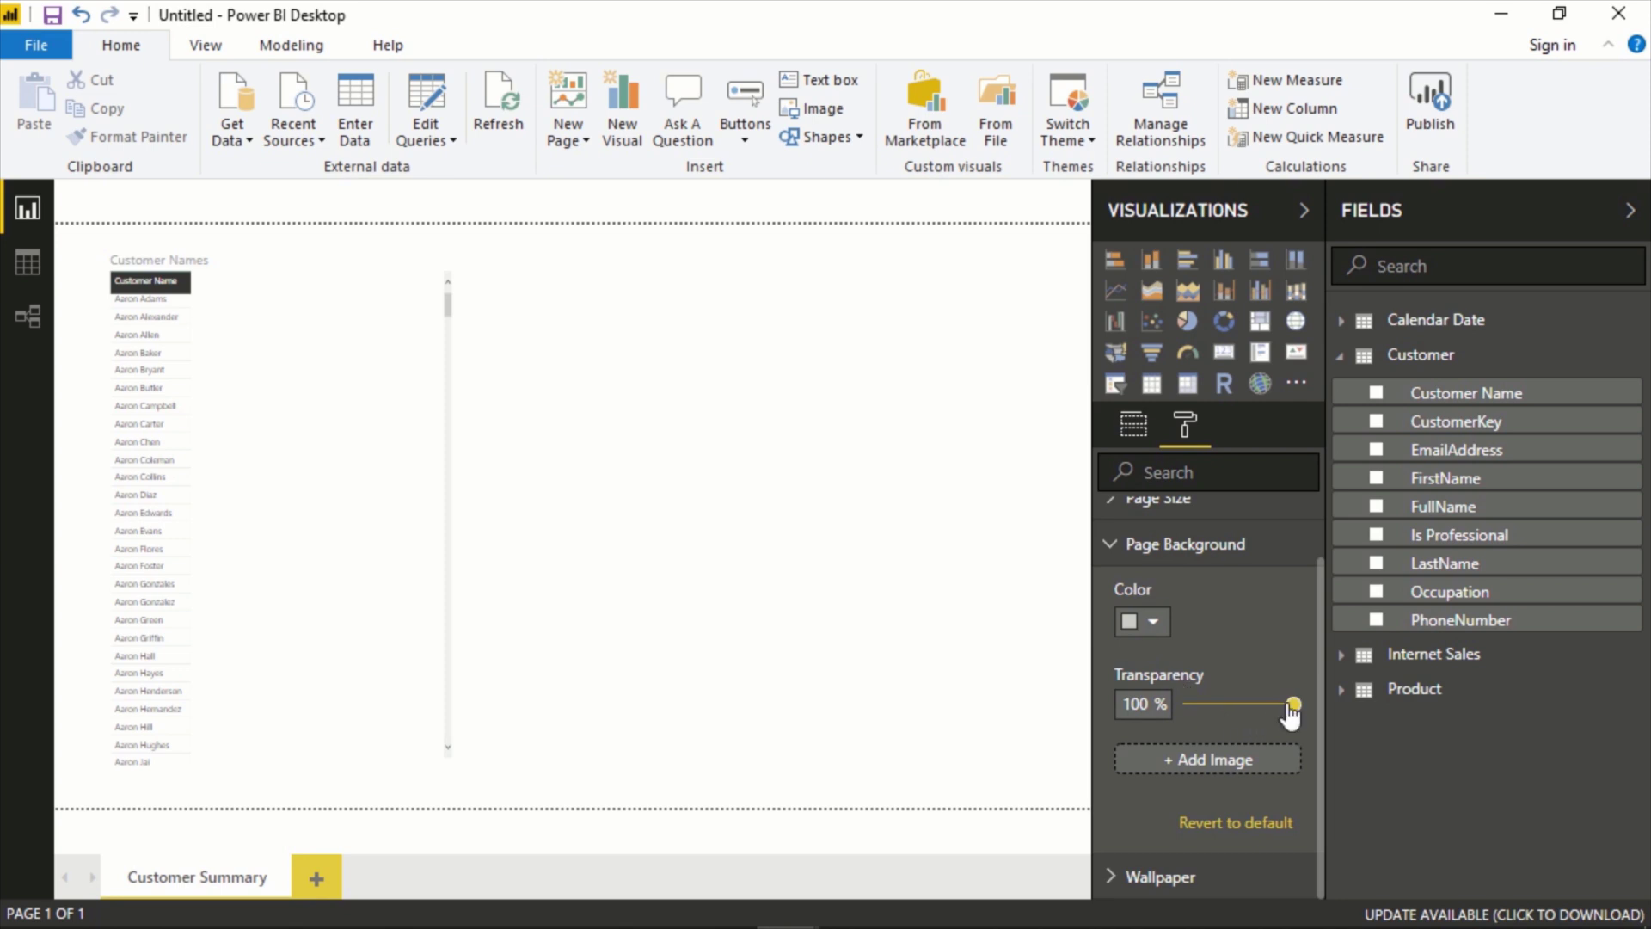
left_click_drag(1292, 705, 1178, 705)
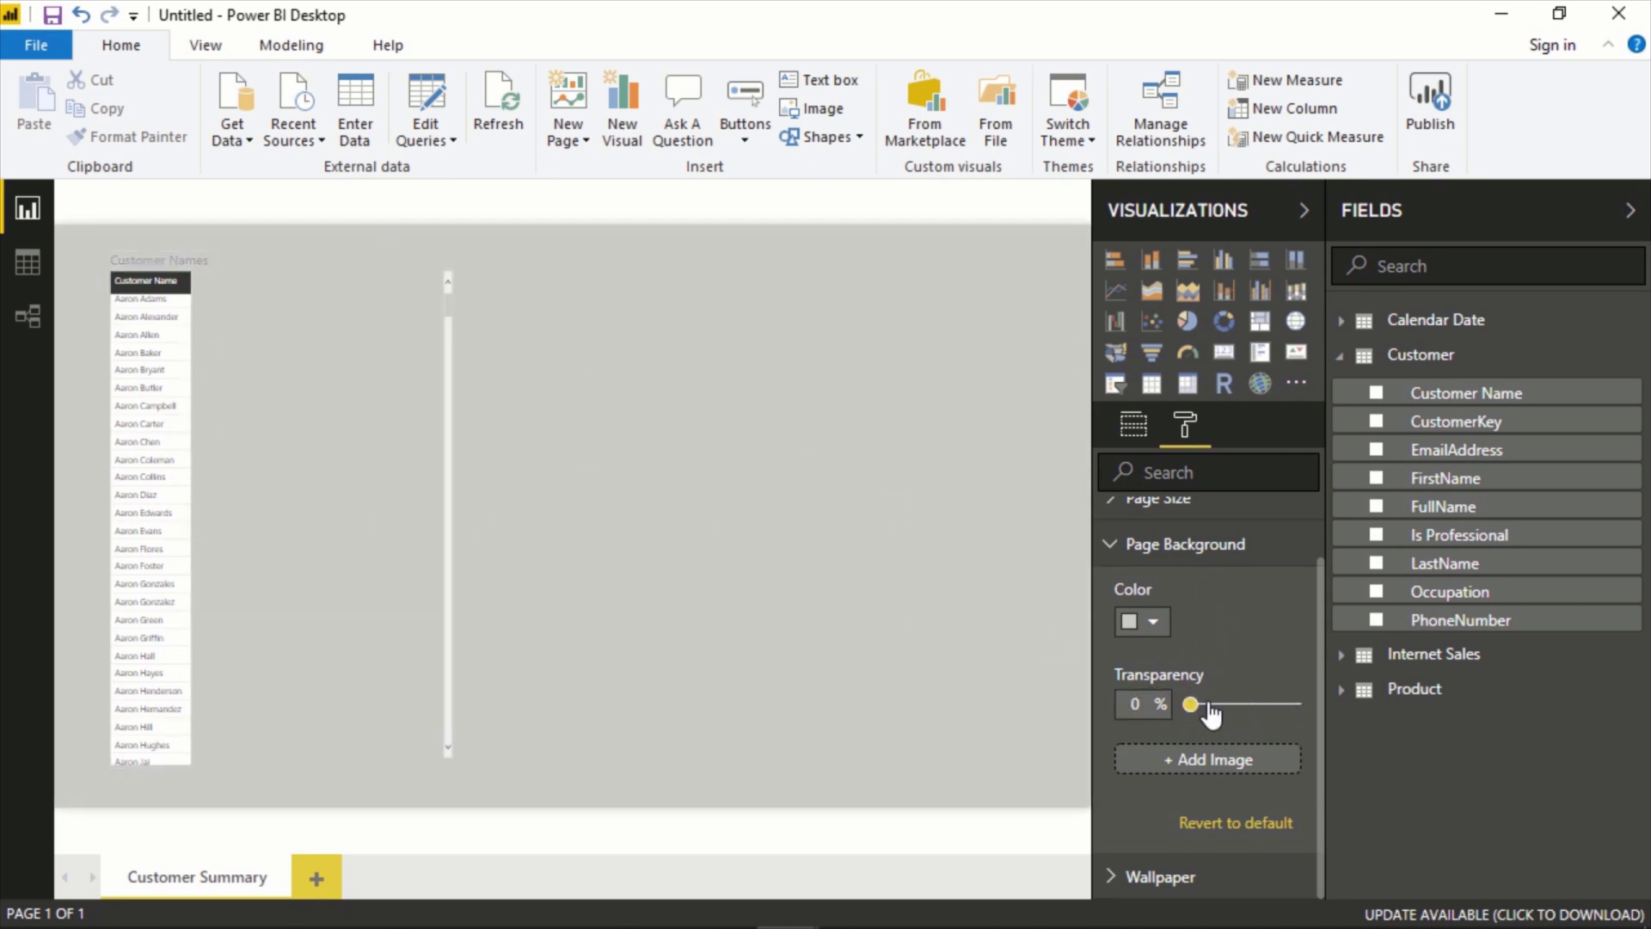
left_click_drag(1195, 710, 1111, 705)
left_click(1161, 614)
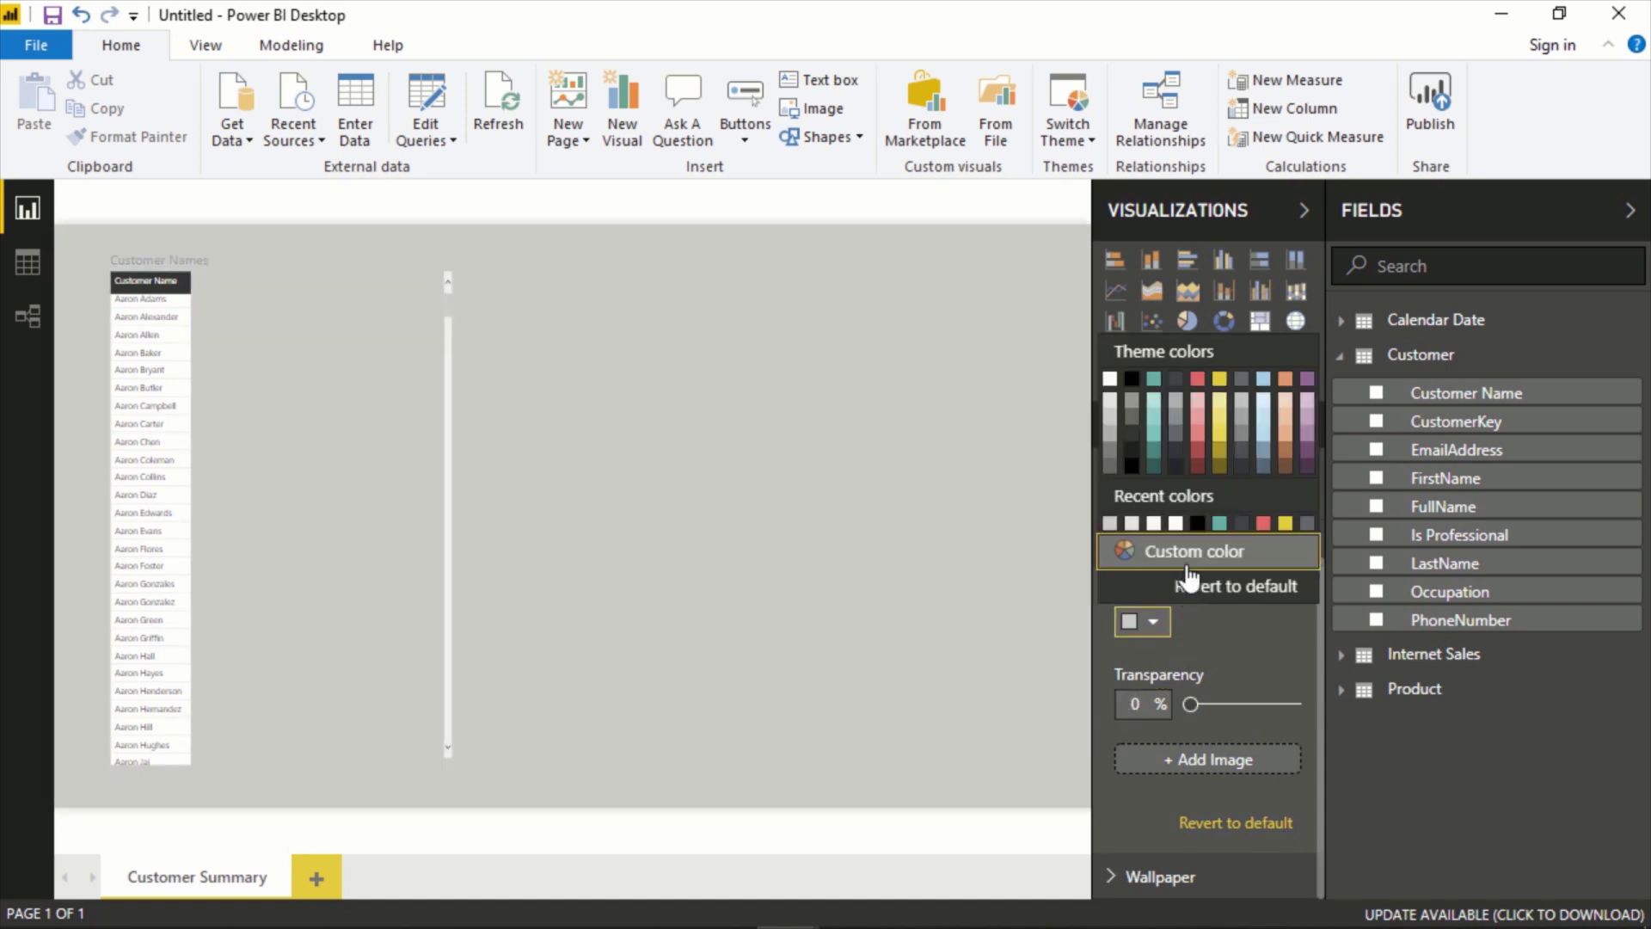
left_click(1184, 569)
type("F8F8F8")
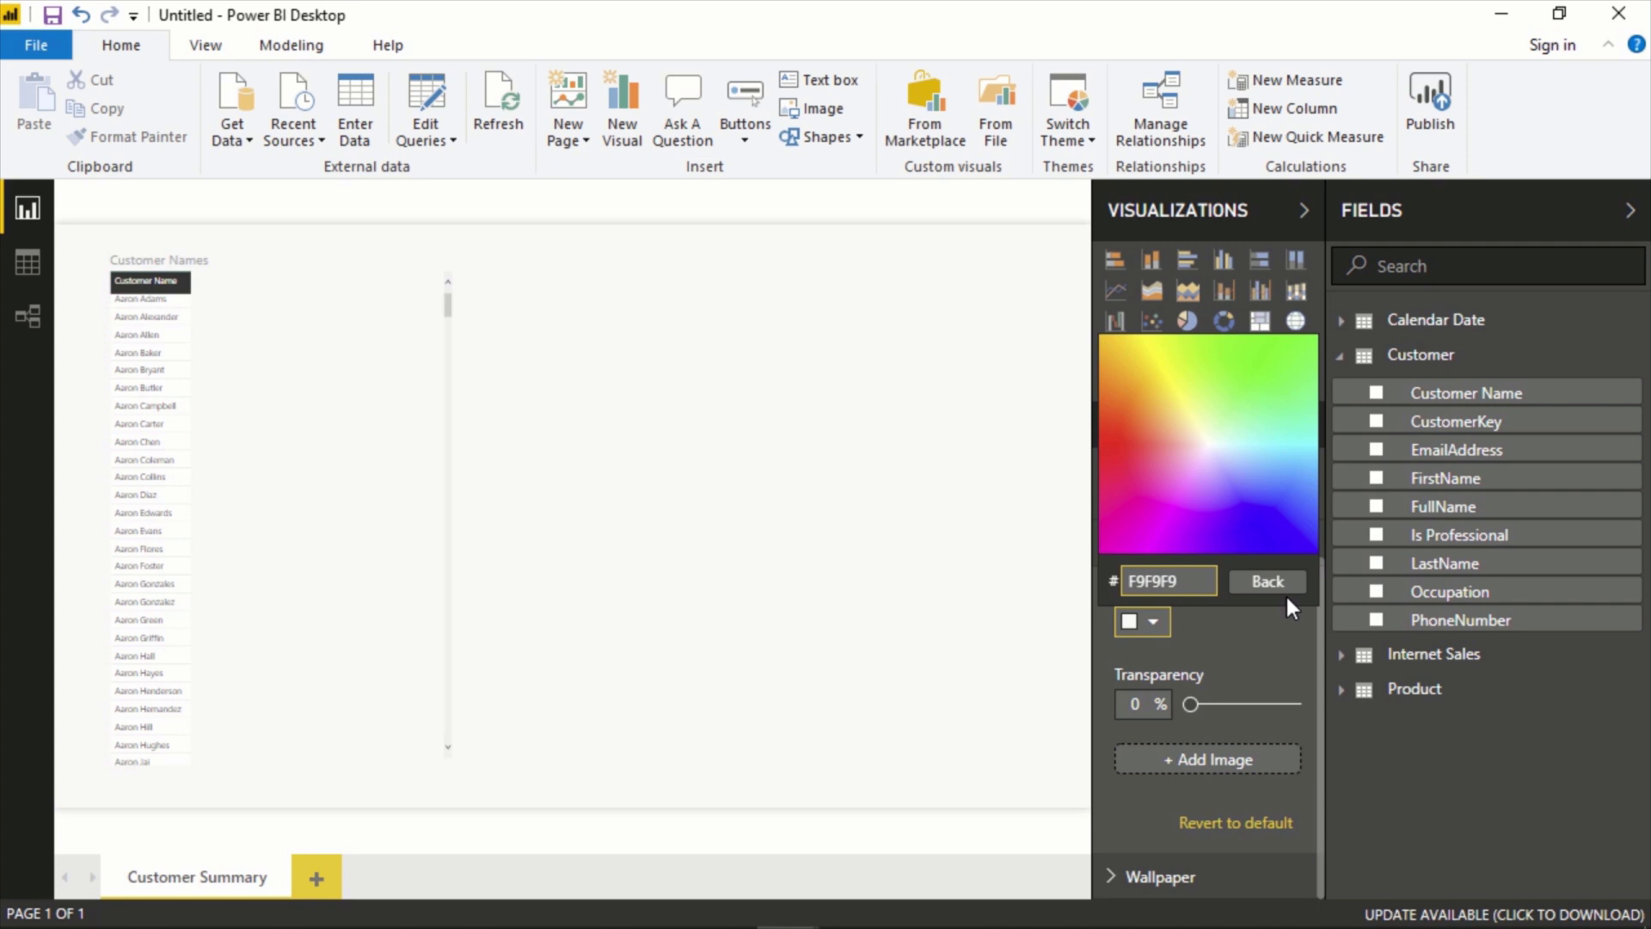
left_click(1268, 581)
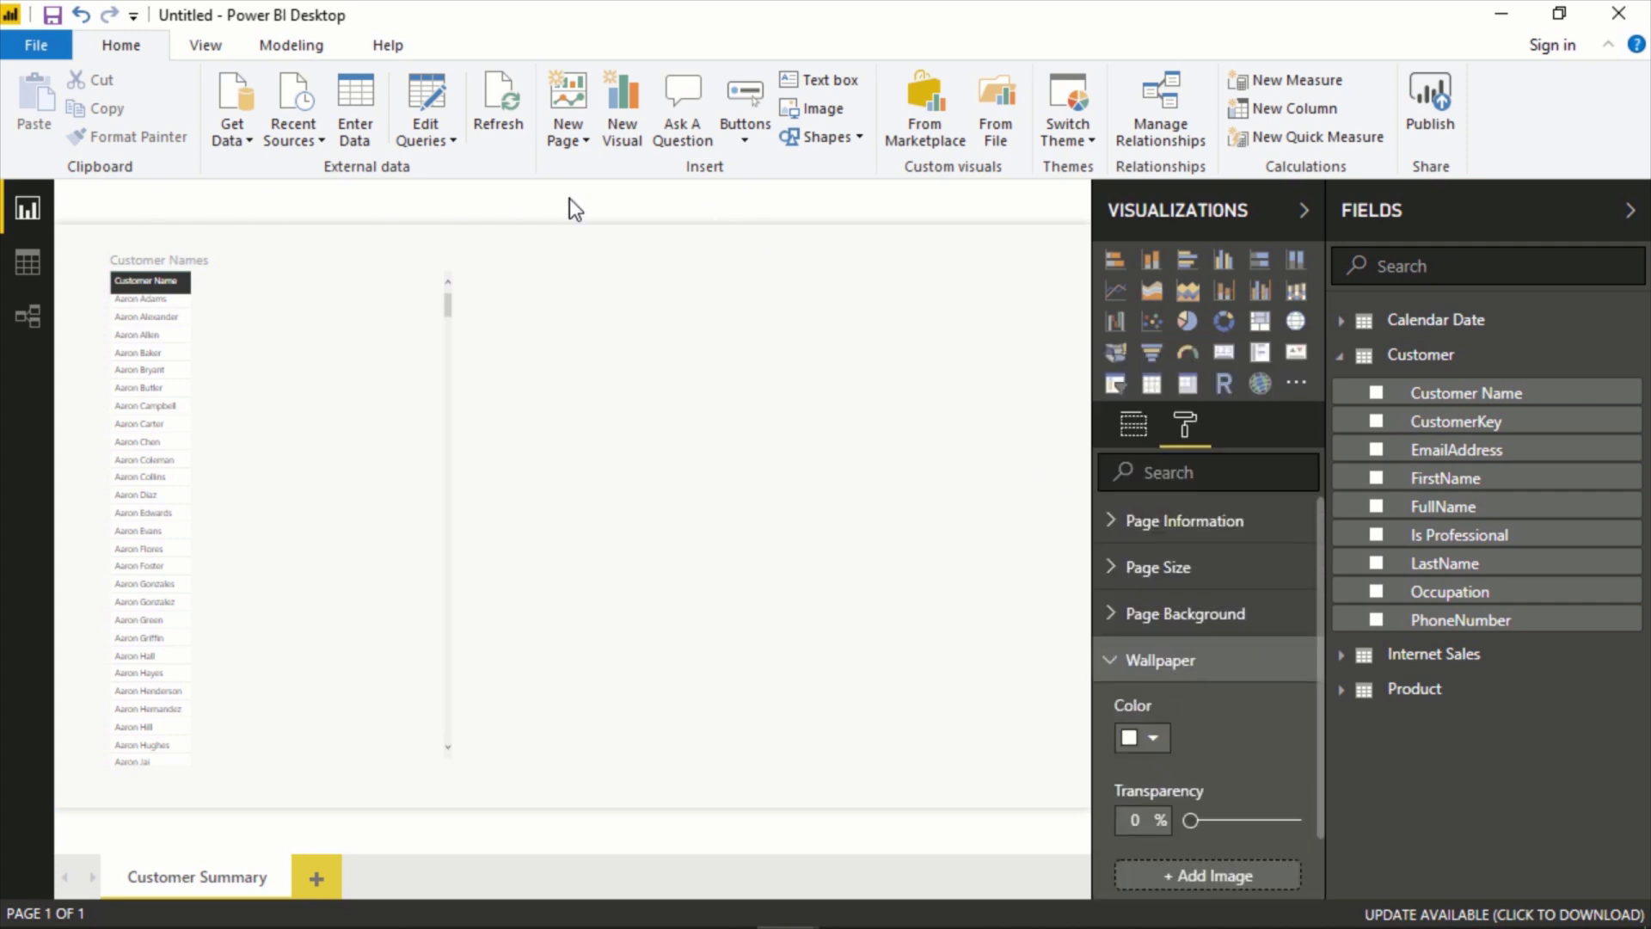
Try a red wallpaper, then revert the wallpaper to its default colour.
left_click(1163, 743)
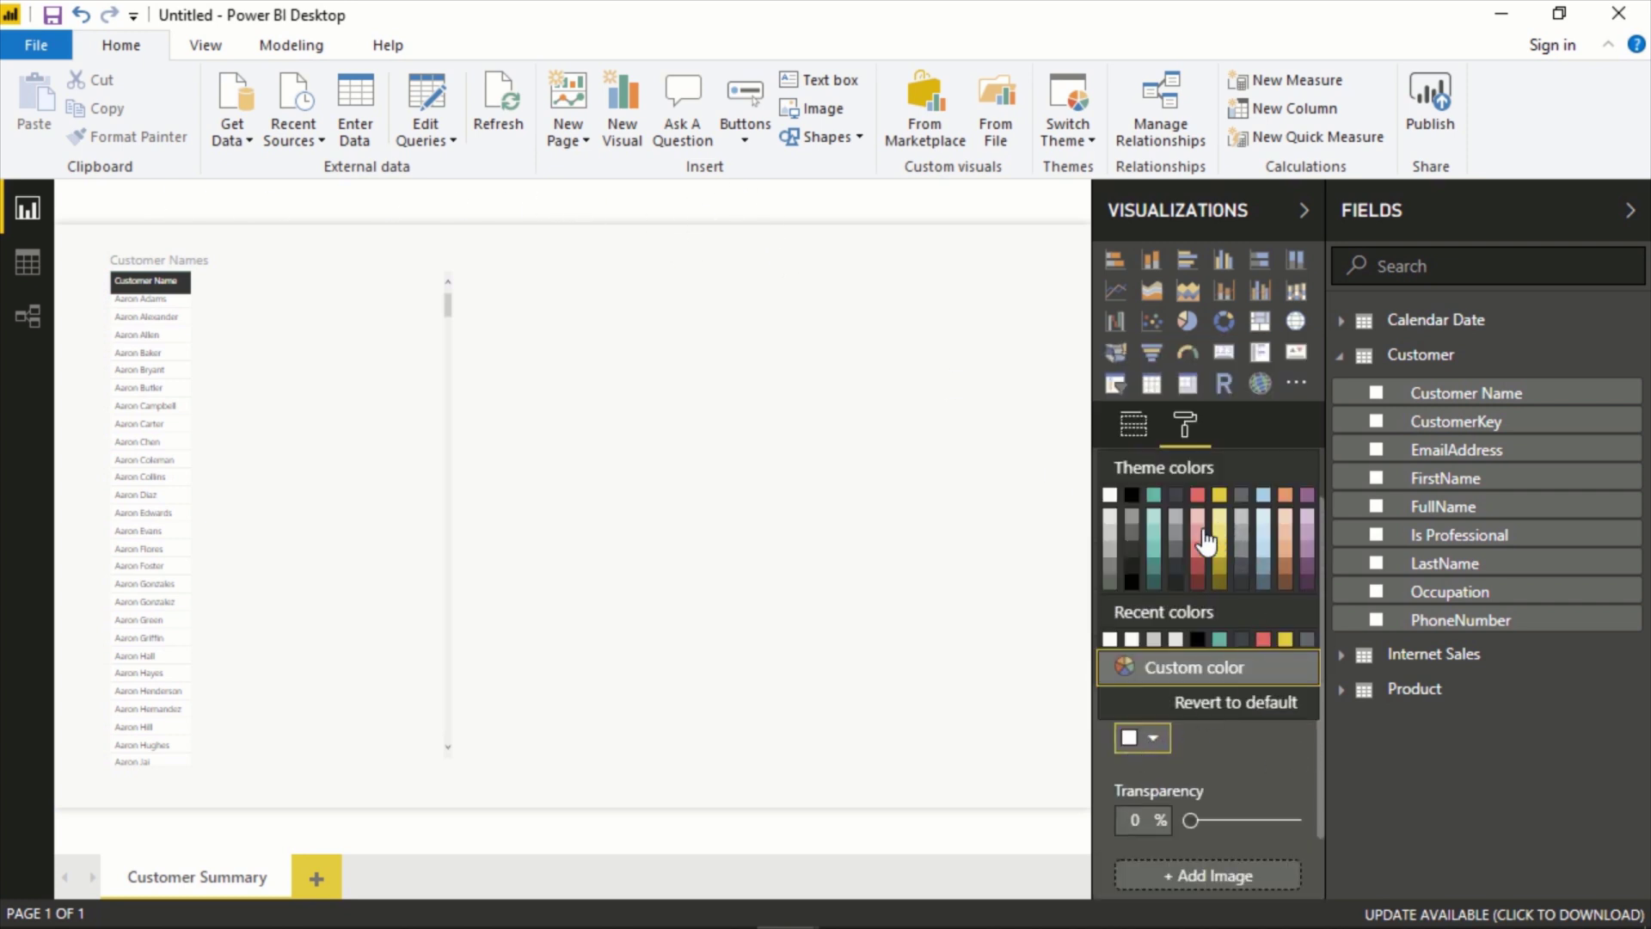
left_click(1197, 496)
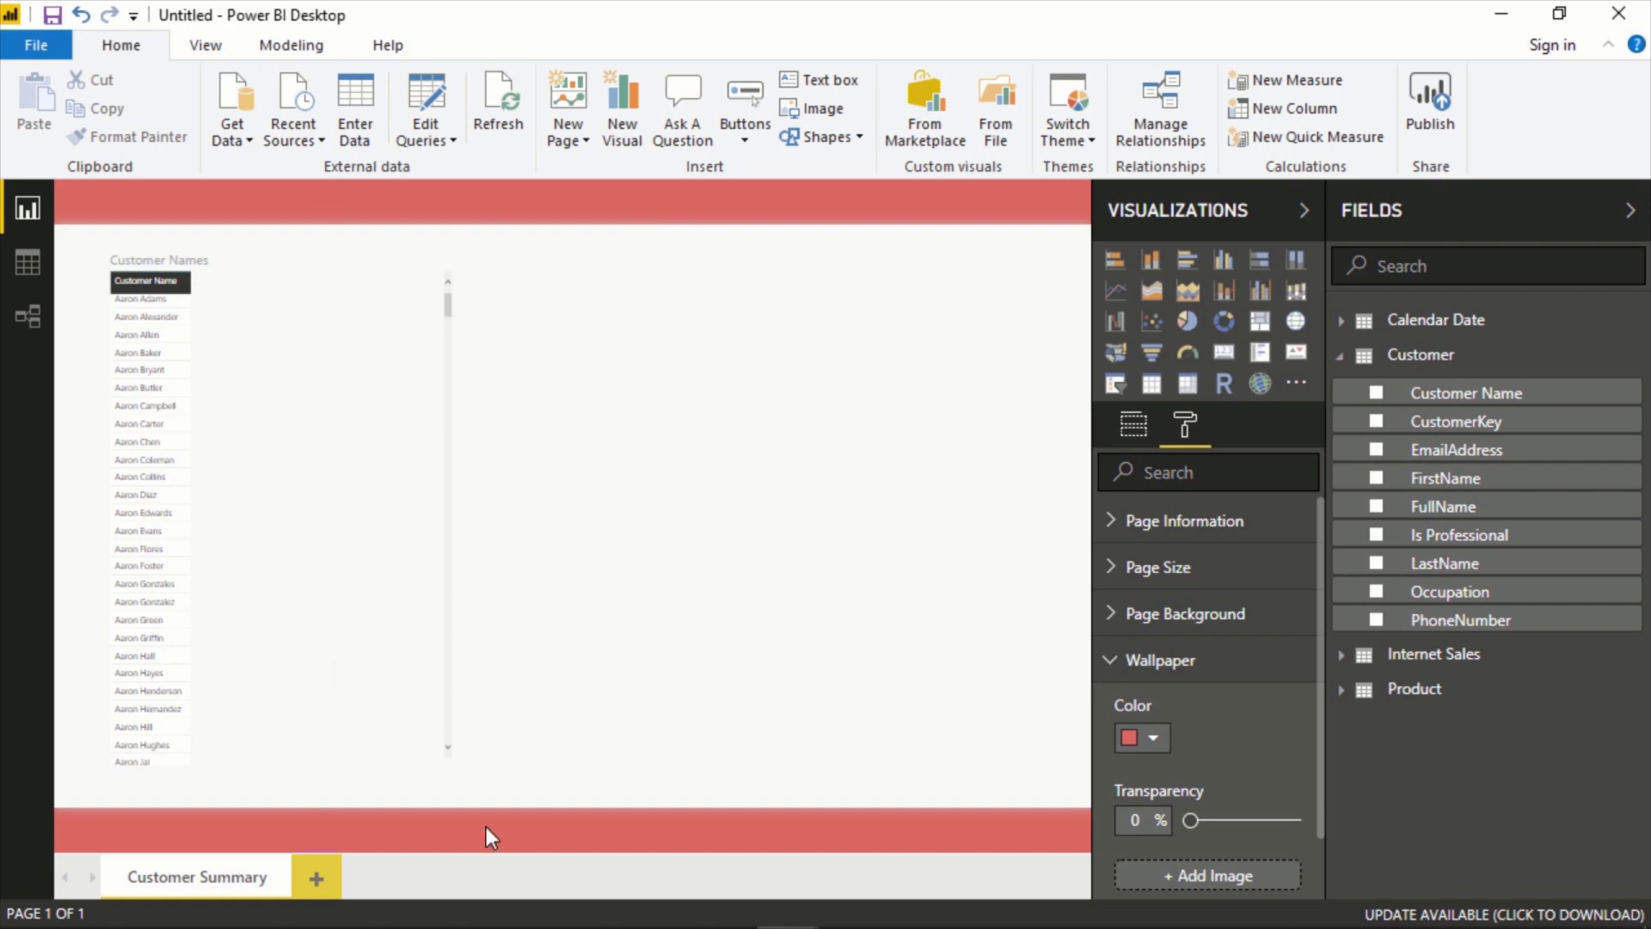
left_click(1123, 737)
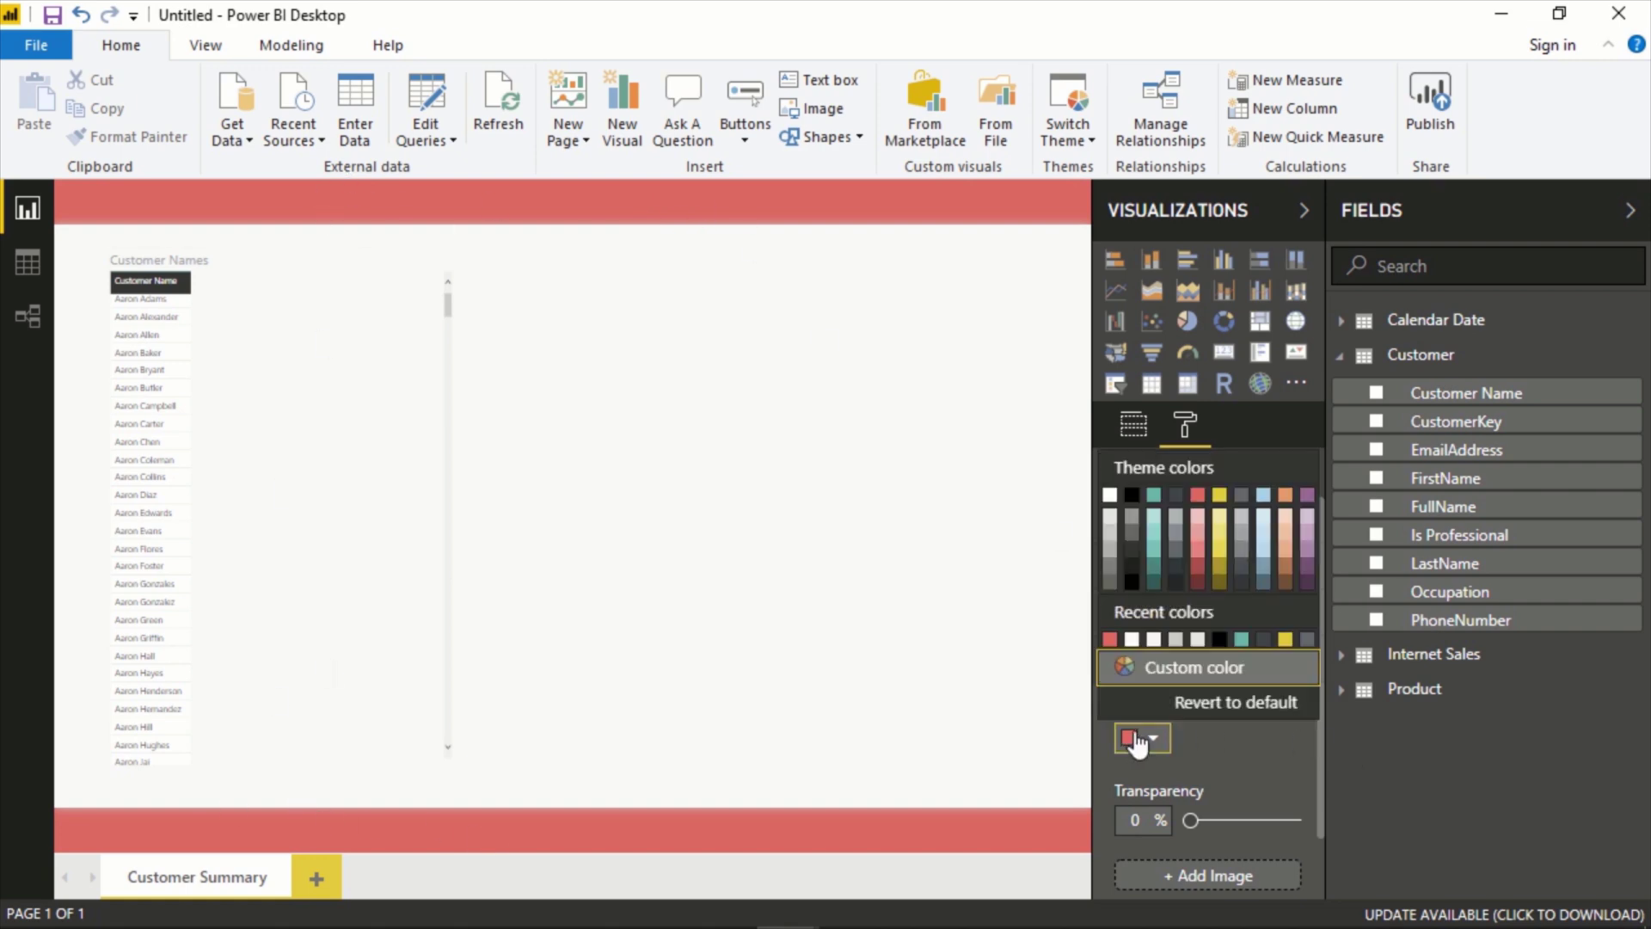
left_click(1215, 693)
Turn on the customer table's white background at 0% transparency.
left_click(375, 536)
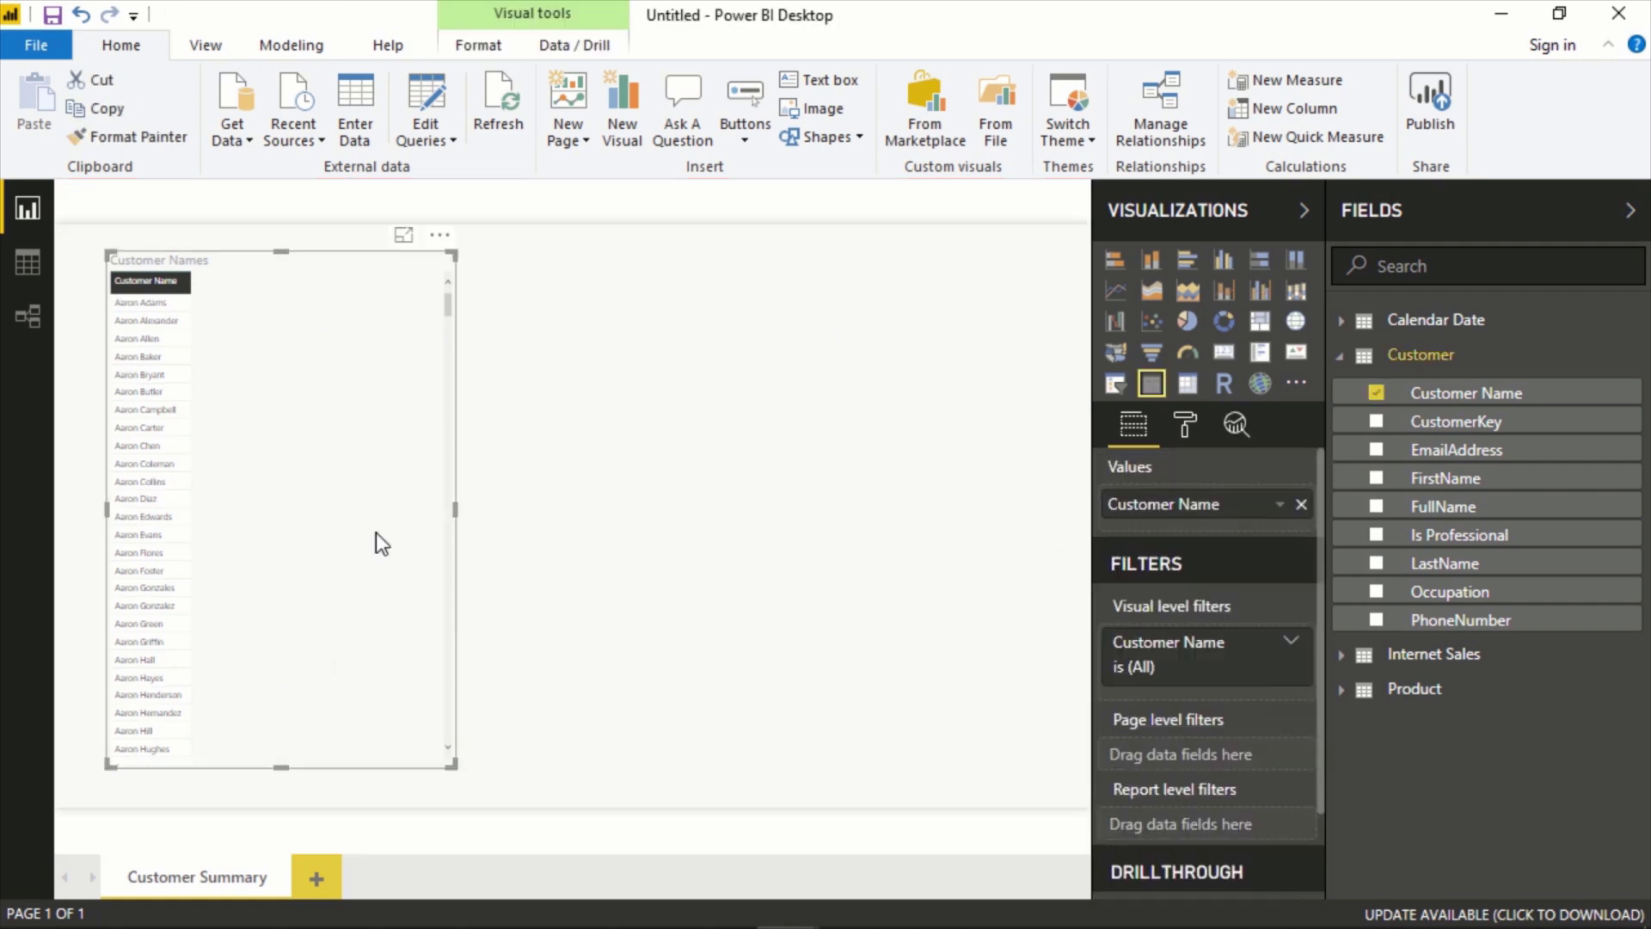
left_click(1183, 430)
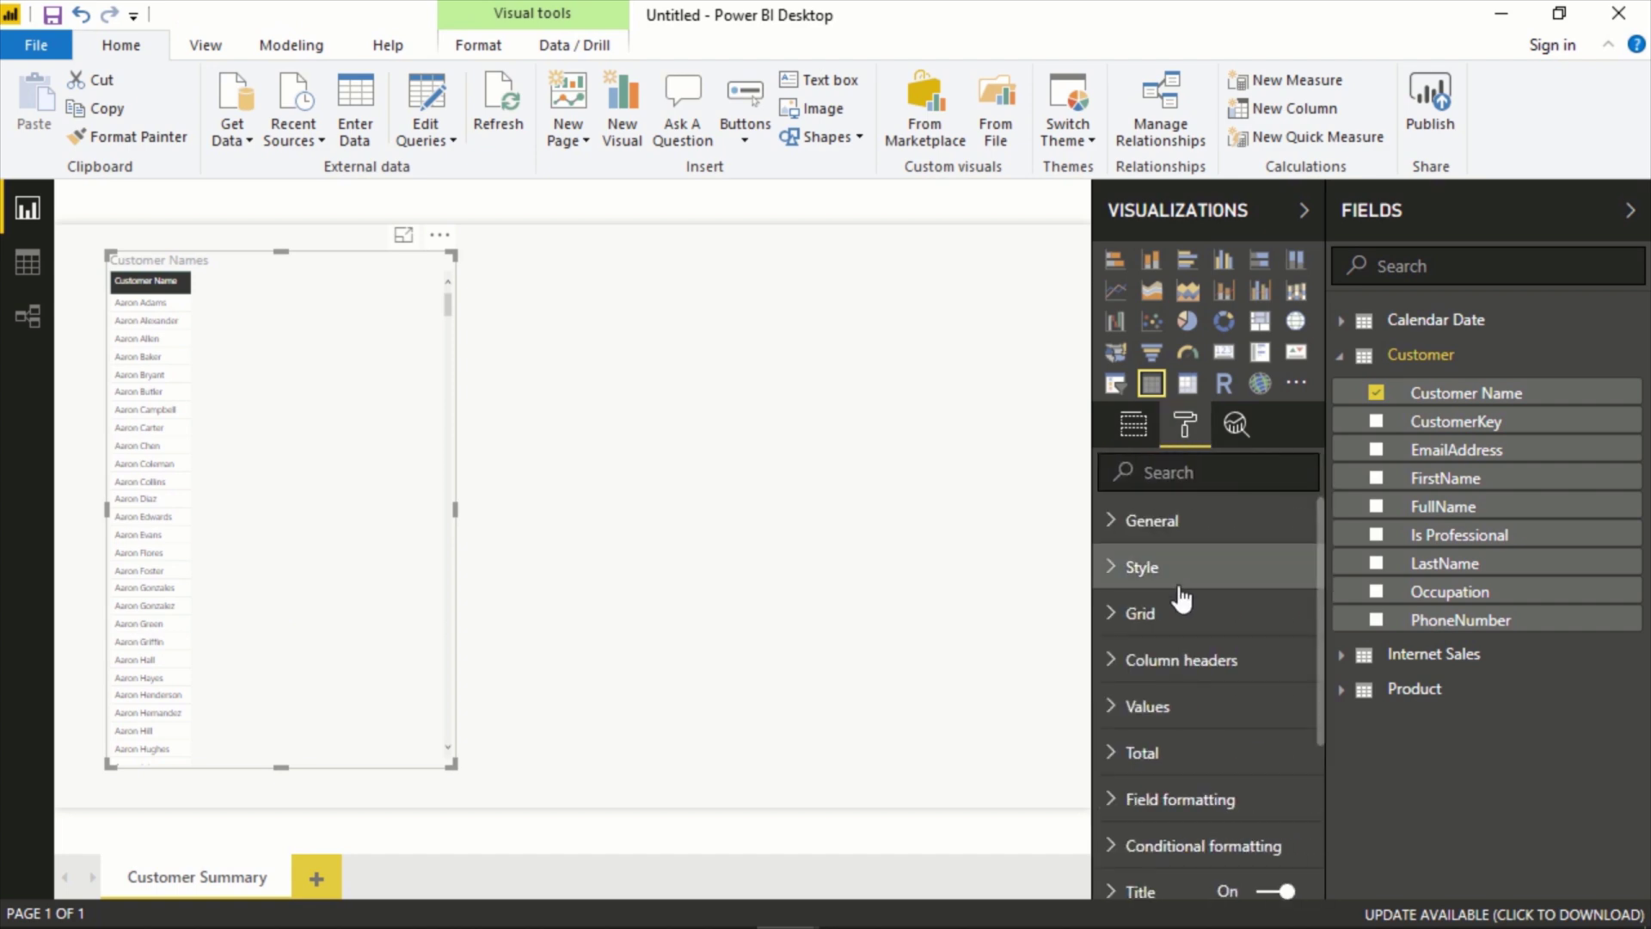
scroll(1207, 812, "down", 5)
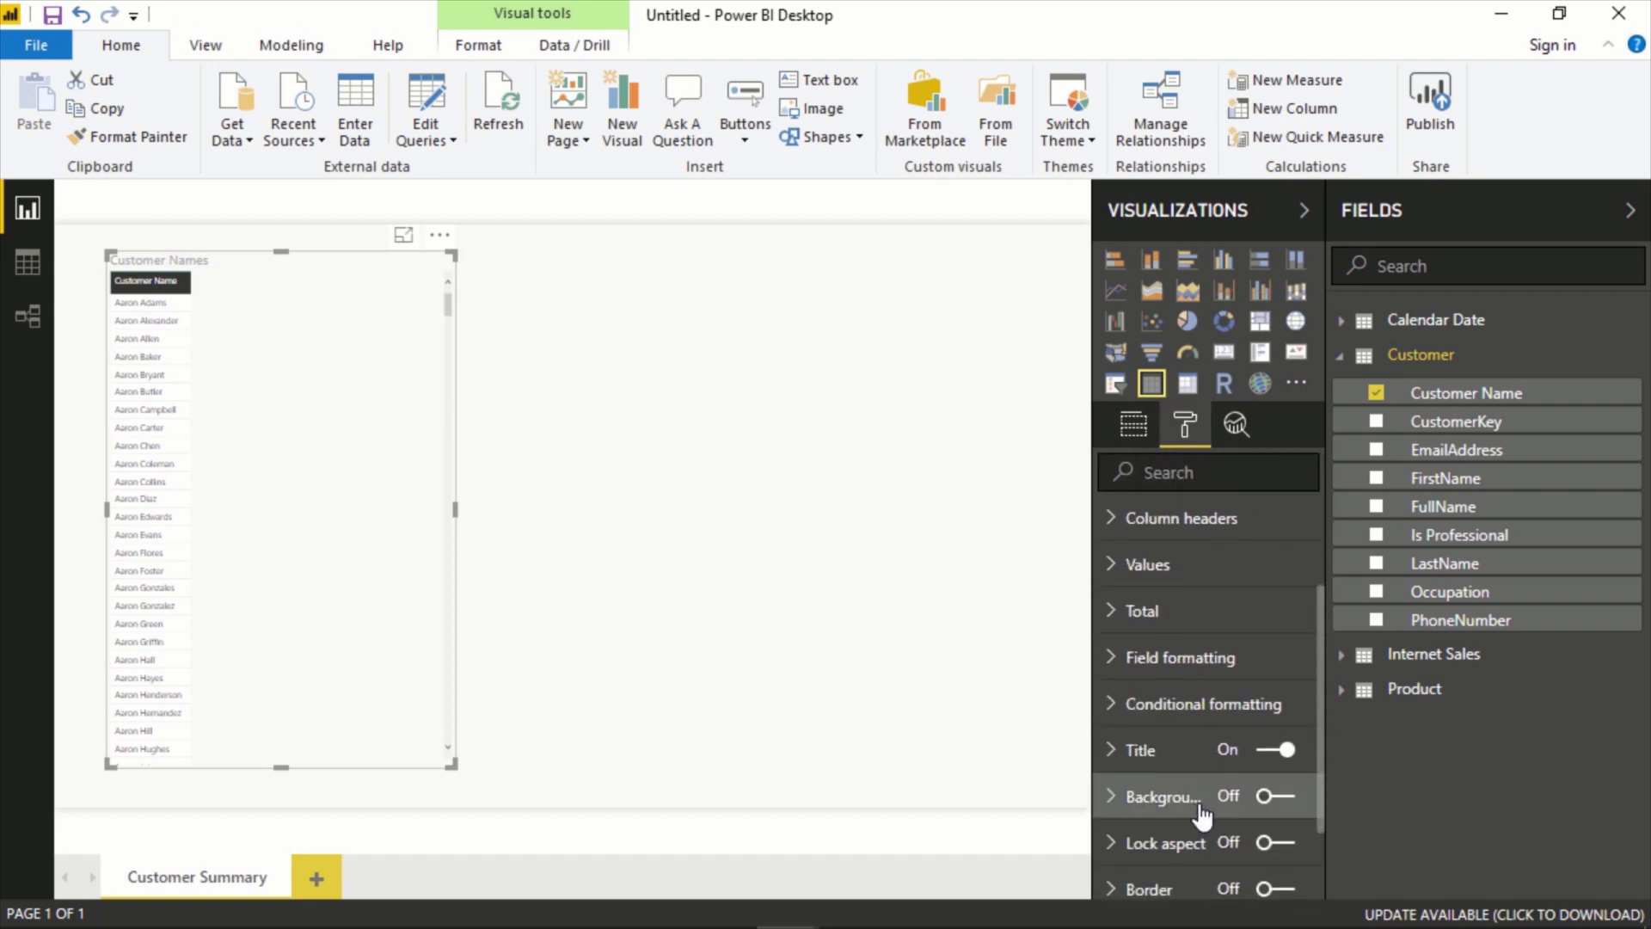
left_click(1273, 690)
left_click(1192, 701)
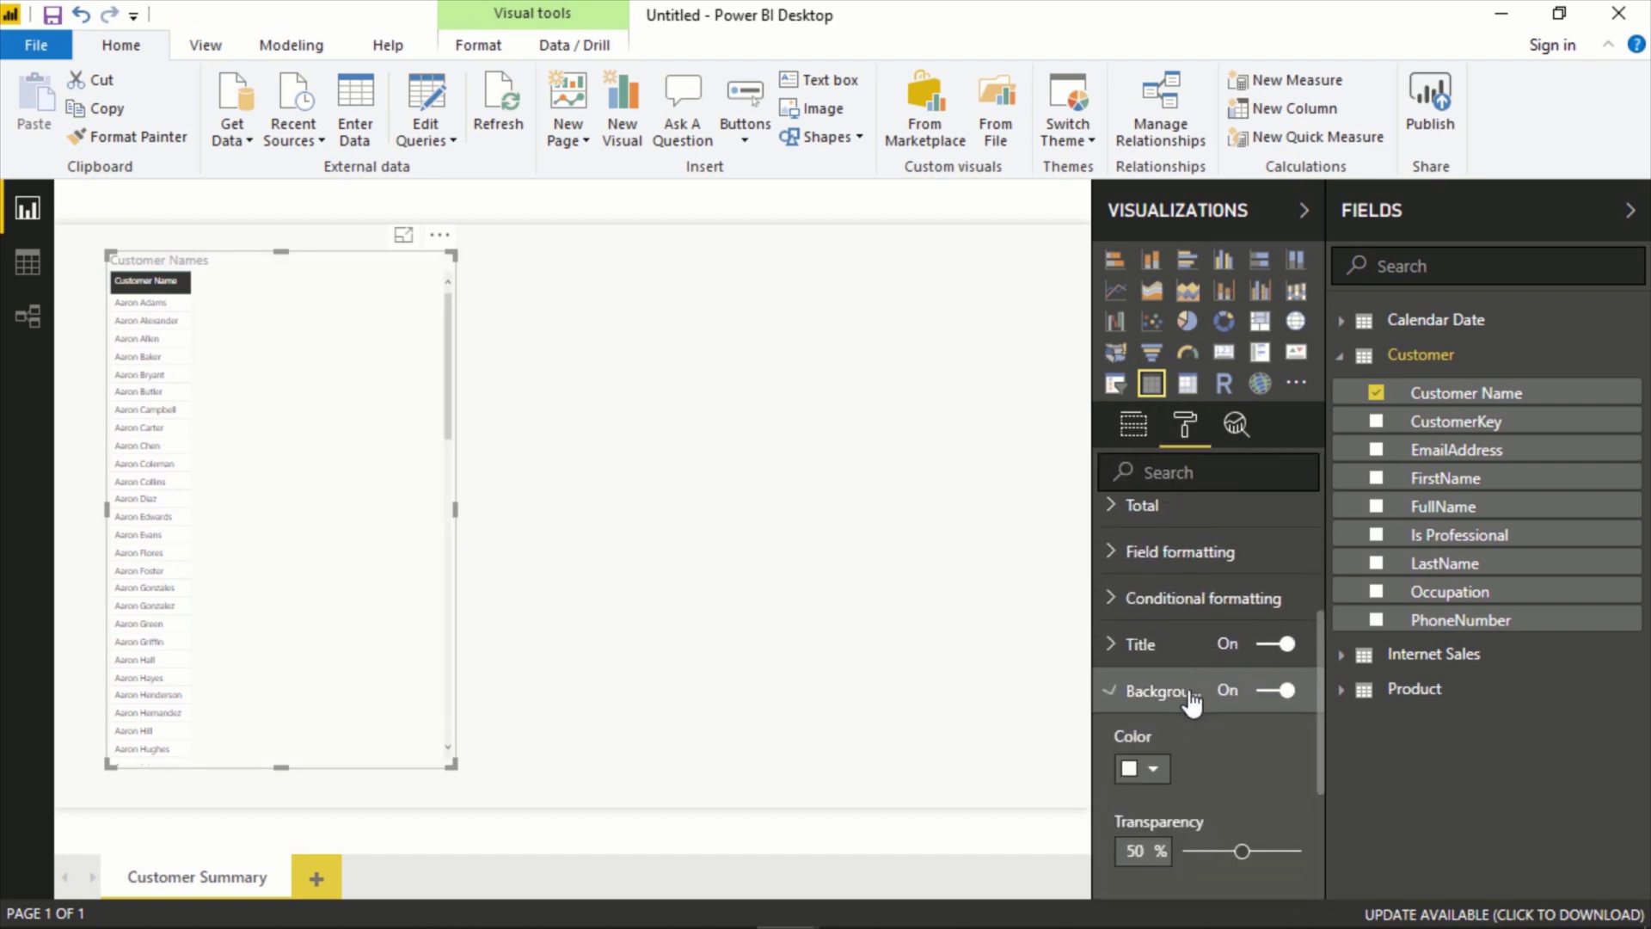
left_click(1155, 770)
left_click(1122, 661)
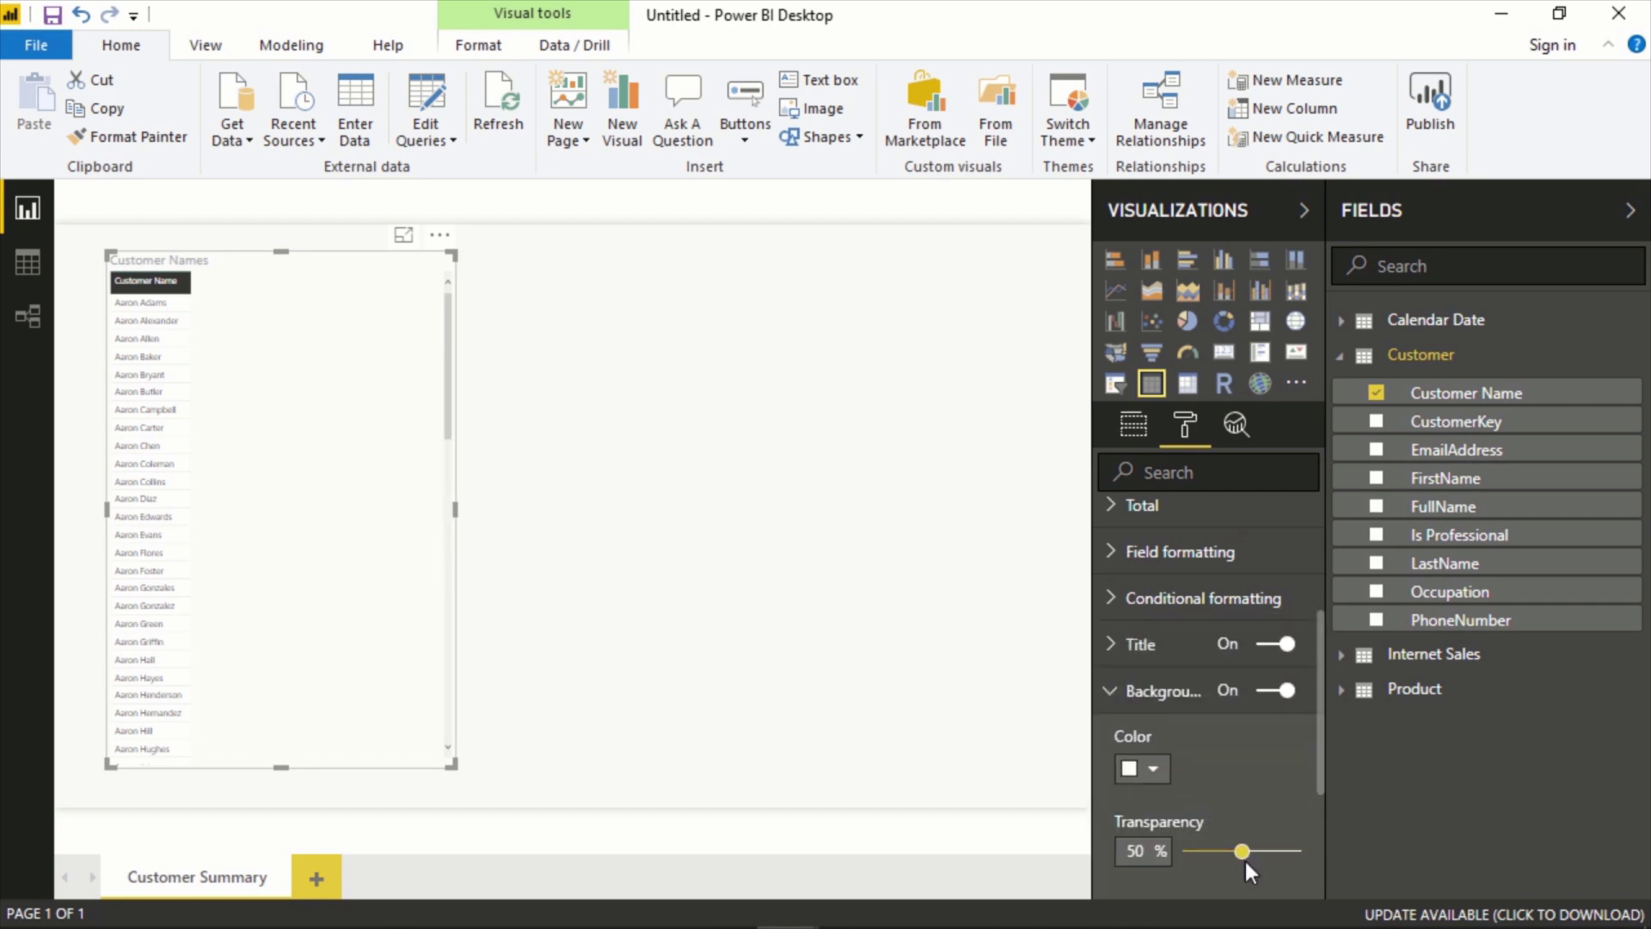
left_click_drag(1245, 860, 1028, 834)
Raise the table's column header text size to 10.
left_click(1148, 706)
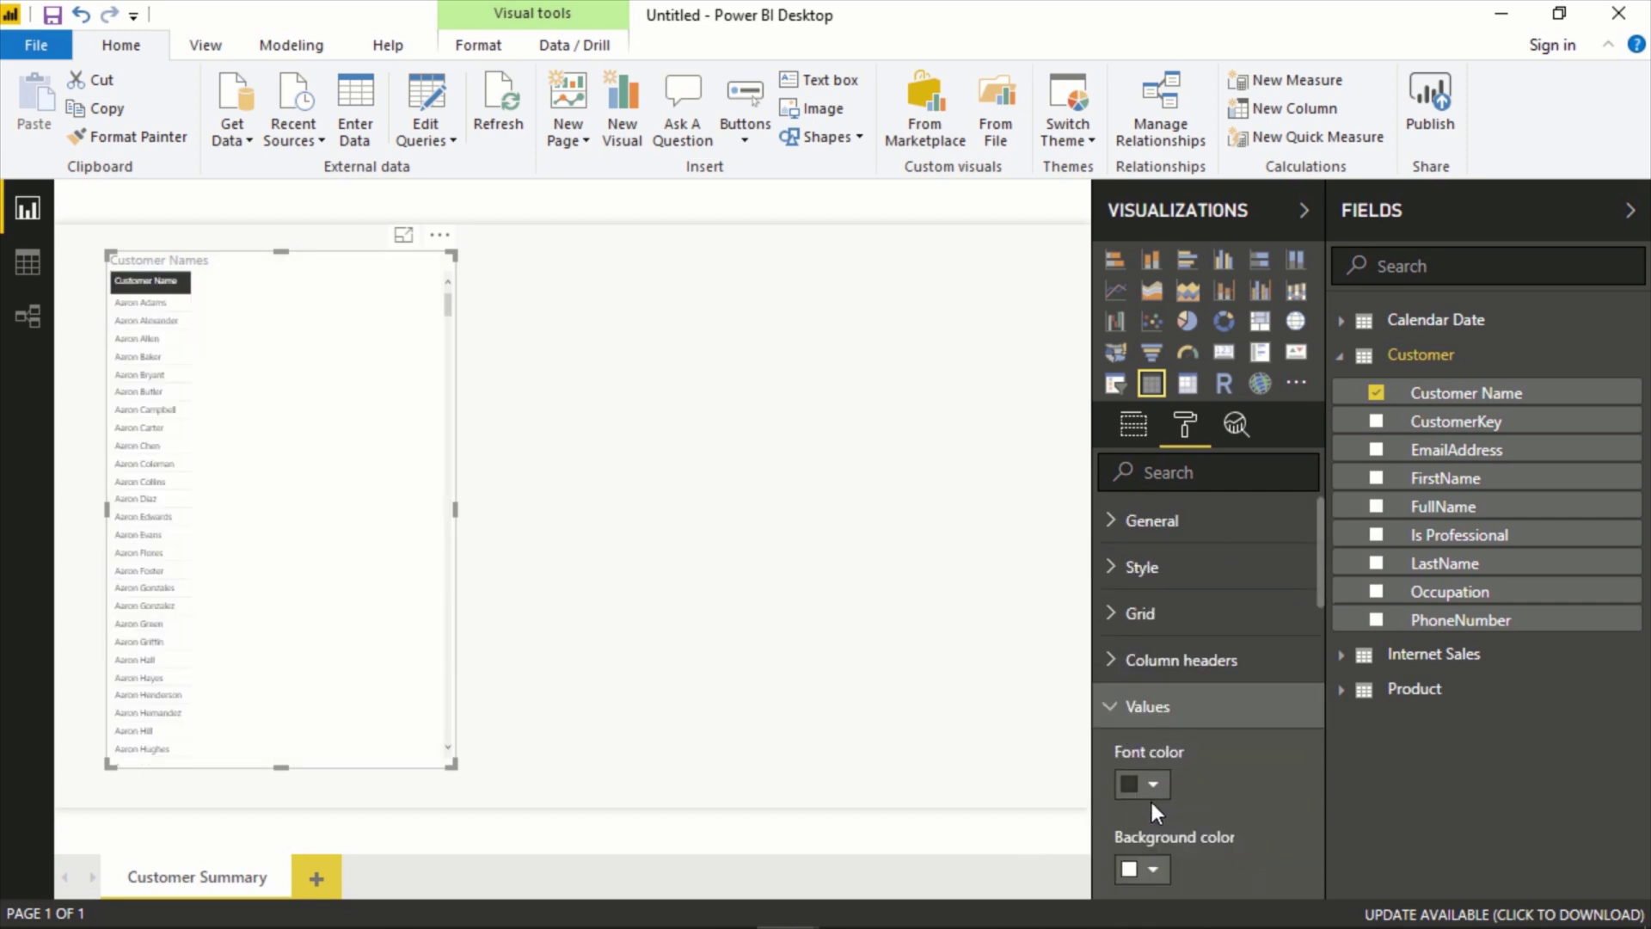
scroll(1152, 804, "down", 8)
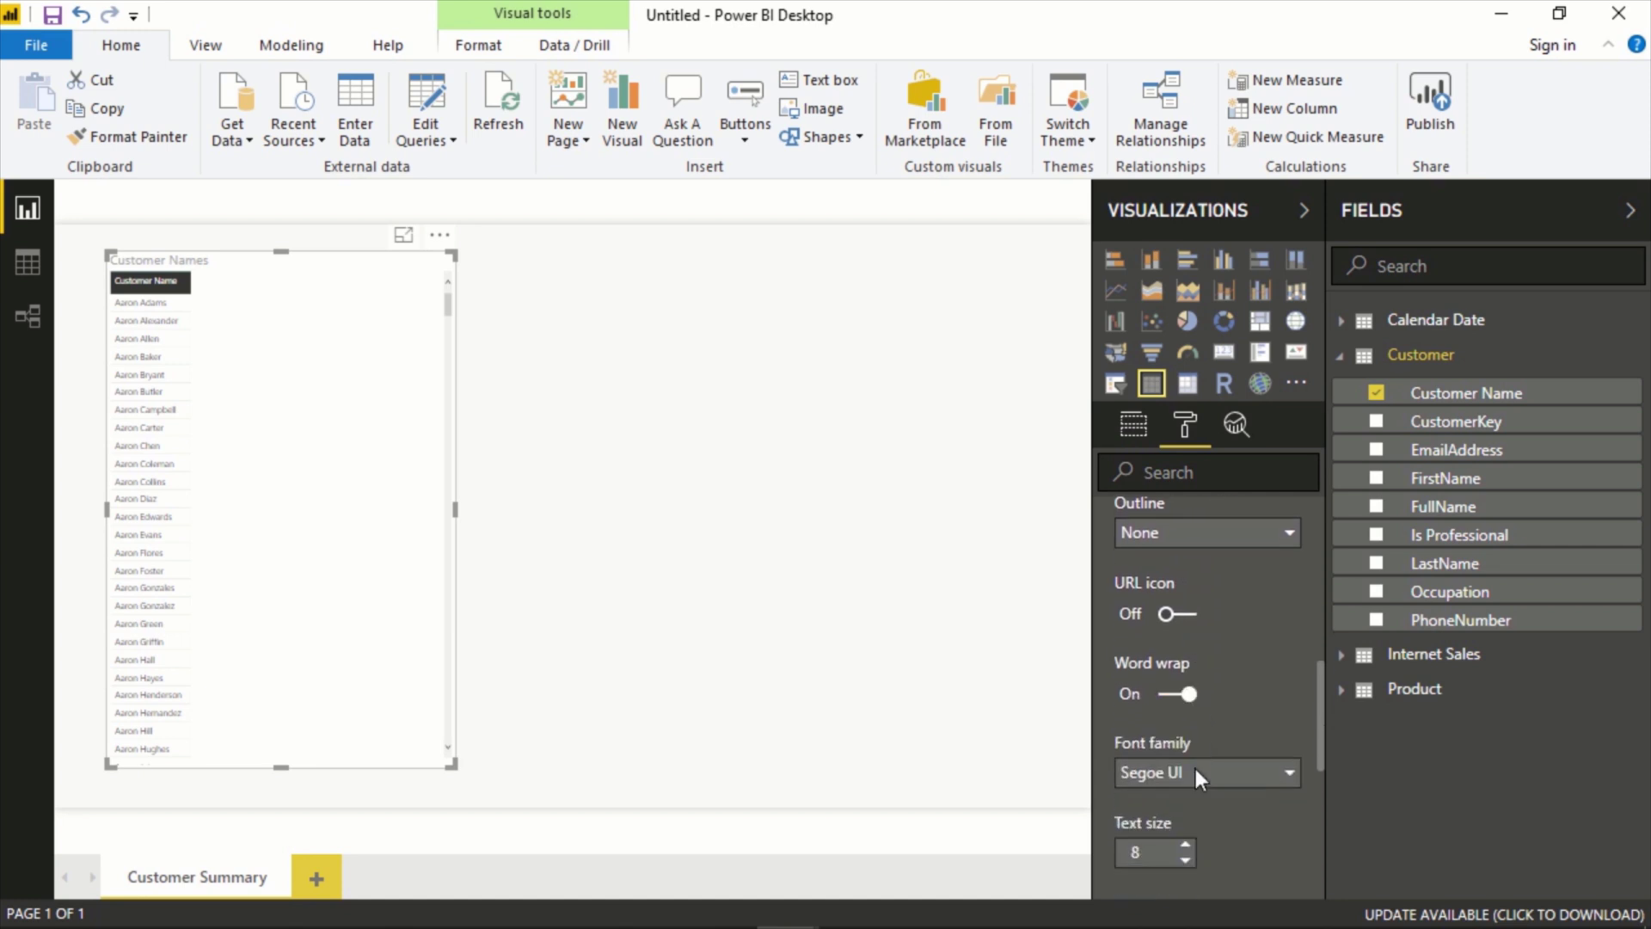
scroll(1194, 766, "up", 8)
left_click(1144, 575)
left_click(1179, 538)
scroll(1230, 697, "down", 5)
scroll(1225, 704, "up", 2)
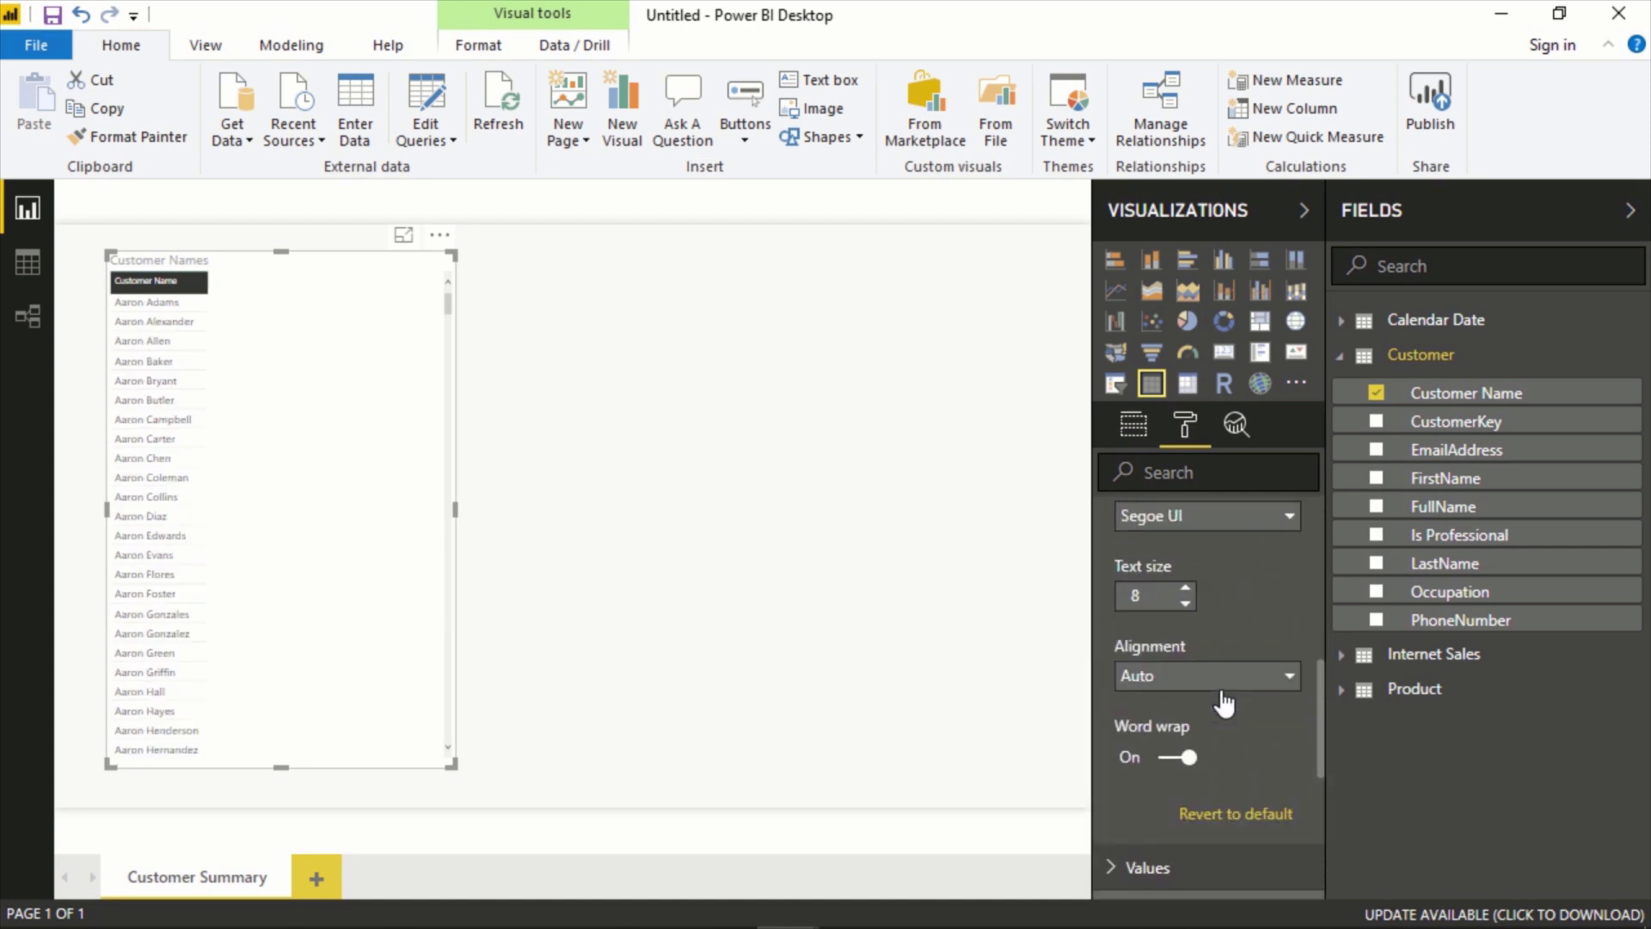
scroll(1225, 704, "up", 1)
left_click(1187, 623)
left_click(1187, 623)
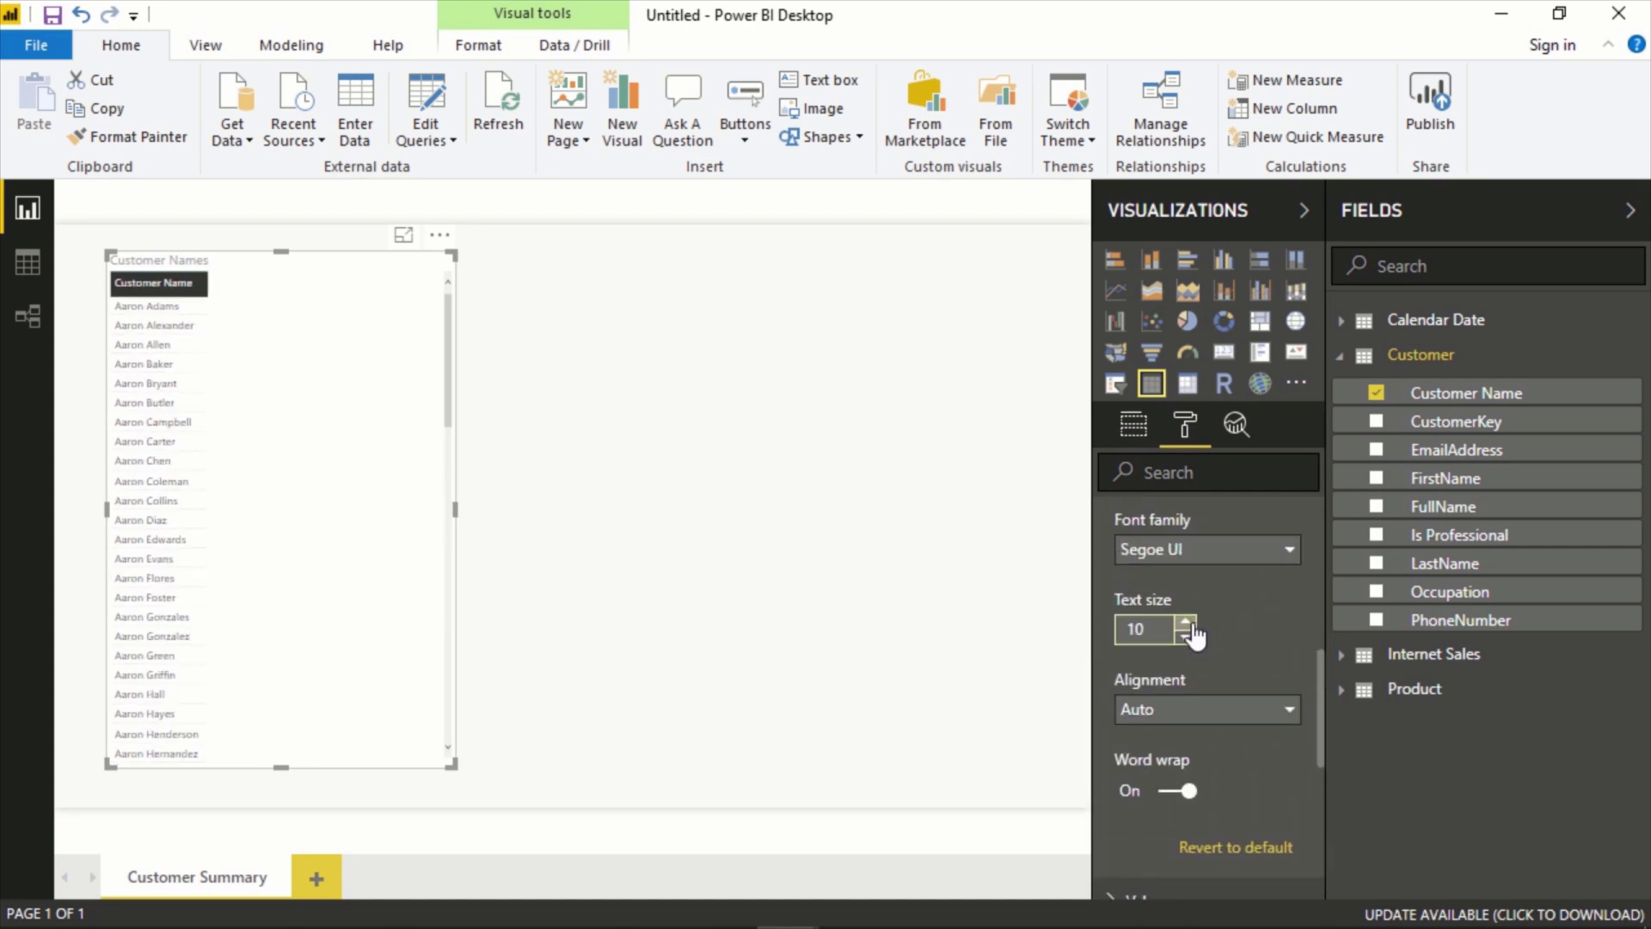
Switch the table's title off.
scroll(1193, 634, "down", 5)
left_click(1113, 785)
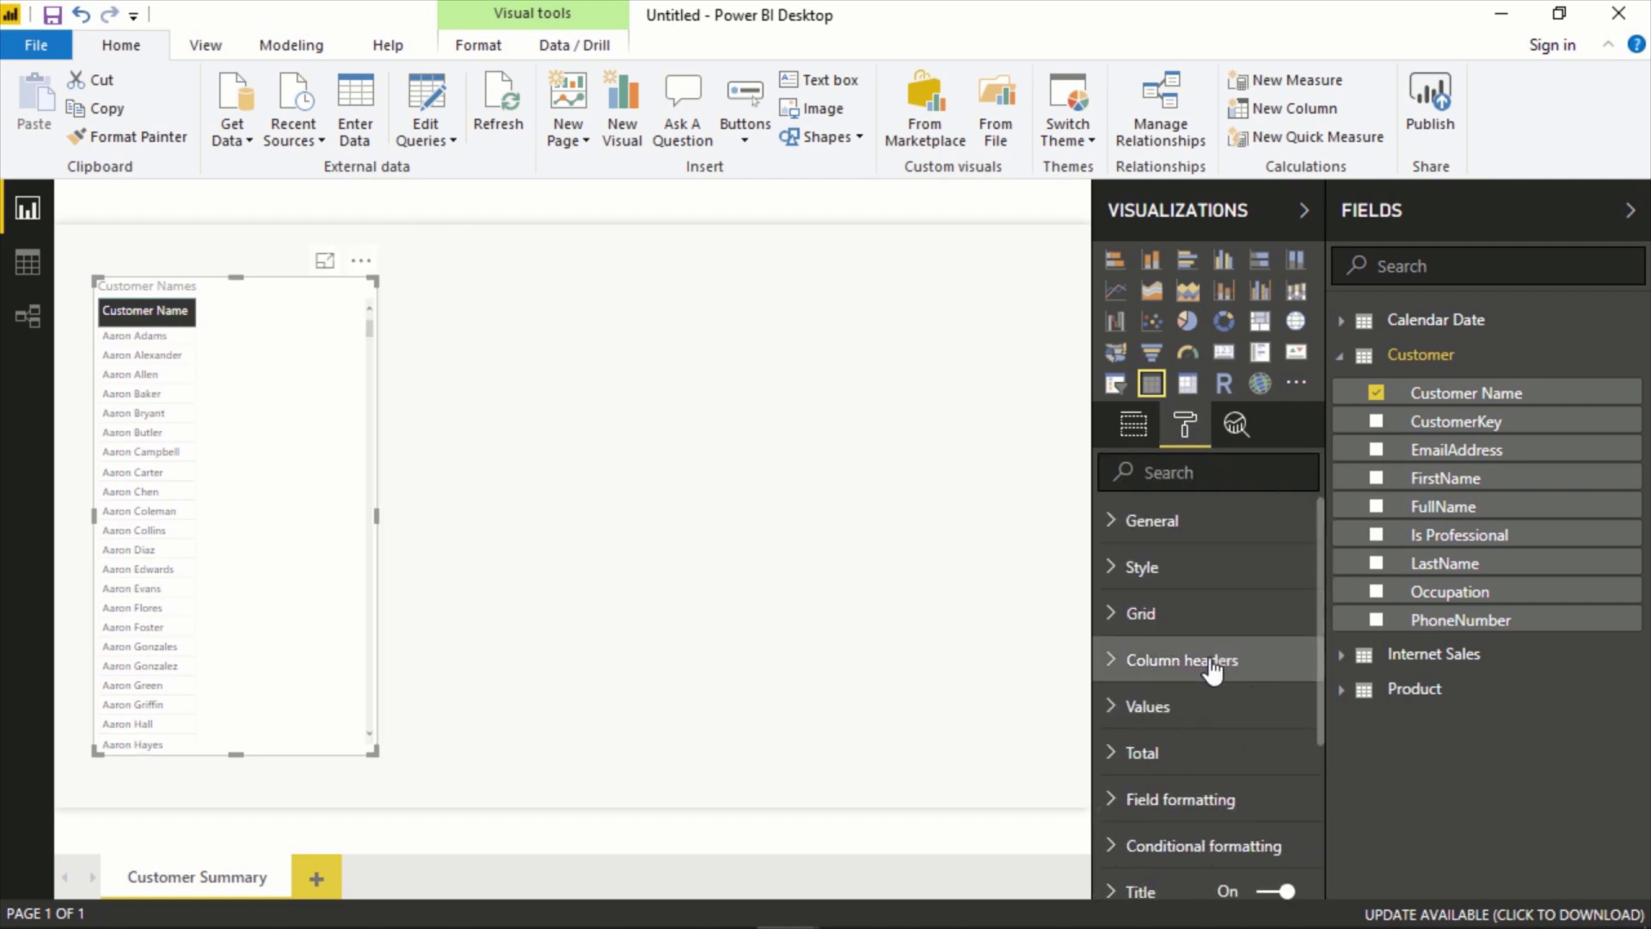
scroll(1213, 669, "down", 5)
left_click(1279, 641)
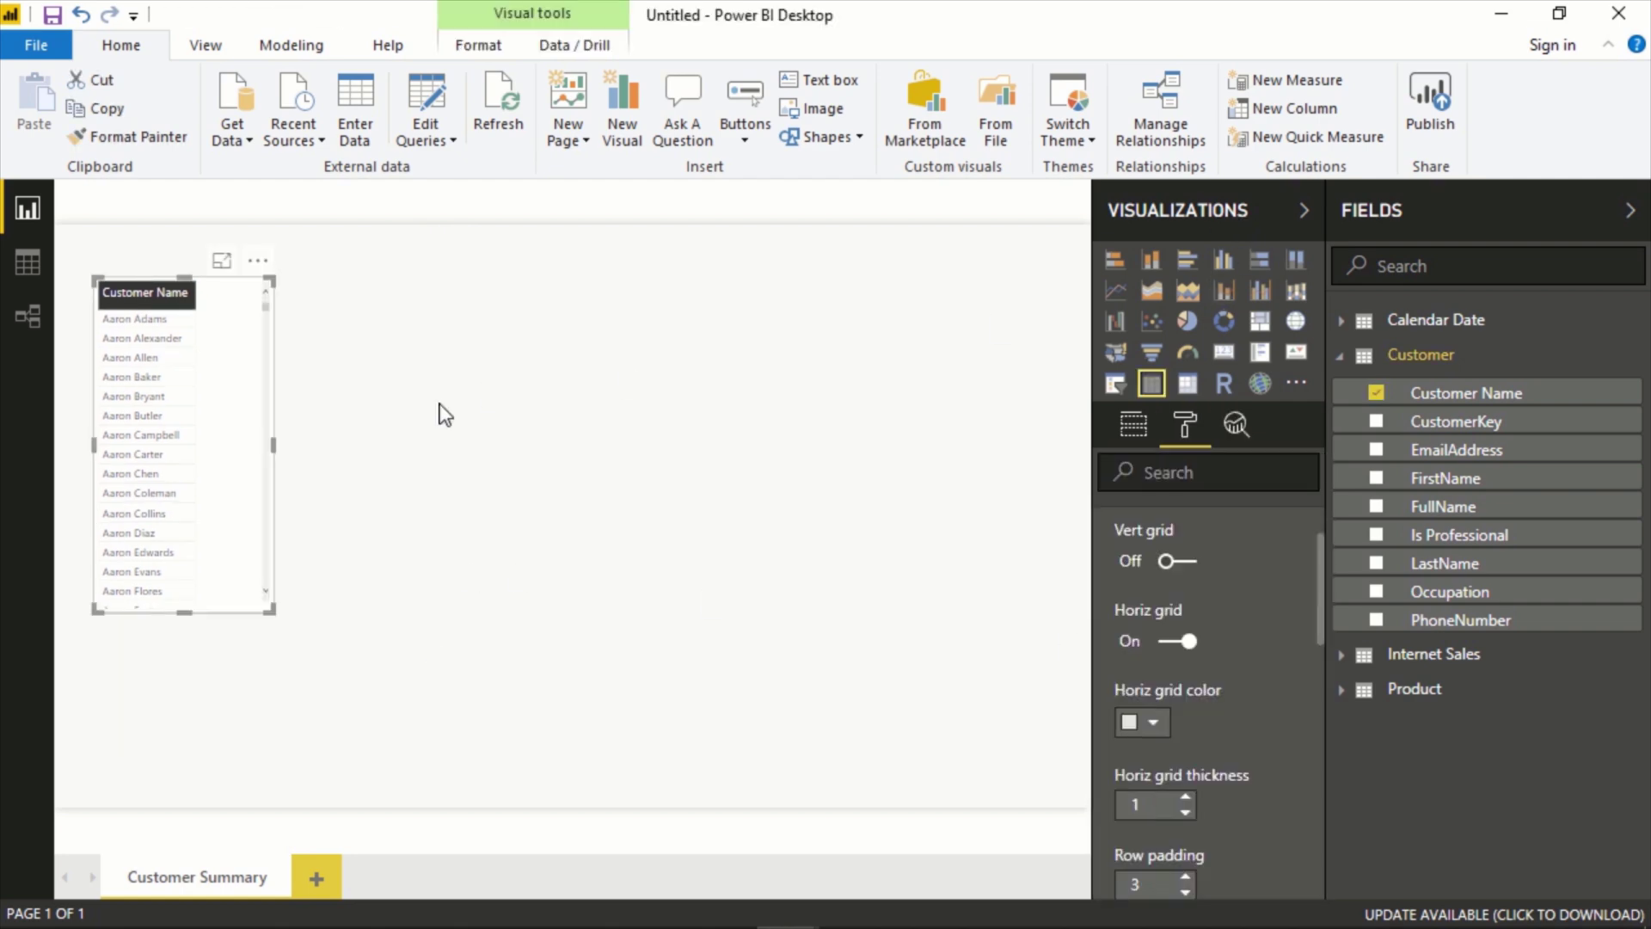
Add OrderQuantity from Internet Sales as a second column in the customer table.
left_click(334, 436)
left_click(241, 440)
left_click(1388, 355)
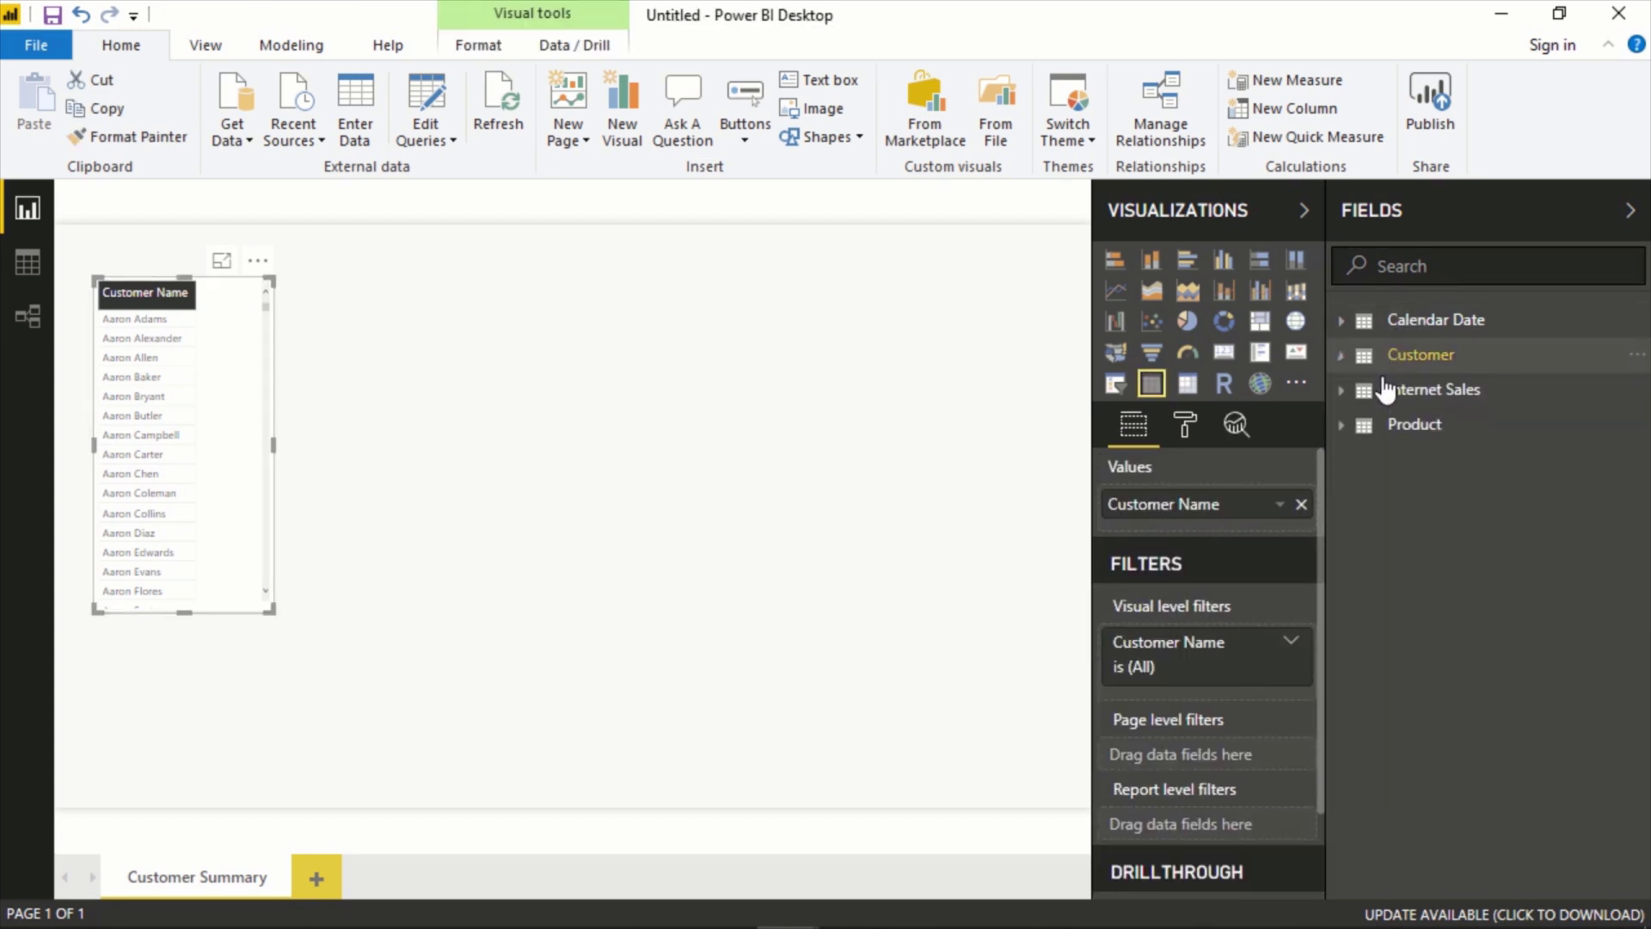
left_click(1341, 389)
left_click_drag(1461, 512, 1202, 539)
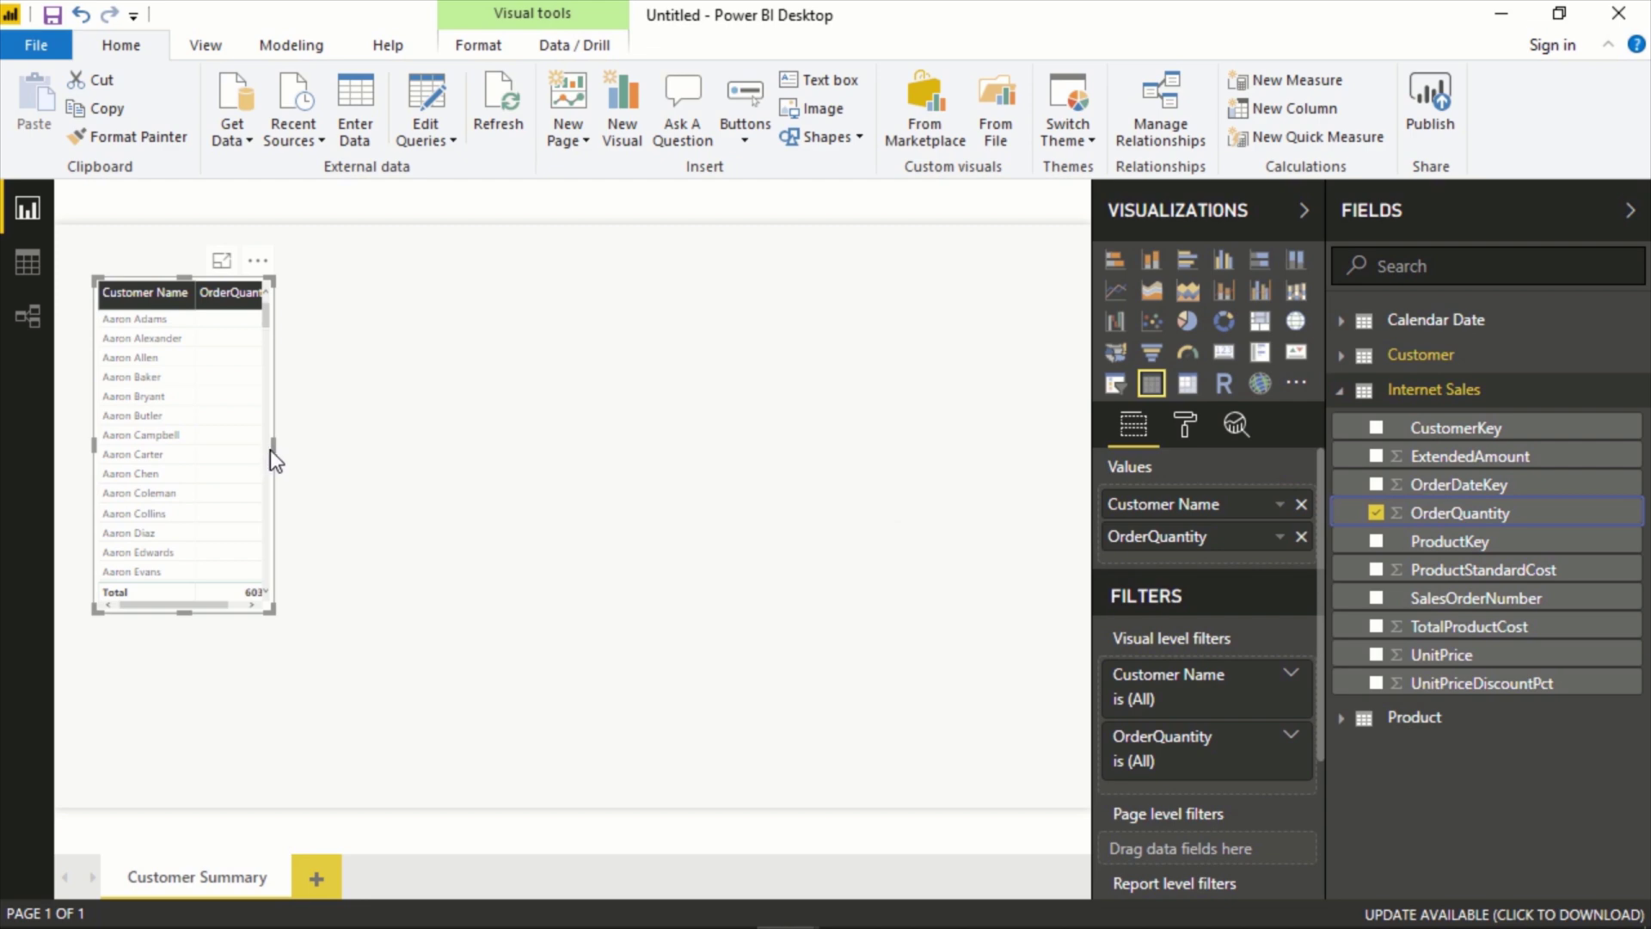
Resize and move the table so both columns and the 60398 total show.
left_click_drag(270, 449, 346, 453)
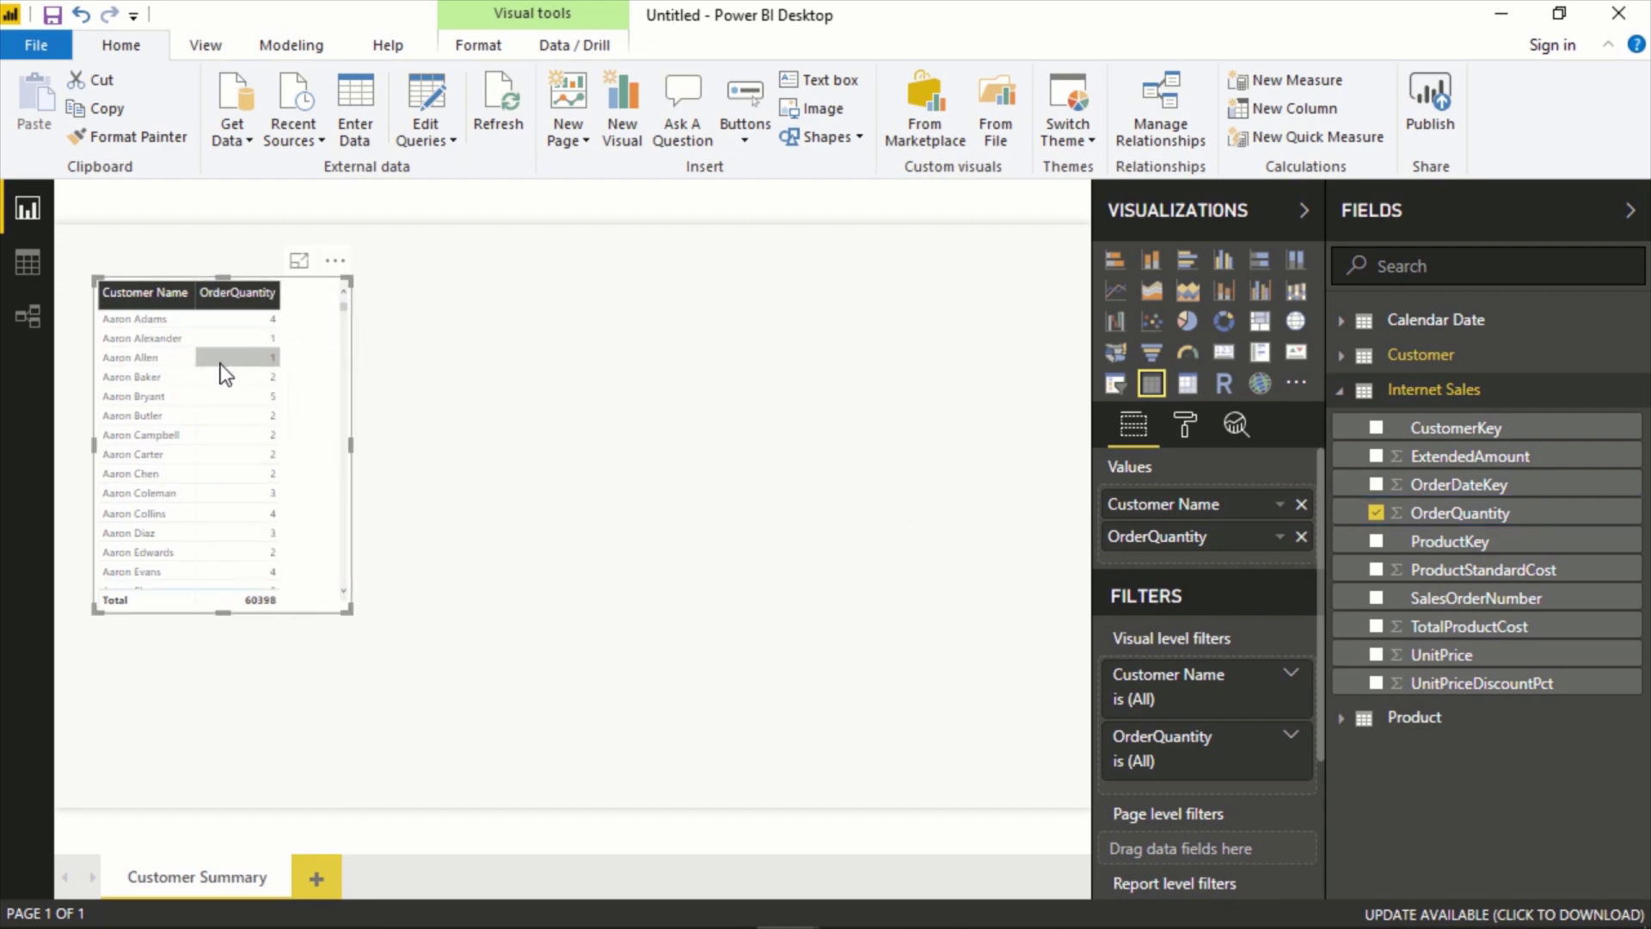
left_click_drag(348, 607, 311, 641)
left_click(339, 630)
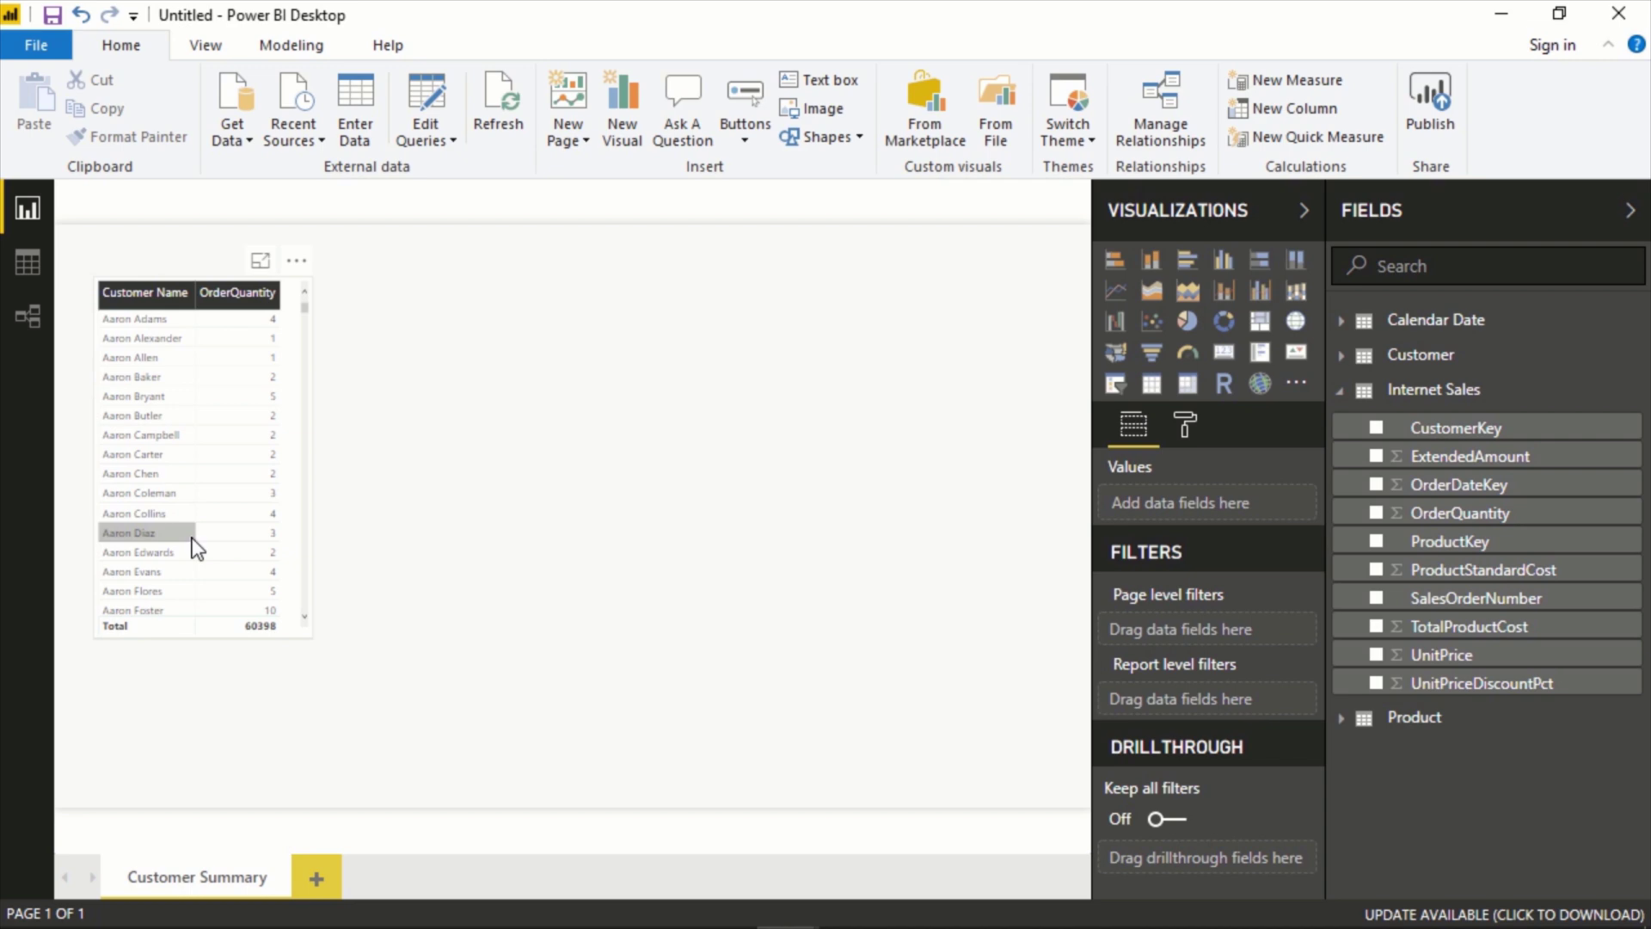
left_click_drag(195, 627, 195, 666)
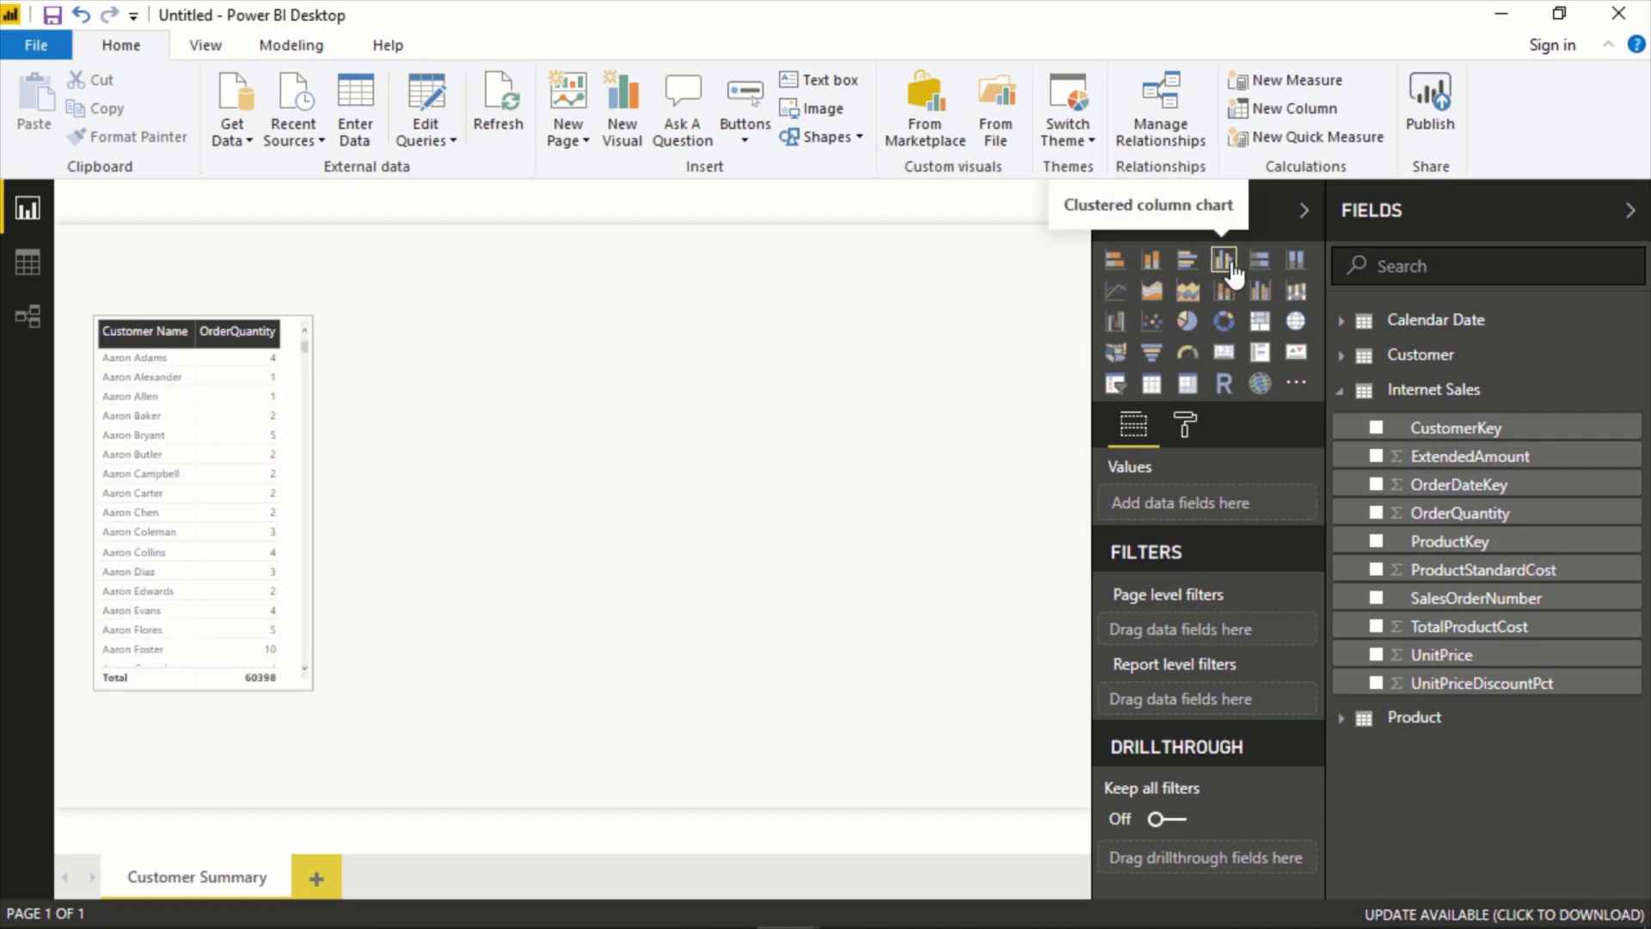
Add a clustered column chart to the page and widen it.
left_click(1224, 260)
left_click_drag(543, 506, 875, 478)
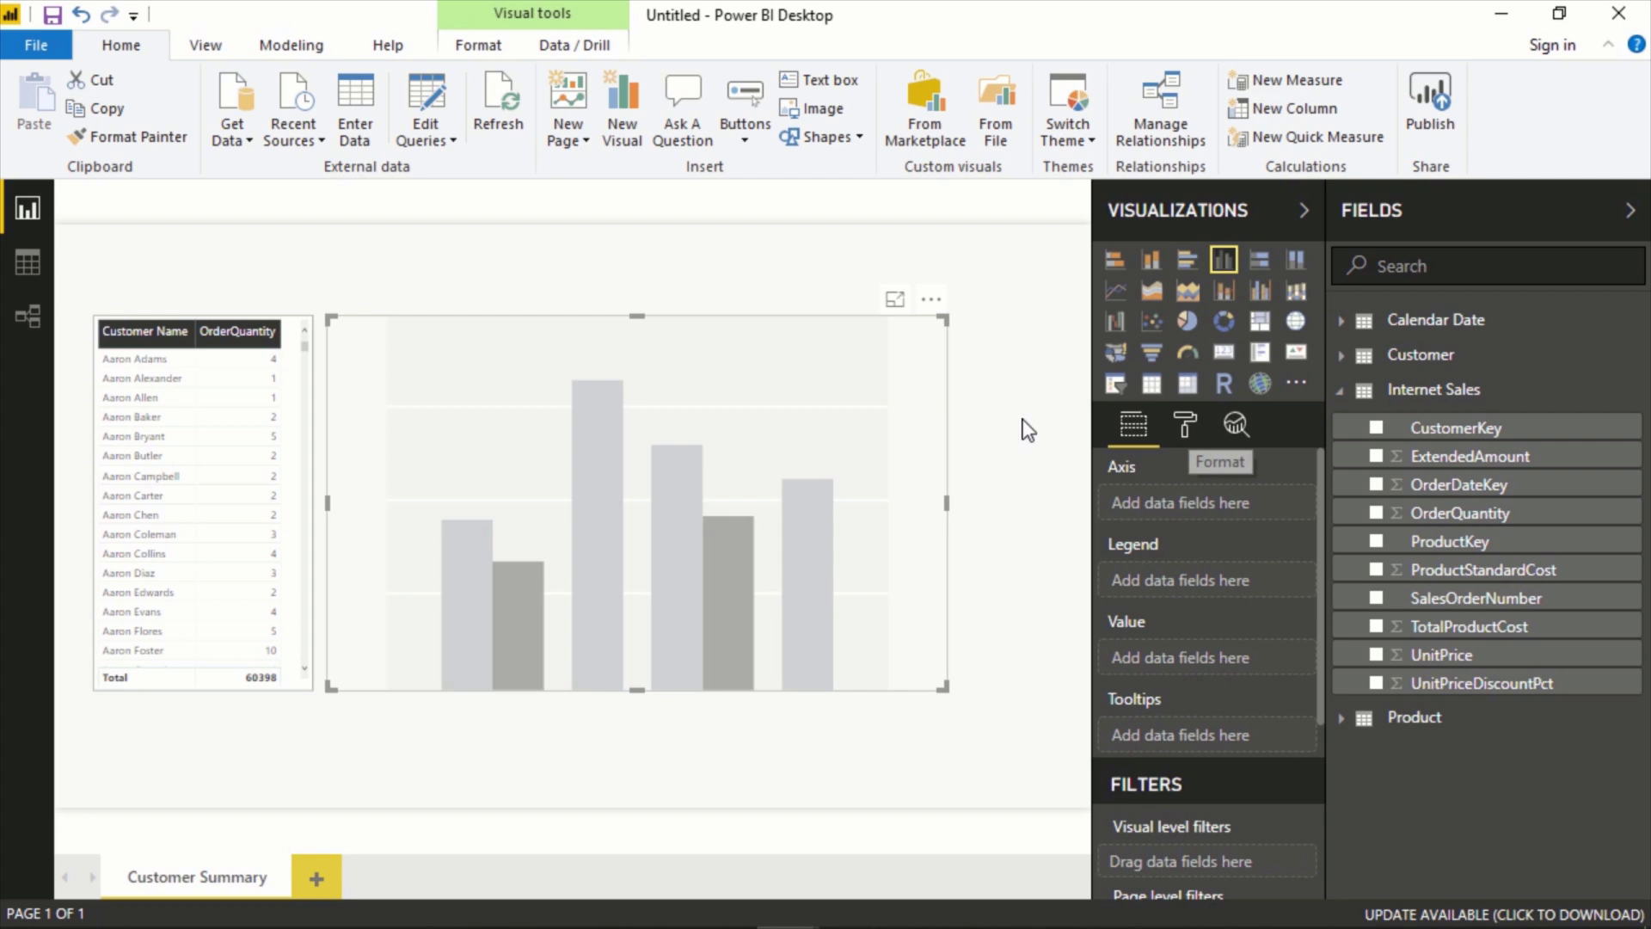
left_click(1185, 424)
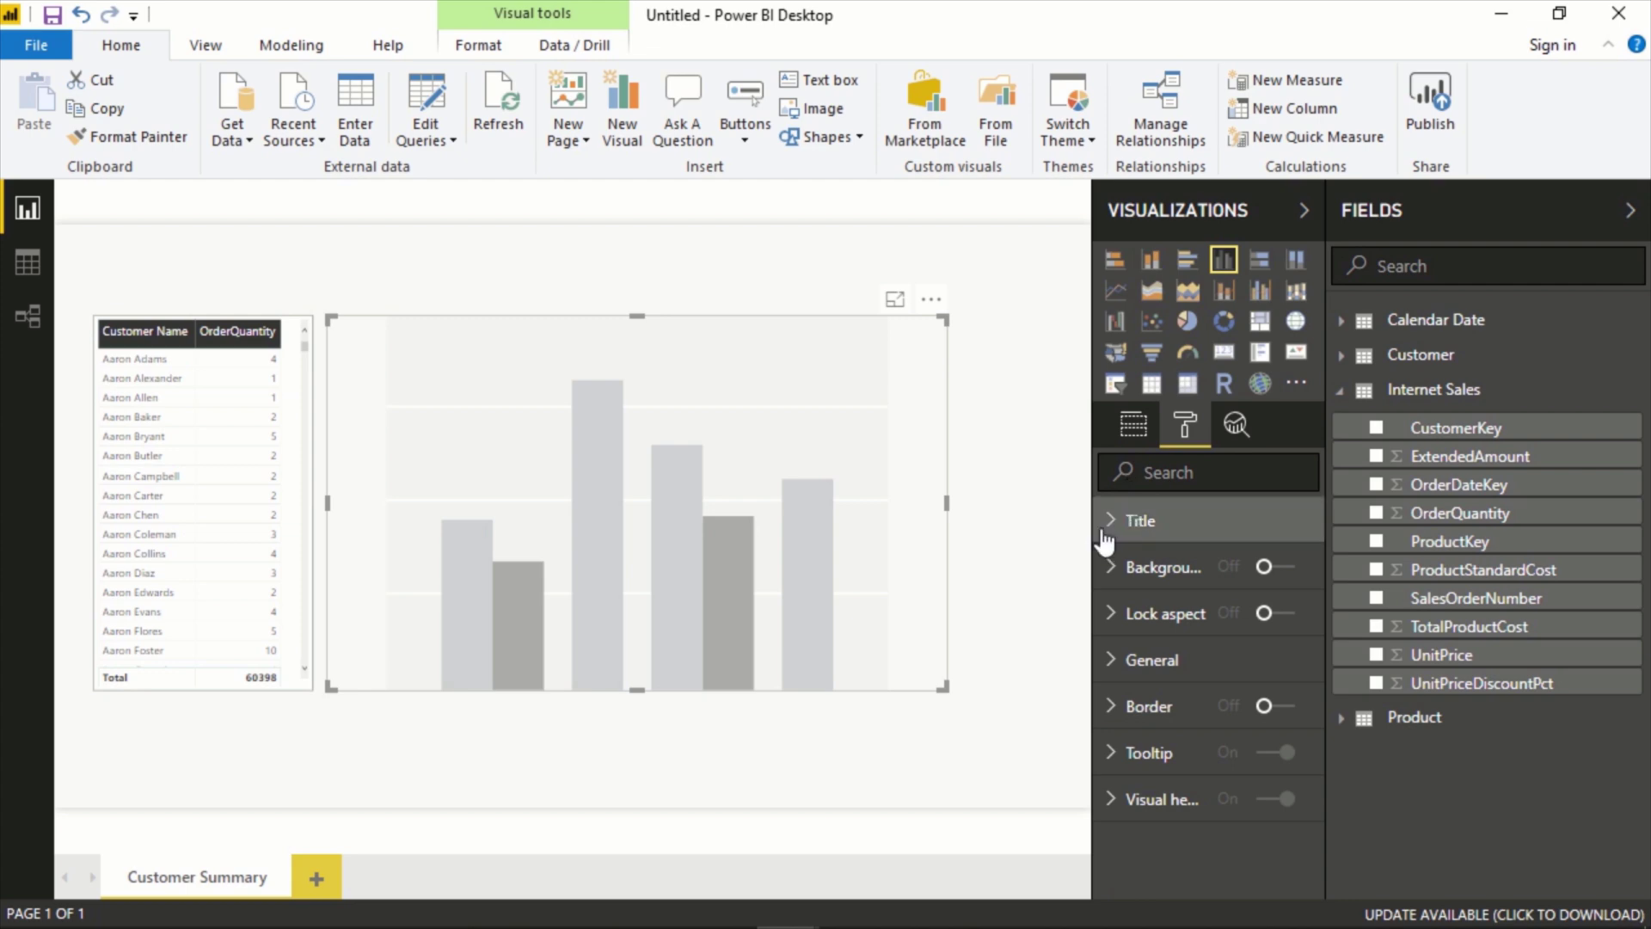
left_click(1132, 427)
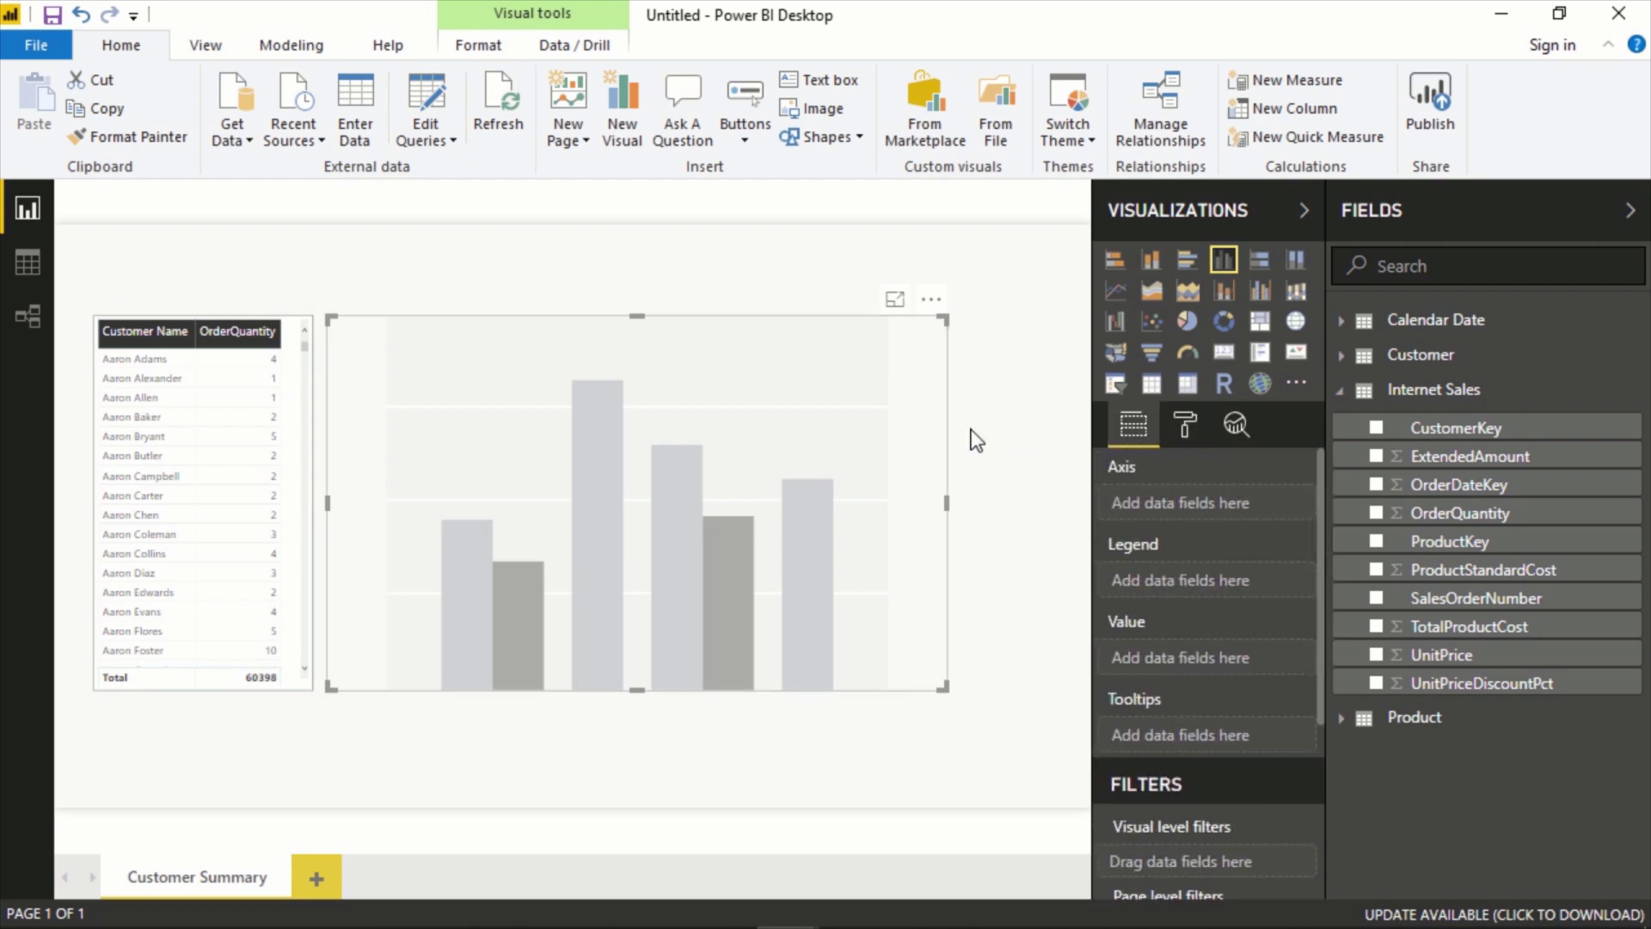
Put UnitPrice in the chart's values and product Color on its axis.
left_click(1376, 656)
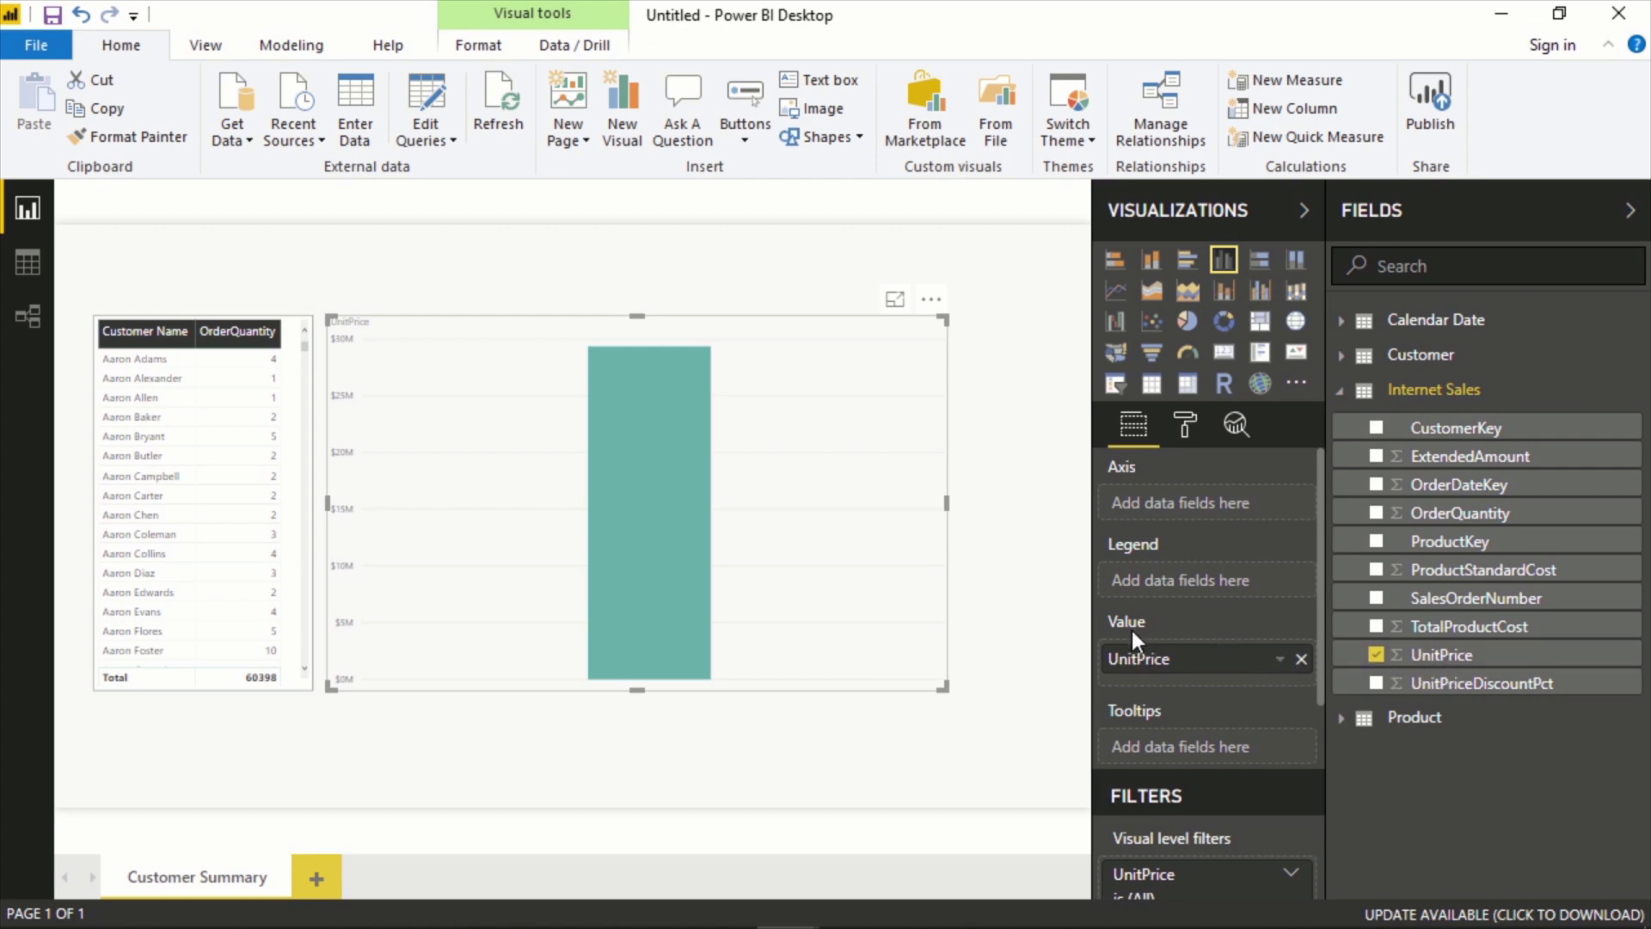
mouse_move(1398, 658)
left_mouse_down()
mouse_move(1192, 602)
mouse_move(1185, 558)
mouse_move(1371, 651)
left_mouse_up()
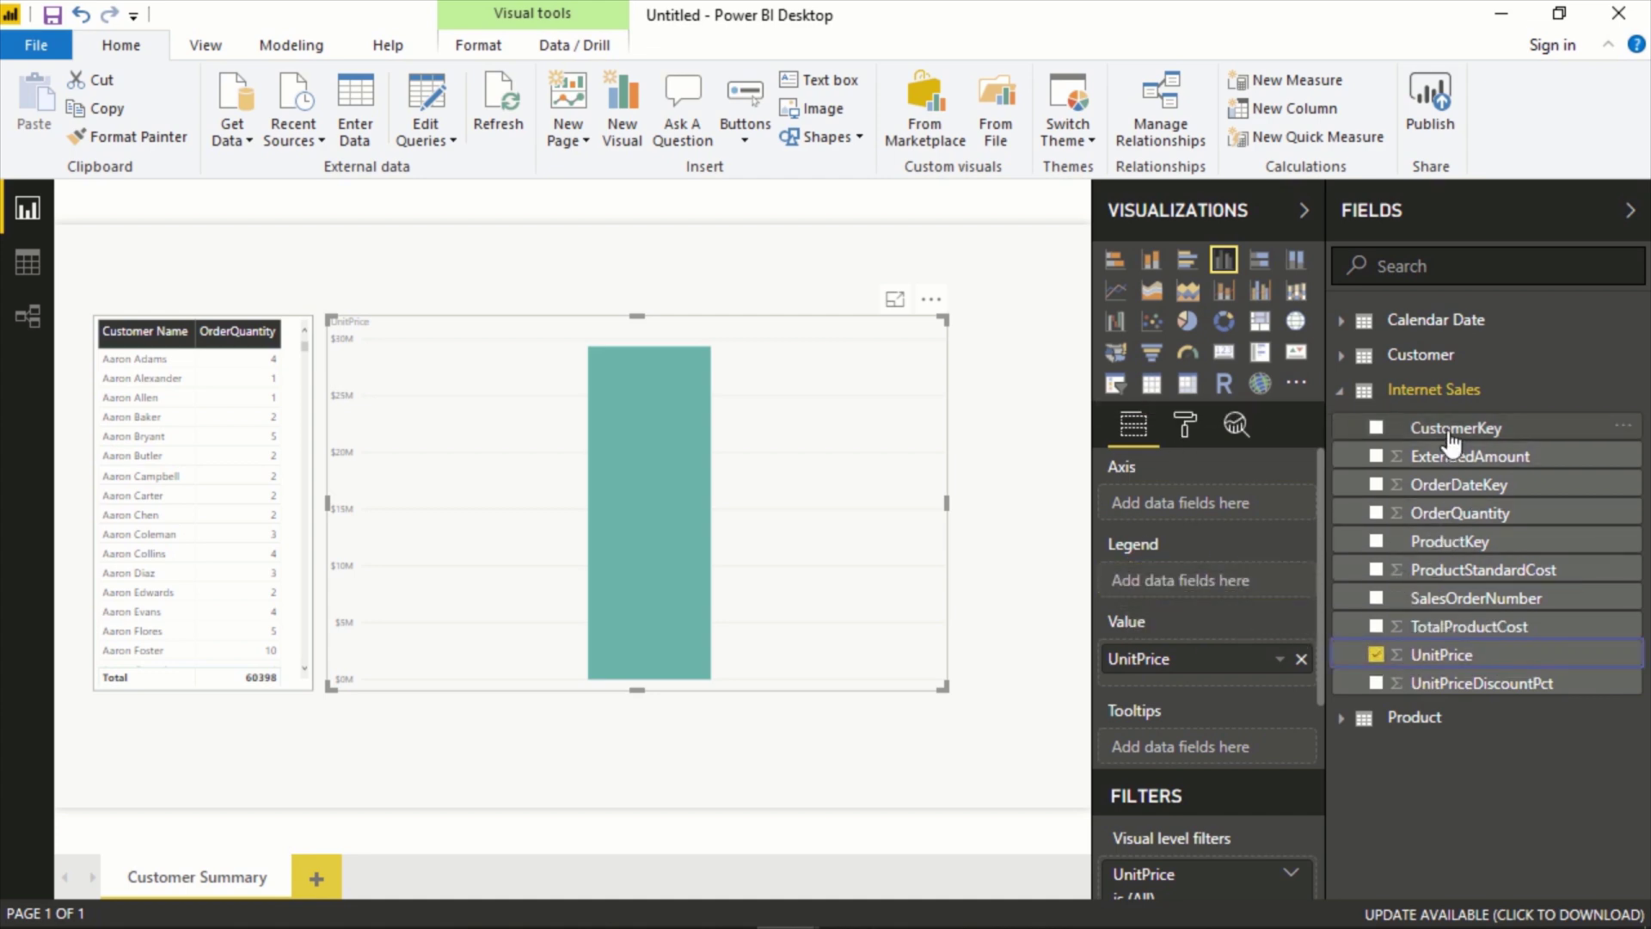
left_click(1340, 390)
left_click(1342, 425)
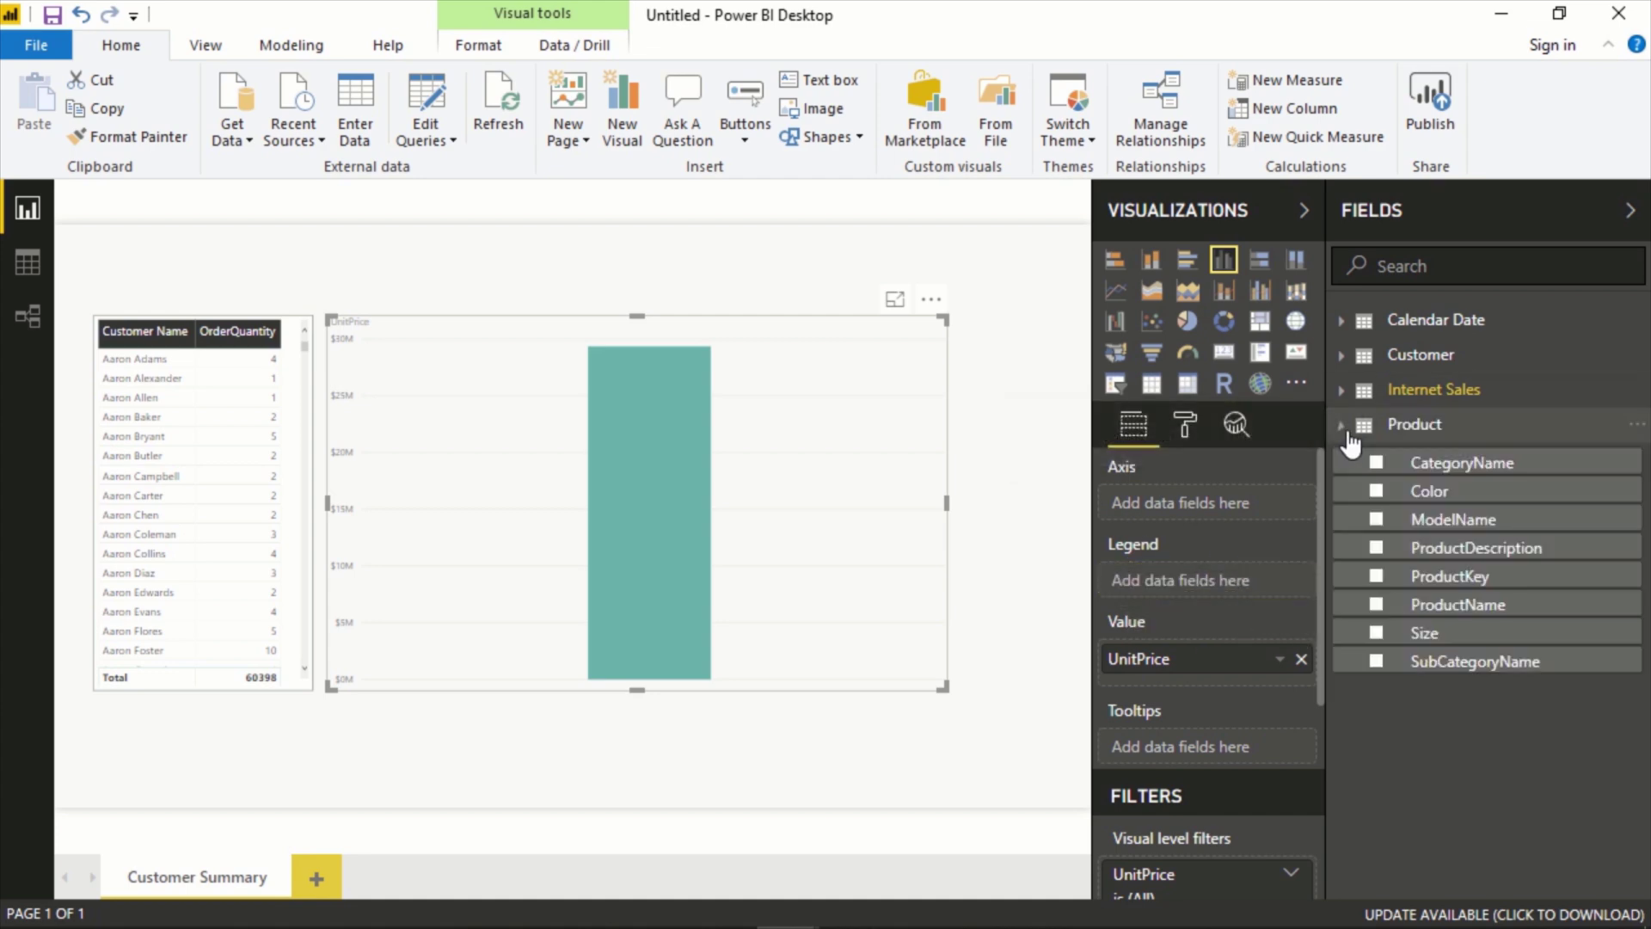
left_click(1376, 490)
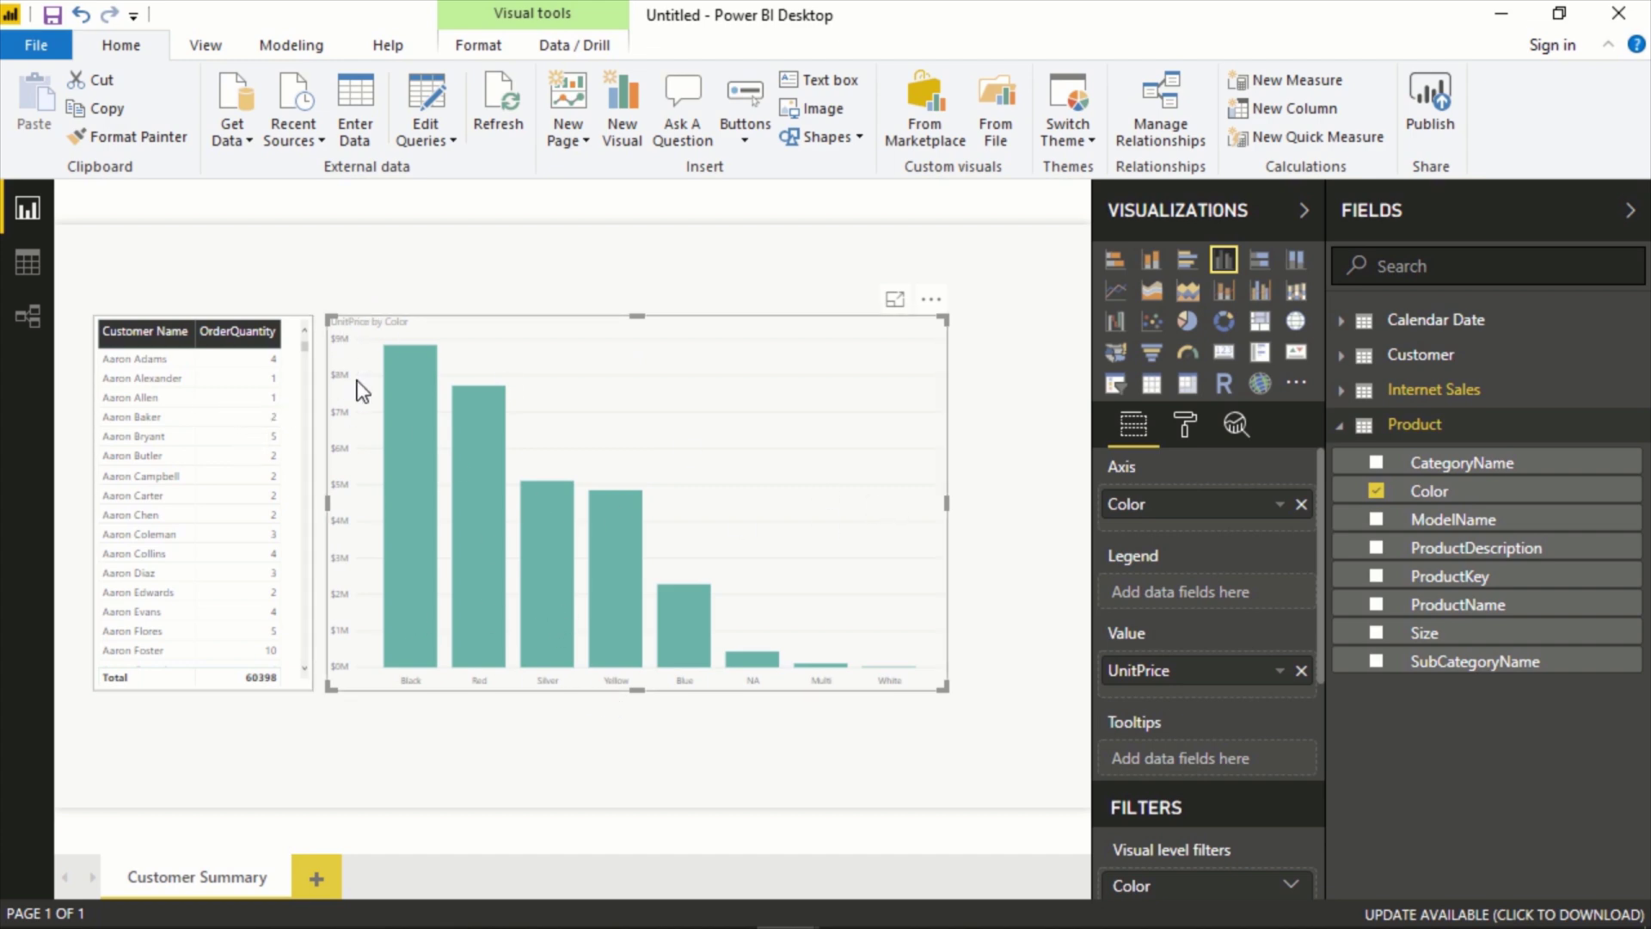
Change the colour chart's title text to Total Sales with text size 12.
left_click(1185, 424)
left_click(1277, 714)
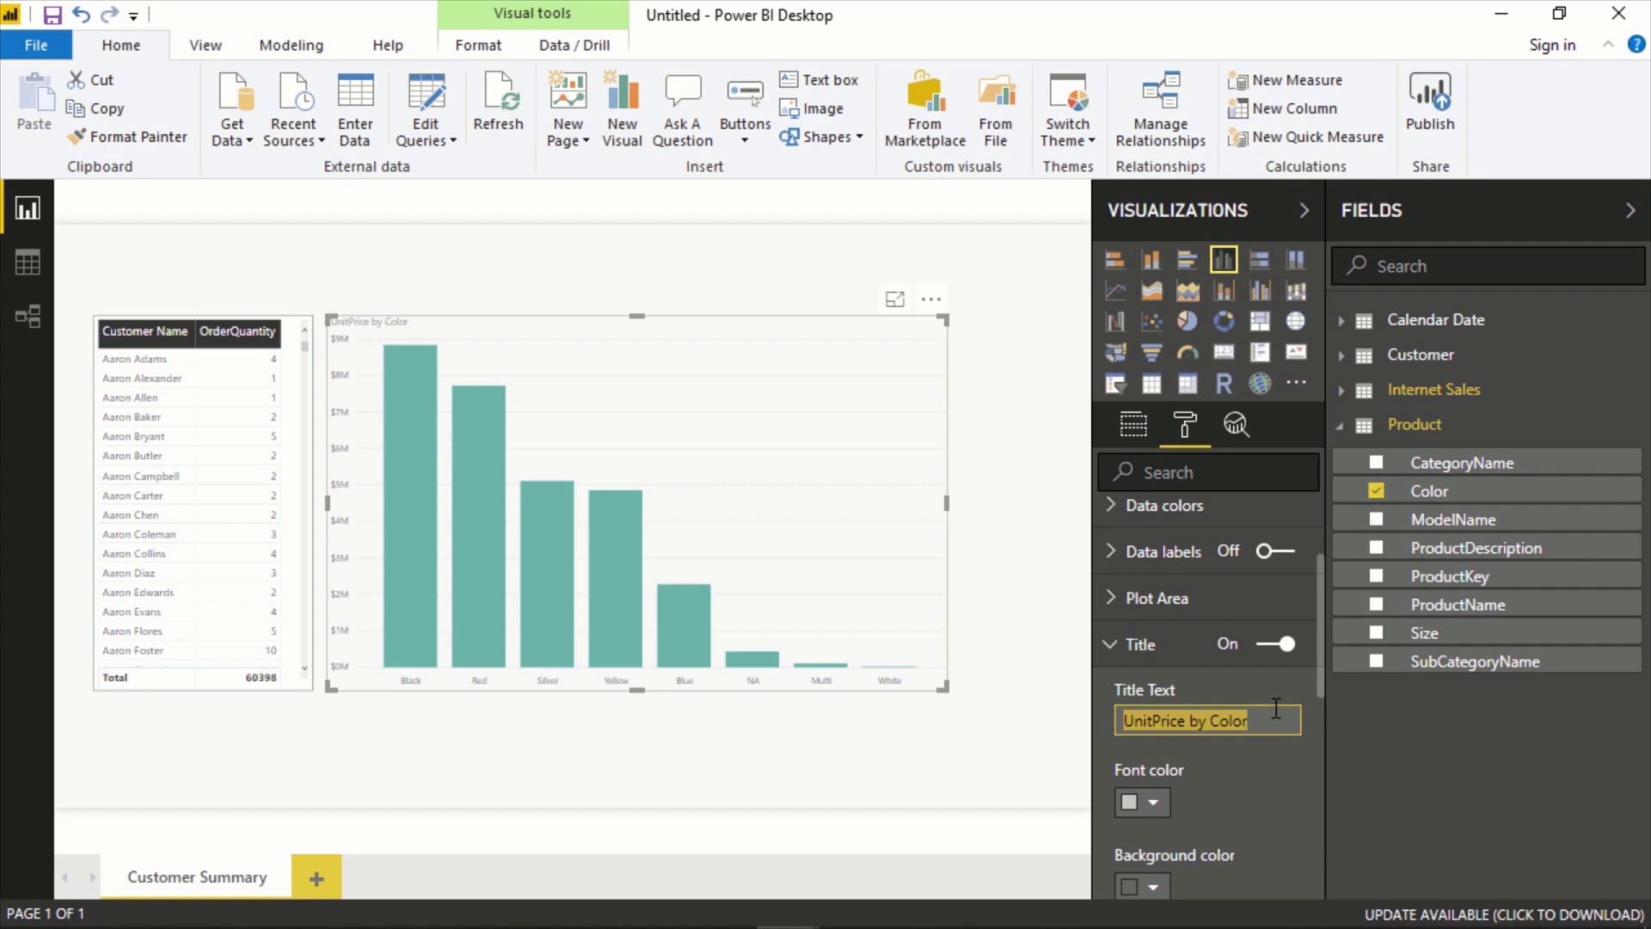
type("Total Sales")
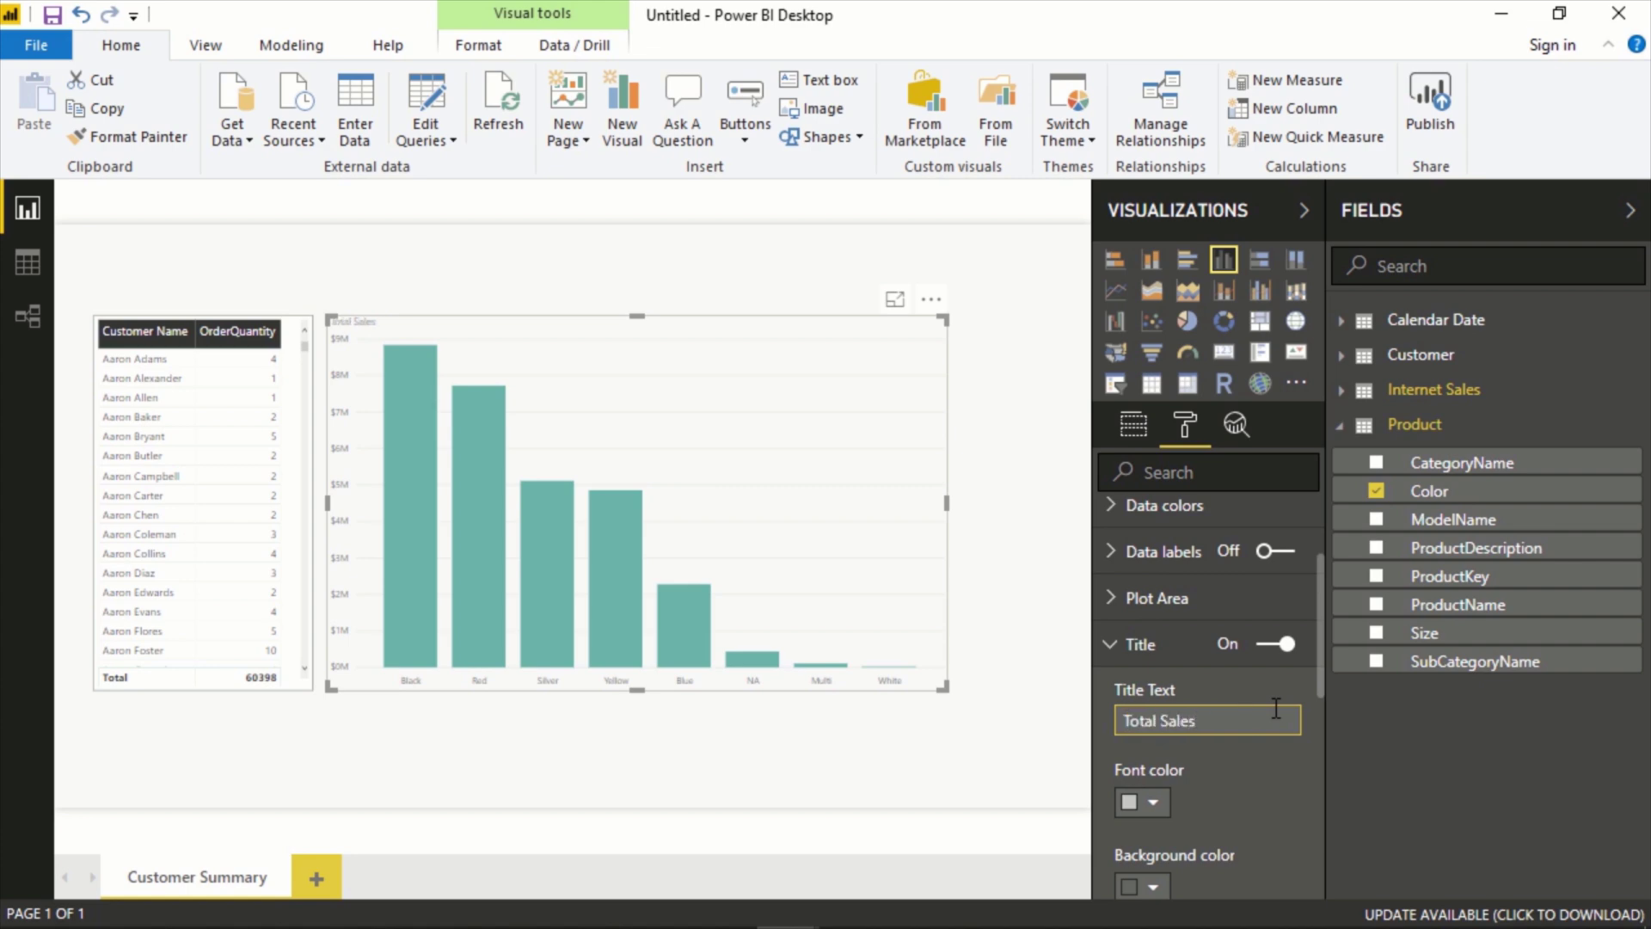
scroll(1261, 721, "down", 5)
left_click(1185, 662)
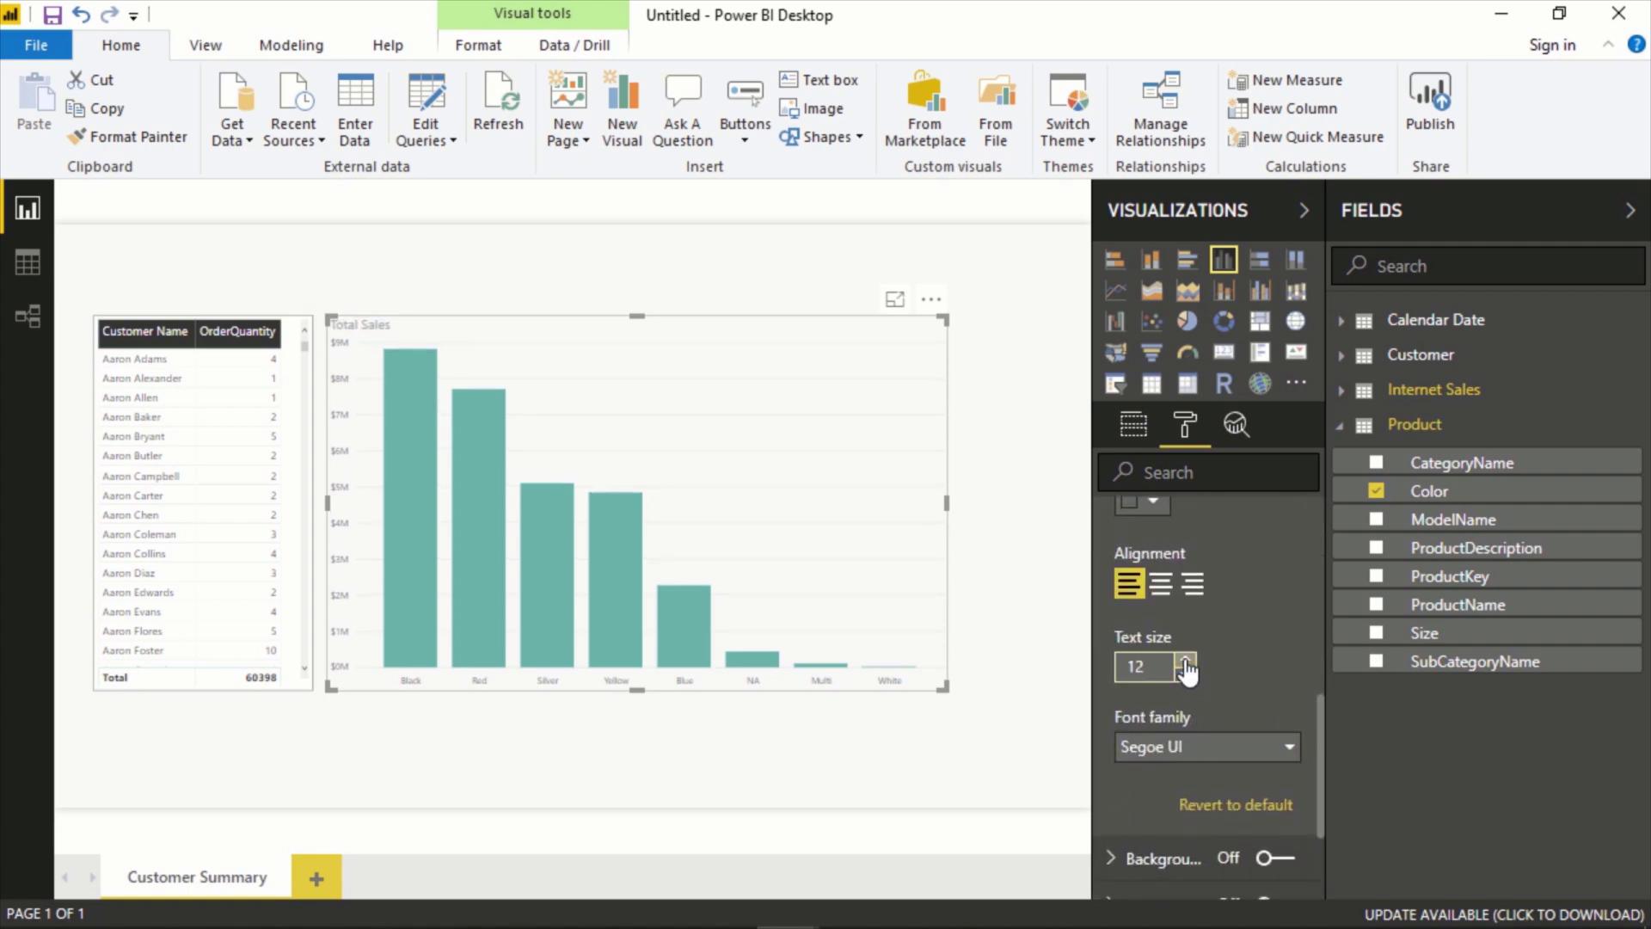
left_click(963, 507)
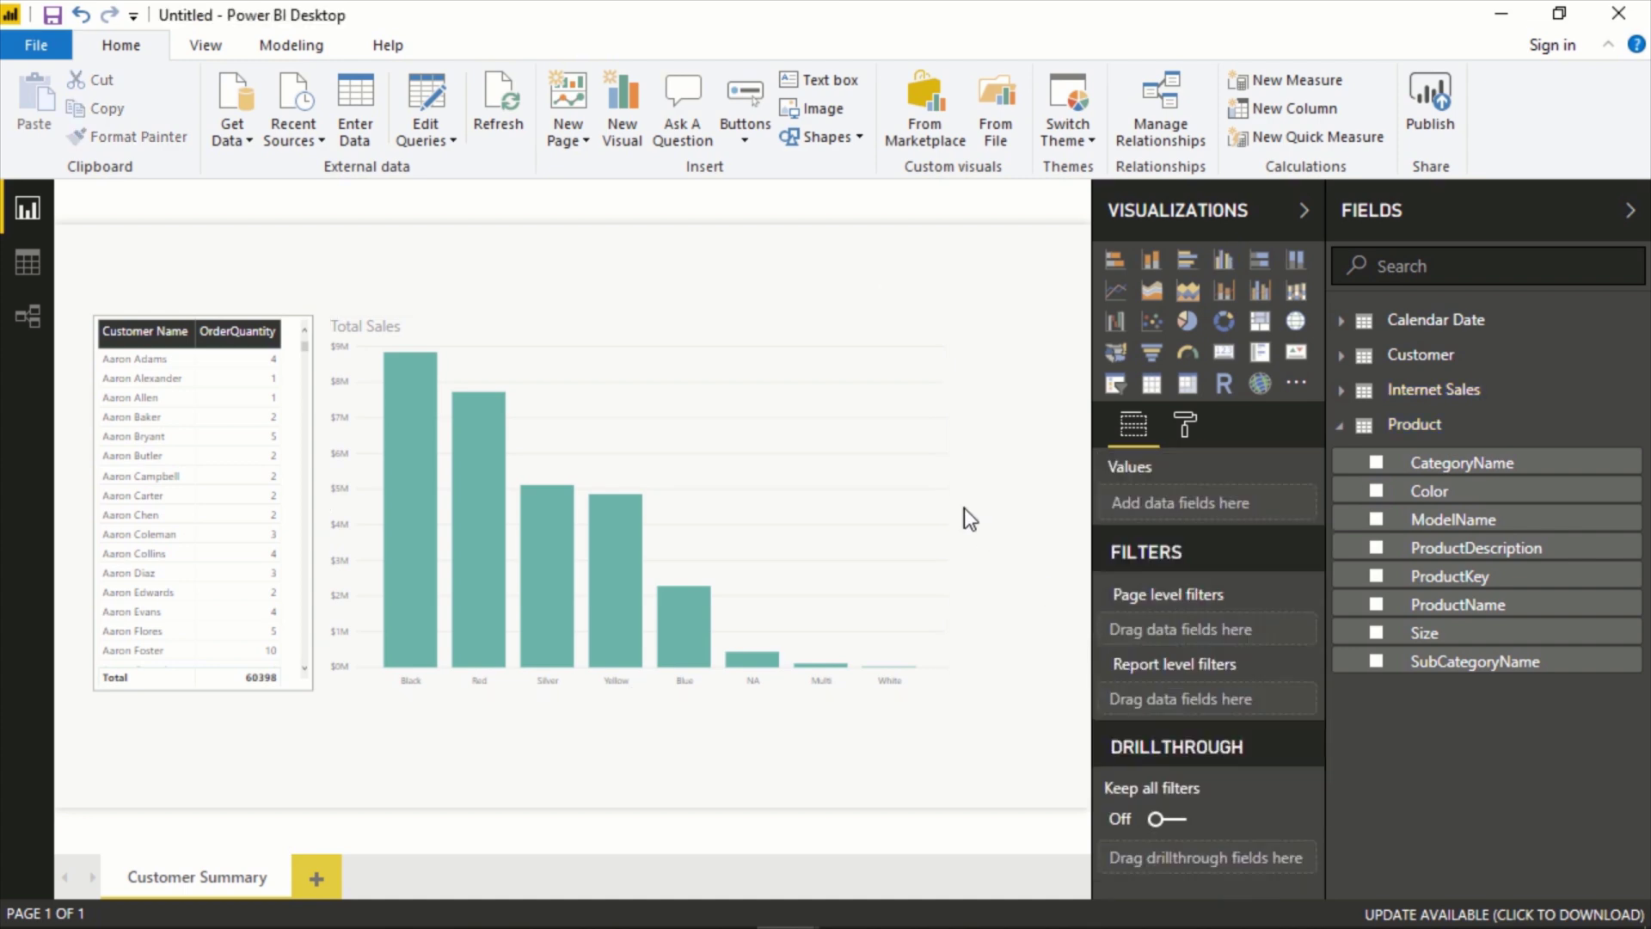
Turn on the Total Sales chart's background.
left_click(920, 448)
left_click(1185, 423)
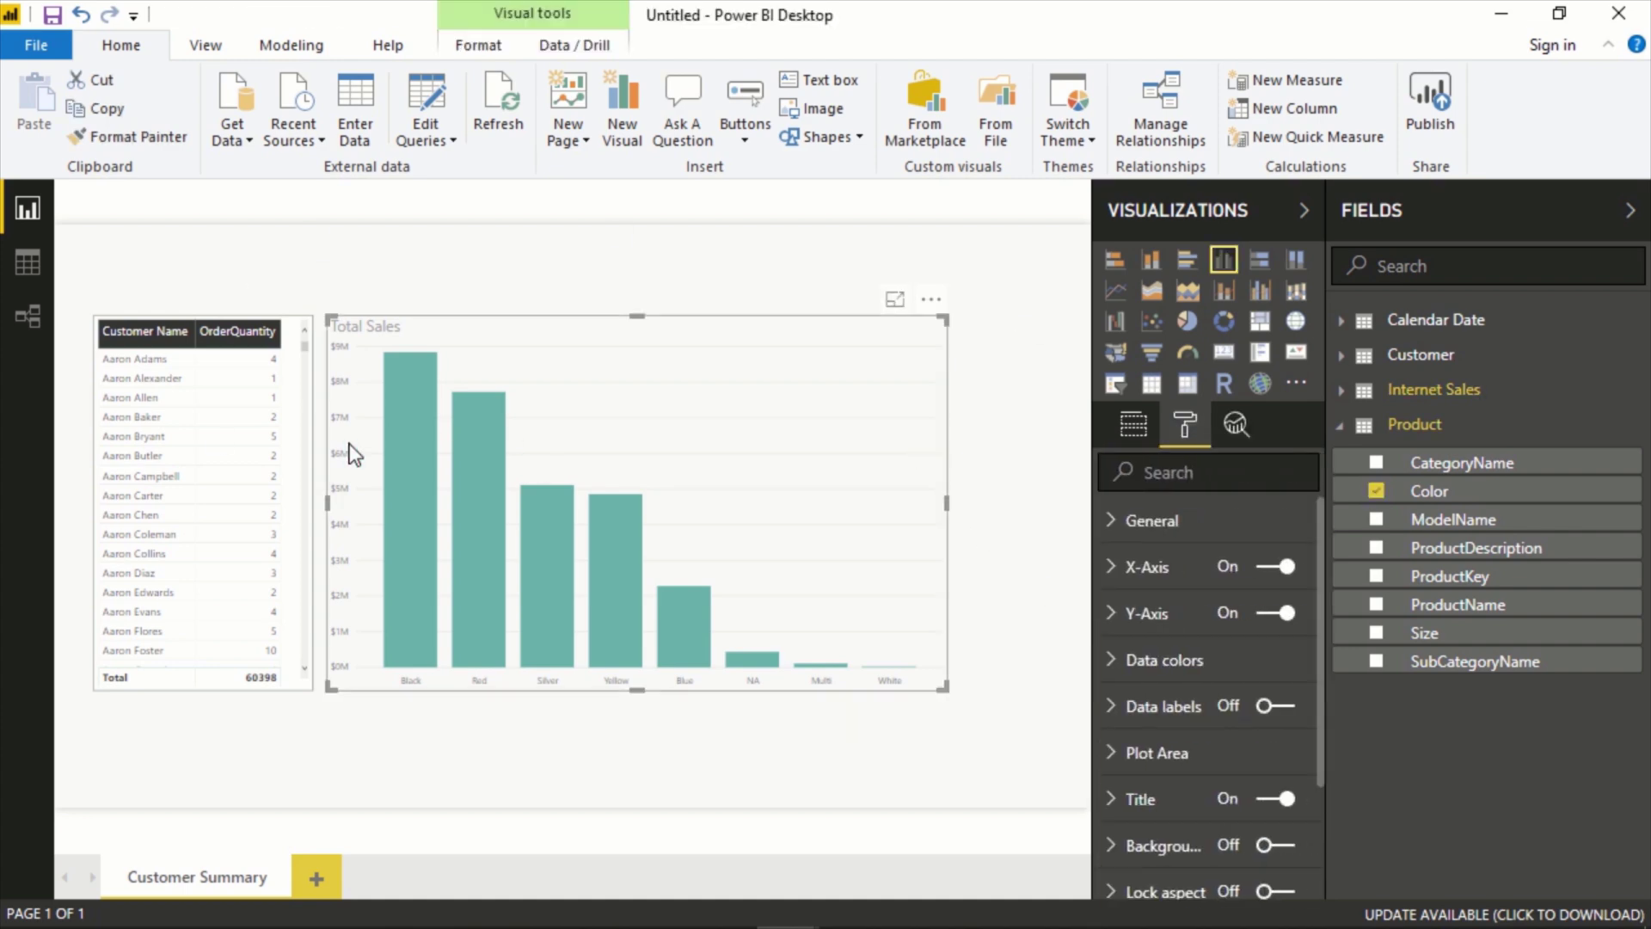
scroll(1204, 667, "down", 3)
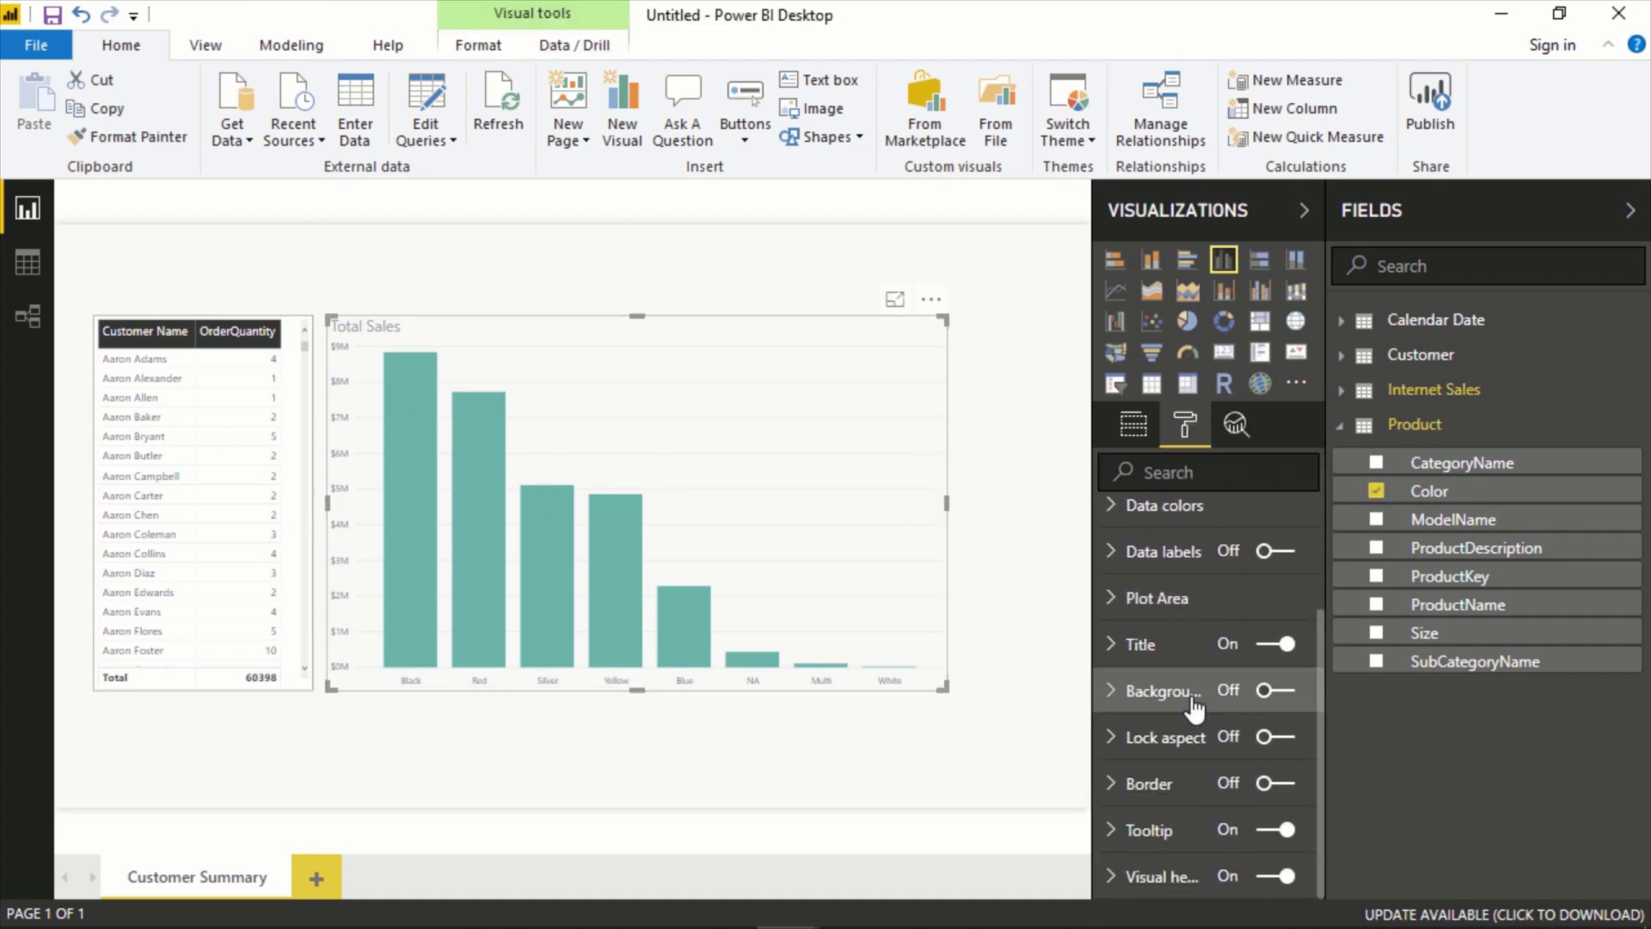
left_click(1280, 690)
left_click(1135, 693)
scroll(1204, 745, "down", 2)
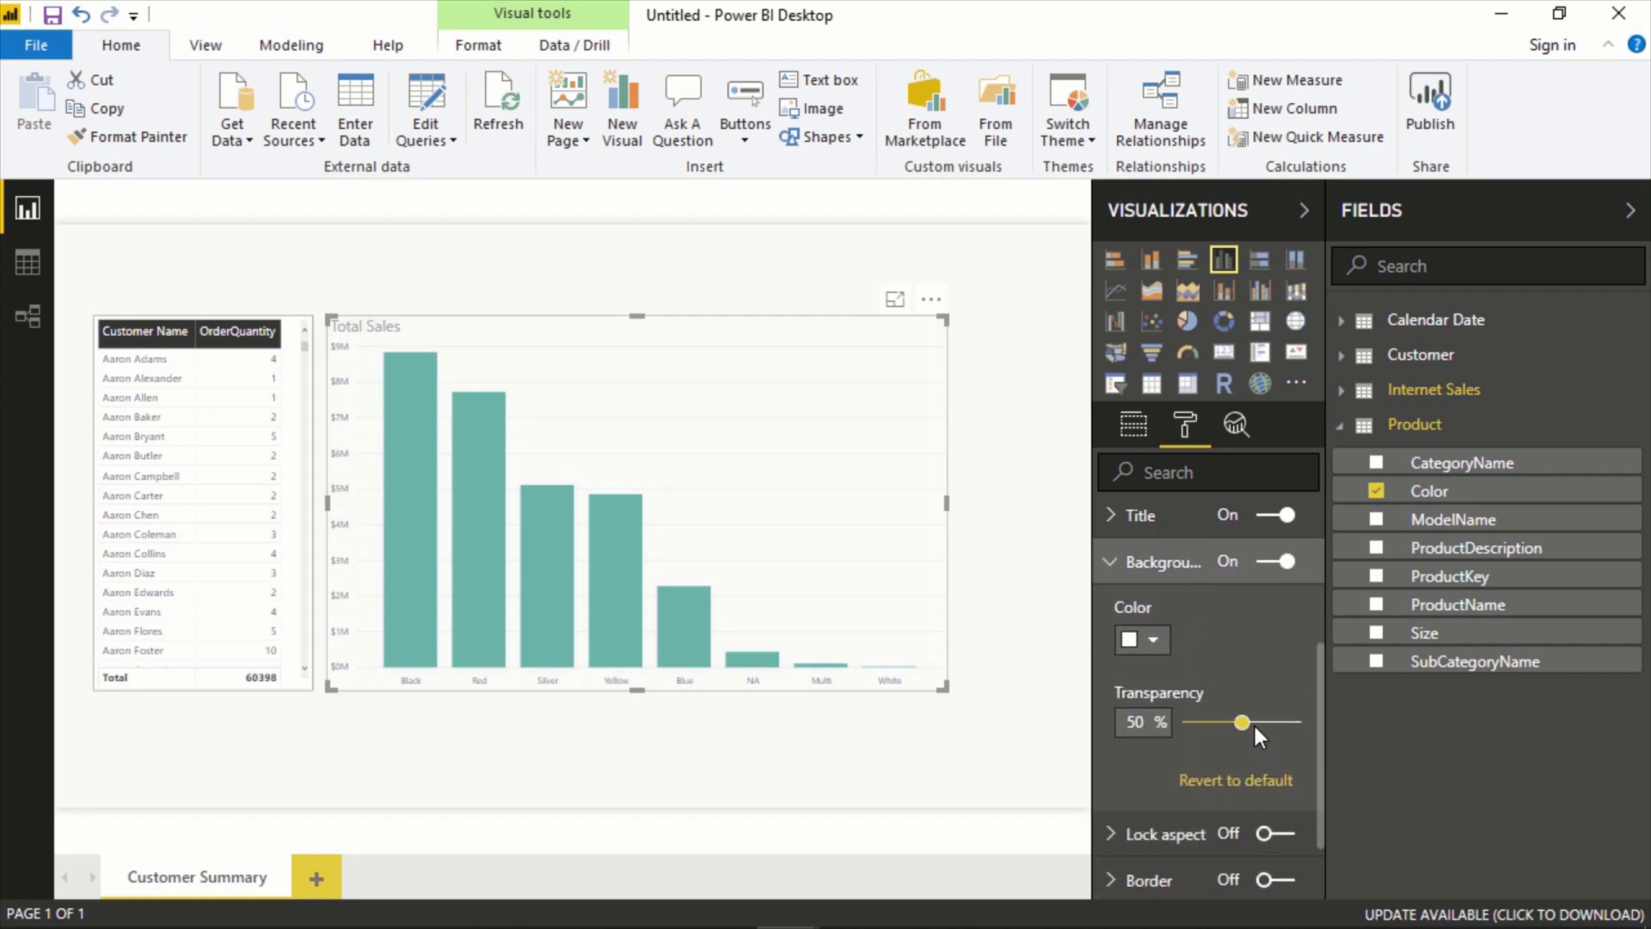
left_click(1161, 561)
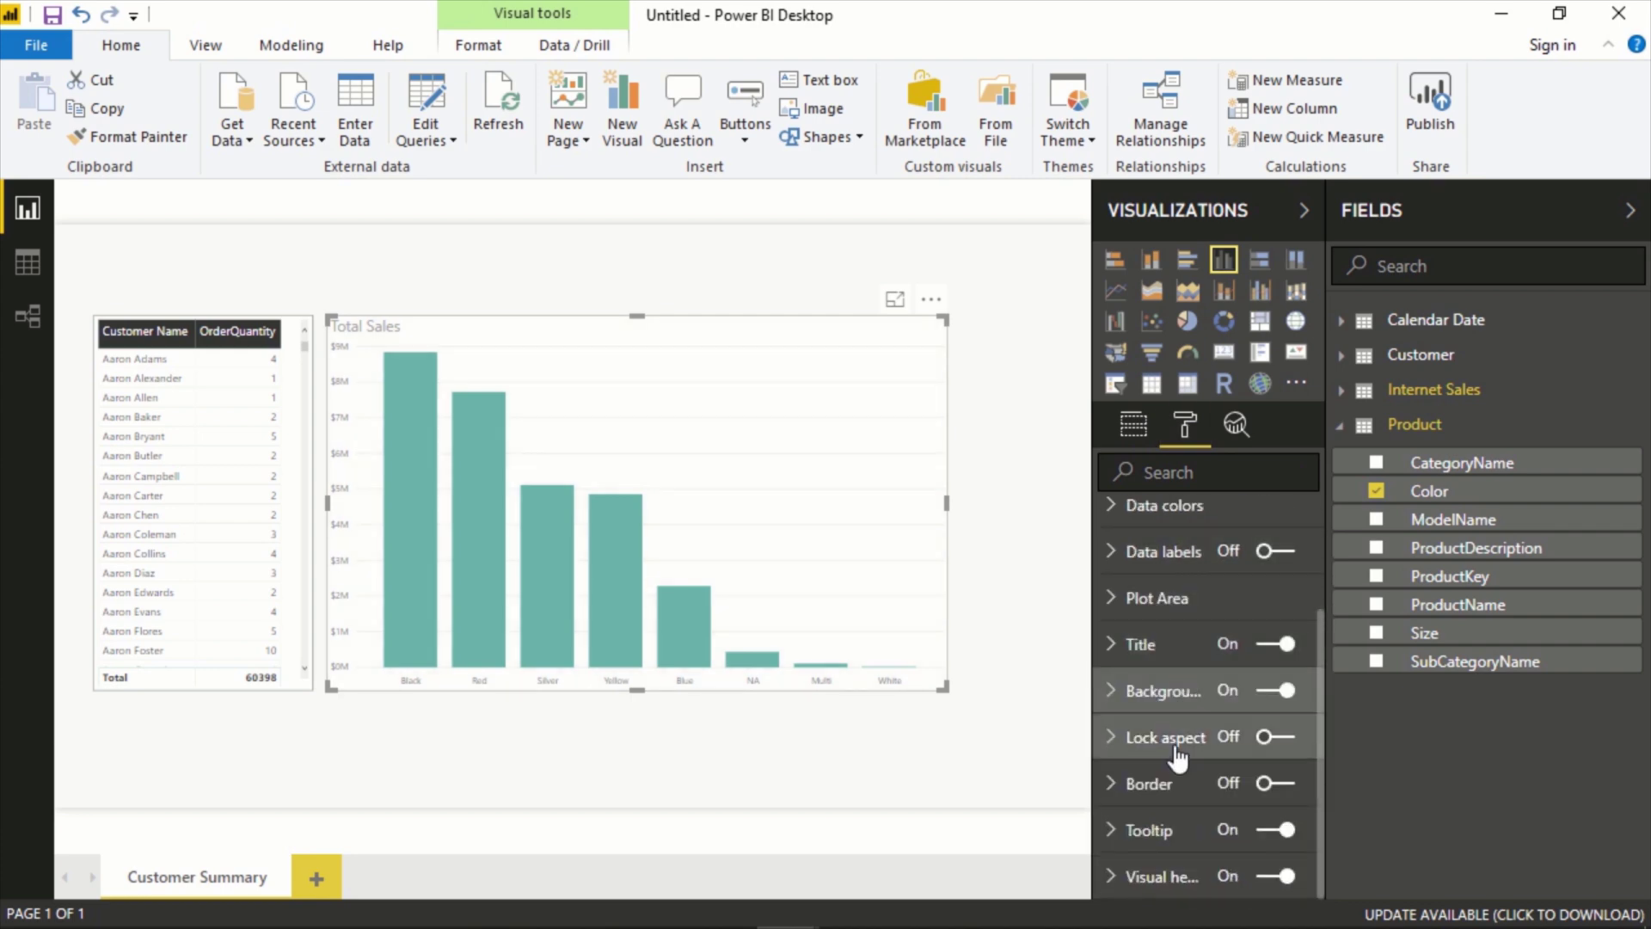
Turn on the chart's border and give it a light border colour.
left_click(1277, 784)
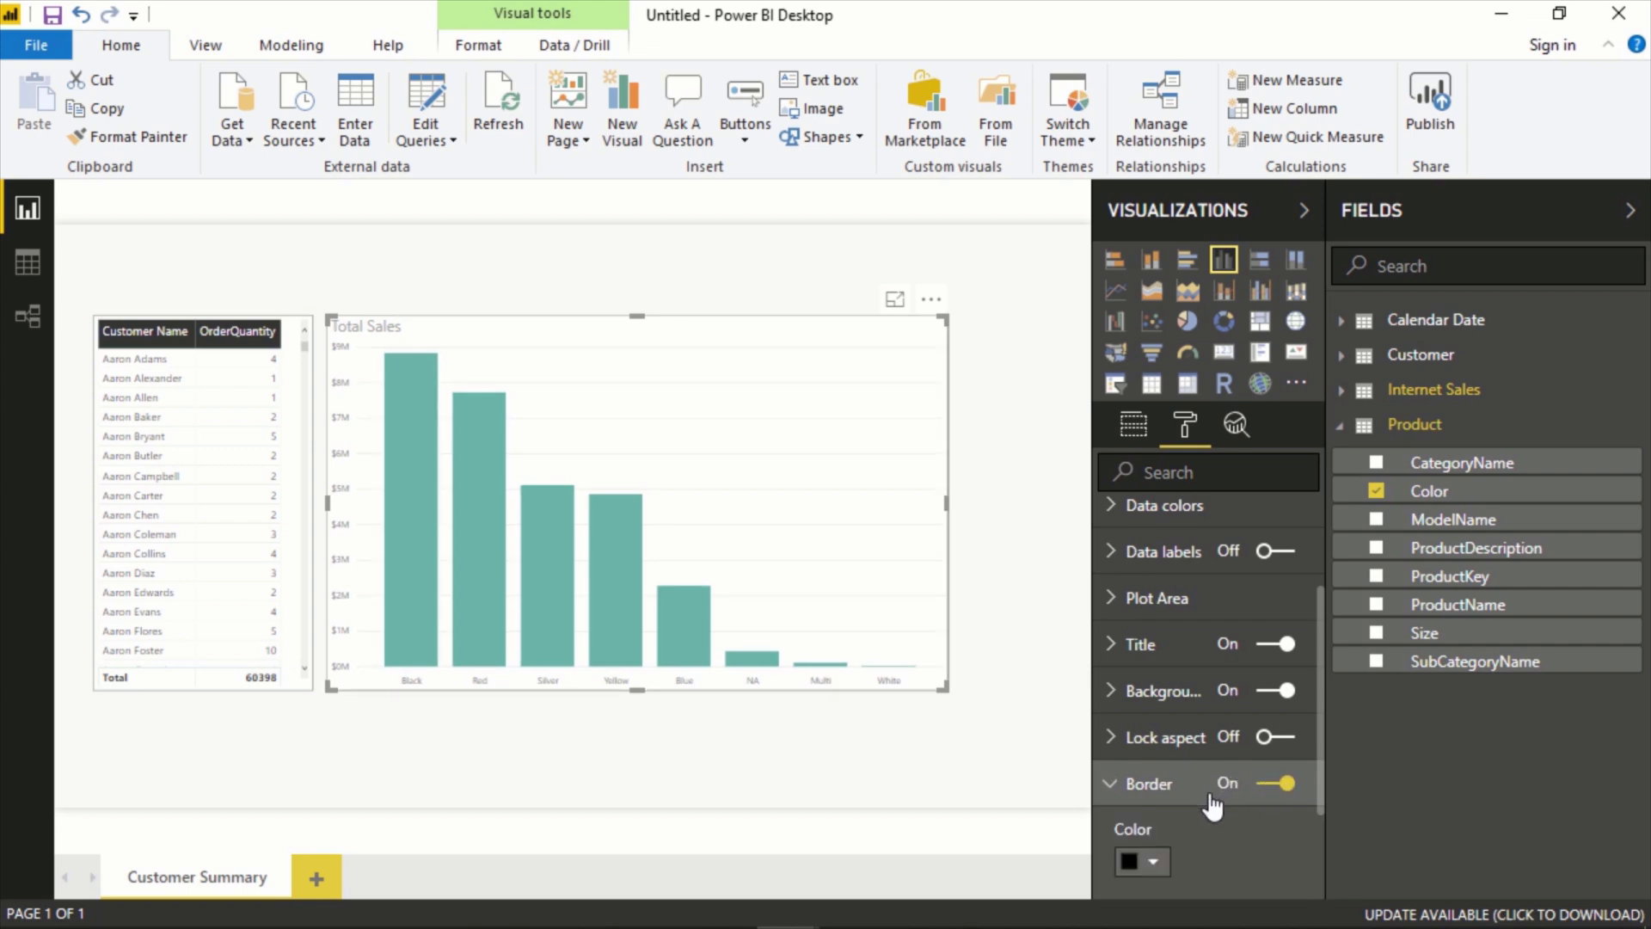
scroll(1209, 791, "down", 2)
left_click(1153, 730)
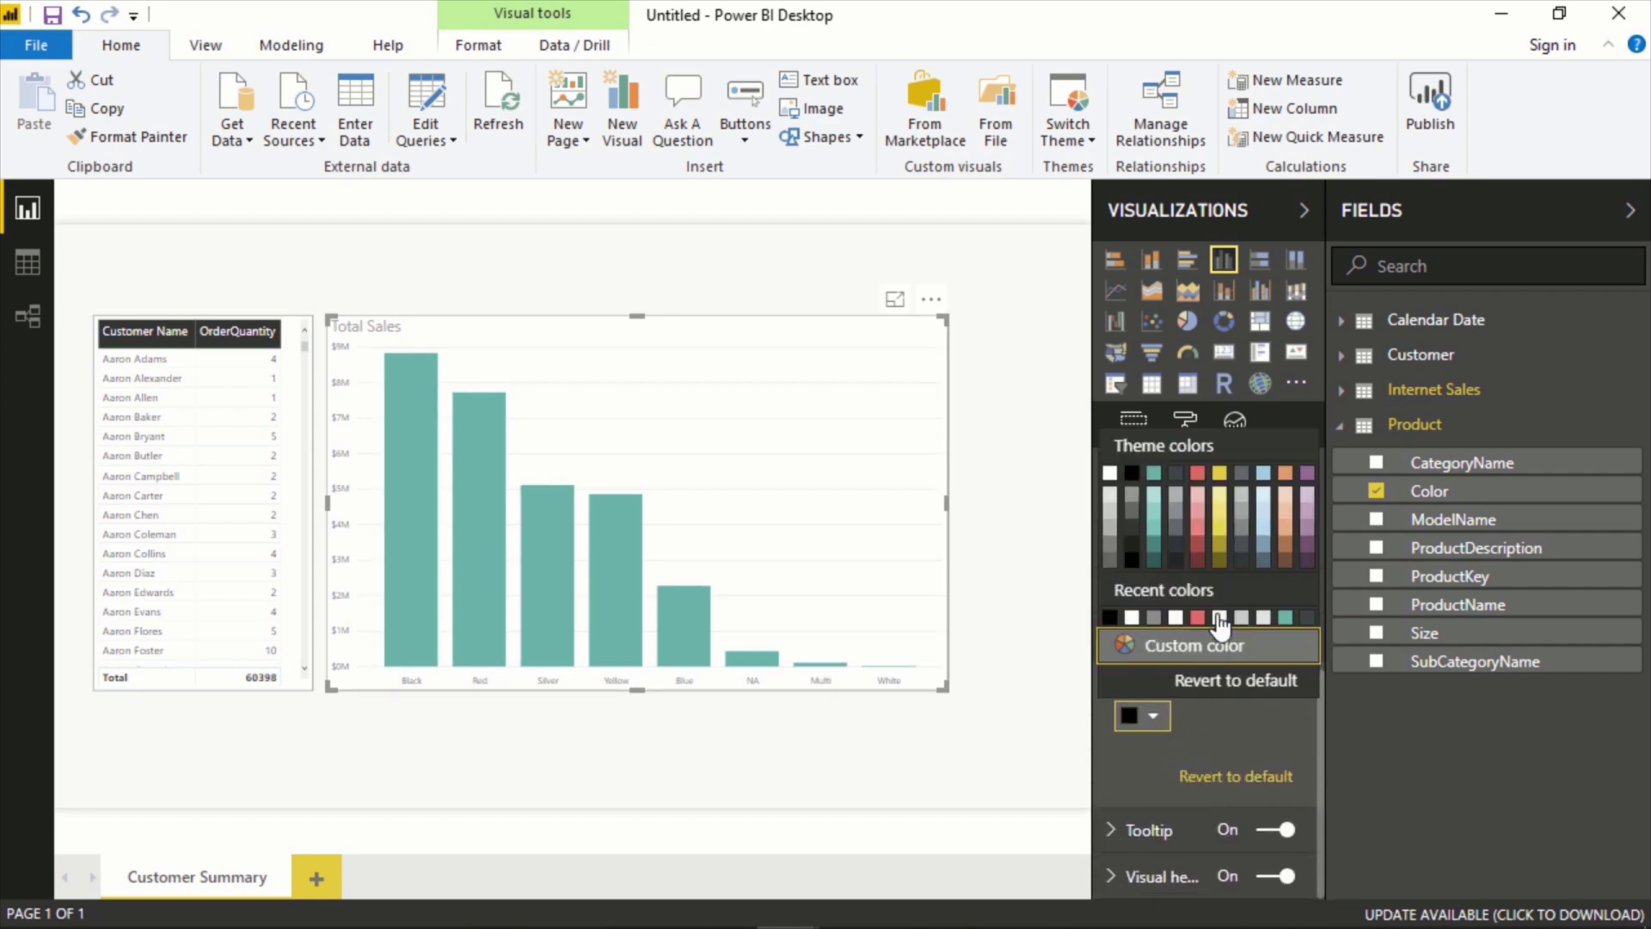
left_click(1194, 523)
left_click(1044, 521)
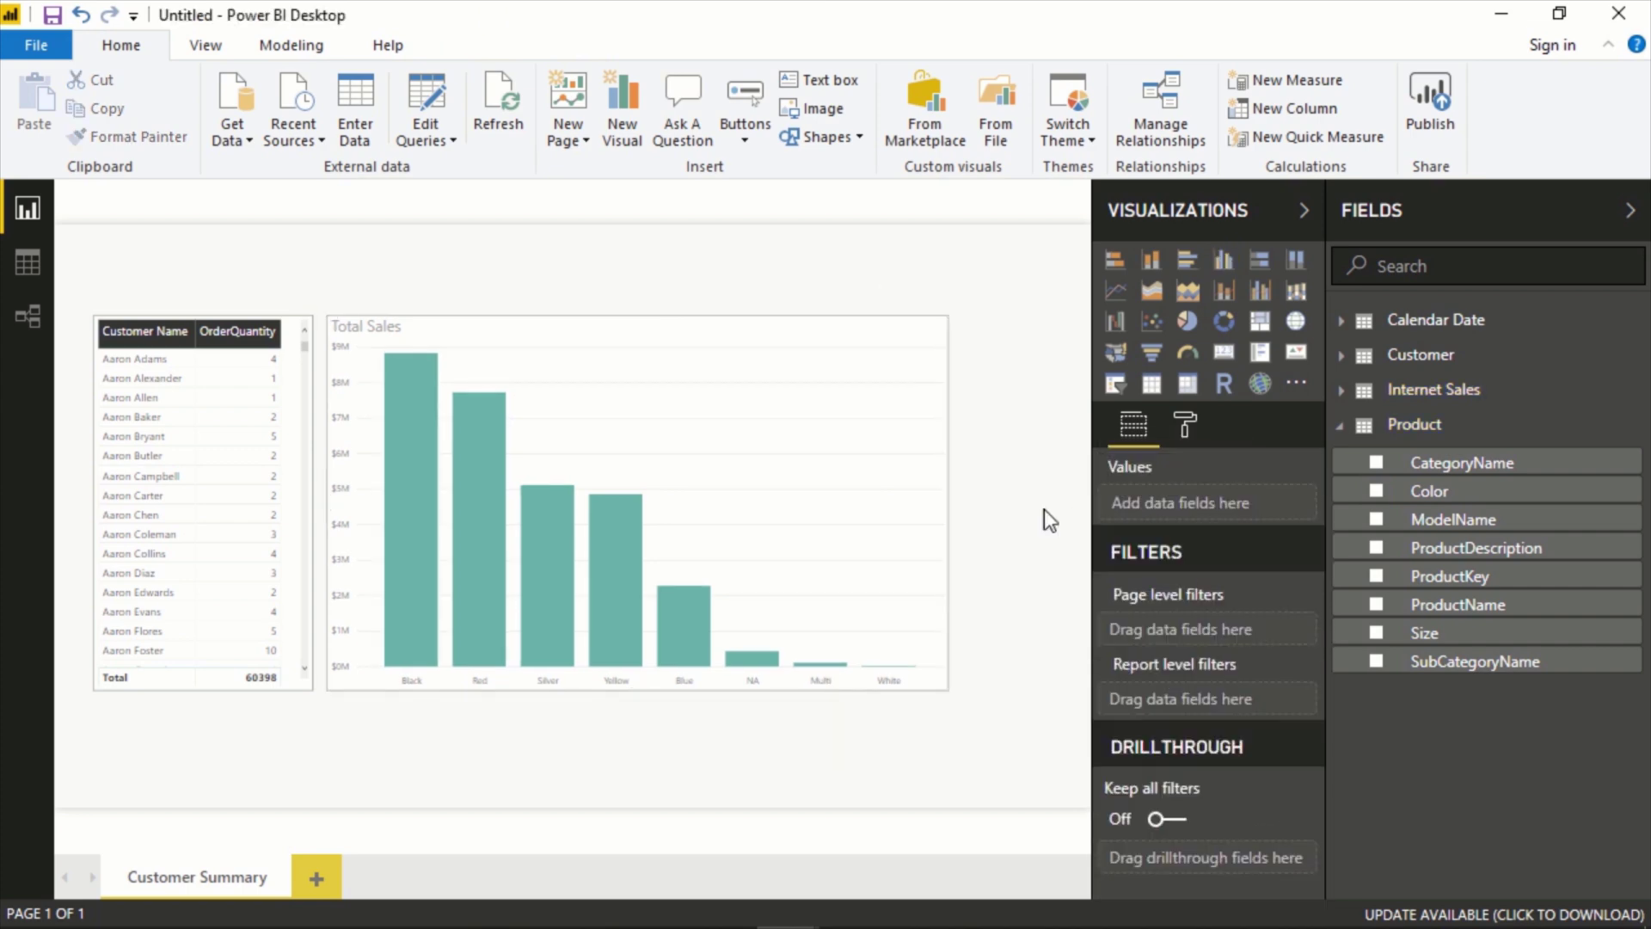
left_click(170, 386)
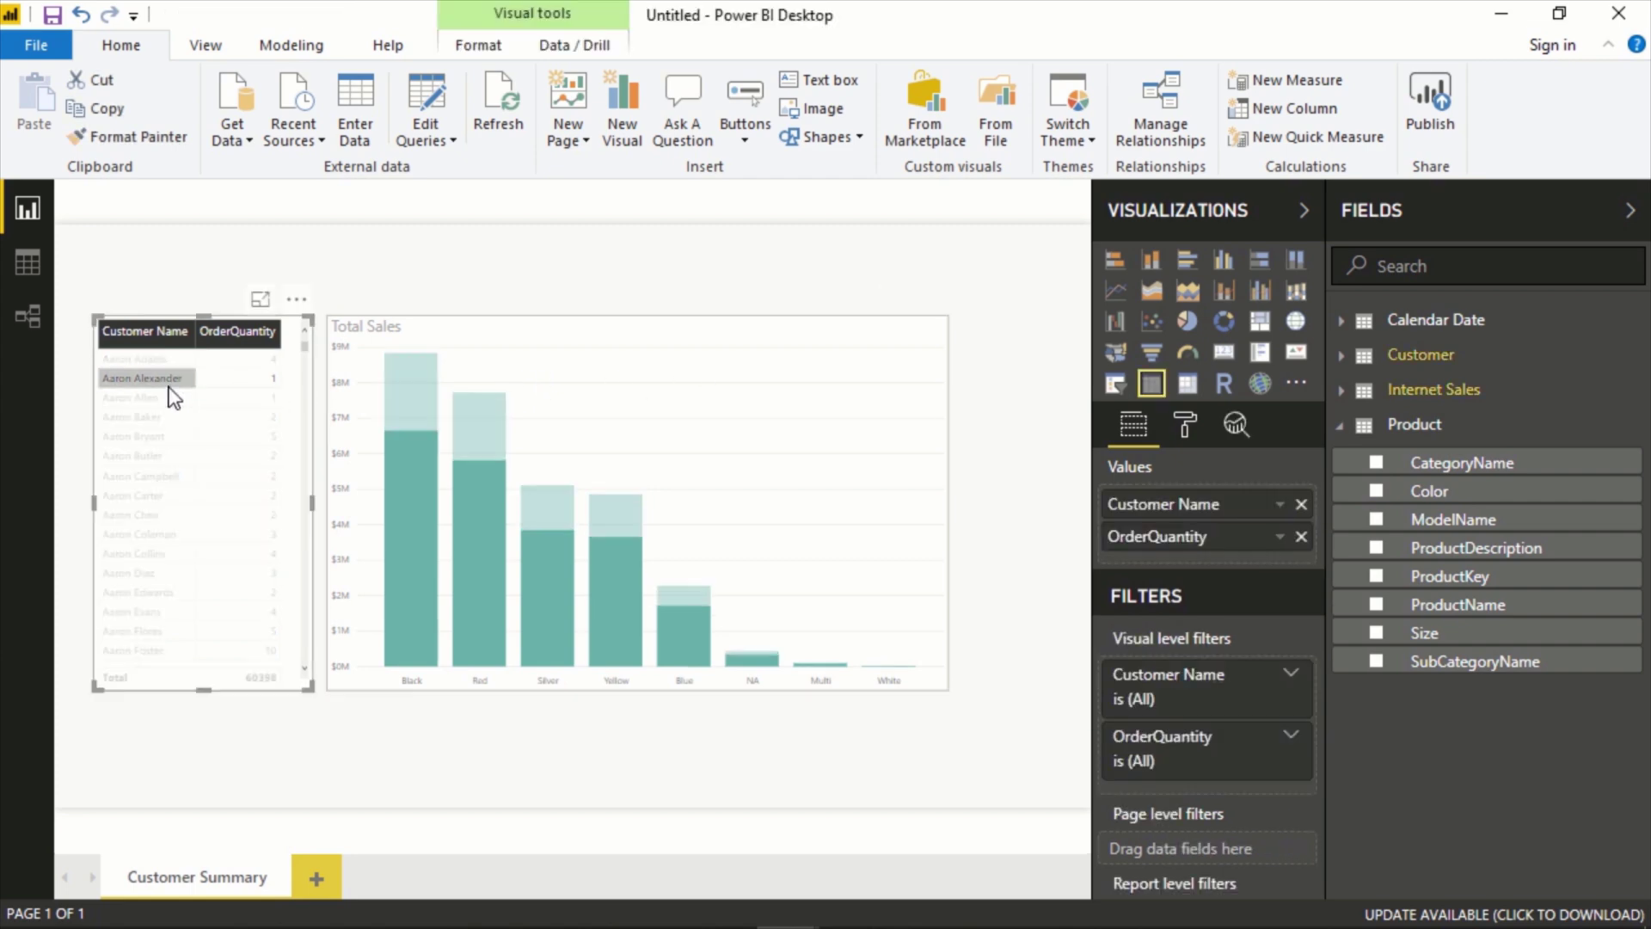
left_click(175, 397)
left_click(123, 416)
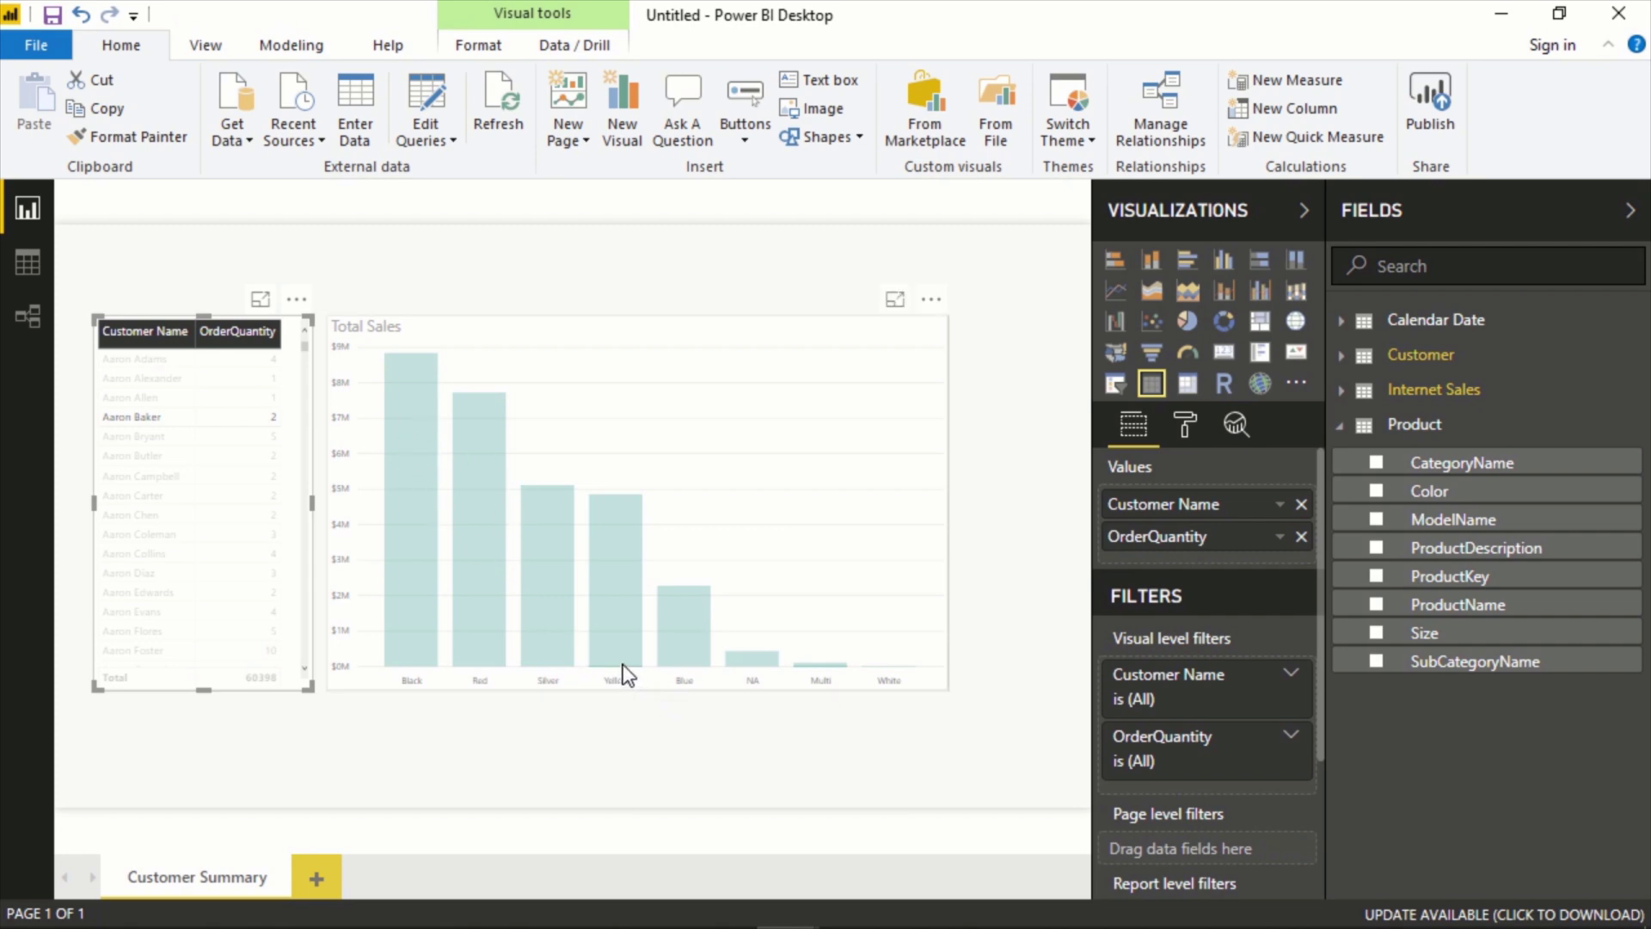
left_click(131, 423)
left_click(130, 435)
left_click(148, 512, "ctrl")
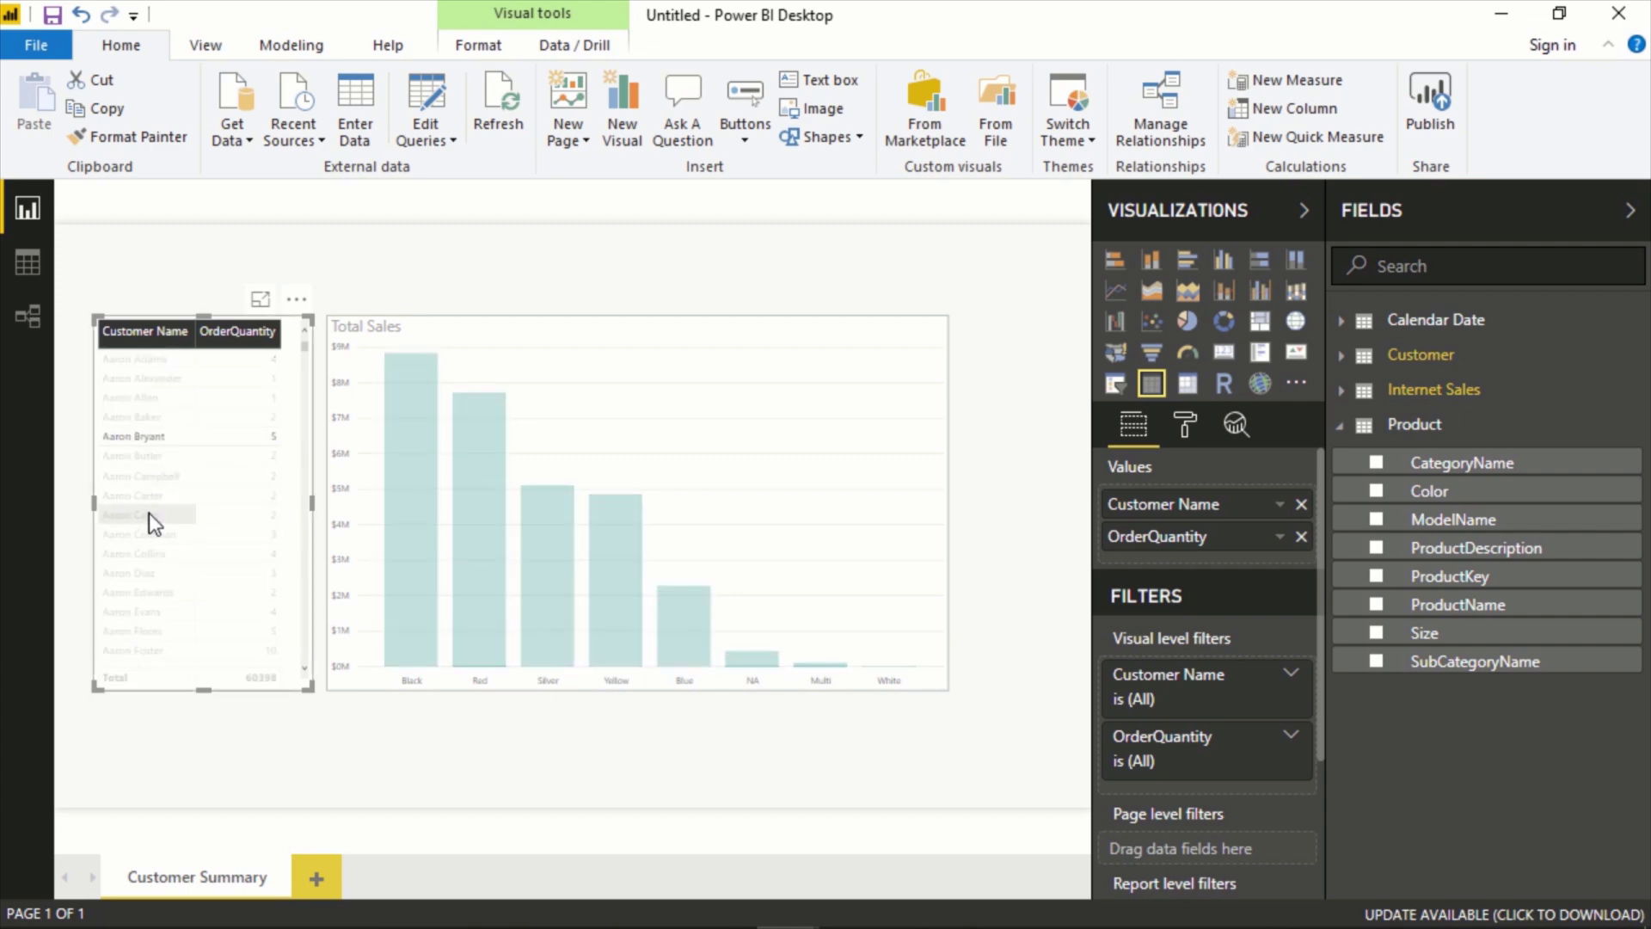
left_click(145, 476, "ctrl")
left_click(153, 571, "ctrl")
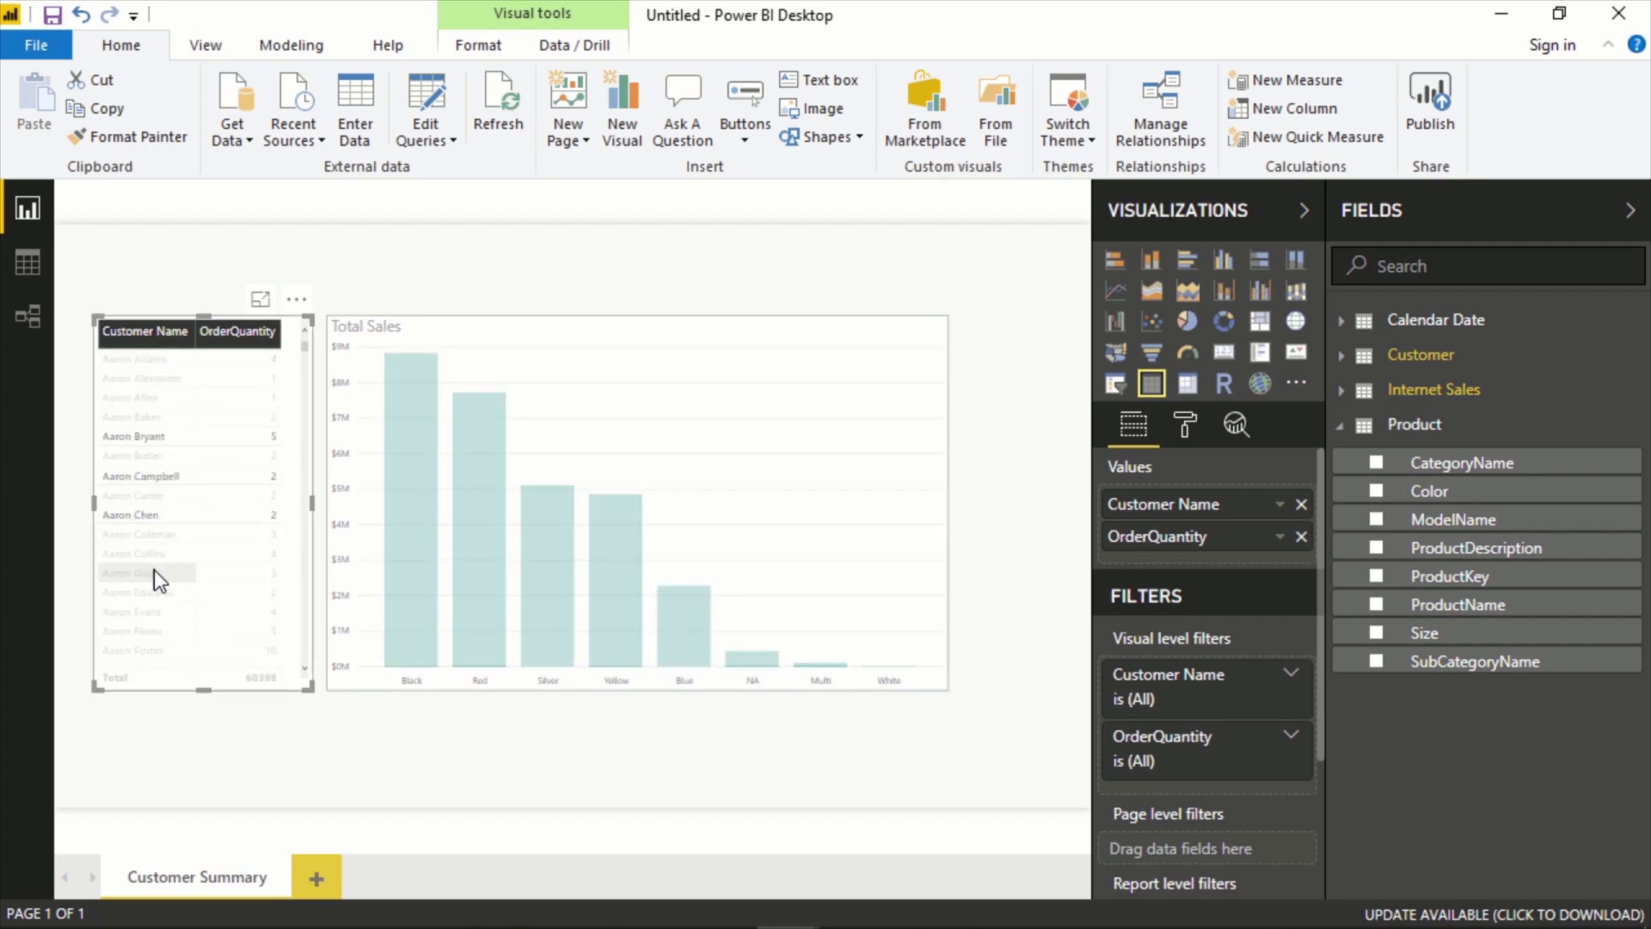
left_click(155, 614, "ctrl")
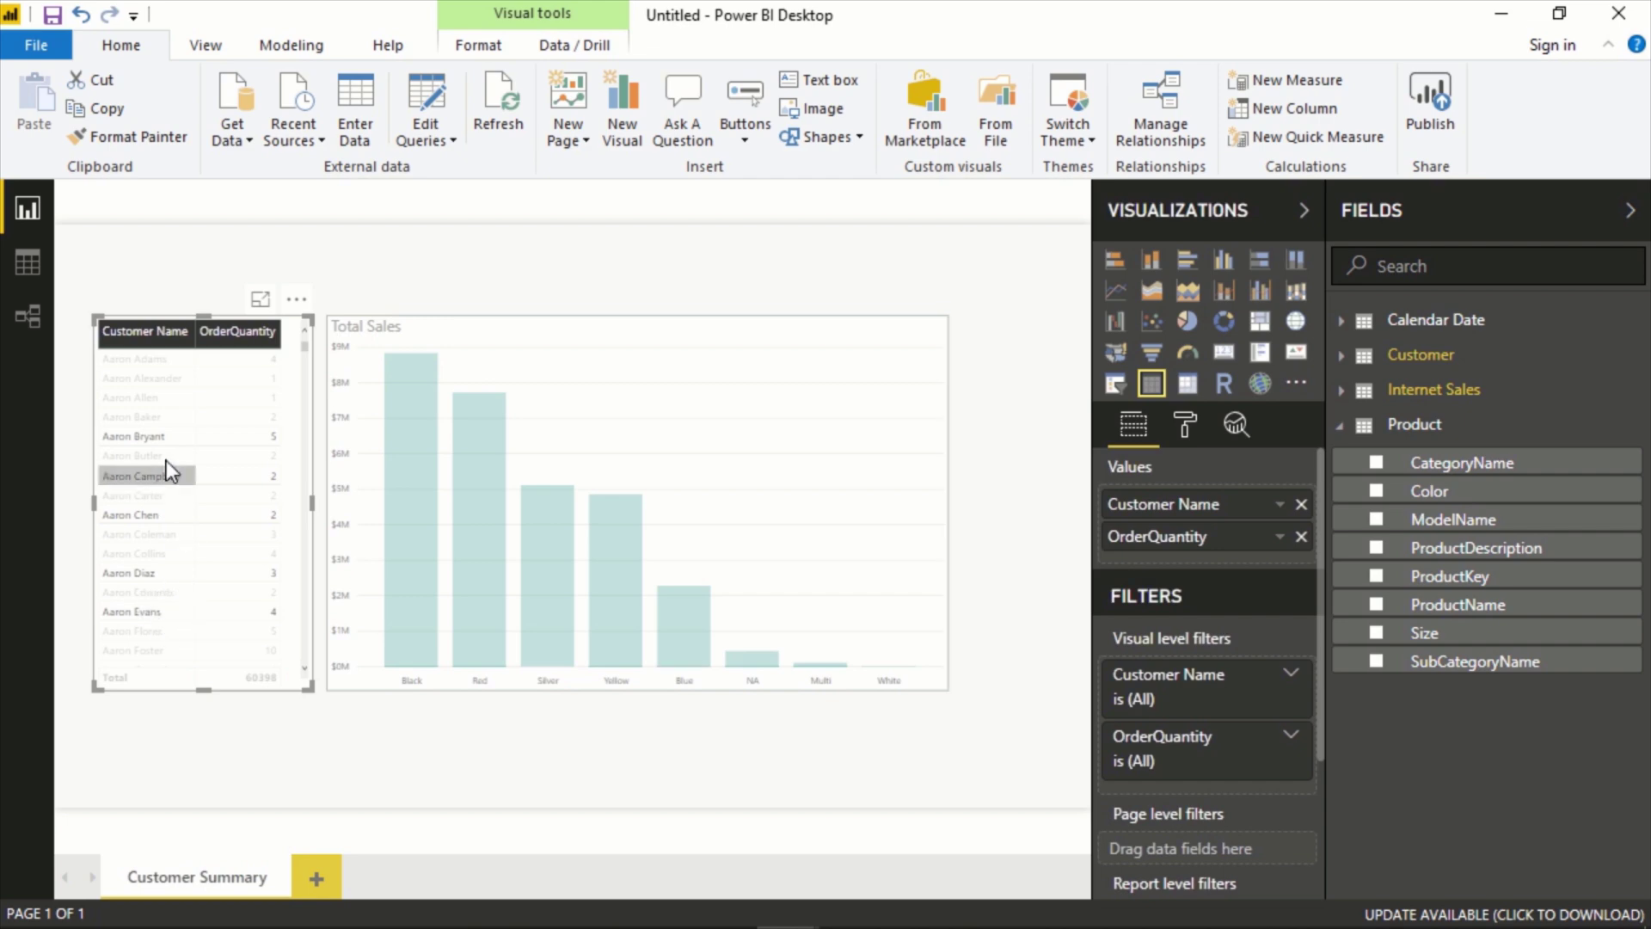
left_click(141, 384)
left_click(141, 384)
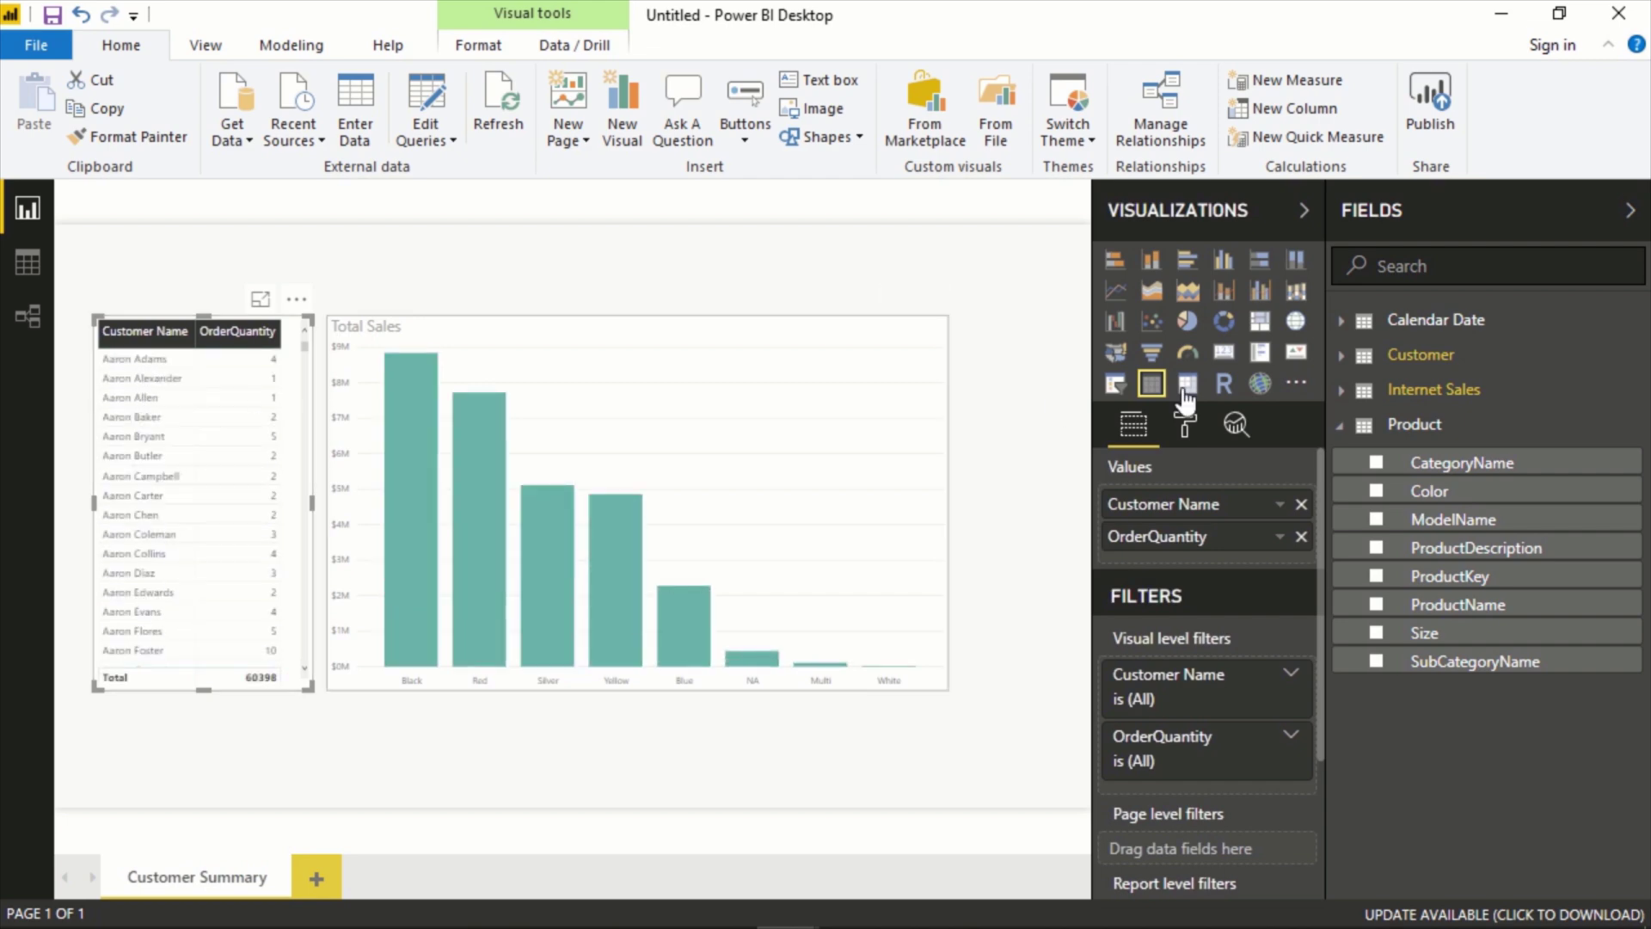
left_click(158, 379)
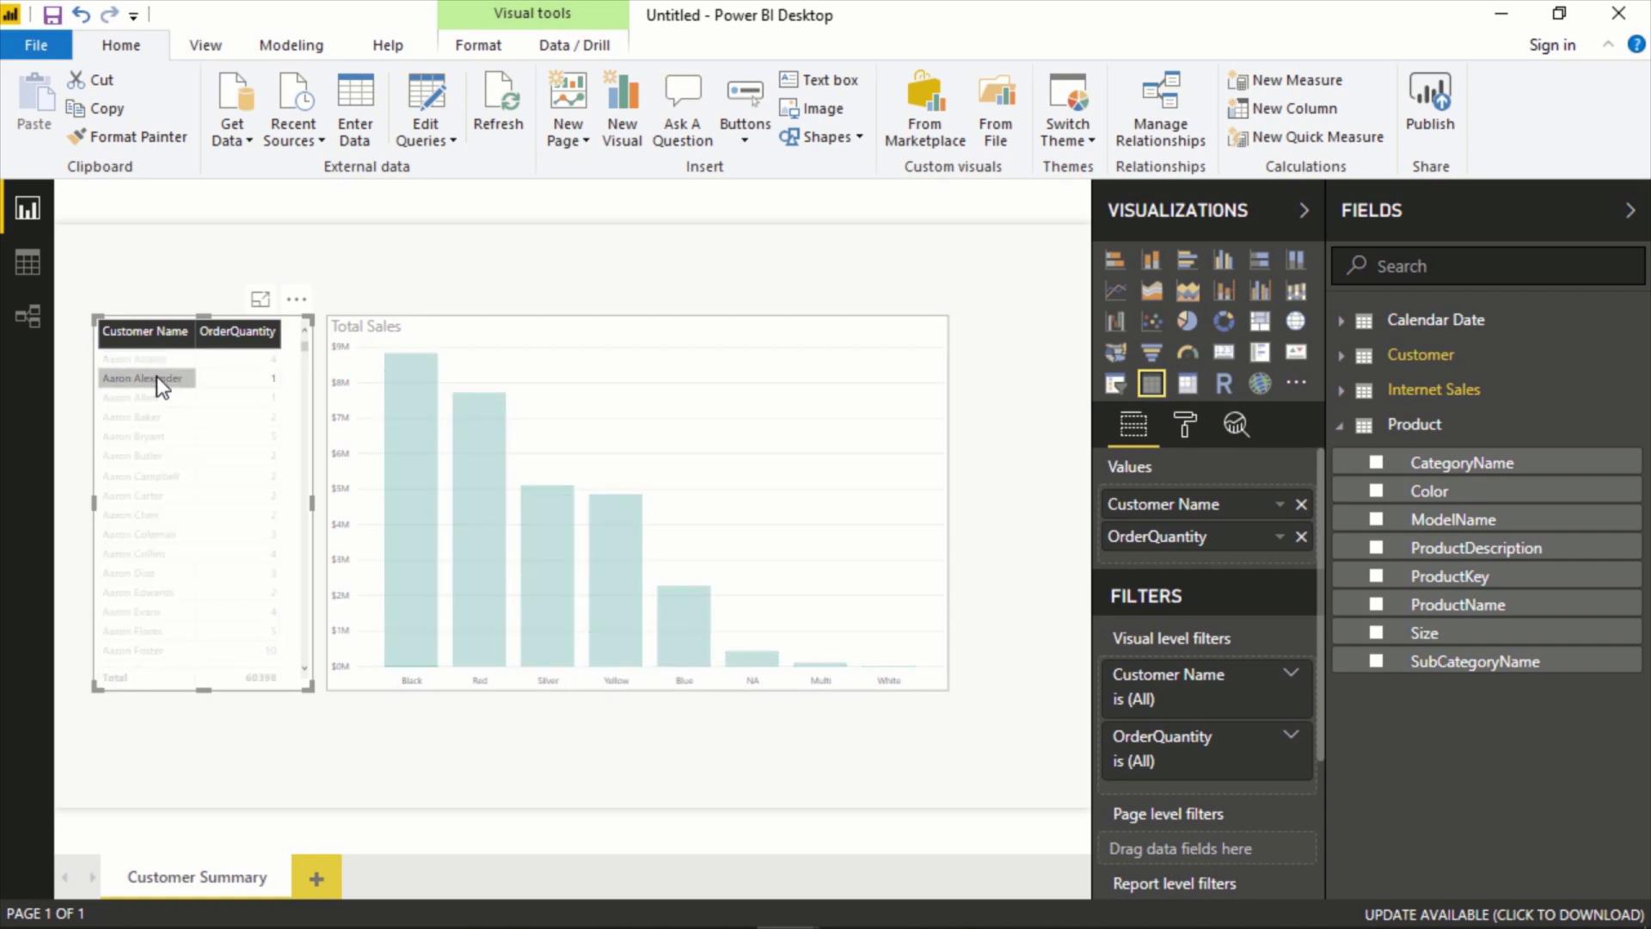
left_click(157, 375)
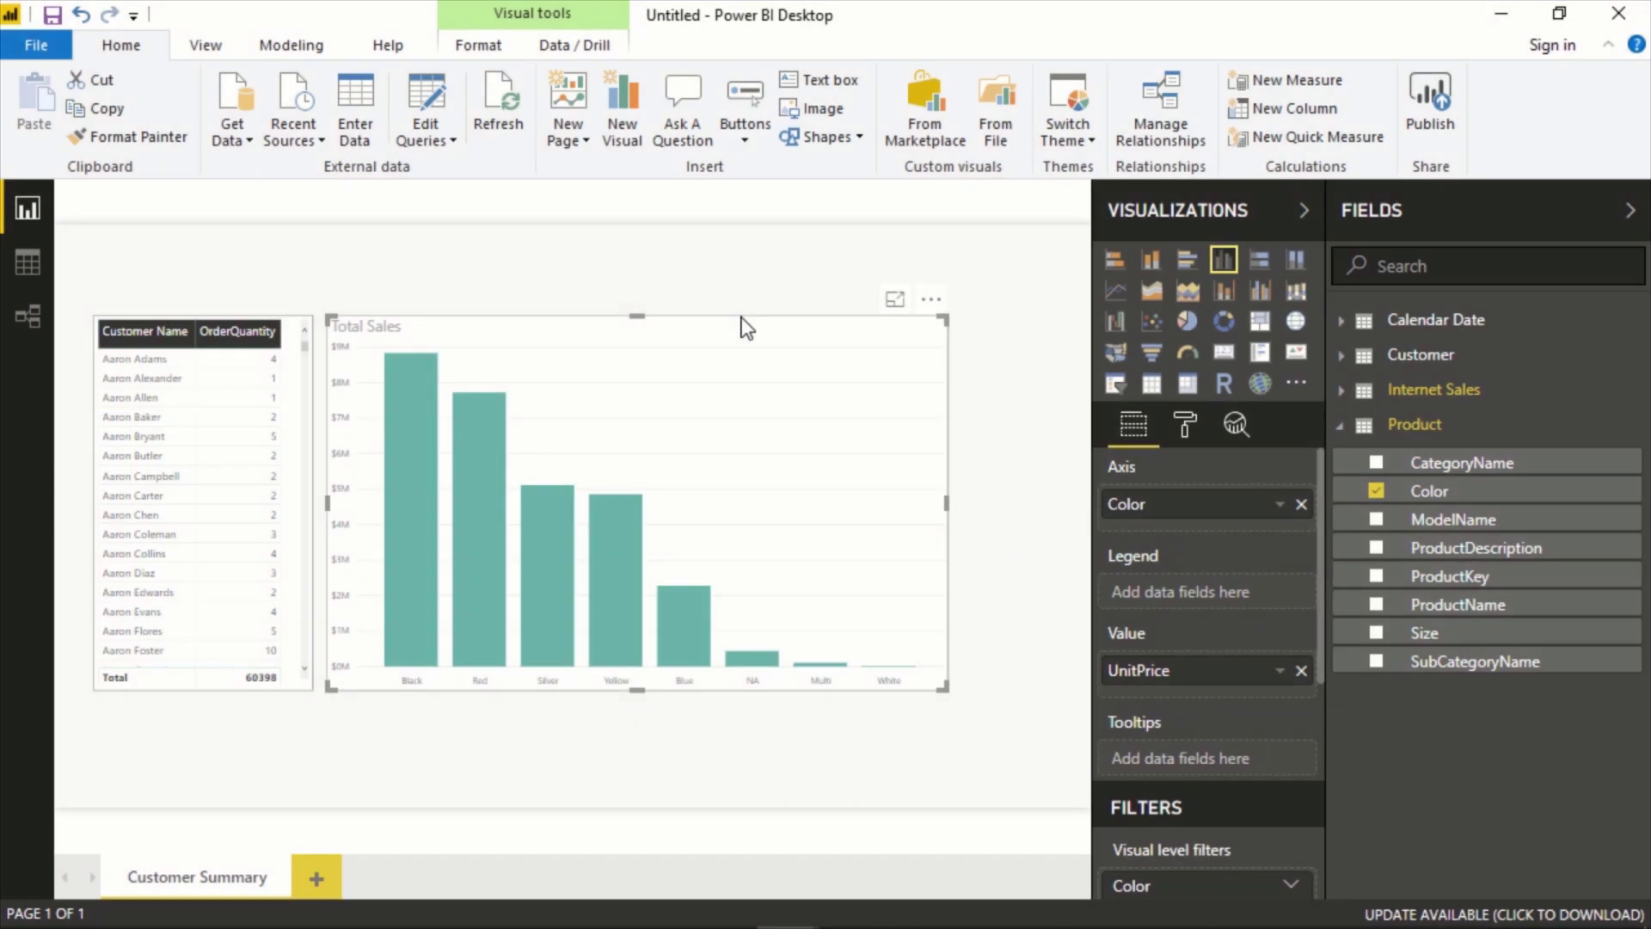
scroll(1216, 616, "down", 3)
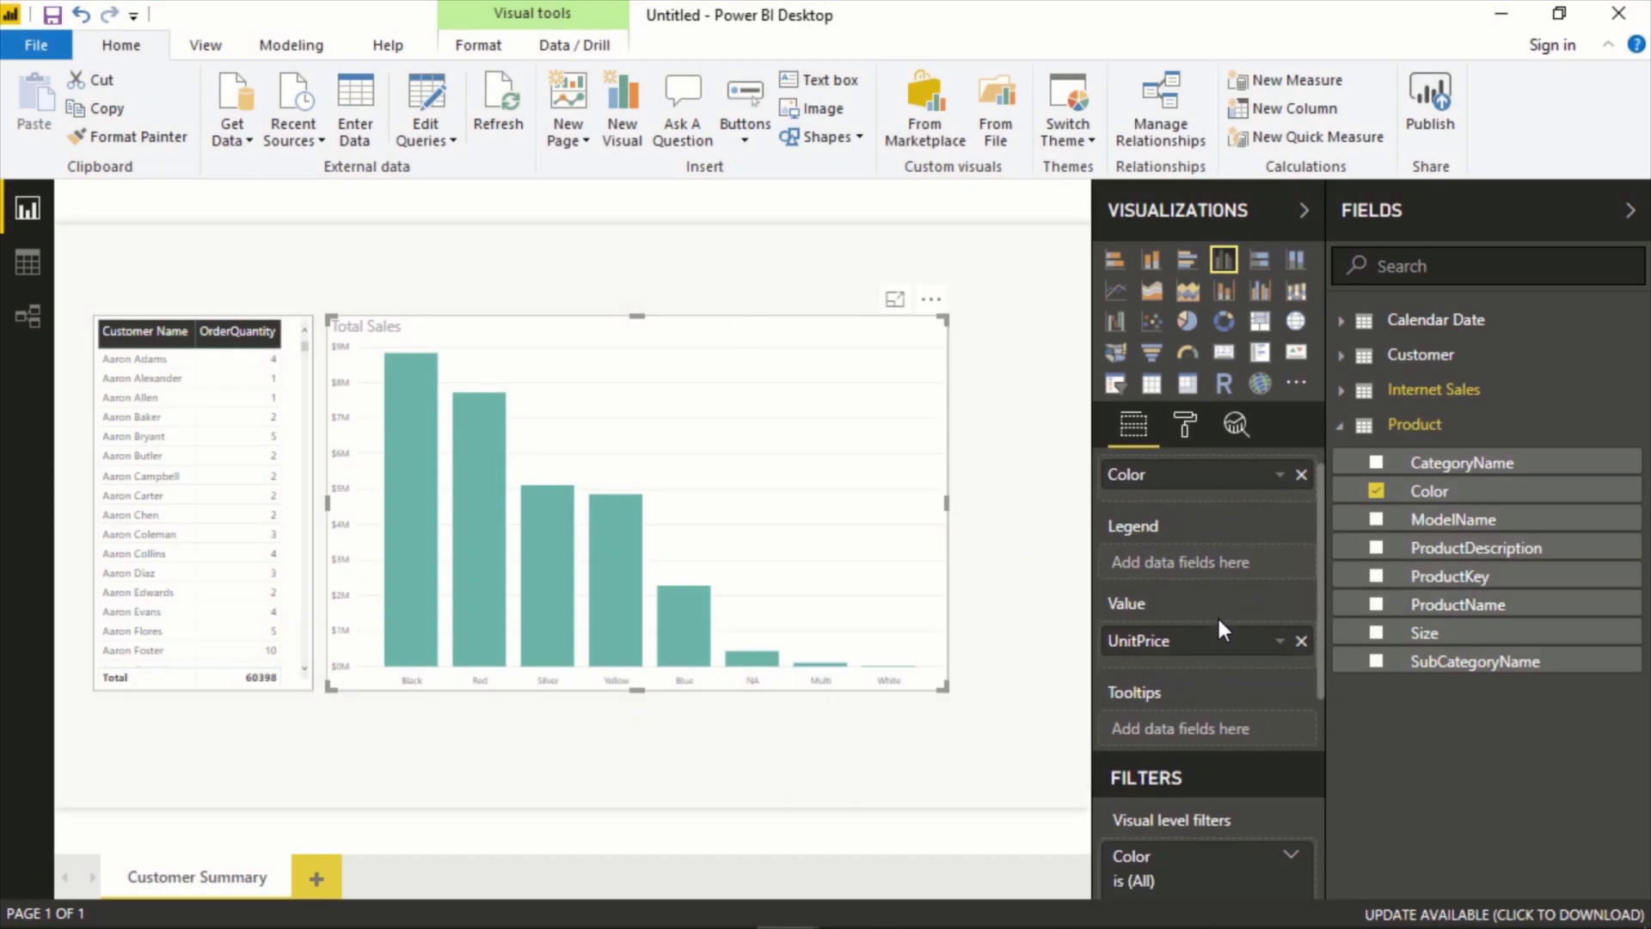
left_click(1291, 628)
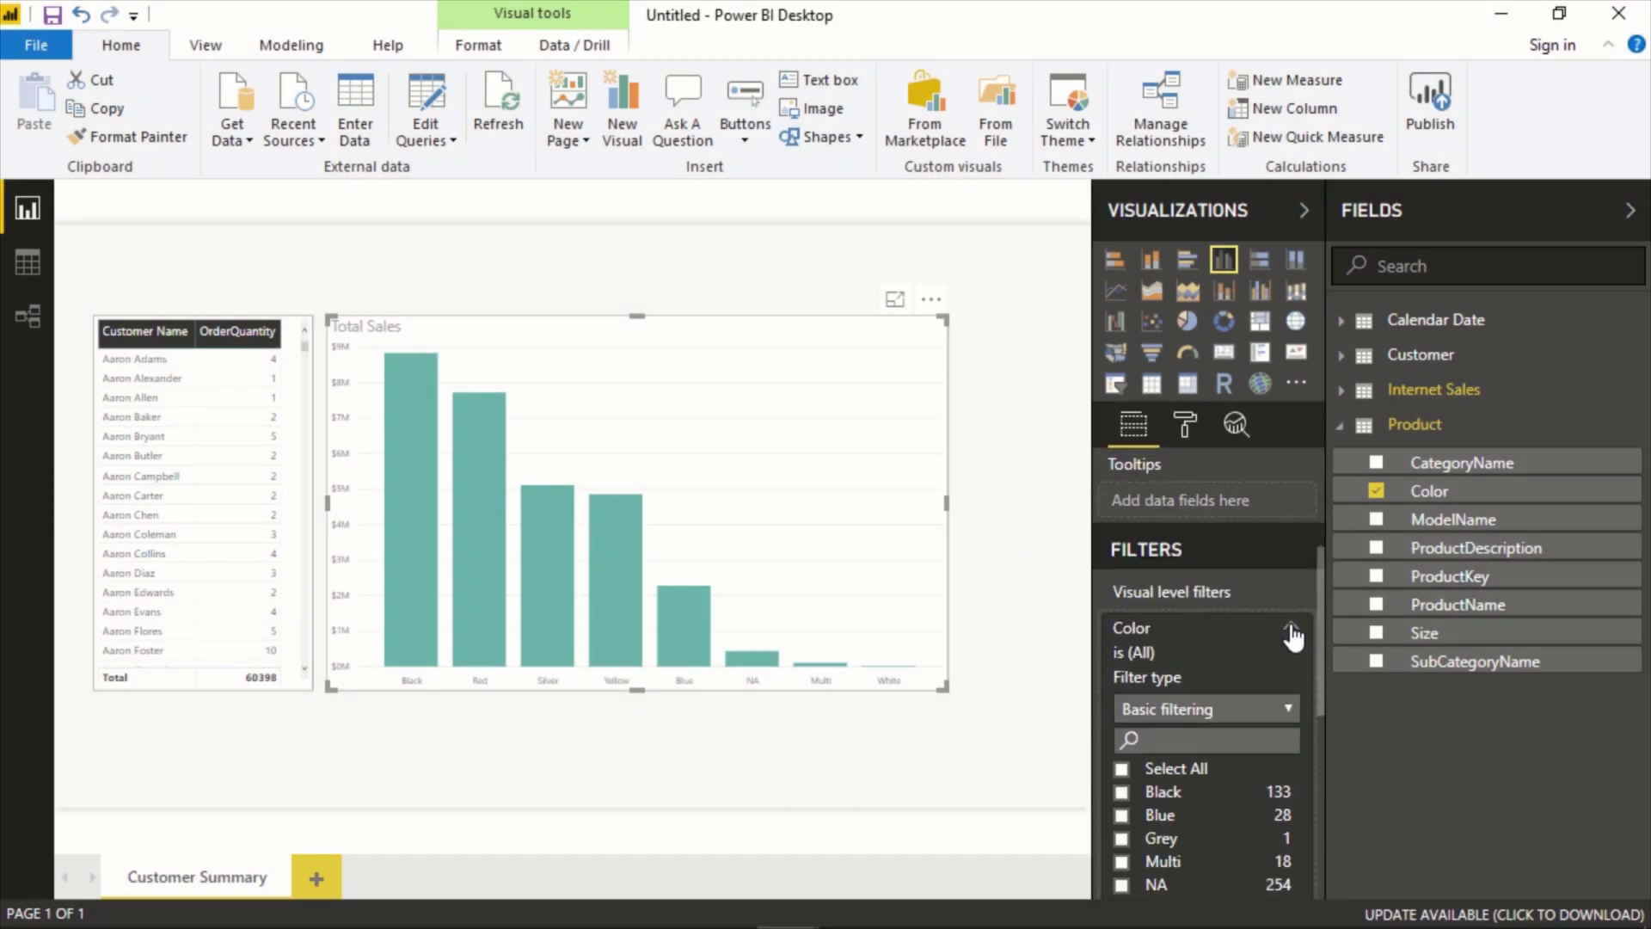
scroll(1204, 602, "down", 3)
left_click(1123, 582)
left_click(1122, 604)
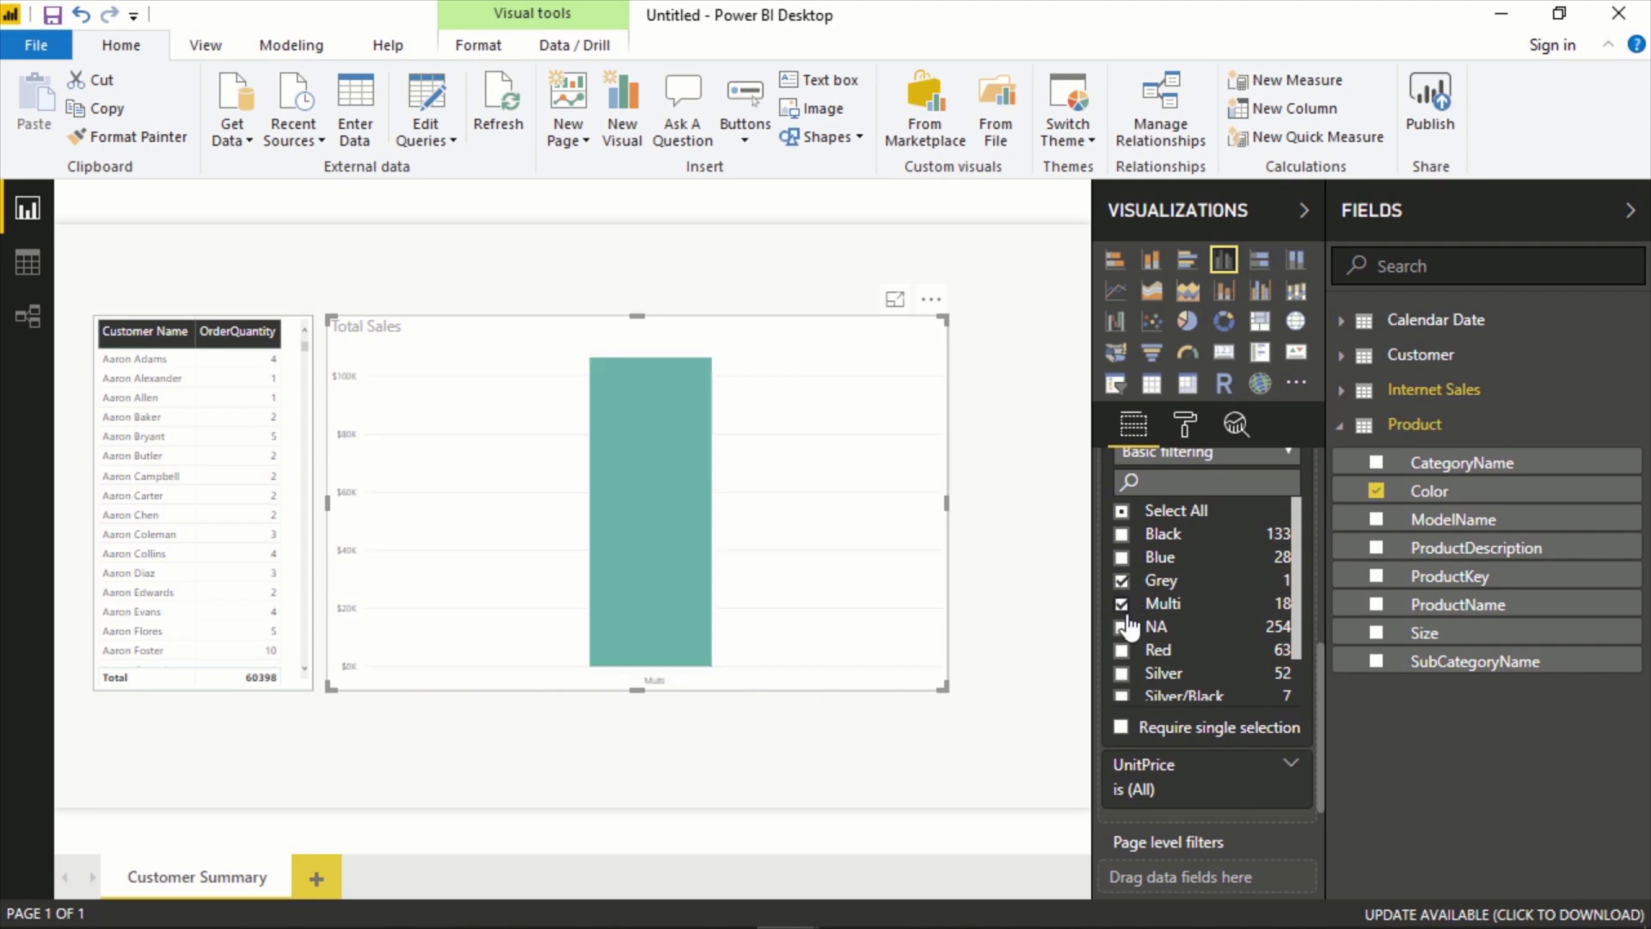
left_click(1122, 627)
left_click(1122, 672)
left_click(1122, 672)
left_click(1121, 626)
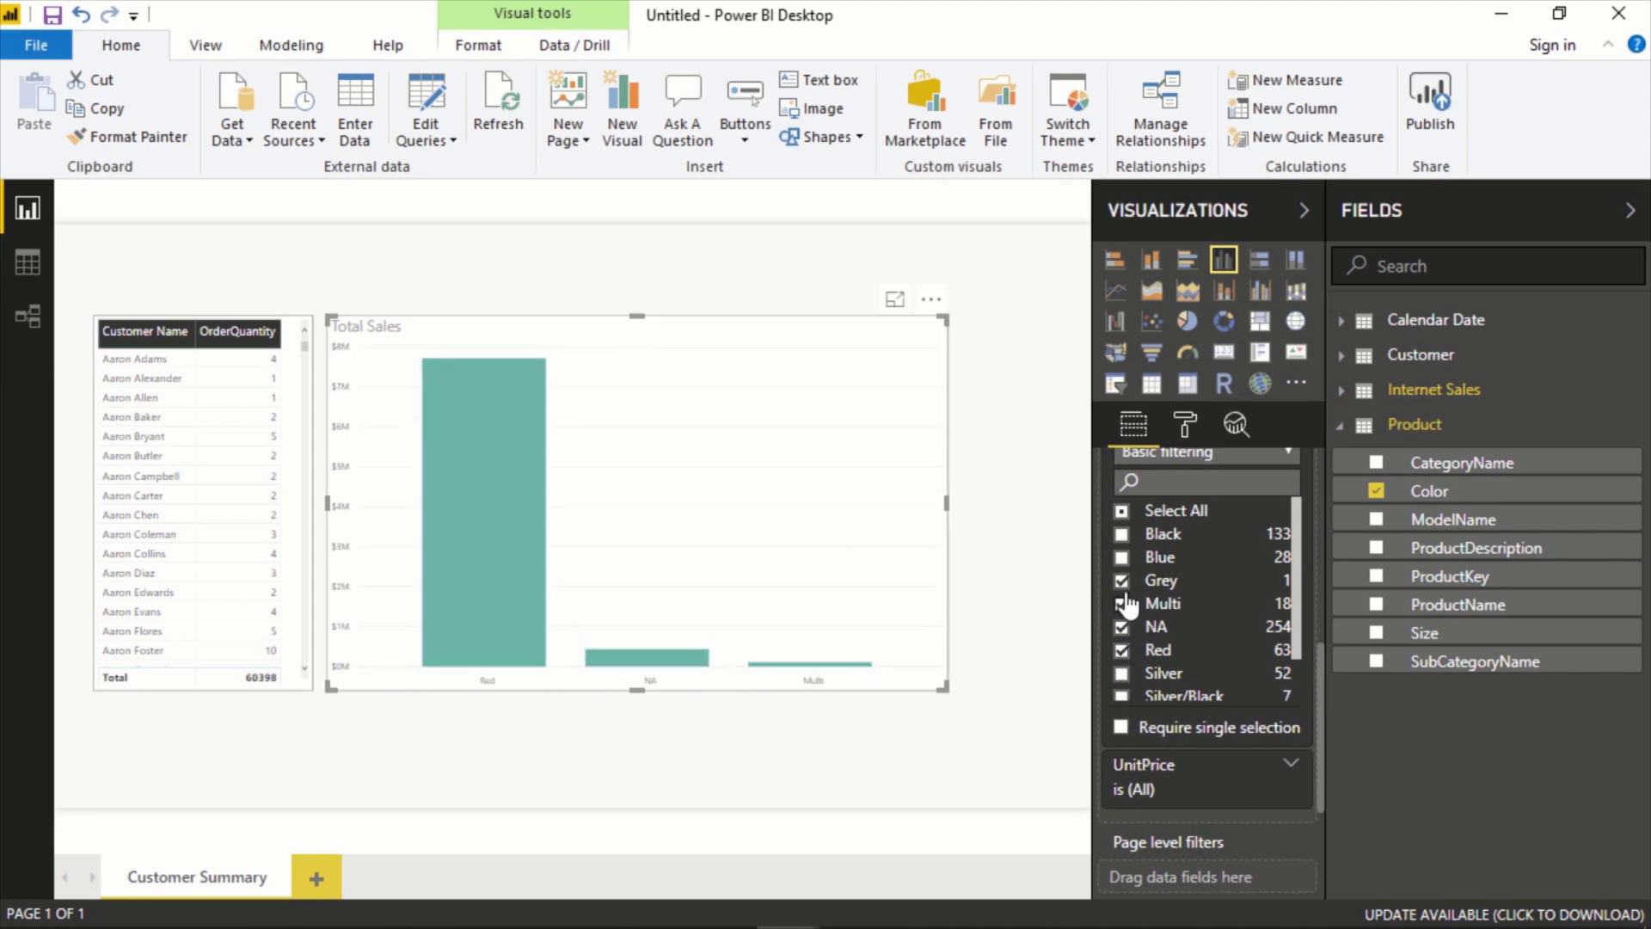
left_click(1121, 604)
left_click(1122, 581)
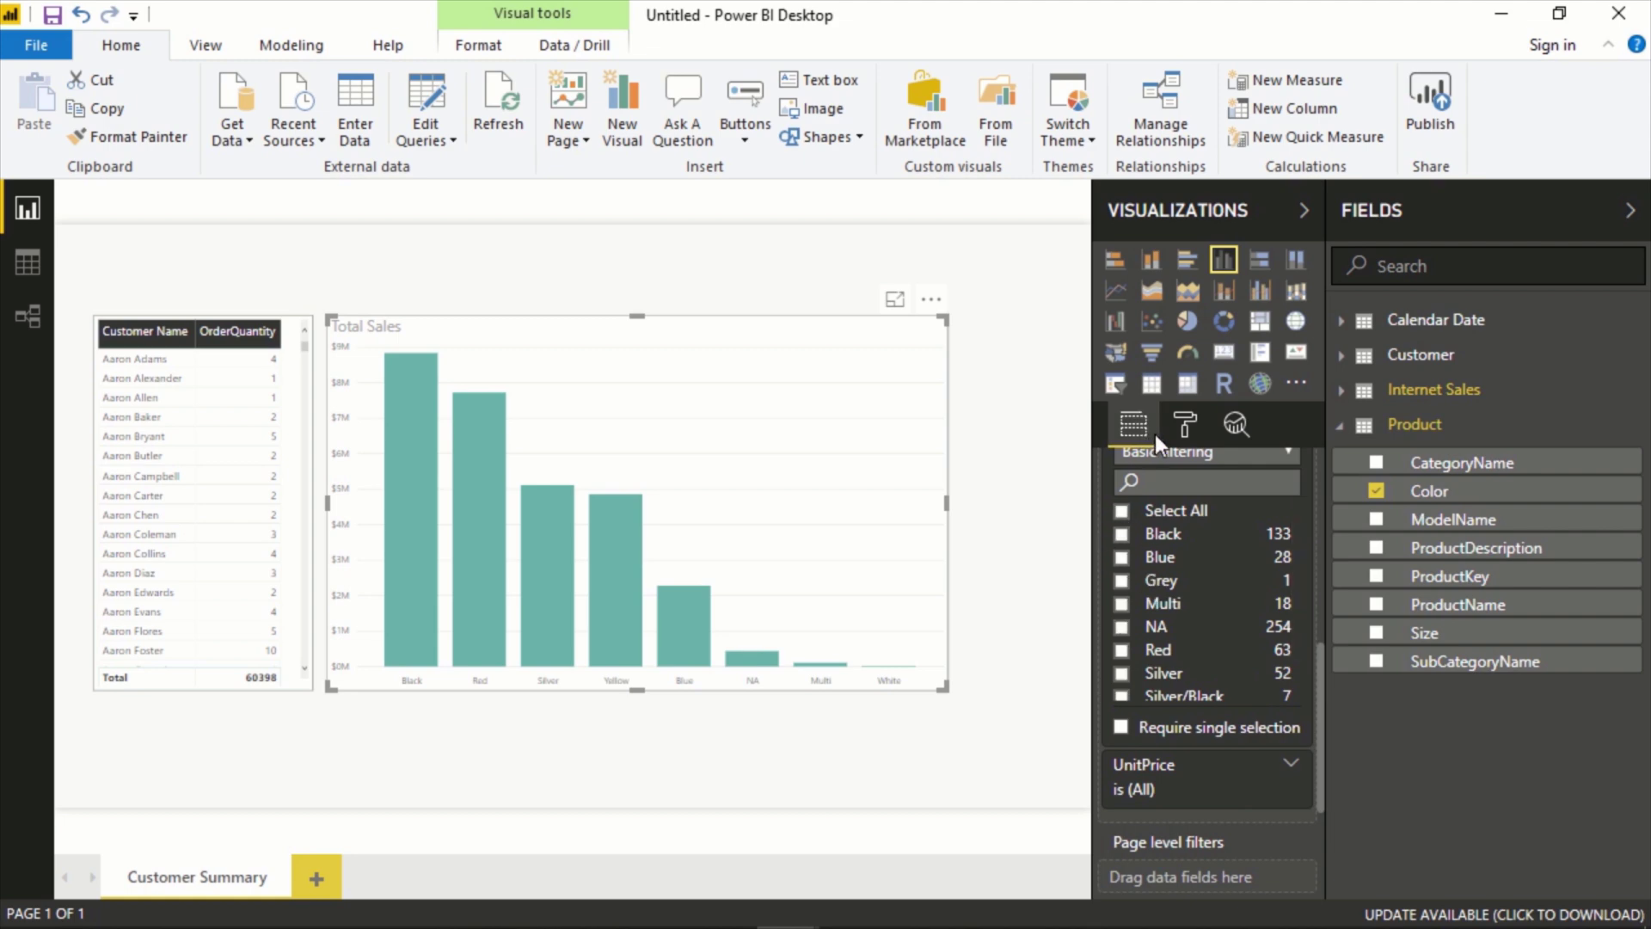
scroll(1216, 593, "up", 3)
left_click(1187, 643)
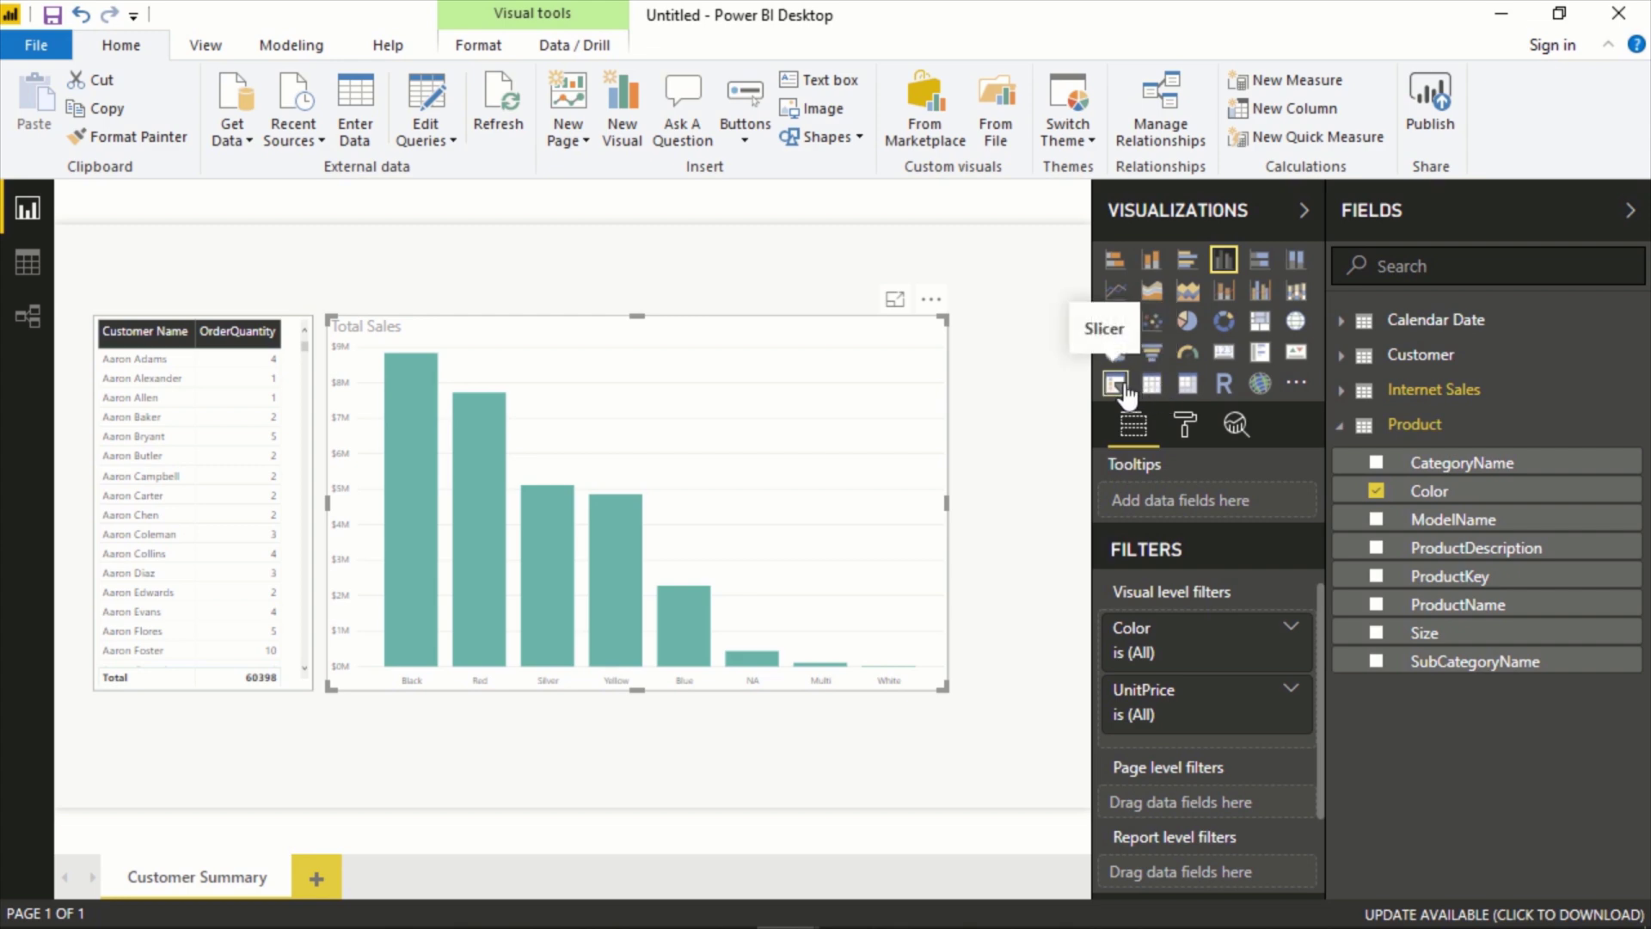
Place a new slicer above the Total Sales chart's top-right corner and set its field to Product > CategoryName.
scroll(1130, 399, "up", 3)
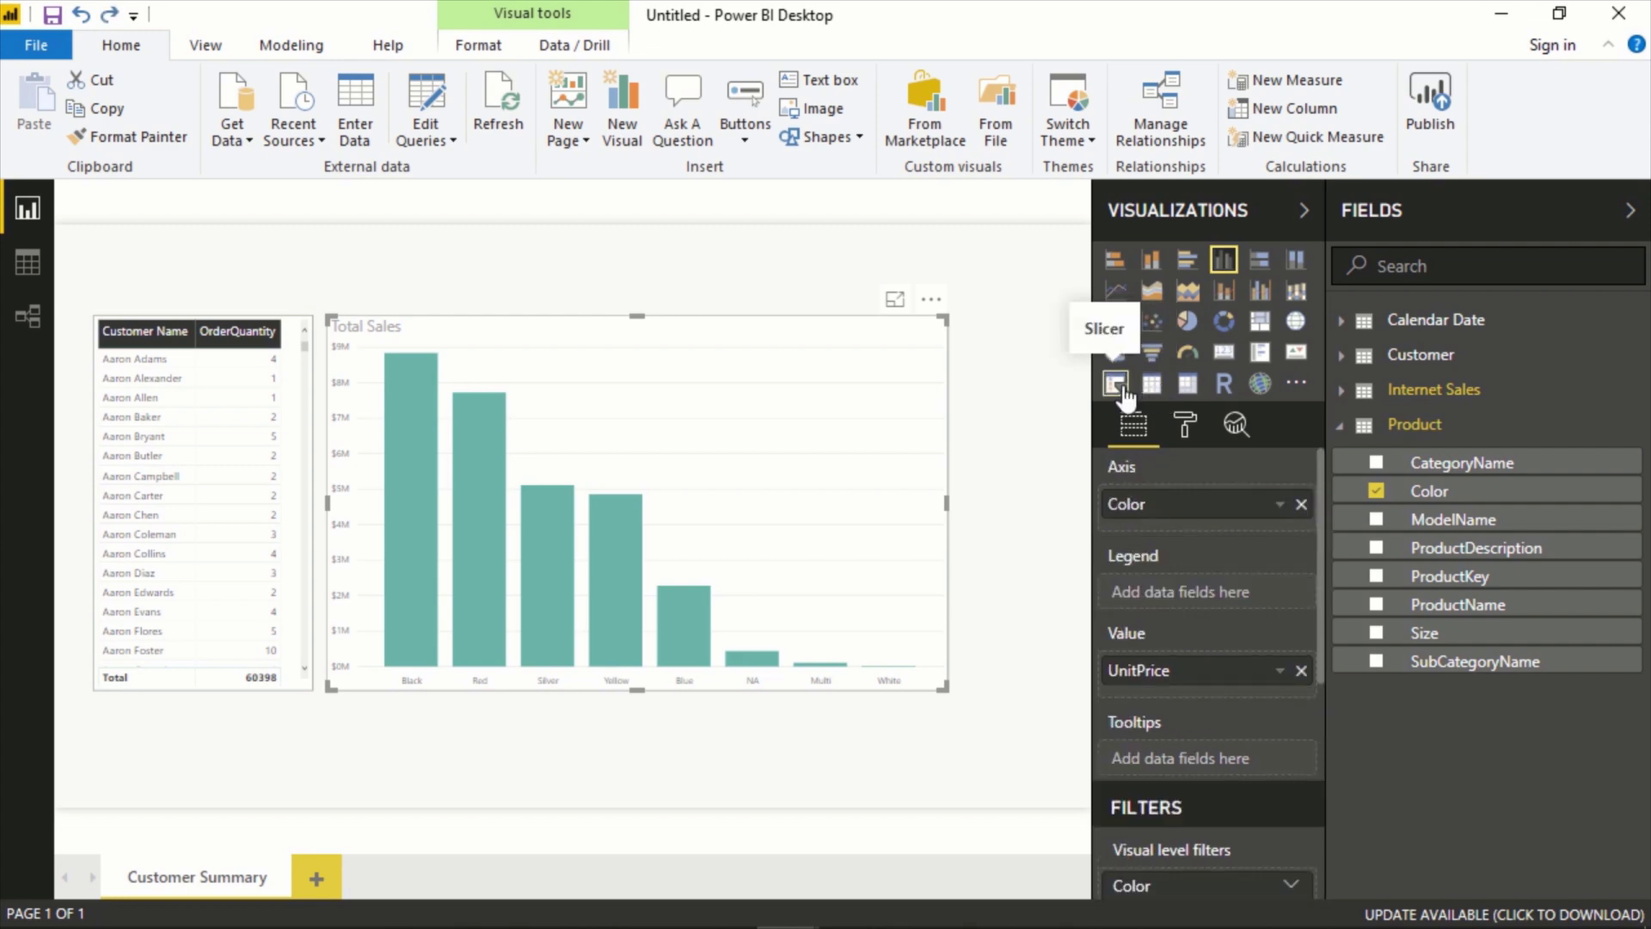
left_click(1047, 411)
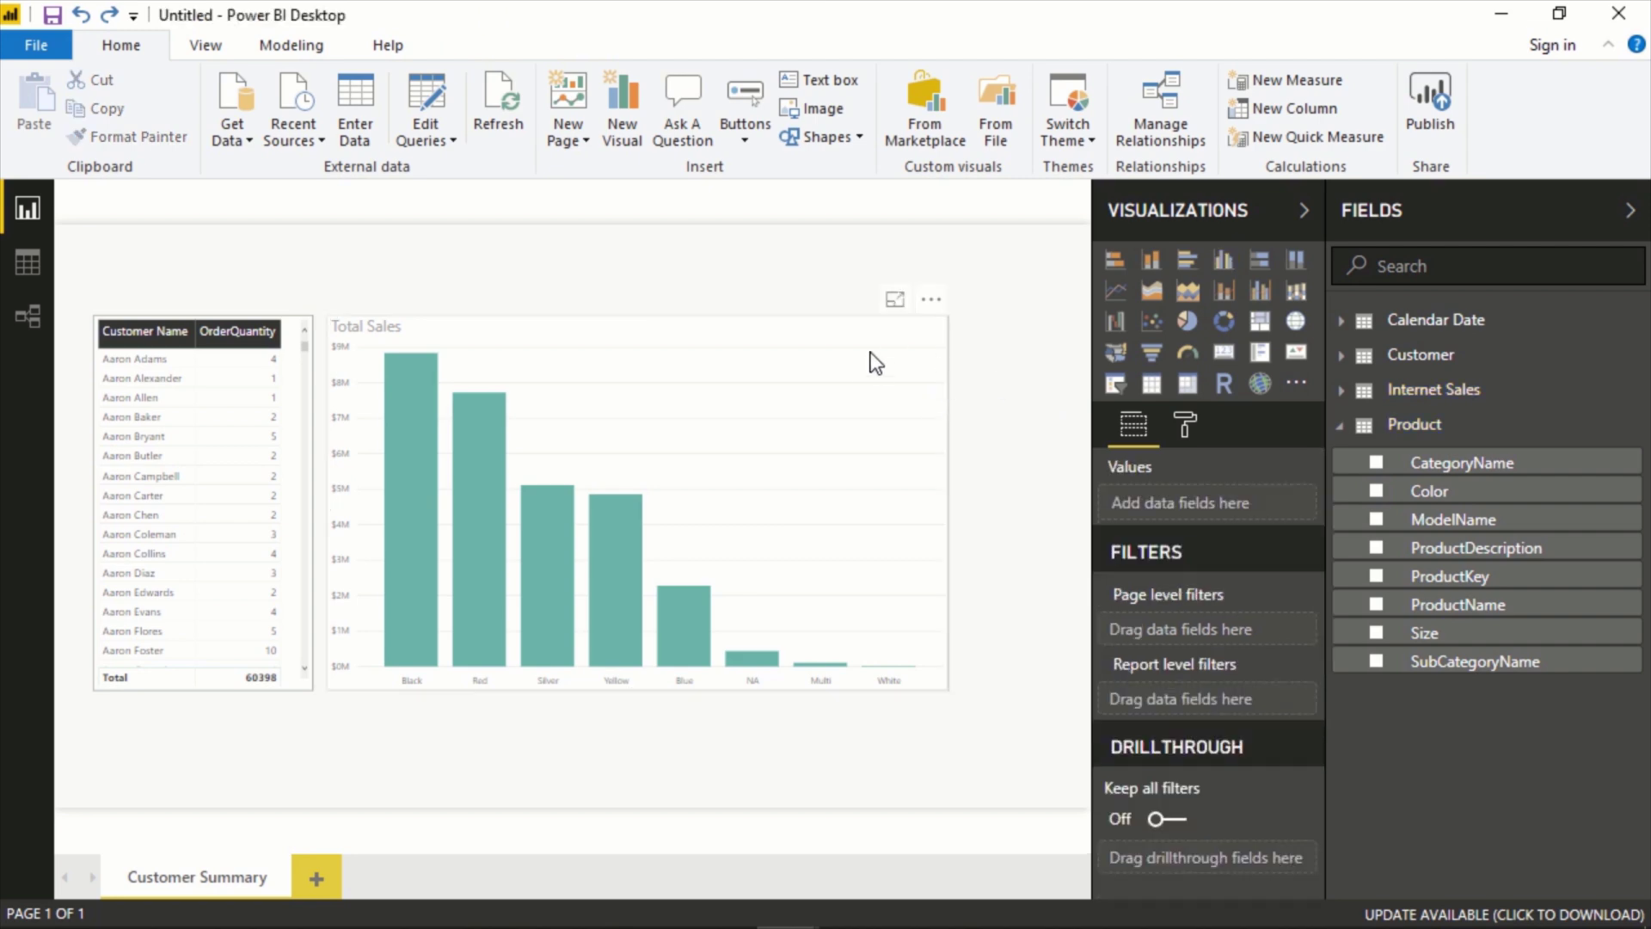
left_click(1116, 383)
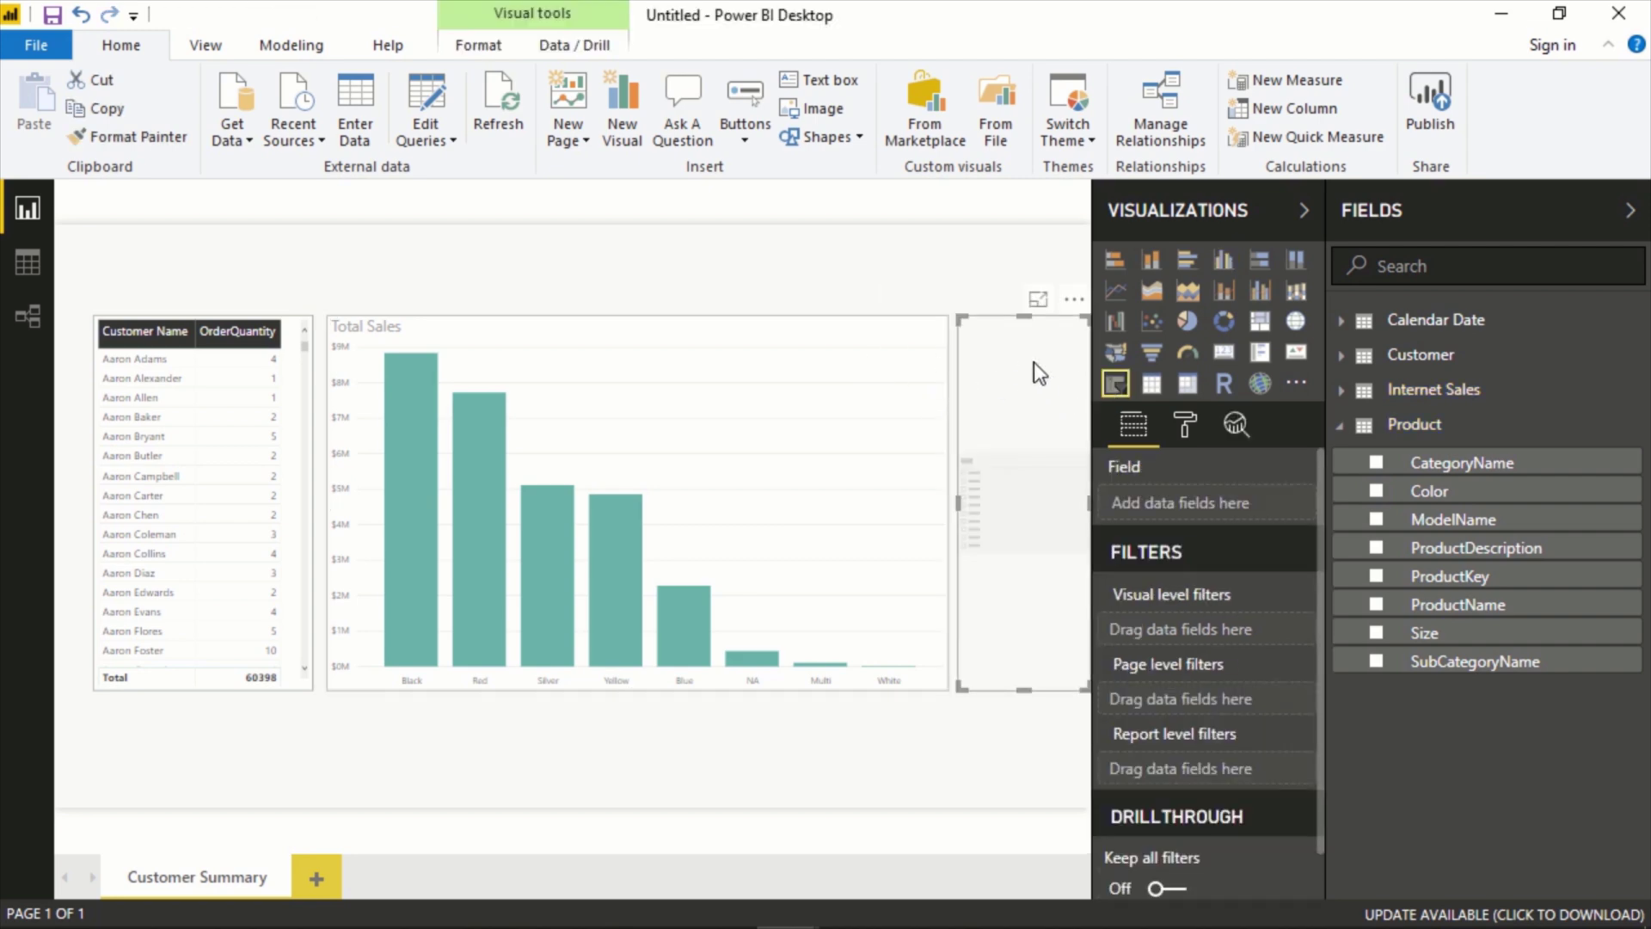
left_click_drag(1085, 688, 917, 291)
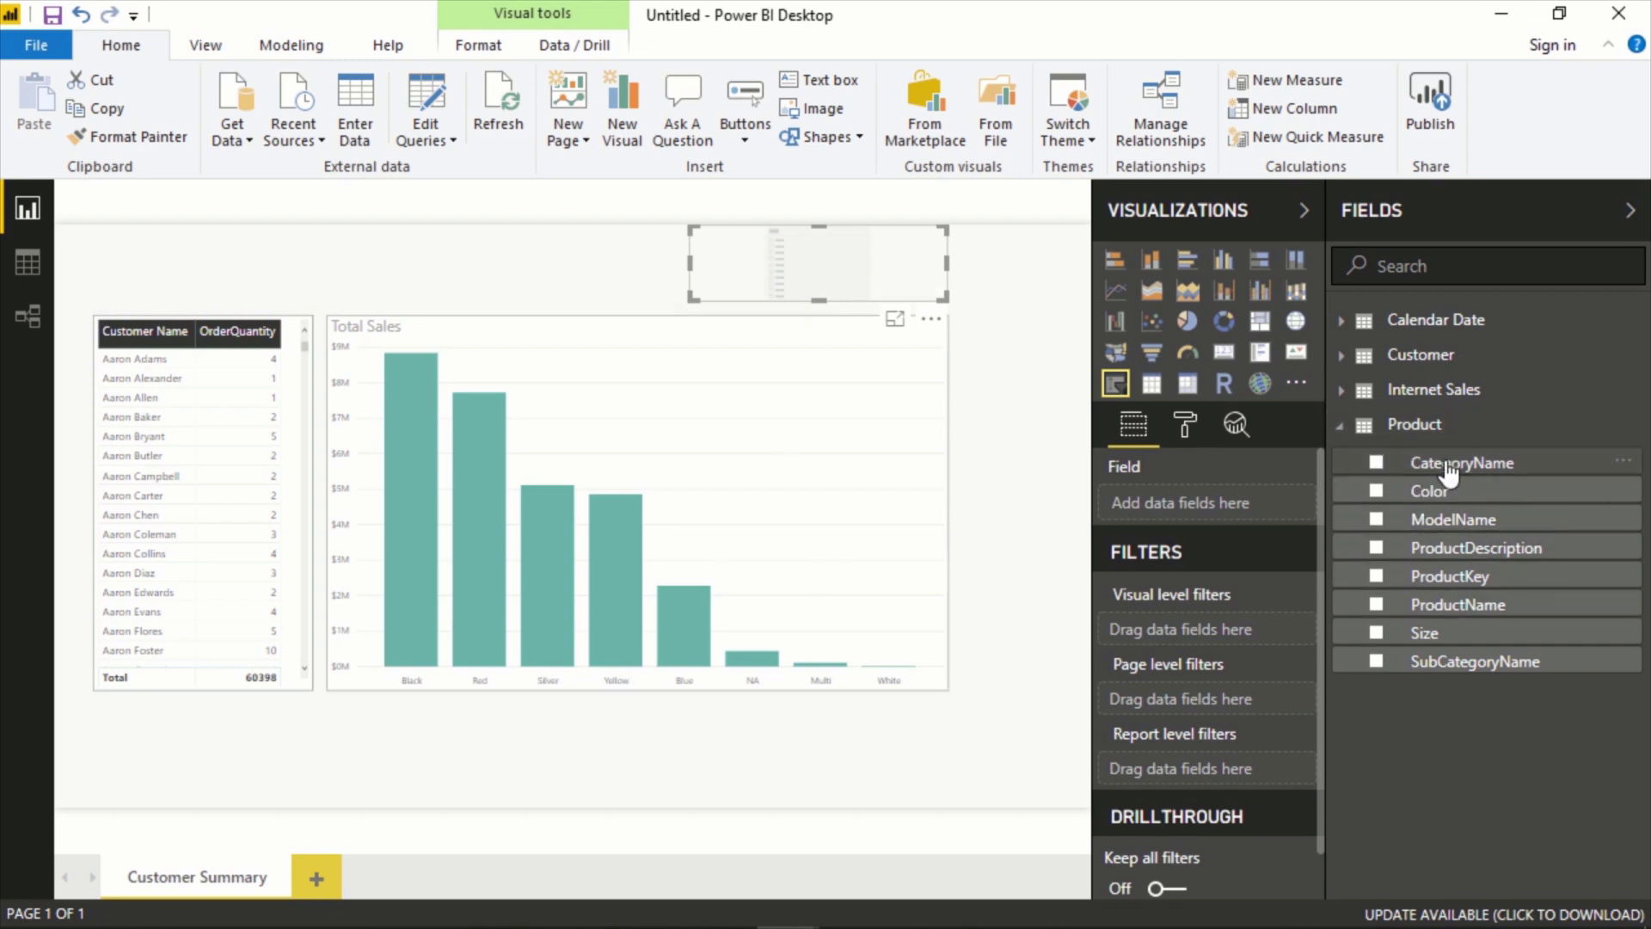
left_click_drag(1449, 473, 1225, 526)
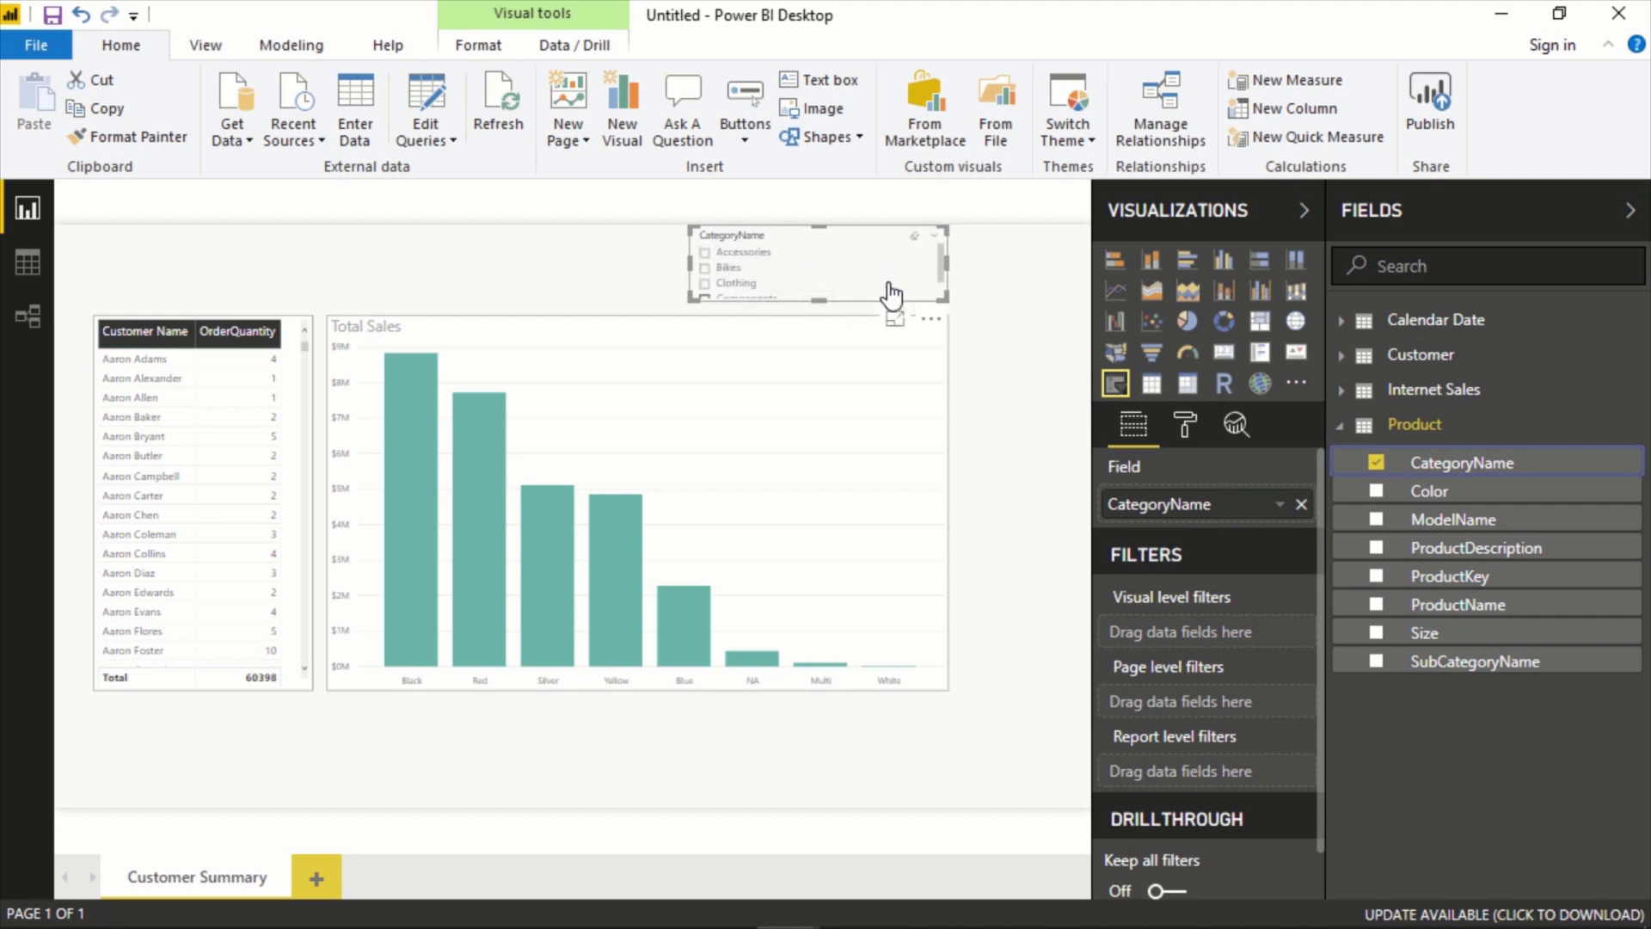
Switch the CategoryName slicer to Dropdown style and check its category list.
left_click(936, 237)
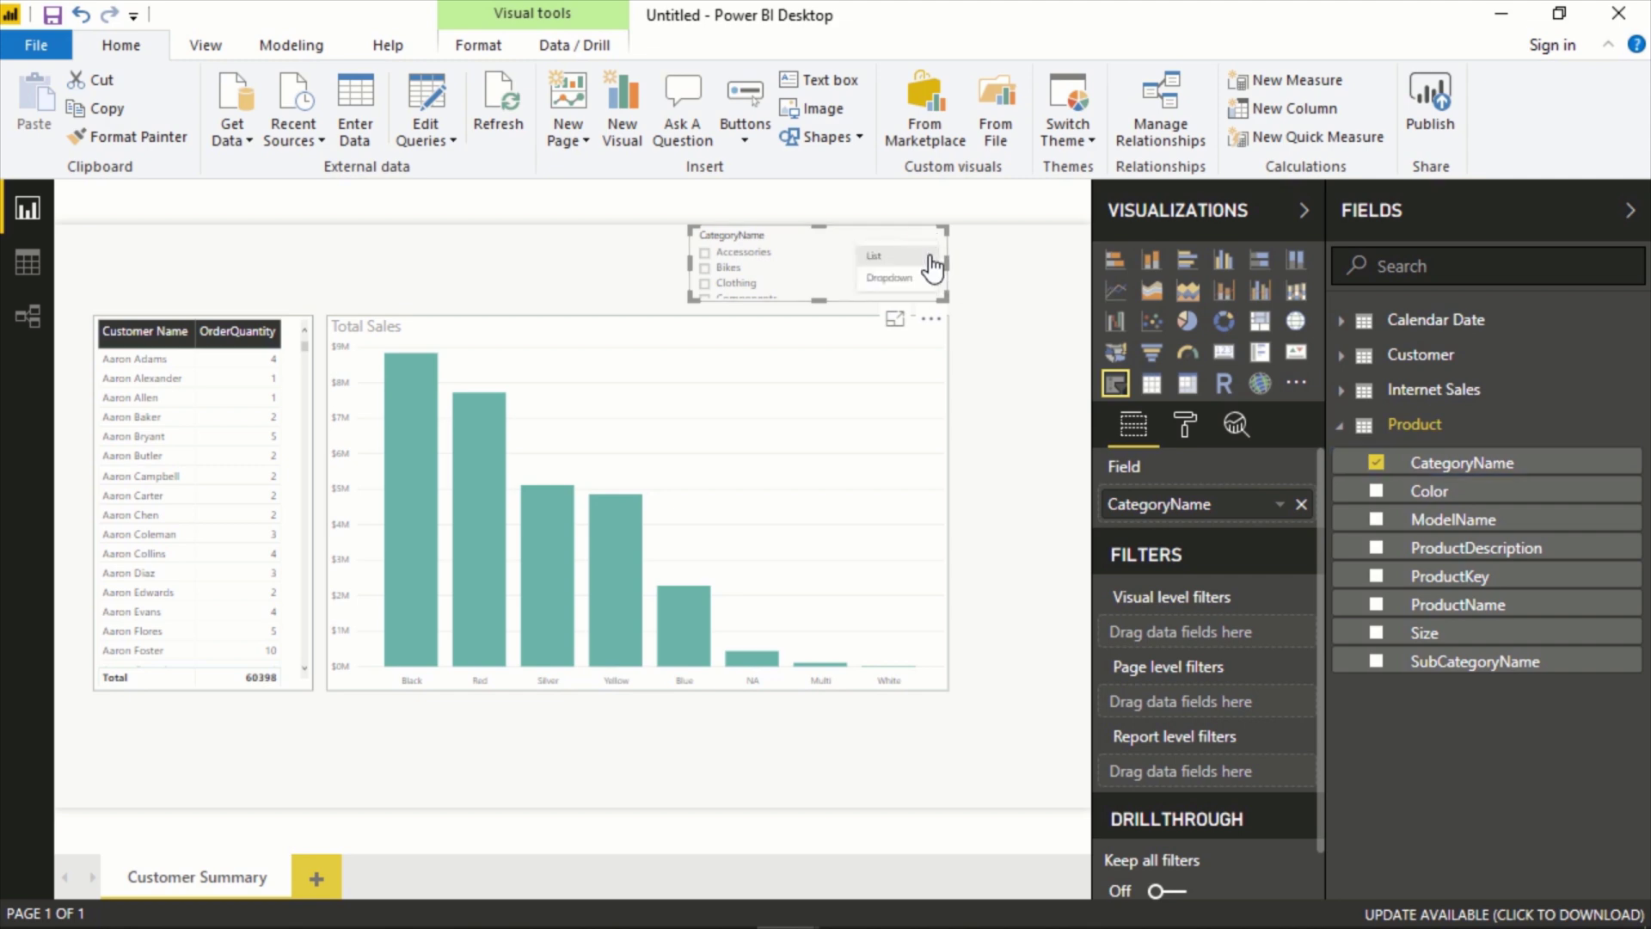
left_click(890, 277)
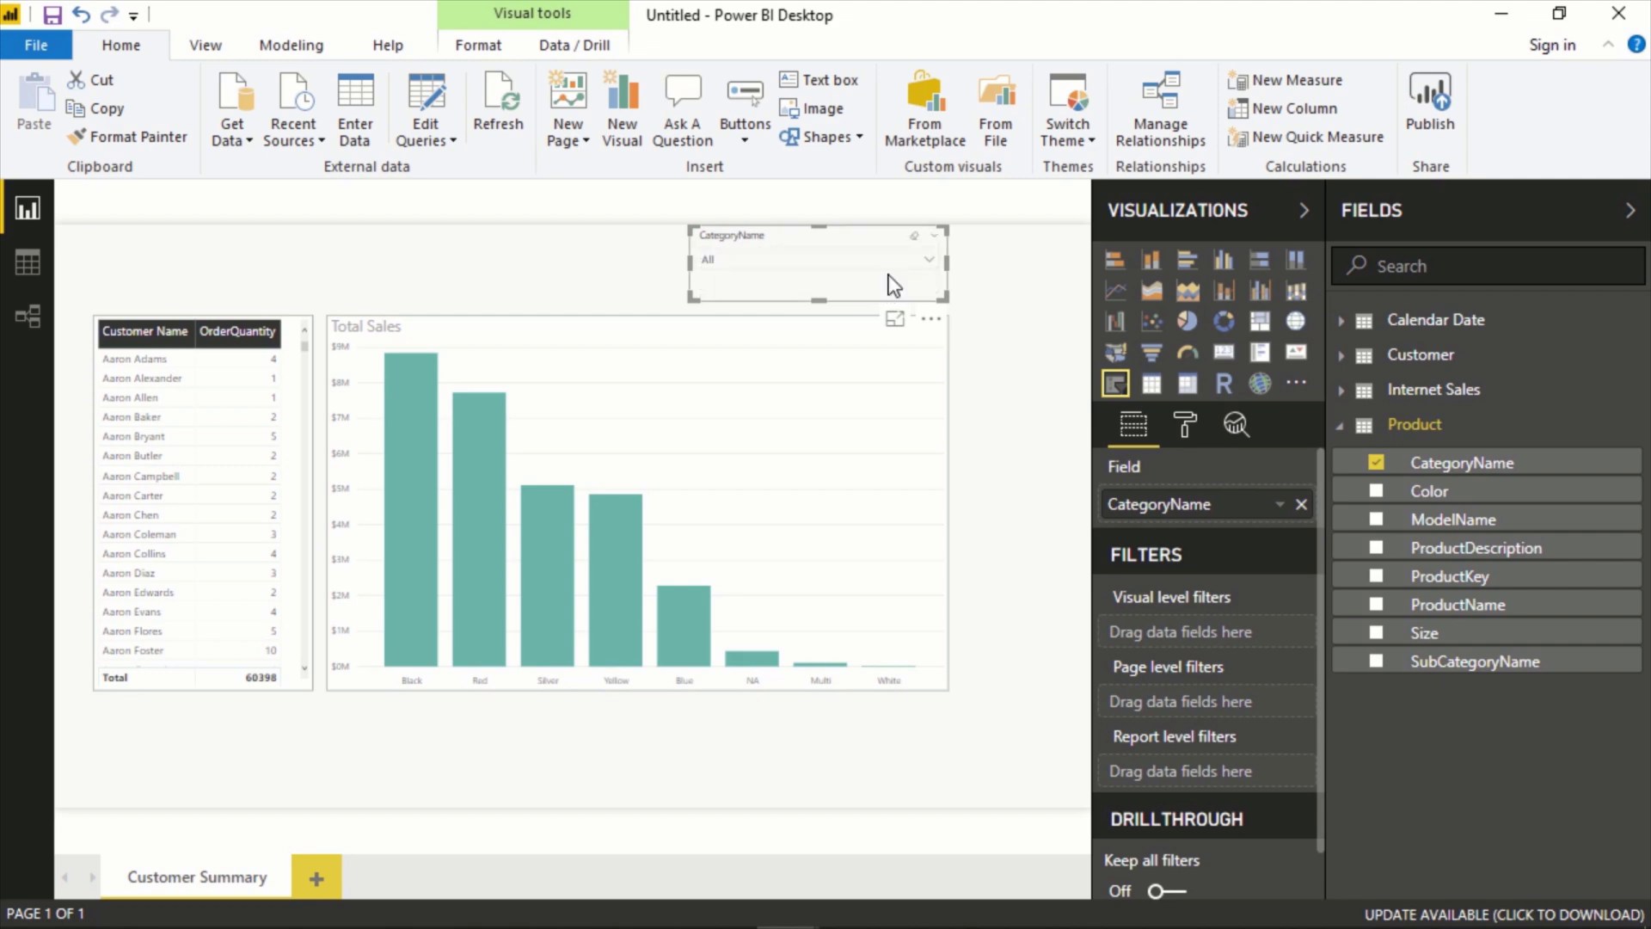
left_click(928, 260)
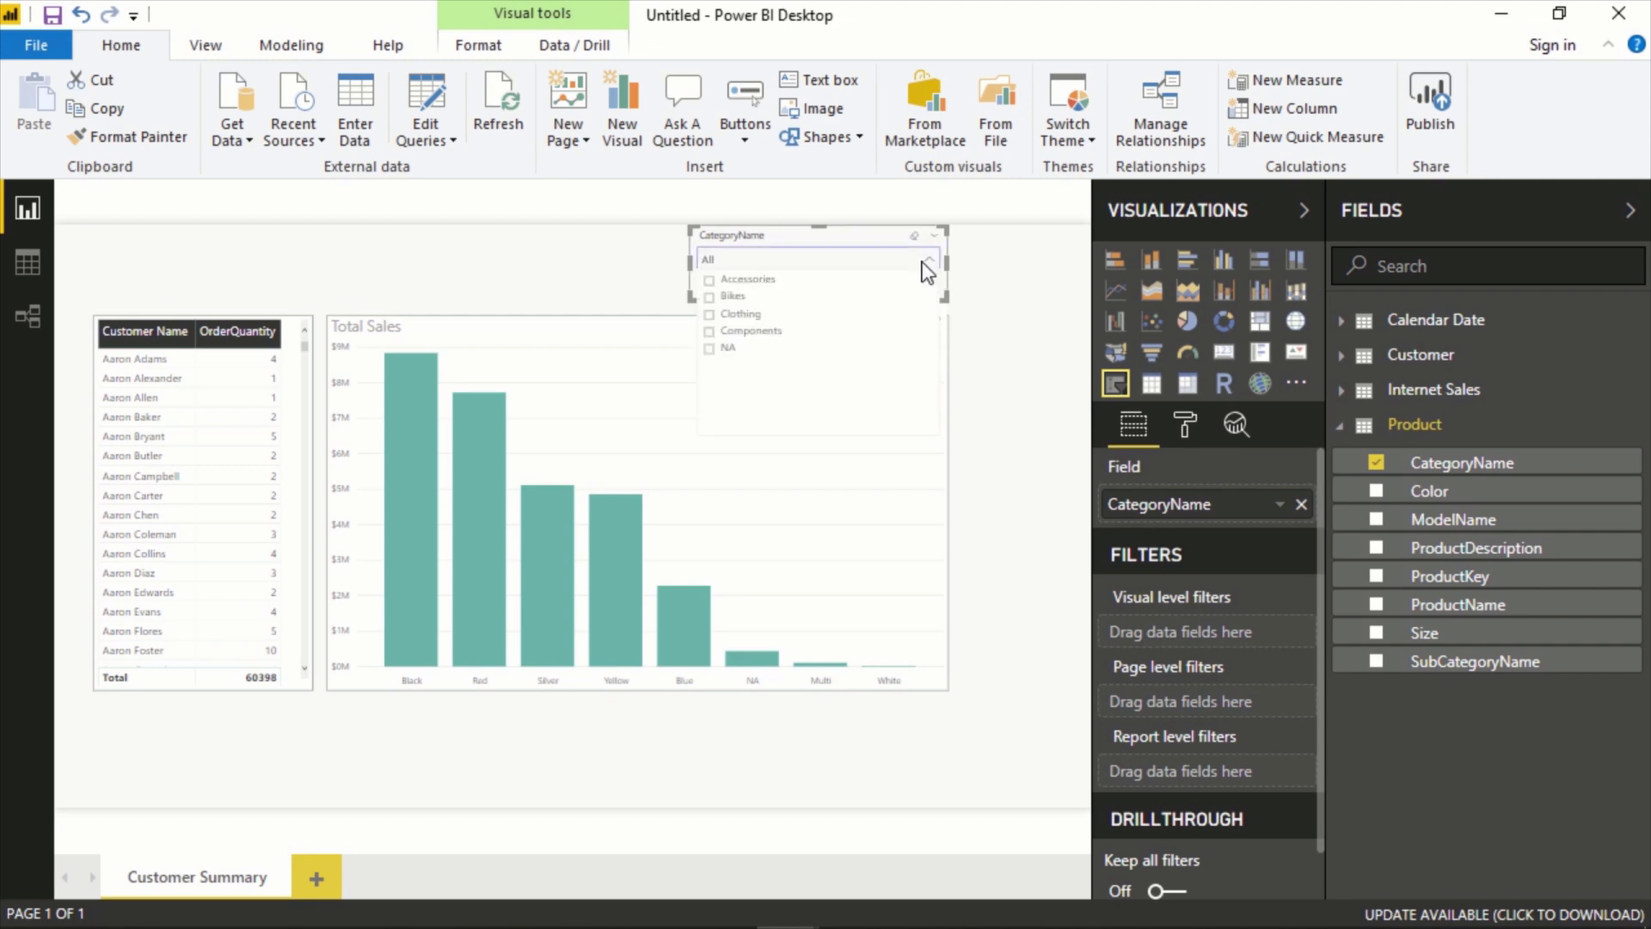
left_click(928, 262)
left_click(984, 308)
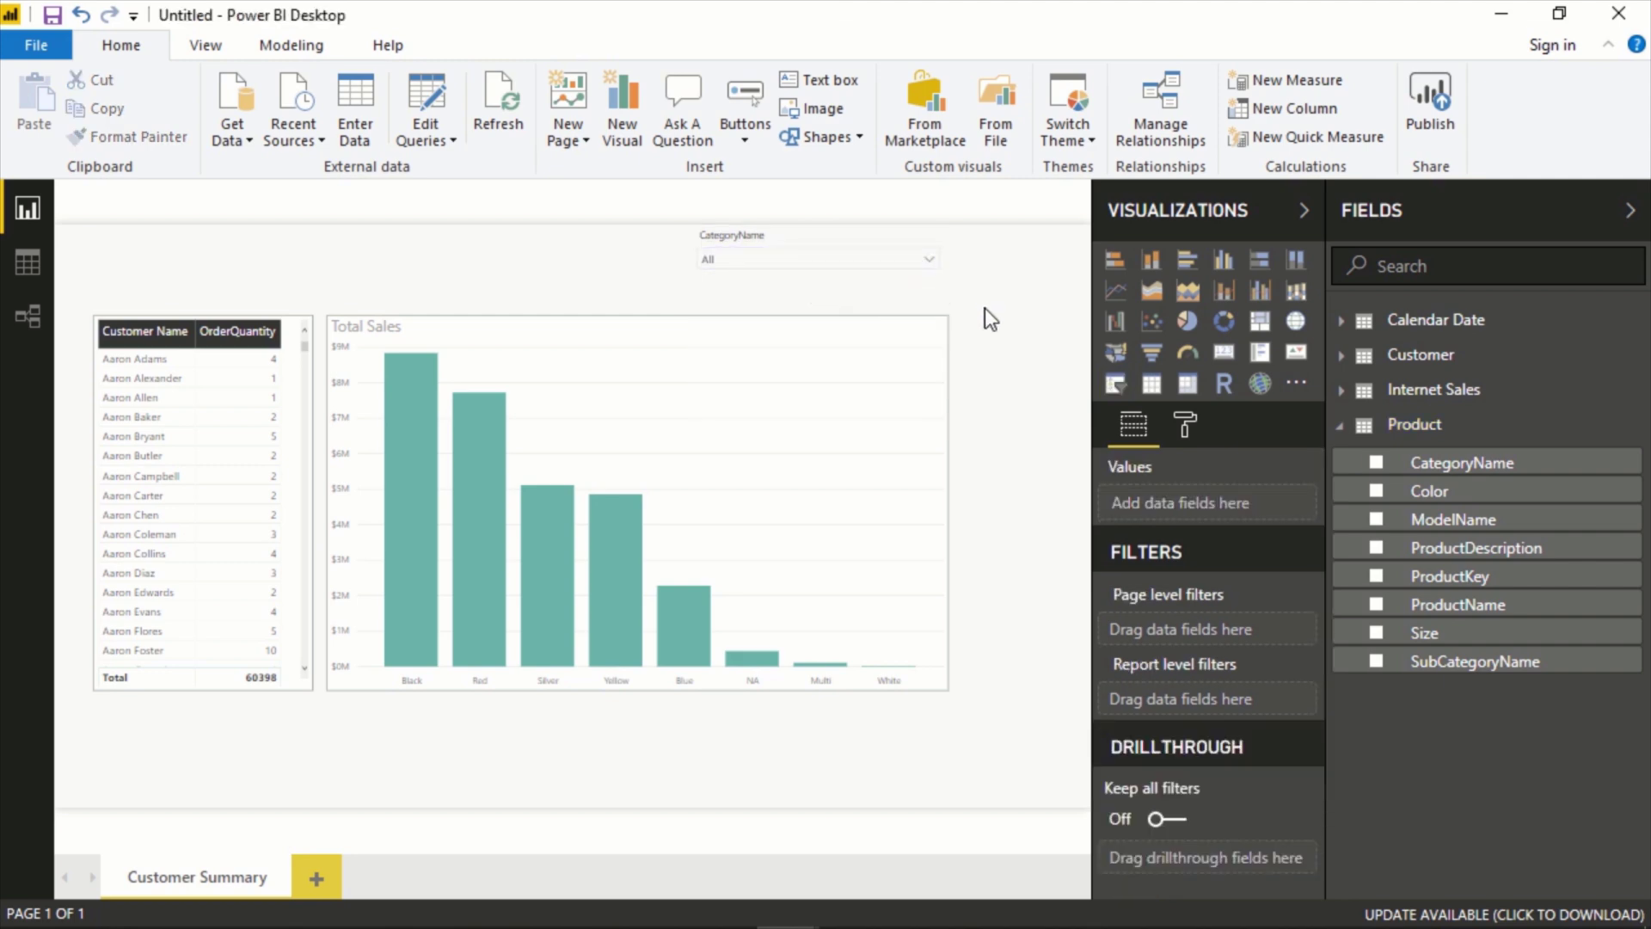
left_click(856, 291)
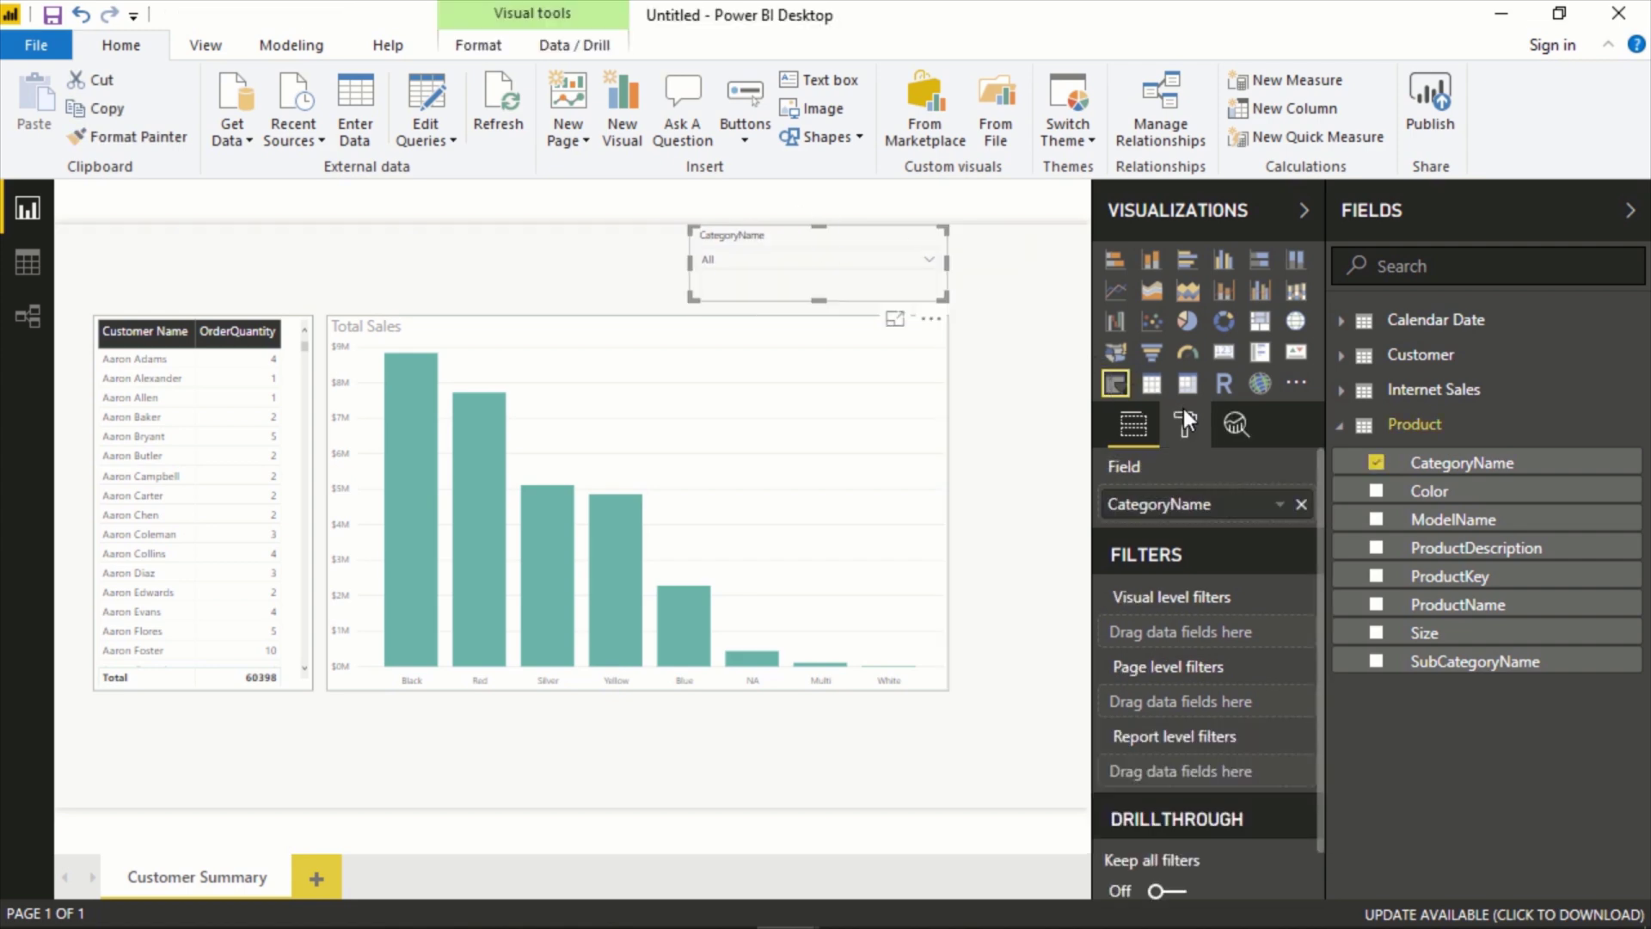
Set the CategoryName slicer's Items background colour to white.
left_click(1192, 430)
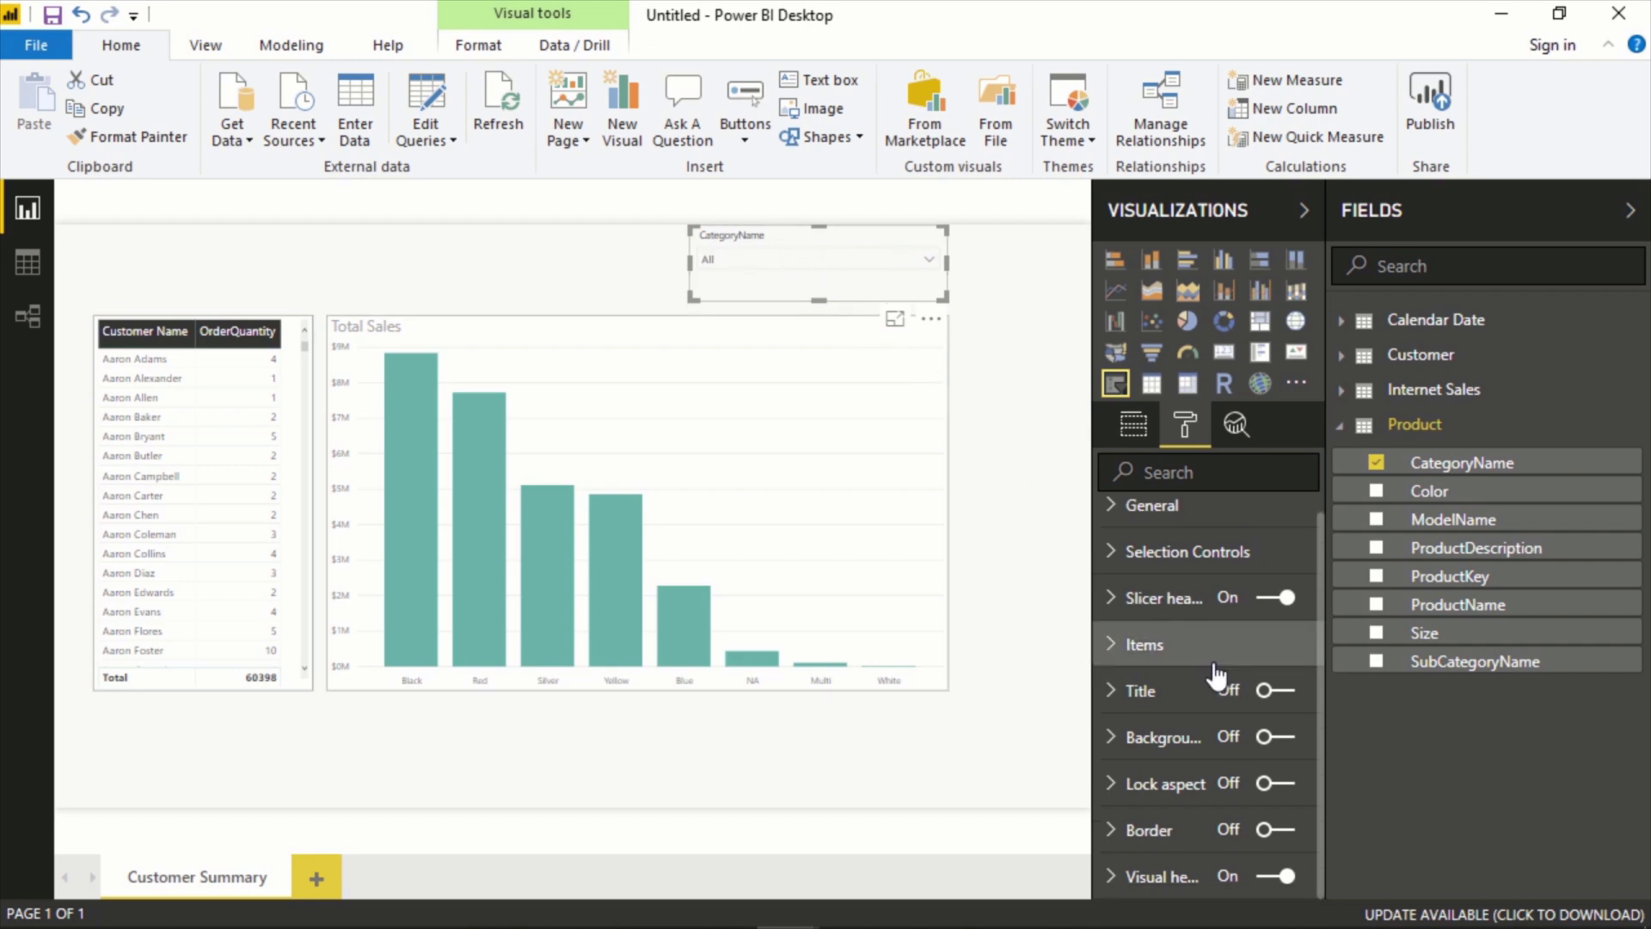
left_click(1127, 647)
scroll(1201, 704, "down", 2)
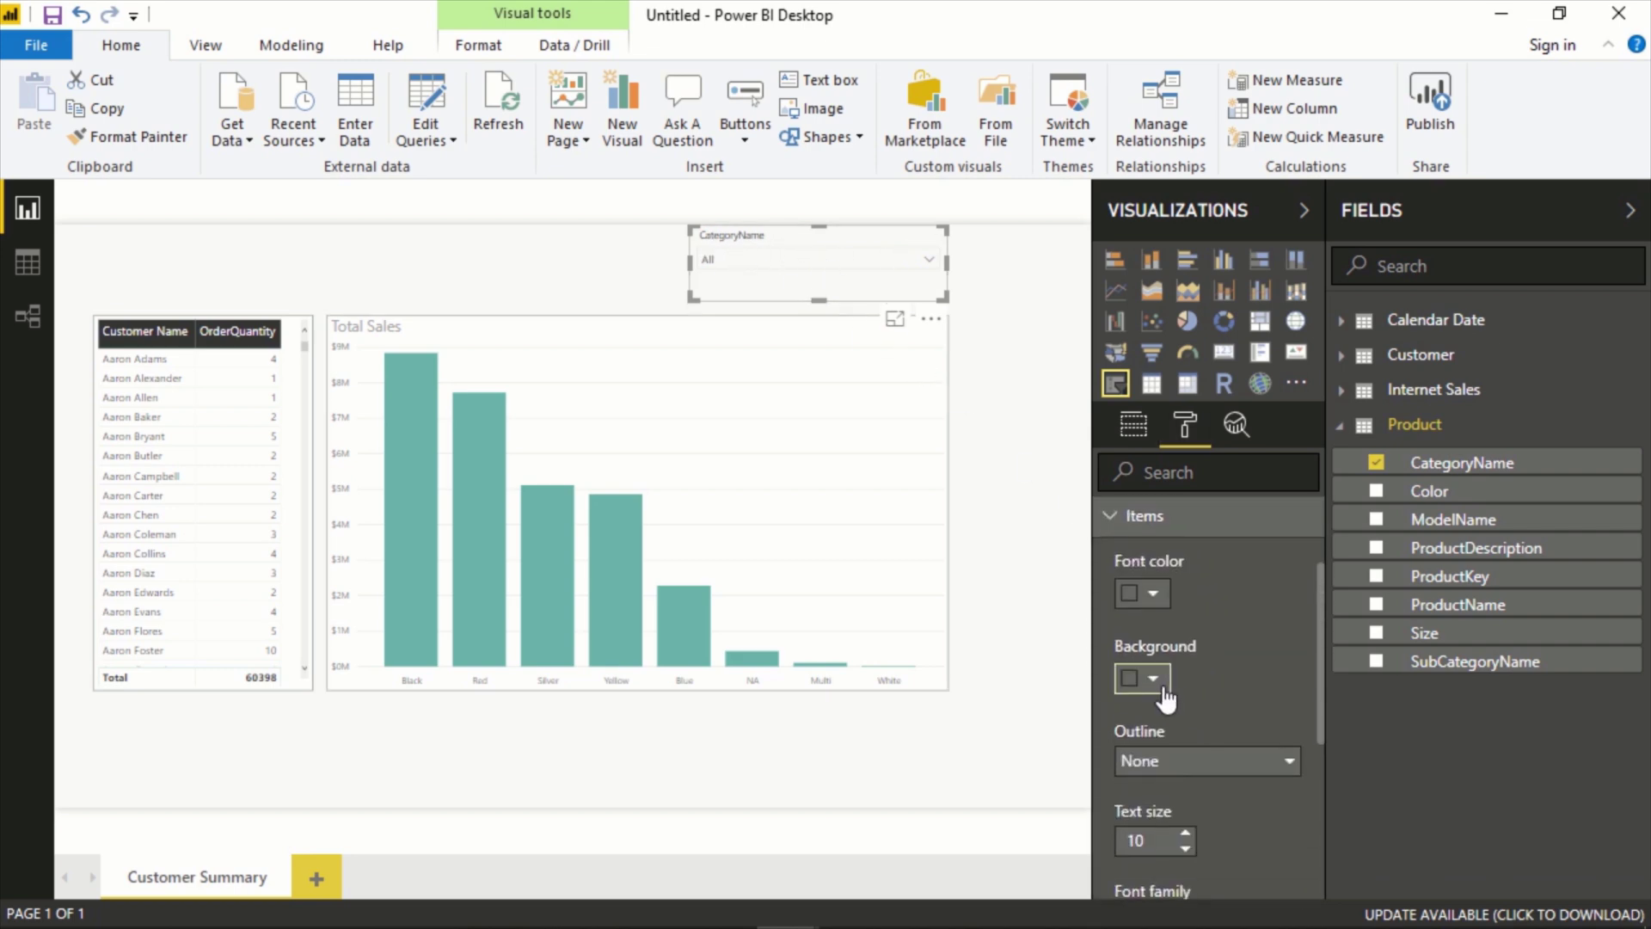
left_click(1166, 679)
left_click(1122, 605)
scroll(1235, 827, "down", 1)
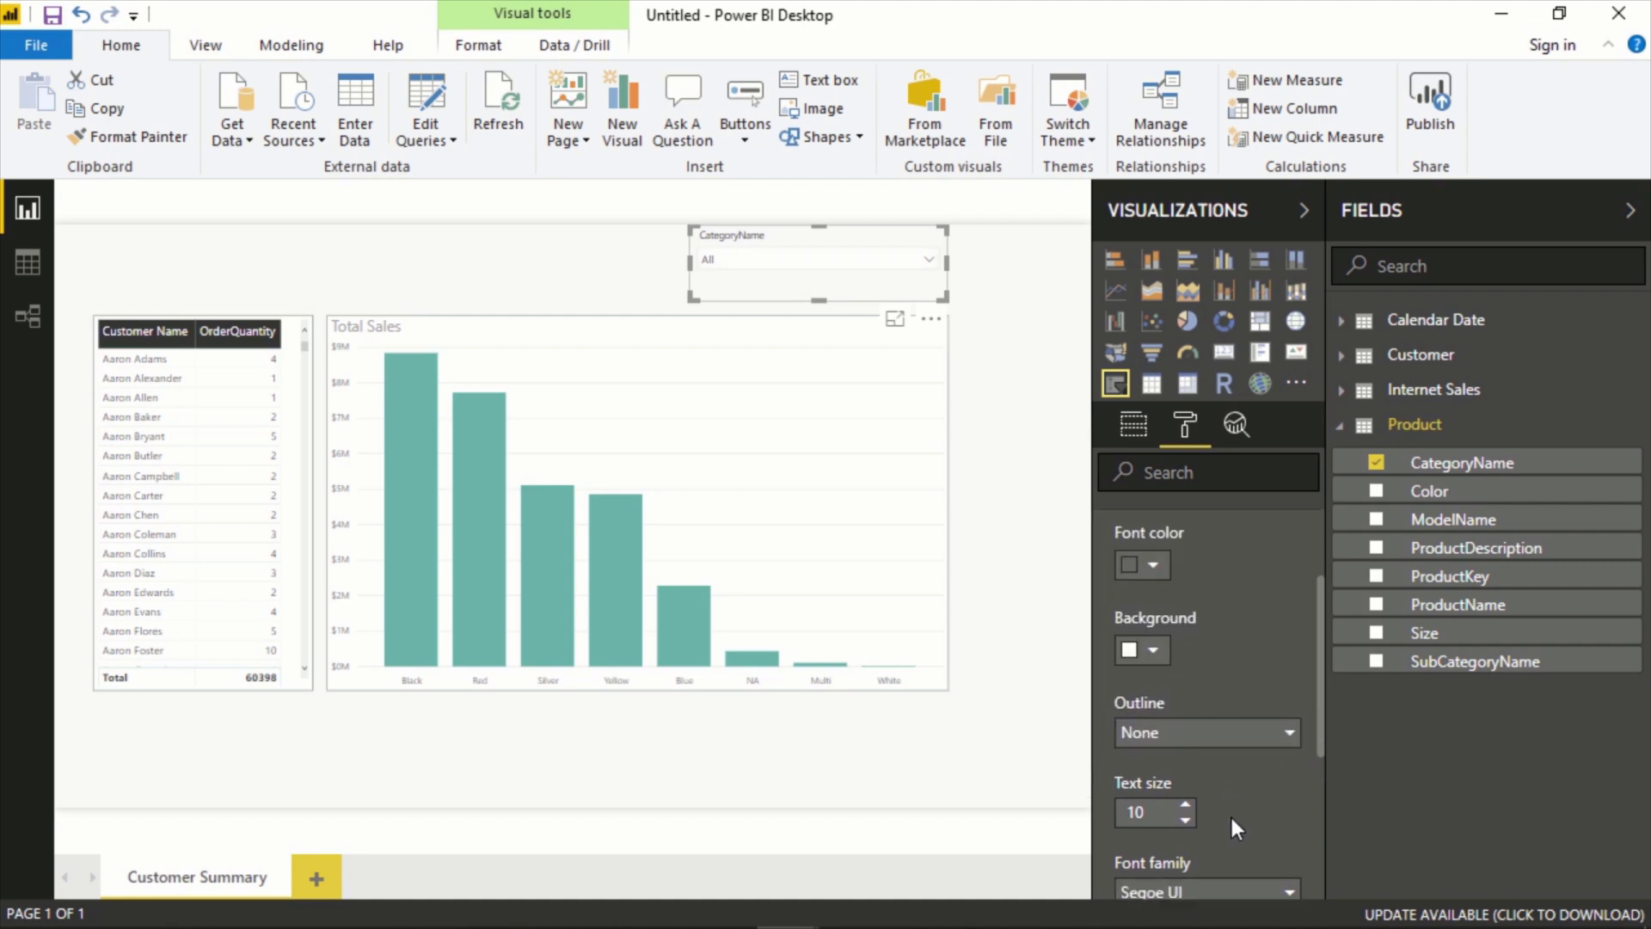
left_click(929, 311)
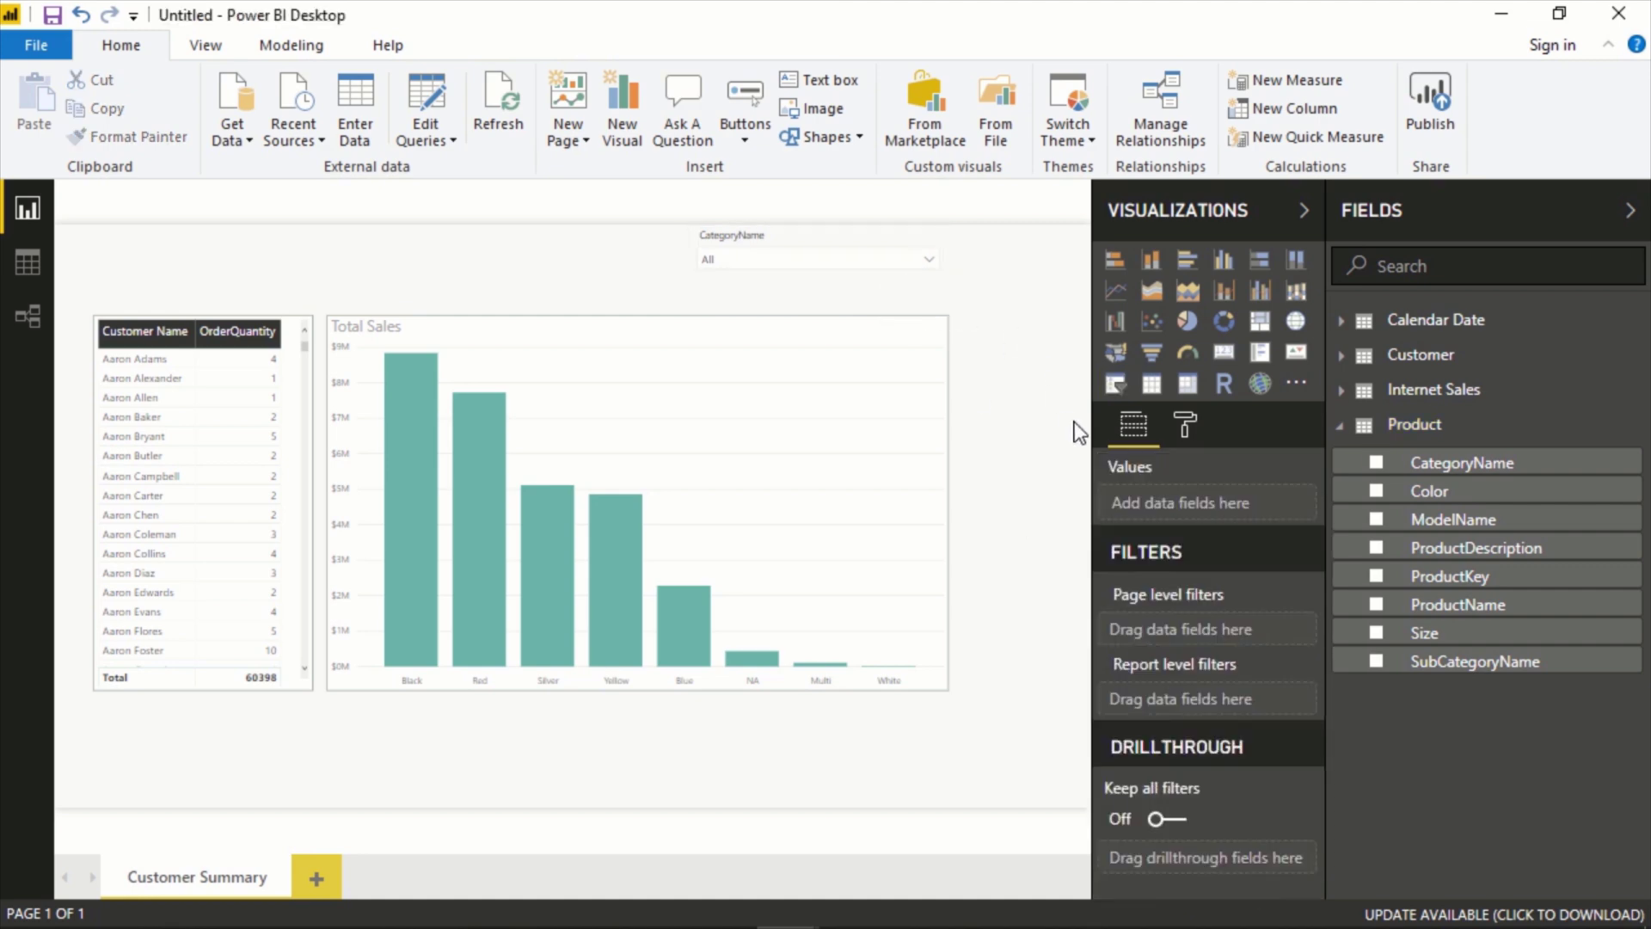
left_click(929, 259)
left_click(929, 299)
Drag the Total Sales chart, customer table and slicer down so they line up.
left_click(1008, 332)
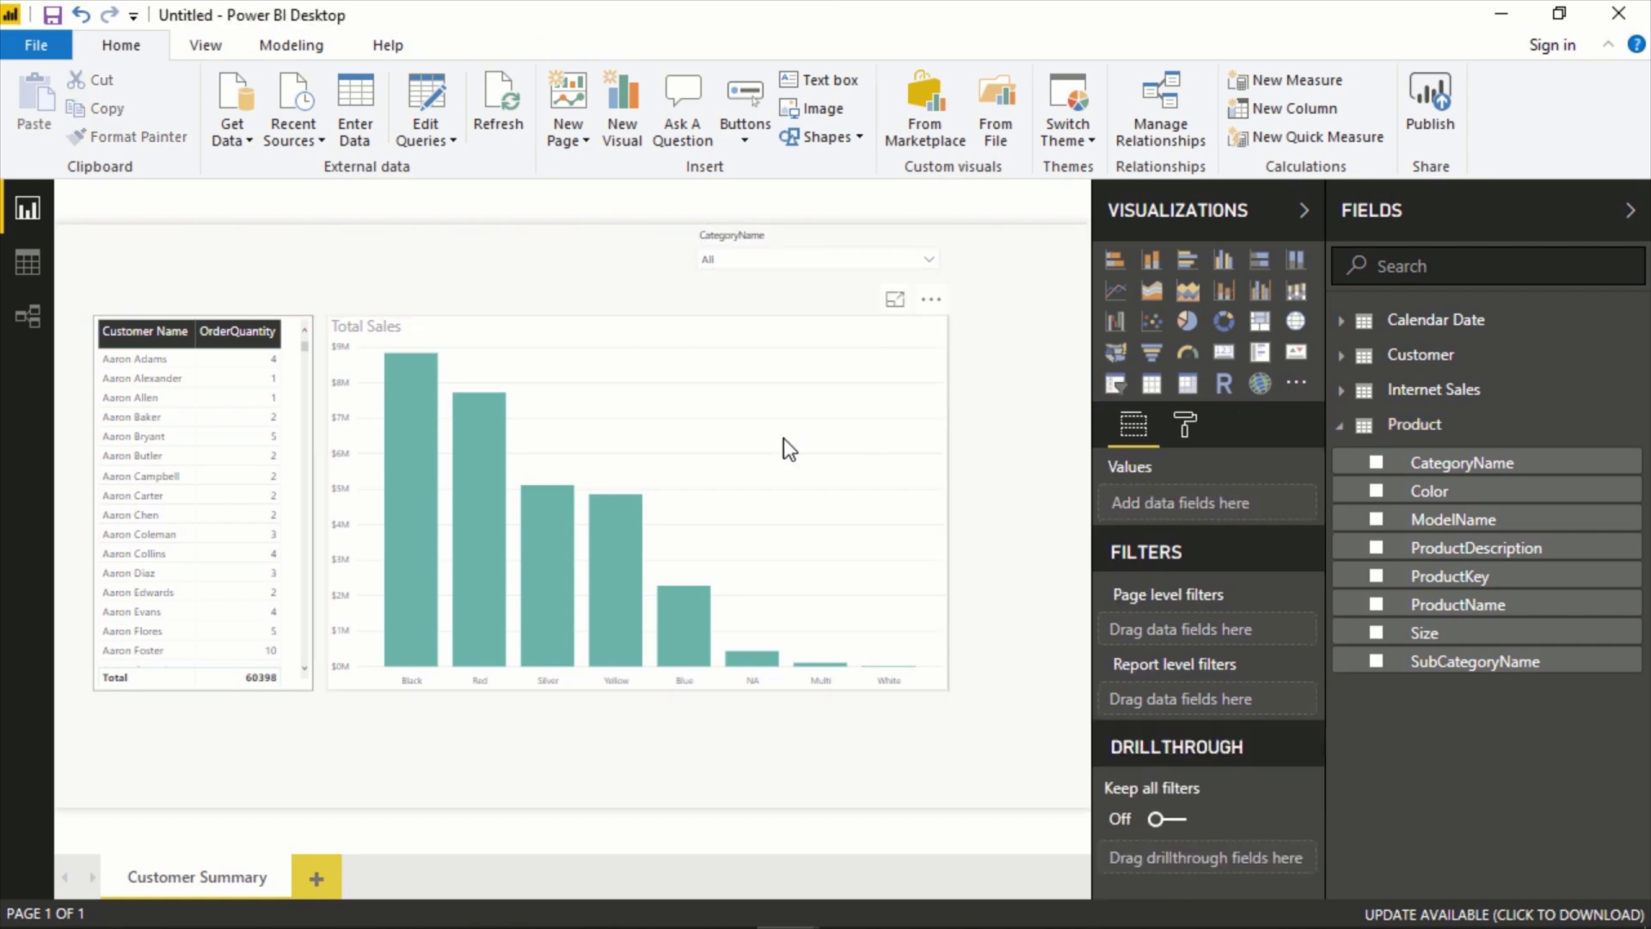
left_click_drag(772, 344, 781, 386)
left_click_drag(252, 440, 251, 480)
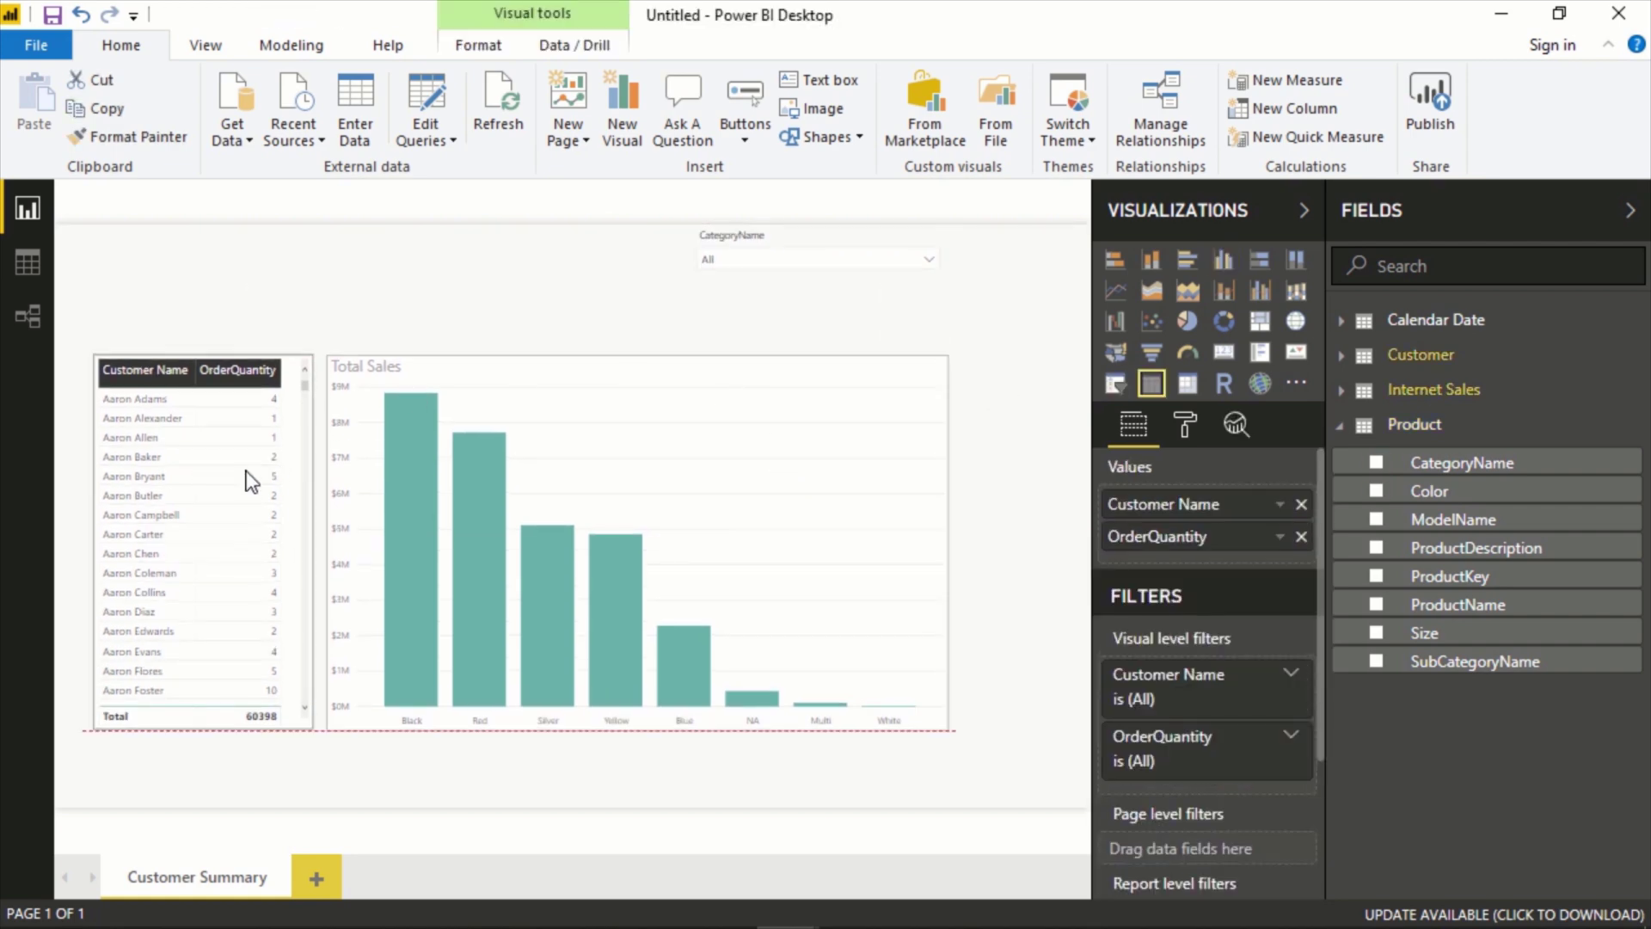
left_click_drag(791, 285, 791, 324)
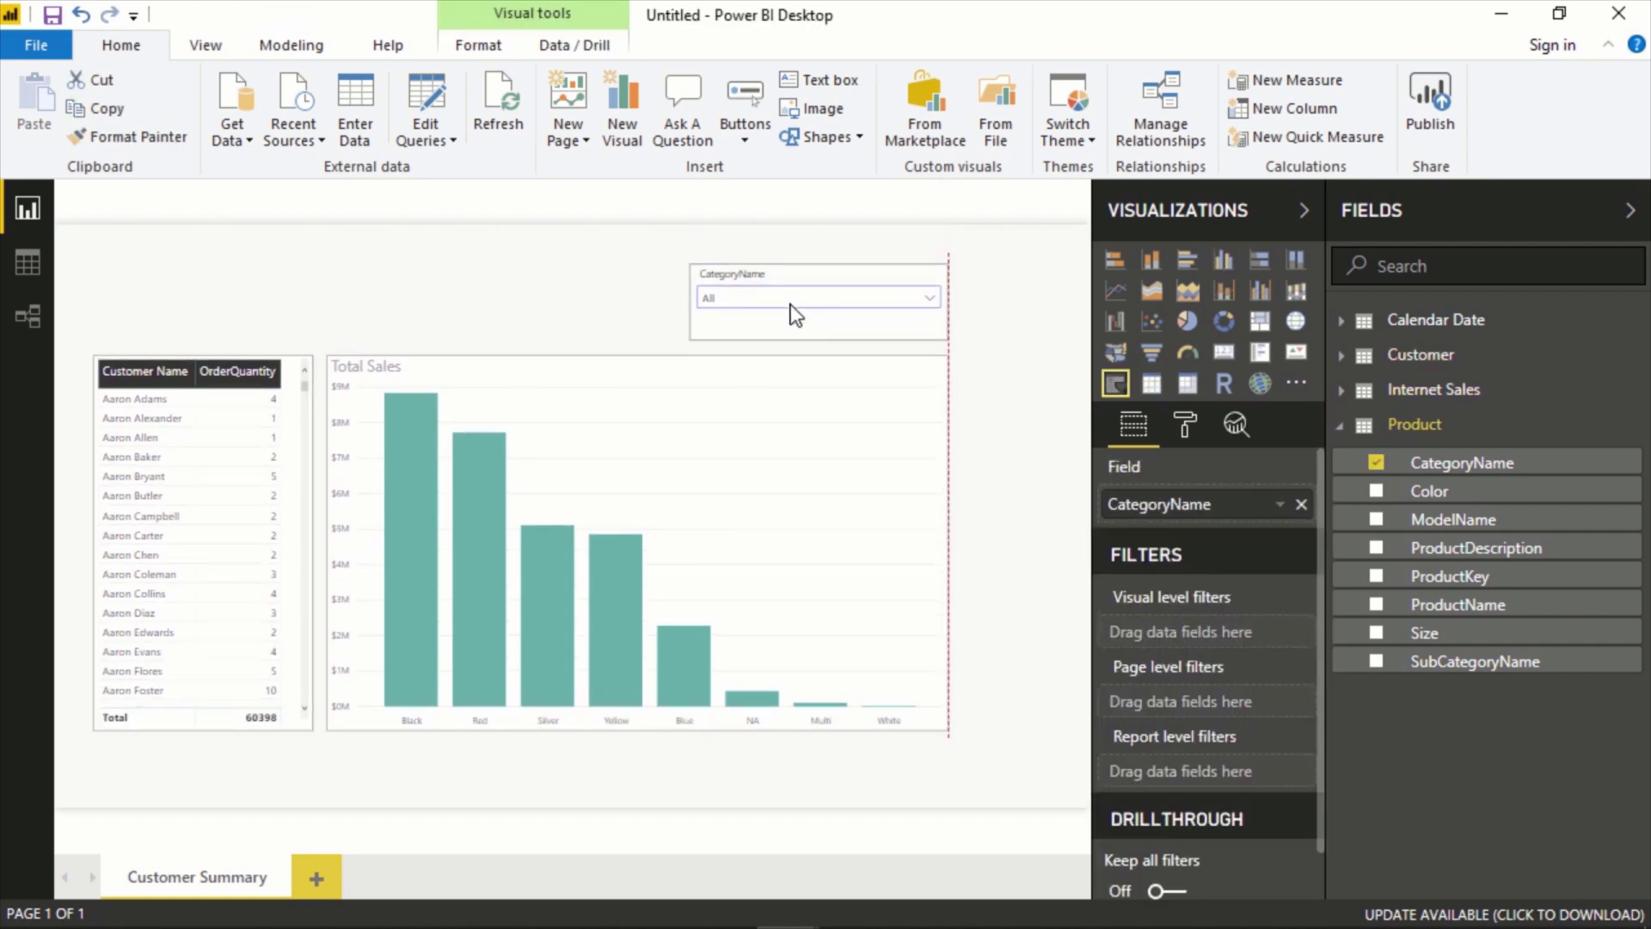
left_click(1008, 358)
Test the slicer with Clothing, Components, Bikes and Accessories, then clear it back to All.
left_click(930, 298)
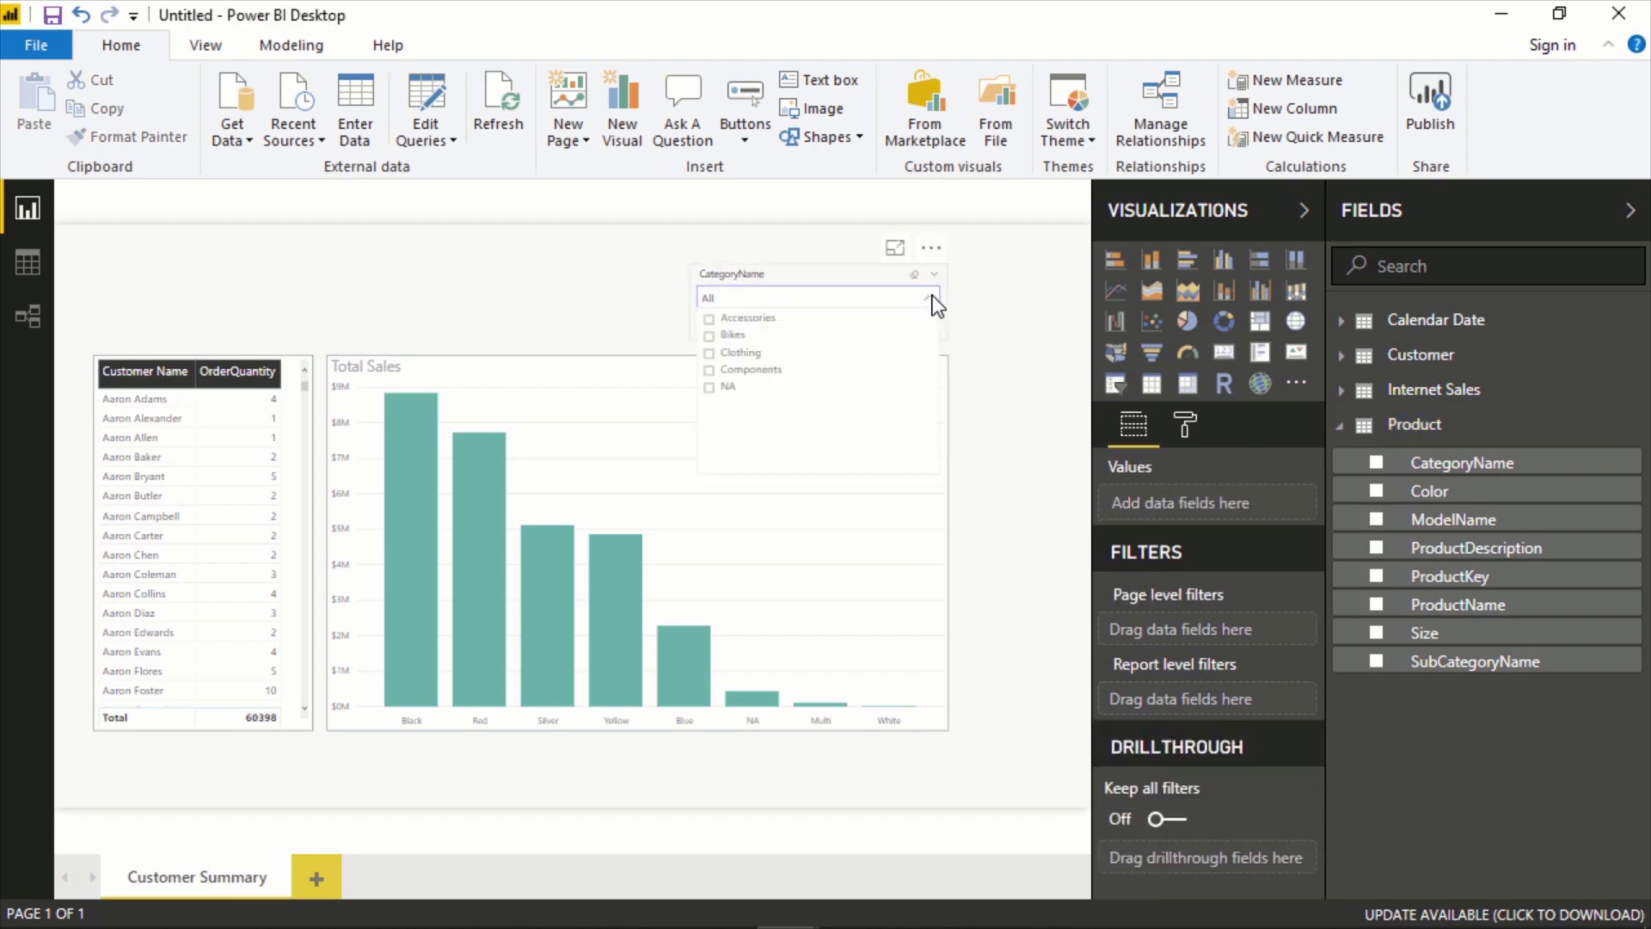
left_click(725, 352)
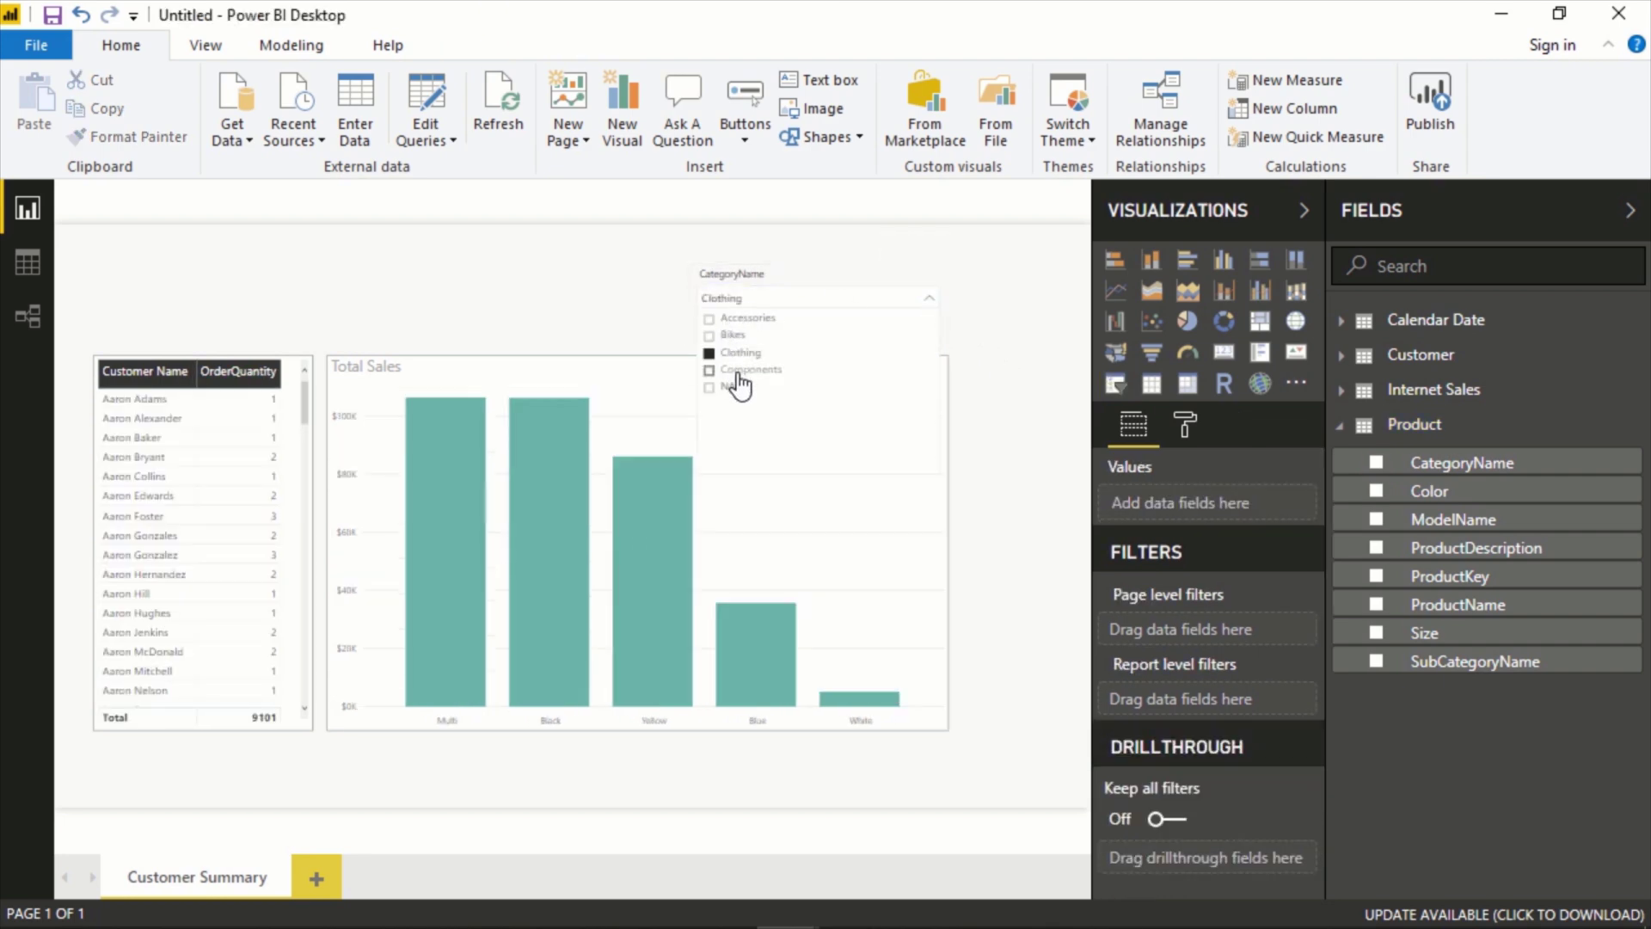
left_click(737, 371)
left_click(733, 353)
left_click(746, 336, "ctrl")
left_click(760, 319, "ctrl")
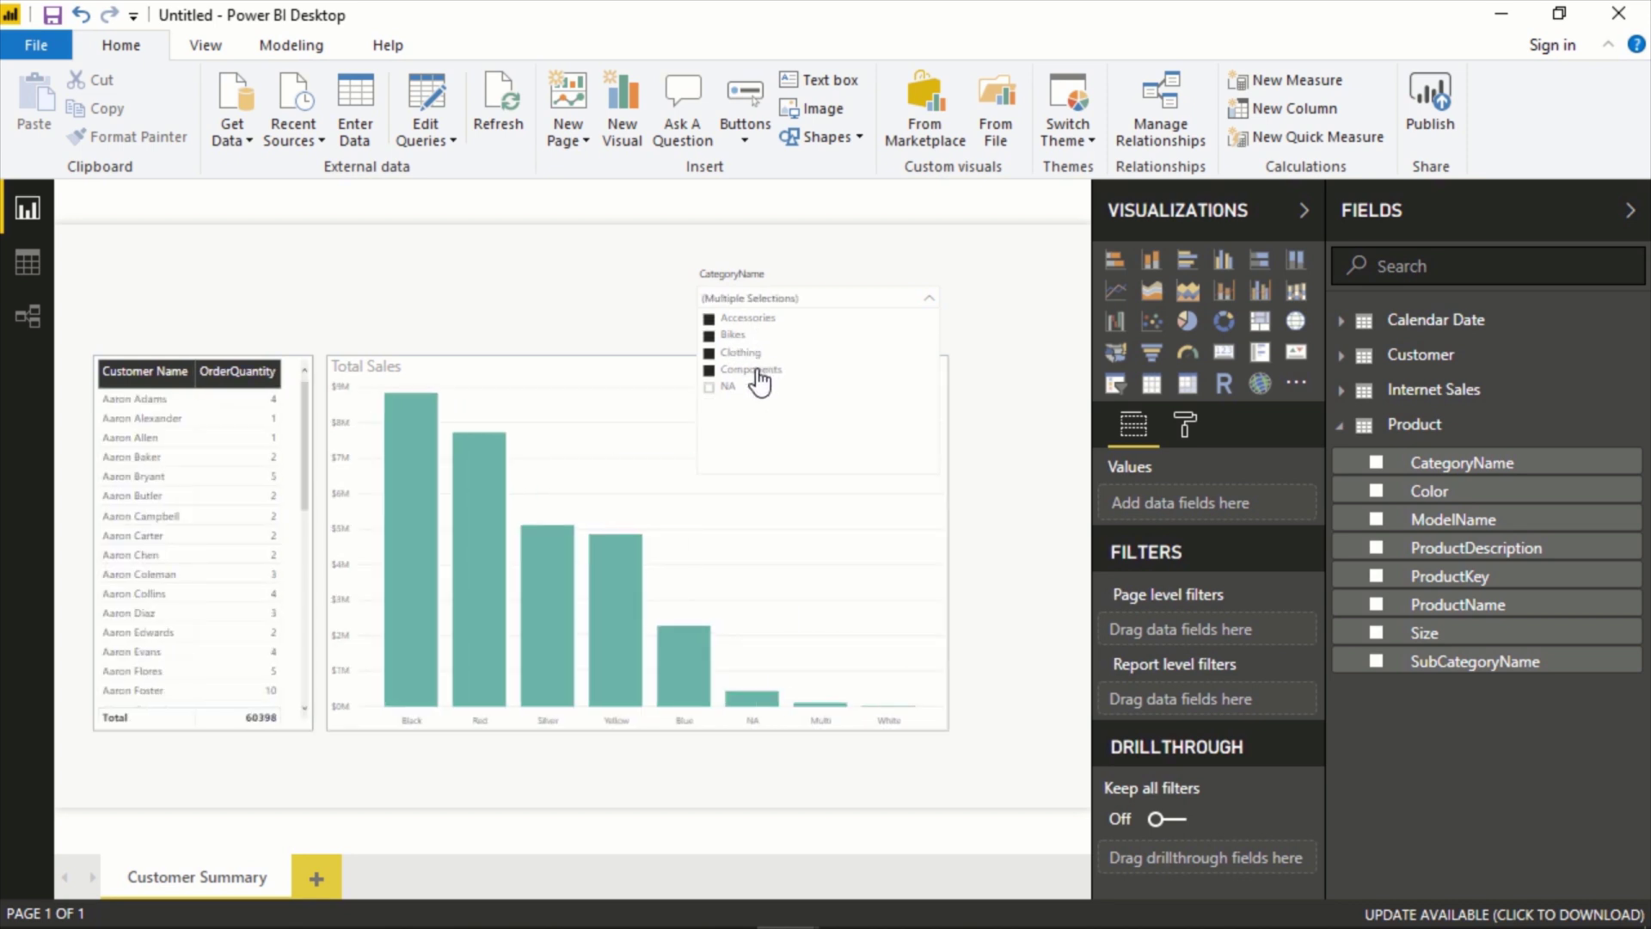
left_click(739, 351, "ctrl")
left_click(740, 336, "ctrl")
left_click(738, 319, "ctrl")
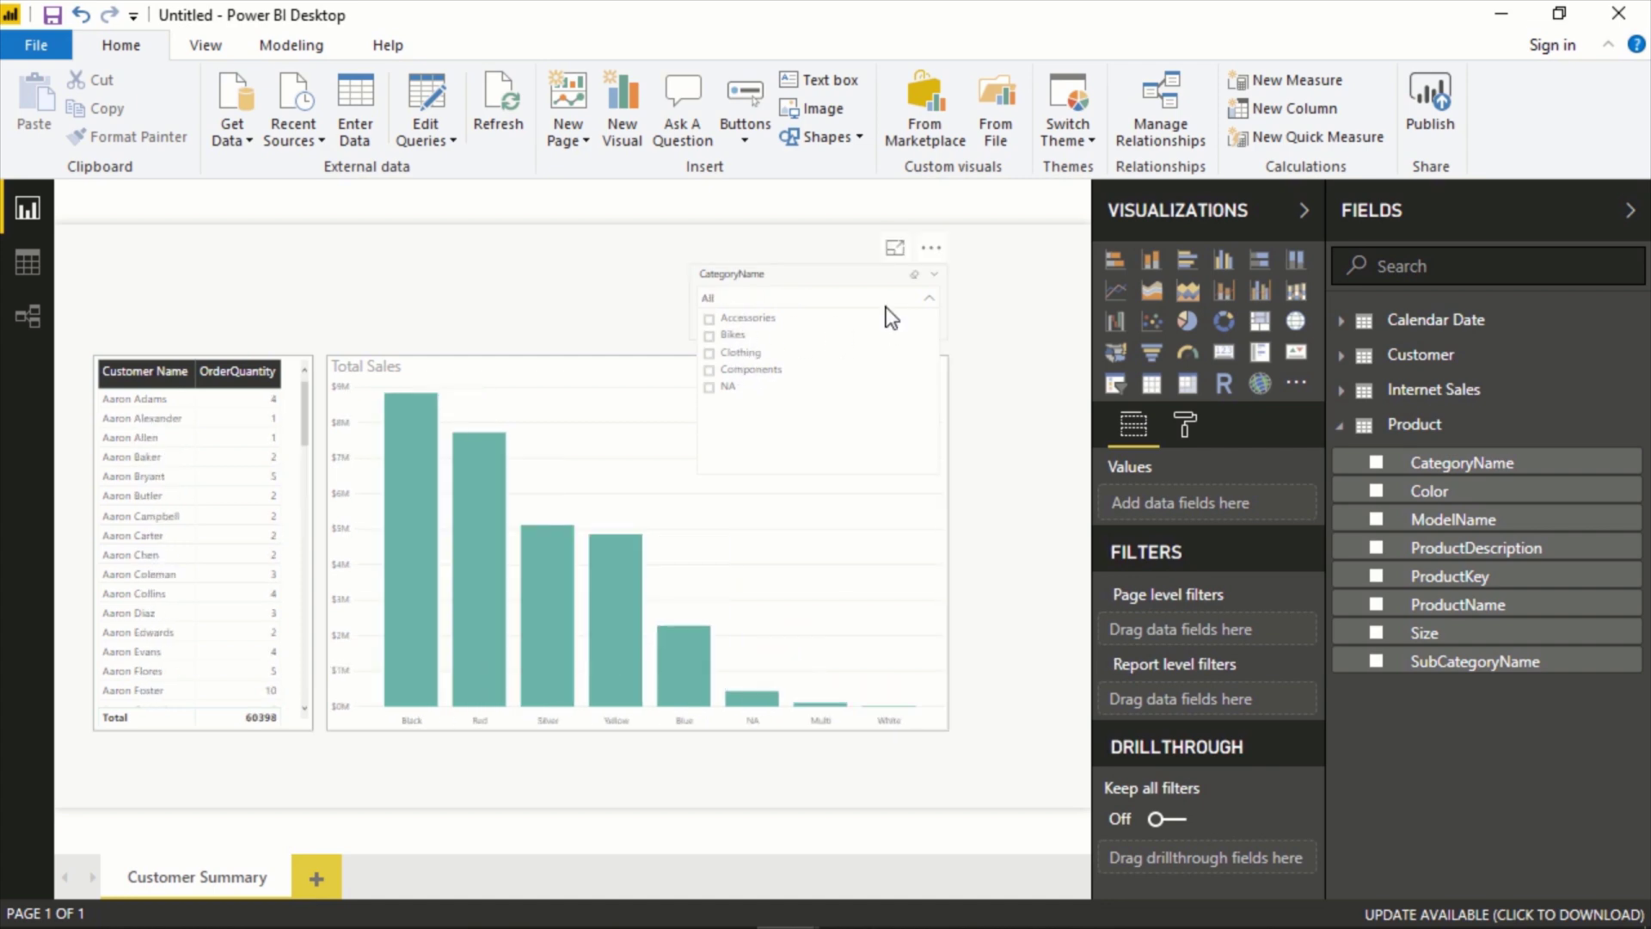
left_click(889, 313)
left_click(868, 277)
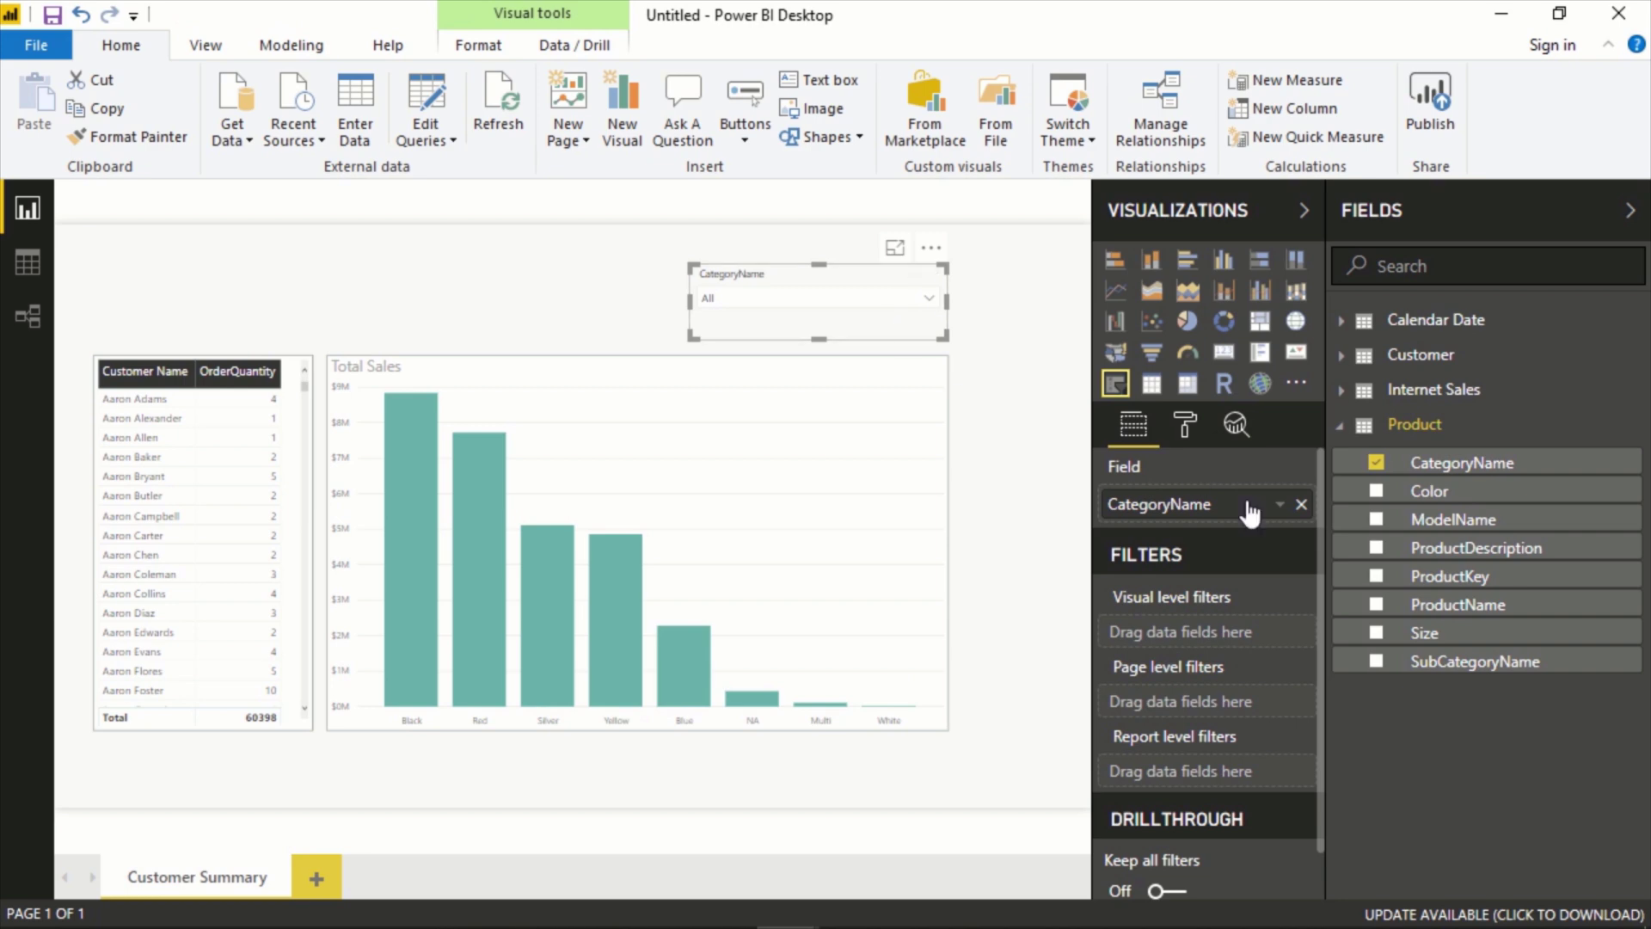
Turn Single Select off in the slicer's Selection Controls.
left_click(1184, 430)
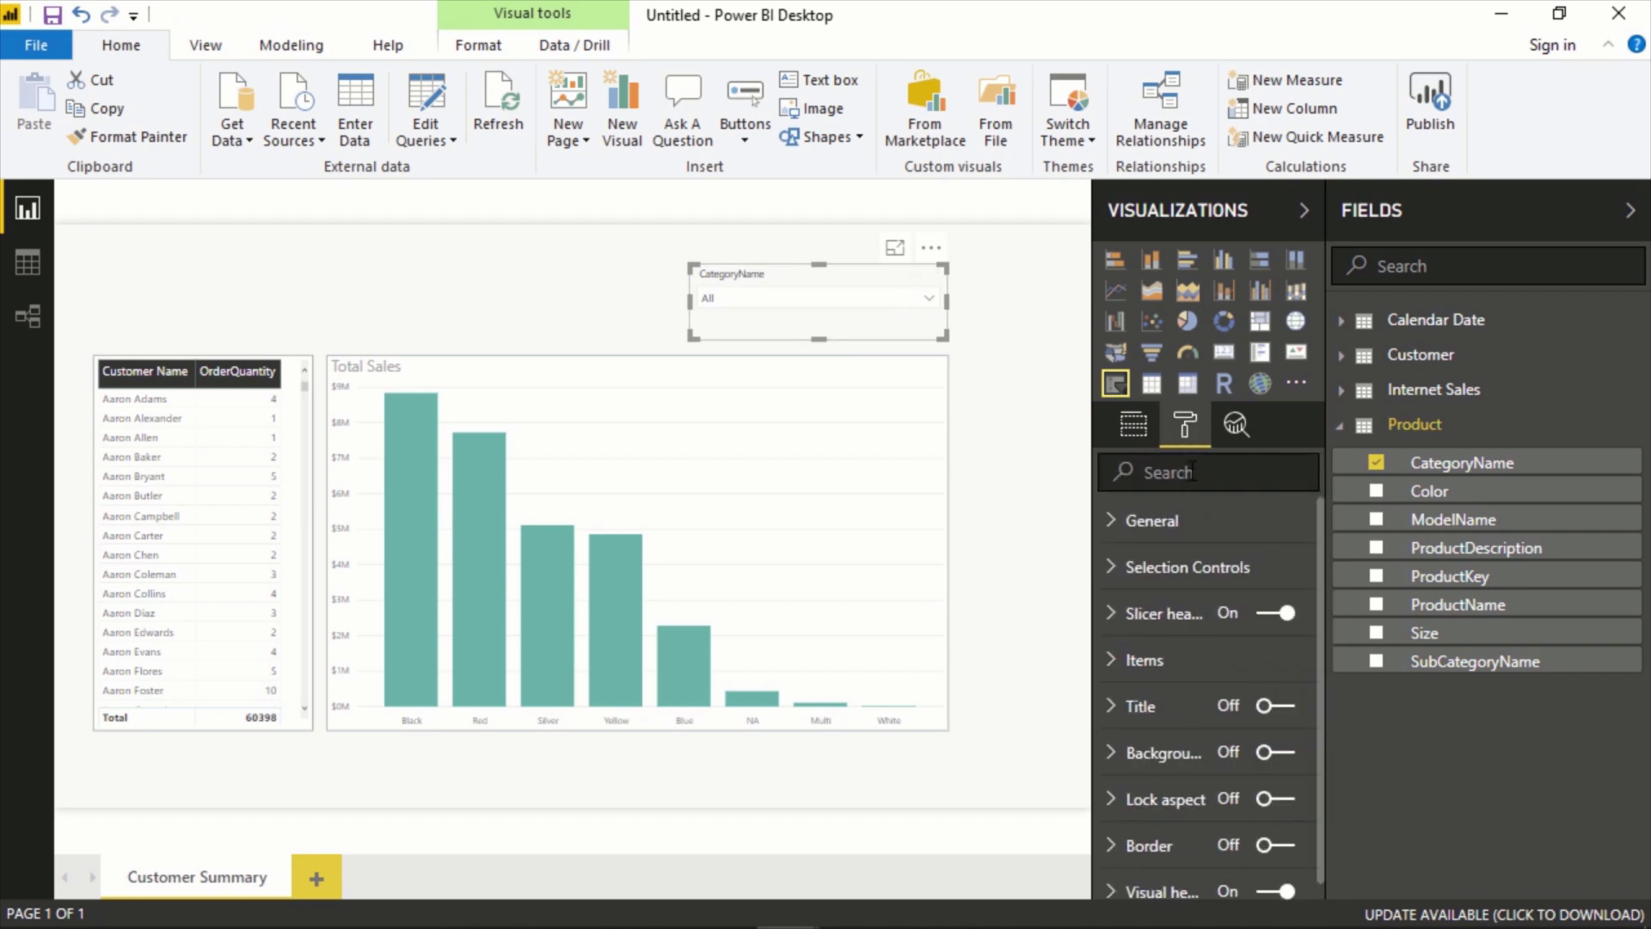
left_click(1150, 574)
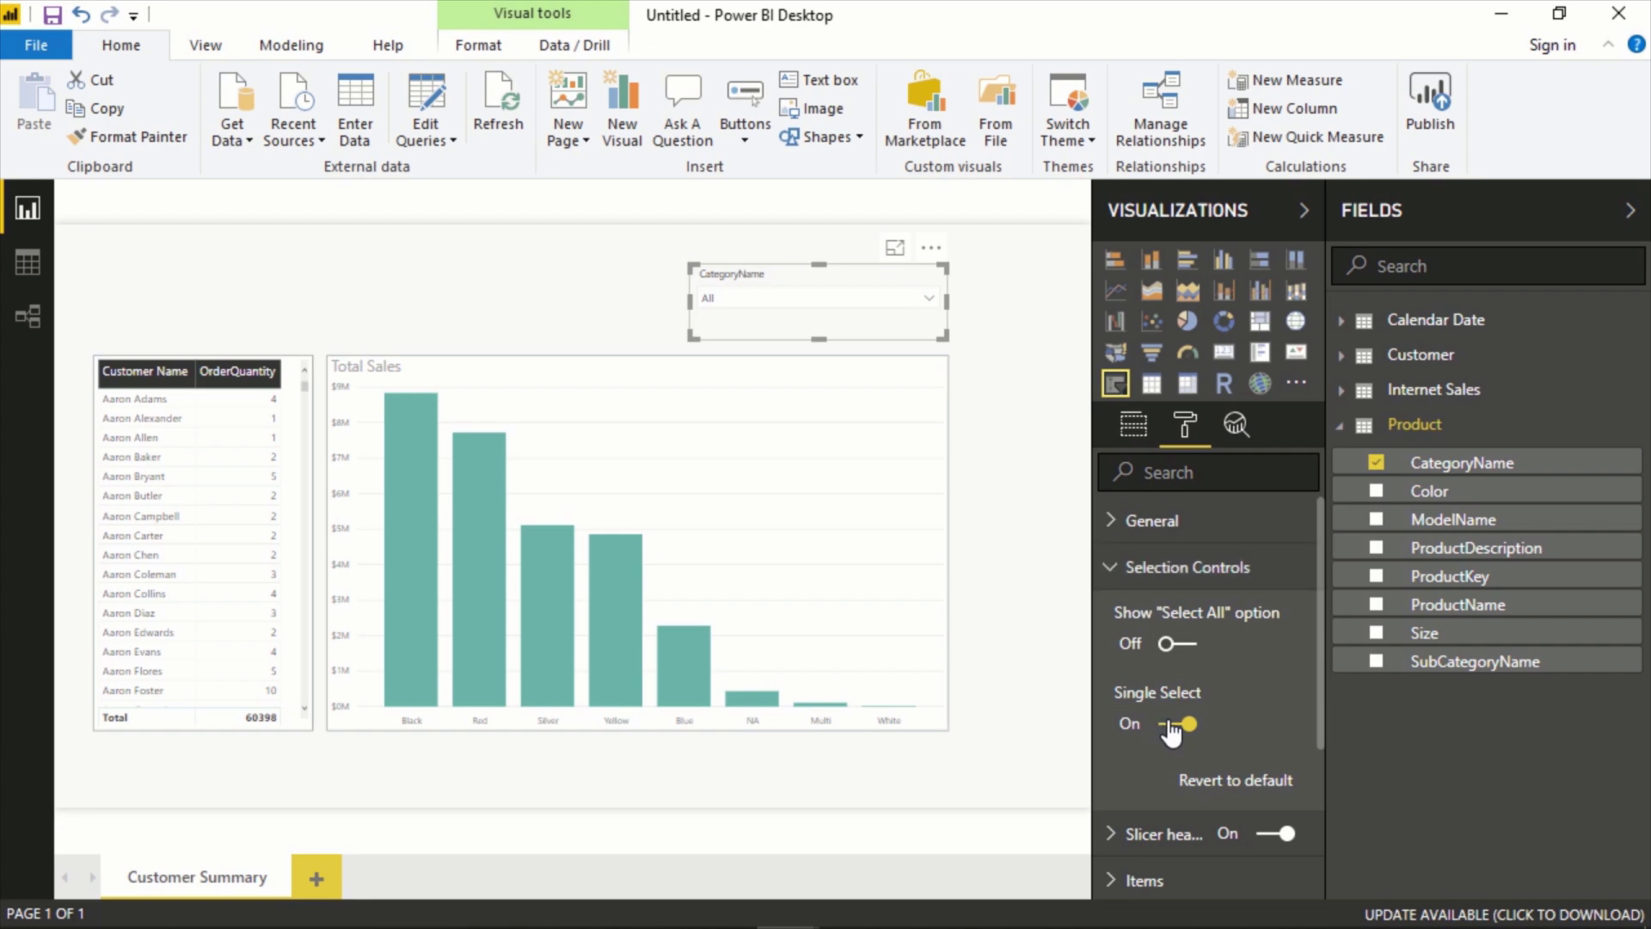
left_click(1161, 727)
Test multi-select by ticking Components, Bikes, Accessories and Clothing in the slicer dropdown.
left_click(877, 299)
left_click(763, 367)
left_click(731, 337)
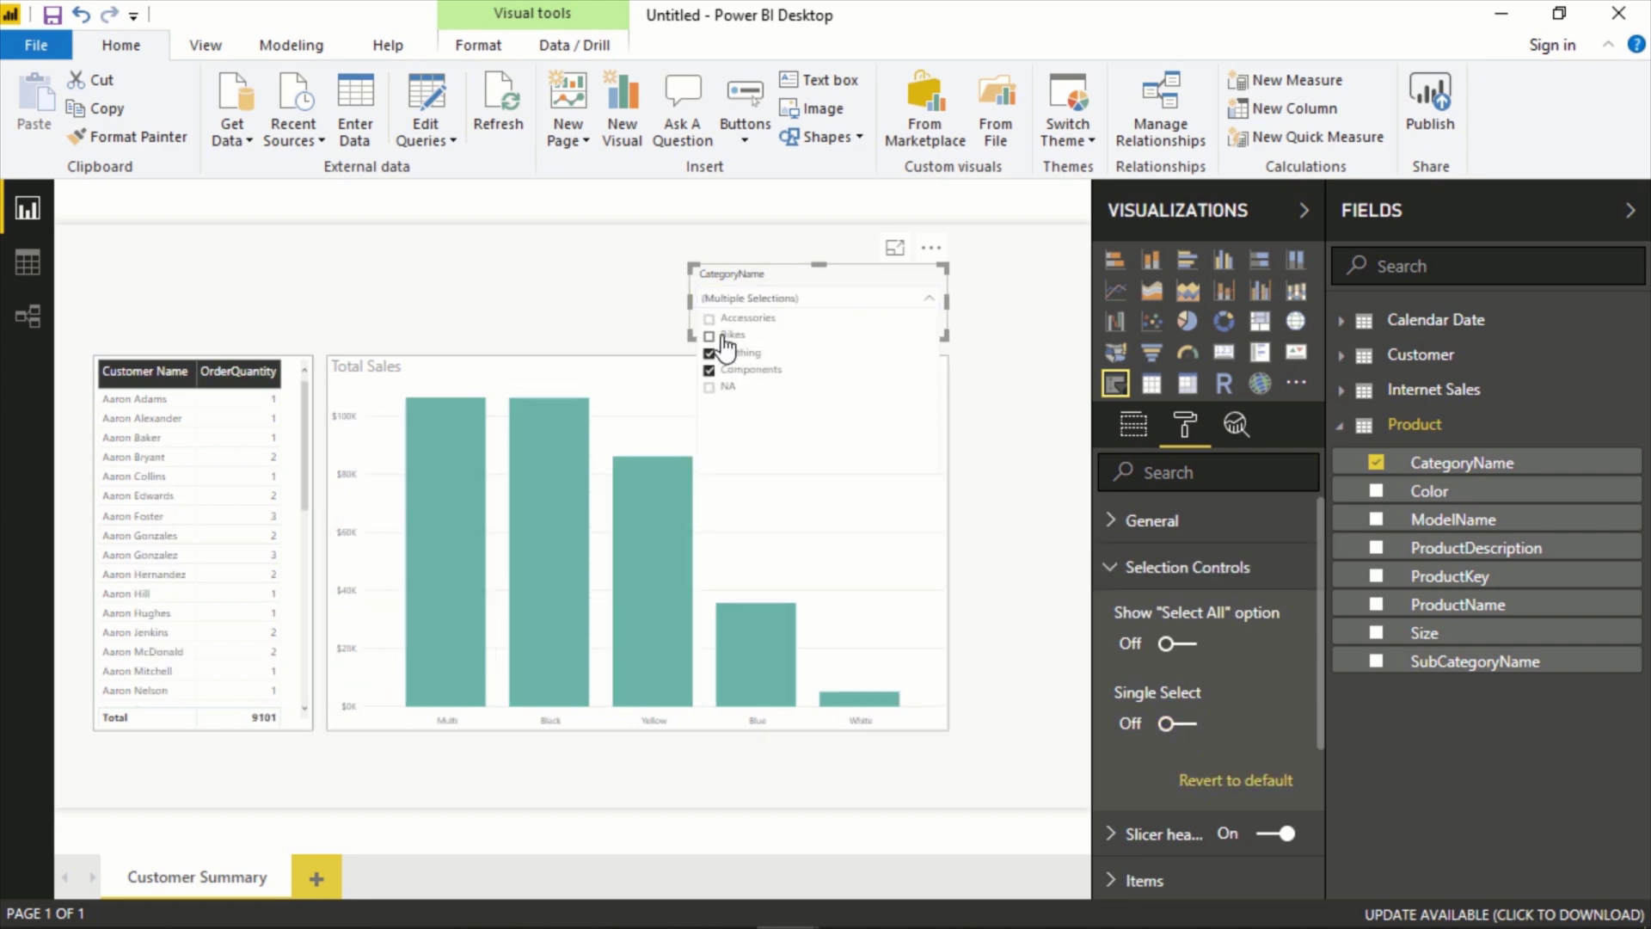
left_click(729, 369)
left_click(730, 318)
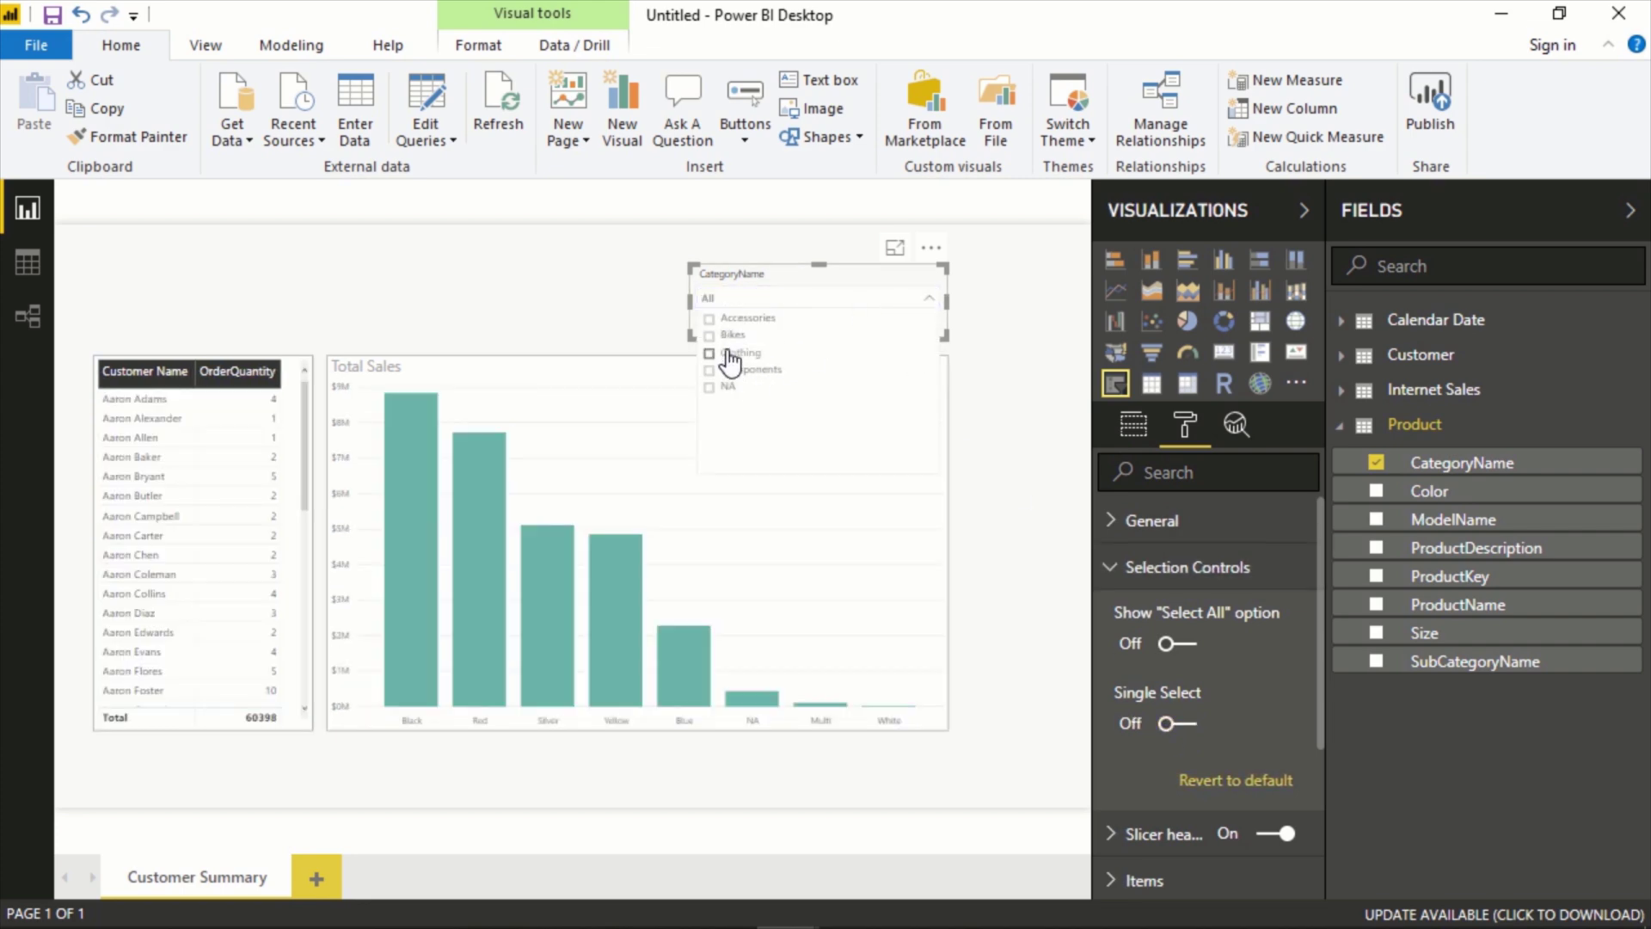
left_click(729, 353)
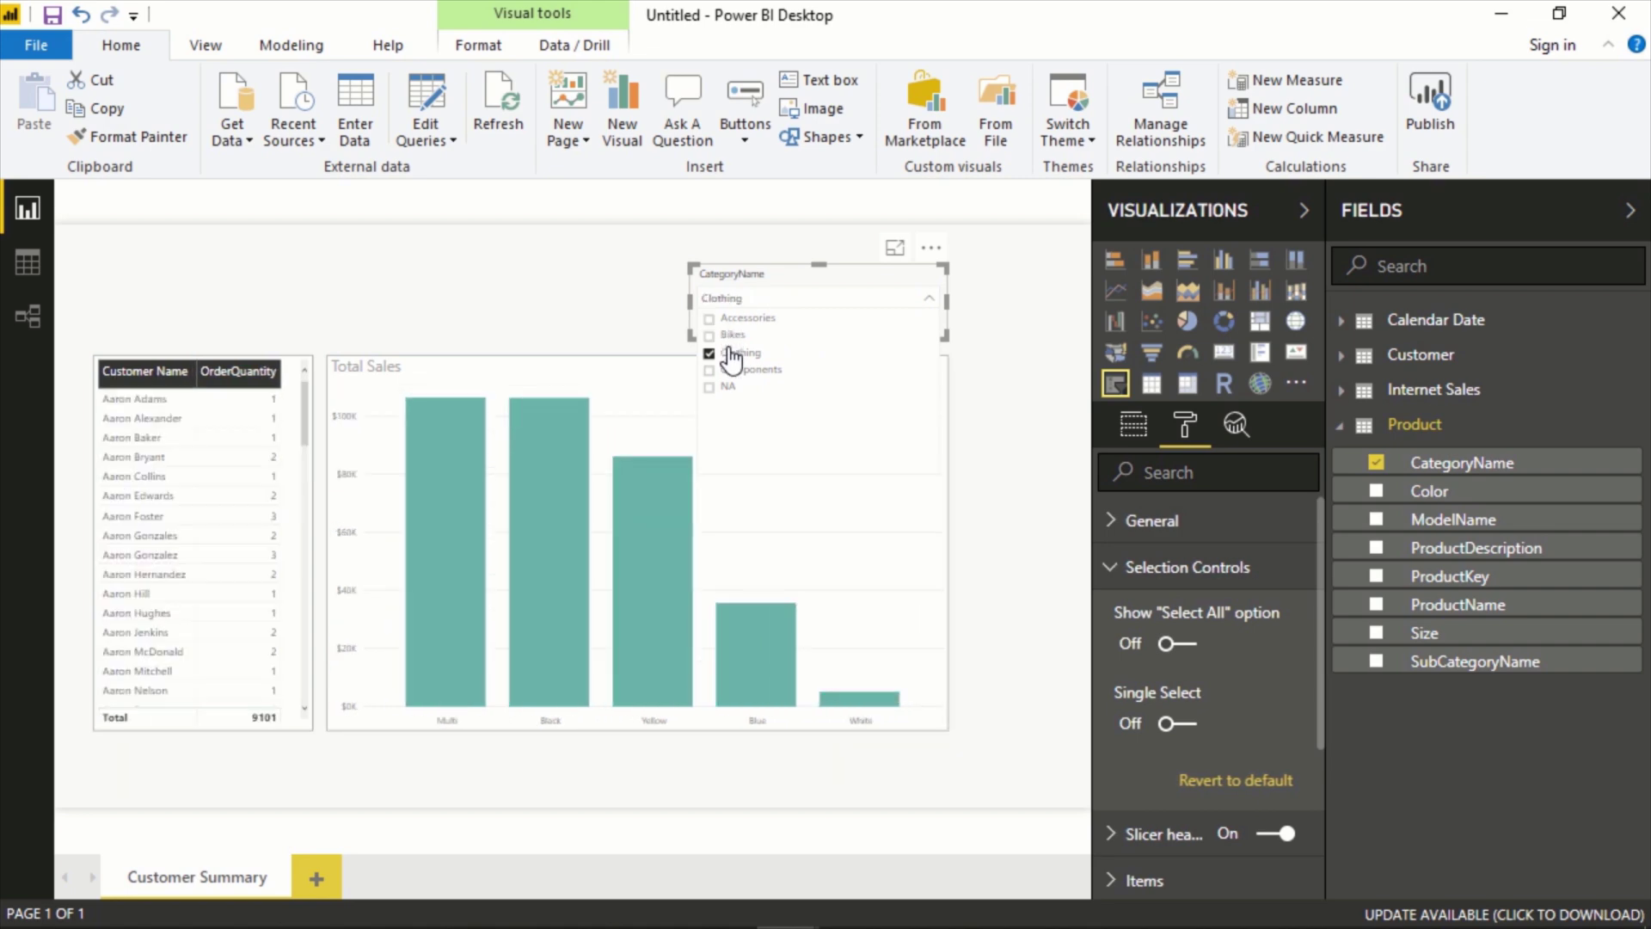
left_click(983, 363)
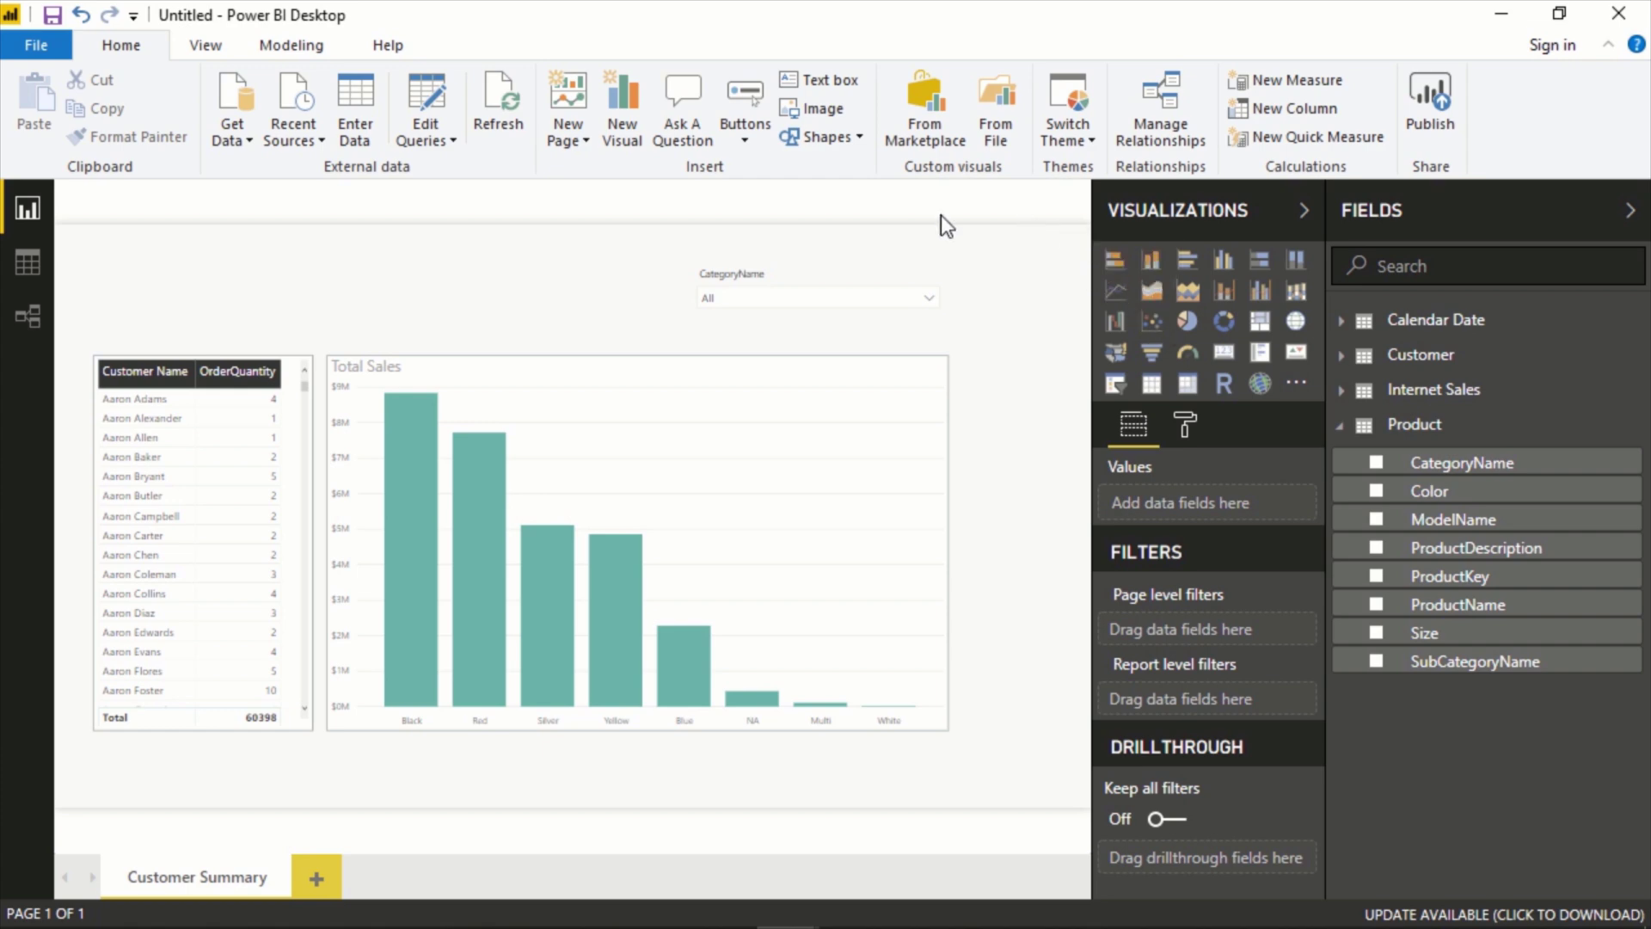
Add a widened text box reading 'Customer Summary' in 36-point font.
left_click(827, 76)
left_click_drag(311, 283, 508, 284)
left_click(444, 262)
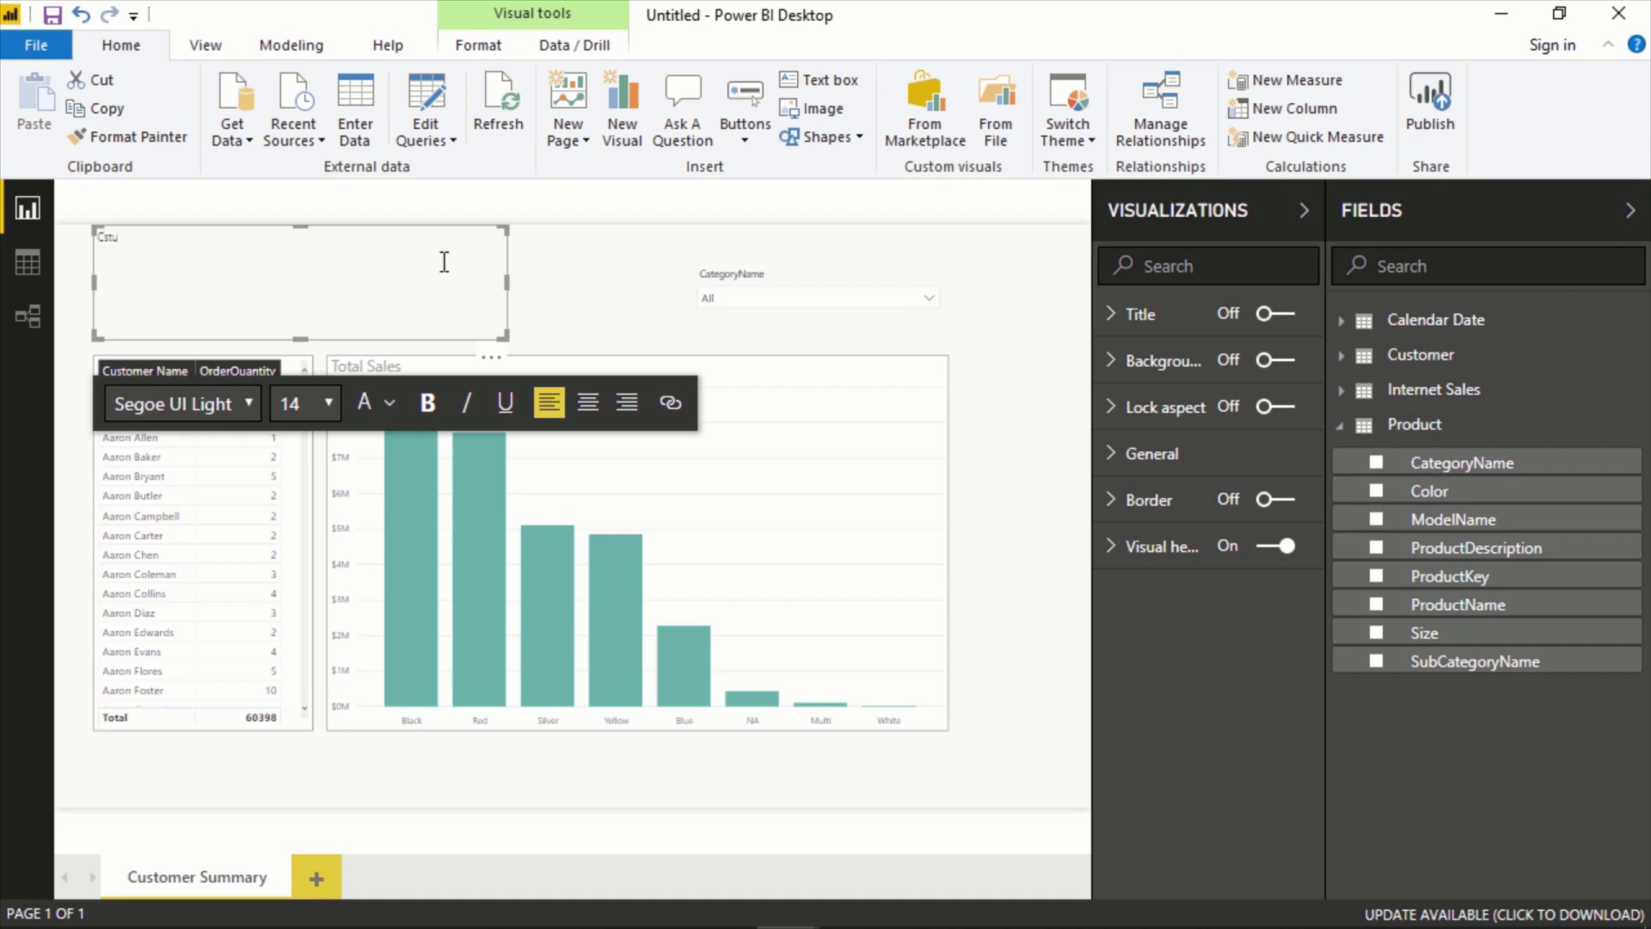
type("Customer Summary")
key("ctrl+a")
left_click(327, 410)
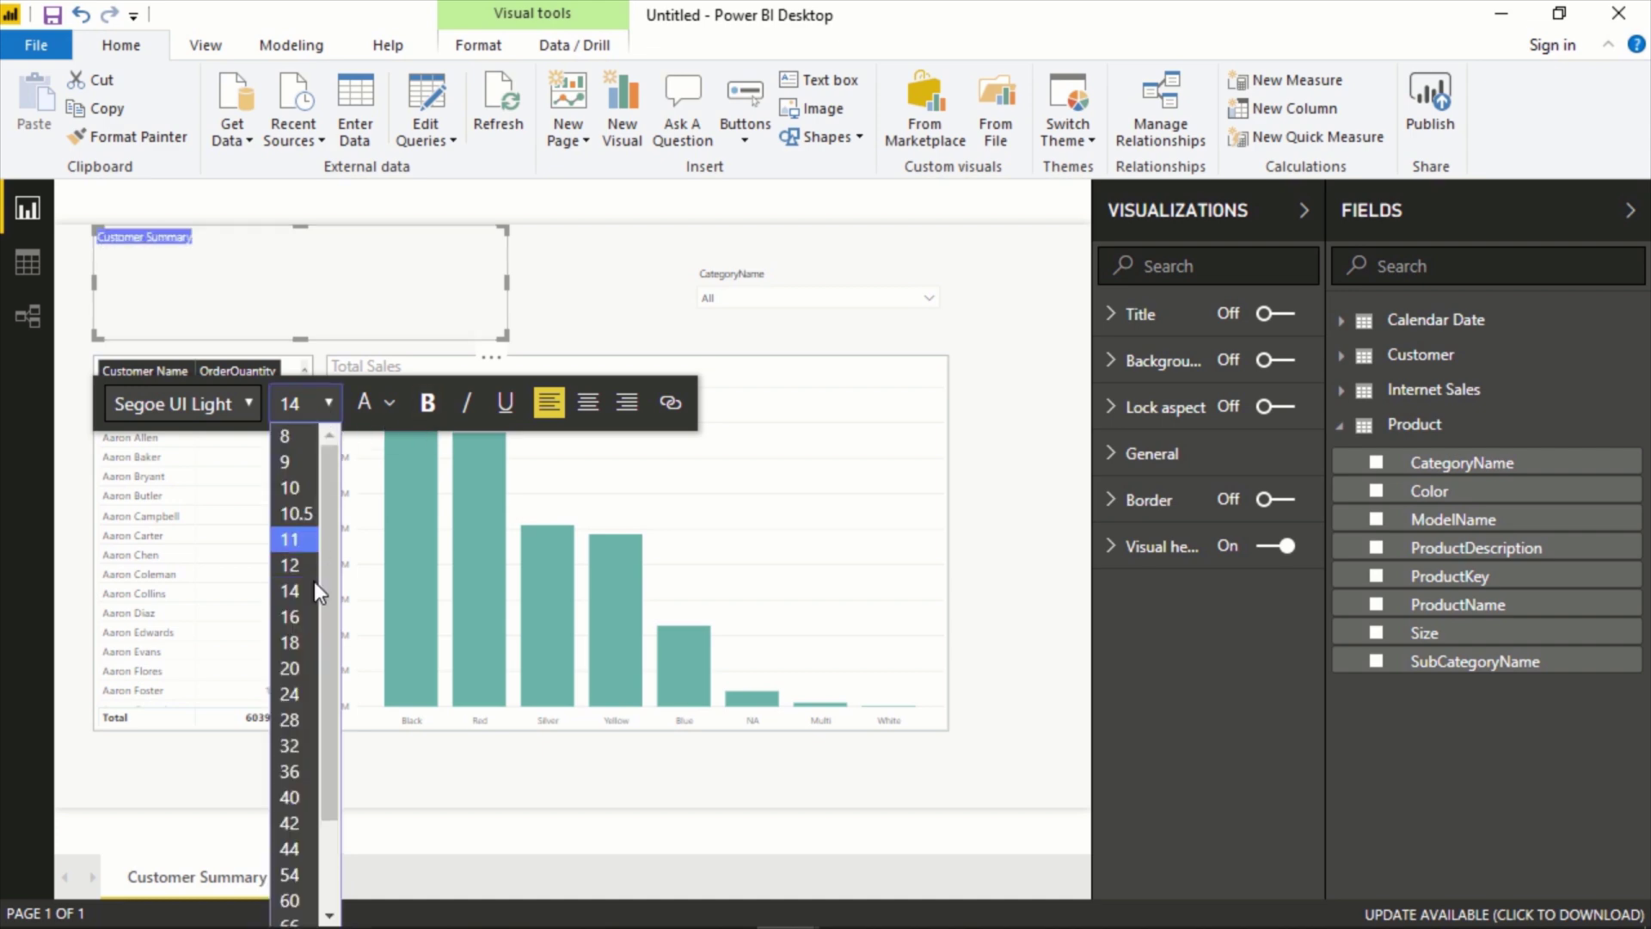